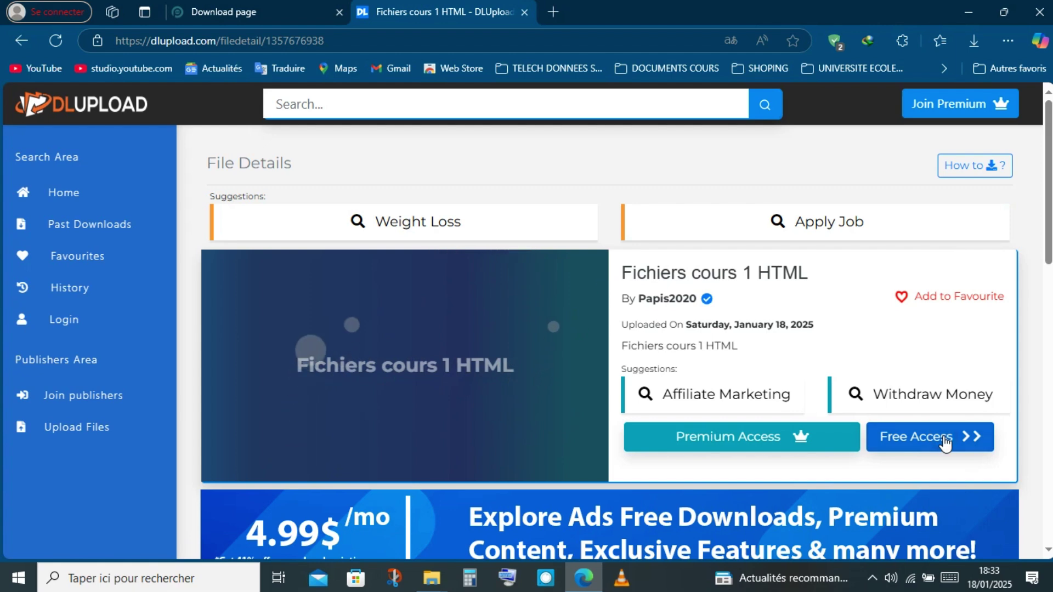
Choose free access for the Fichiers cours 1 HTML file and complete the Related Topics ad requirement
left_click(945, 439)
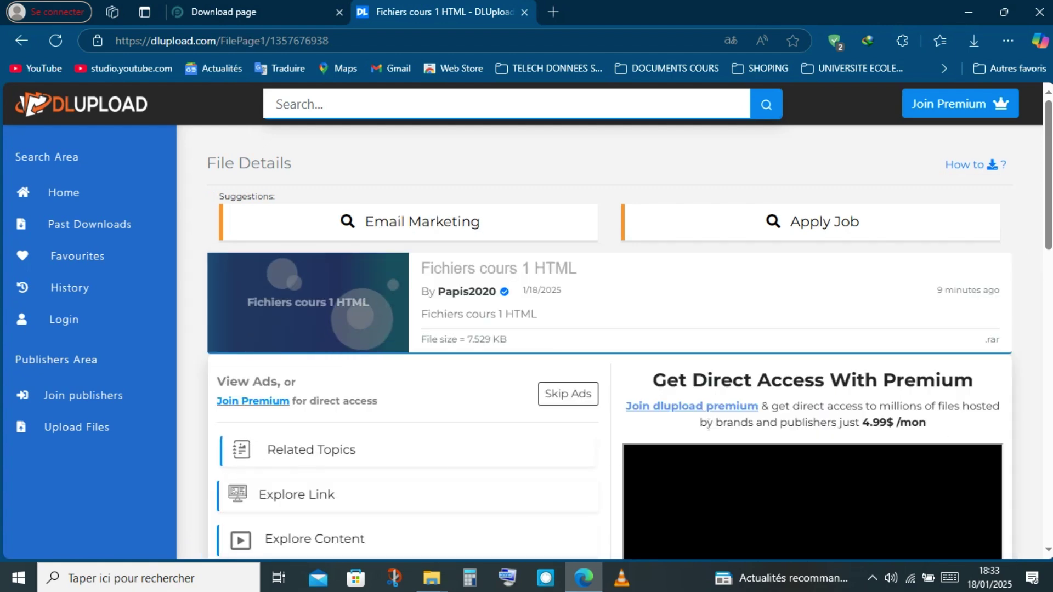
left_click(566, 455)
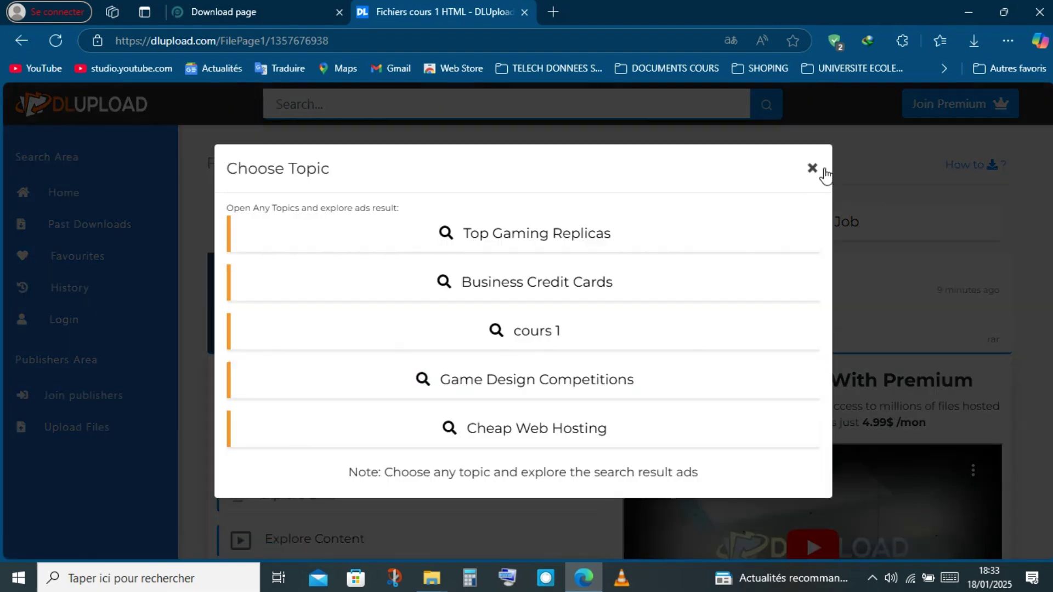
left_click(824, 170)
left_click(814, 168)
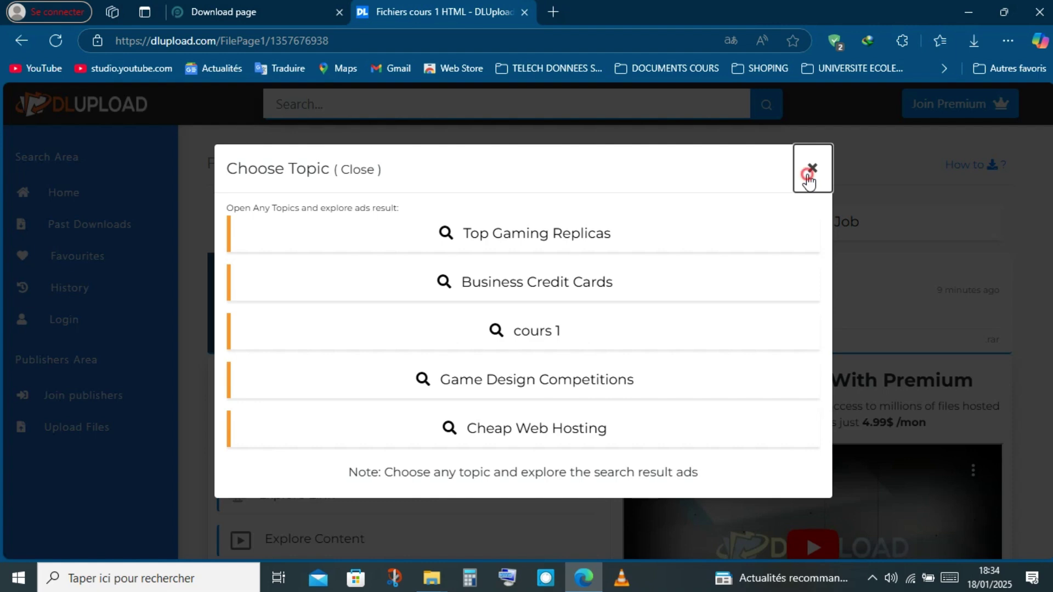
left_click(809, 177)
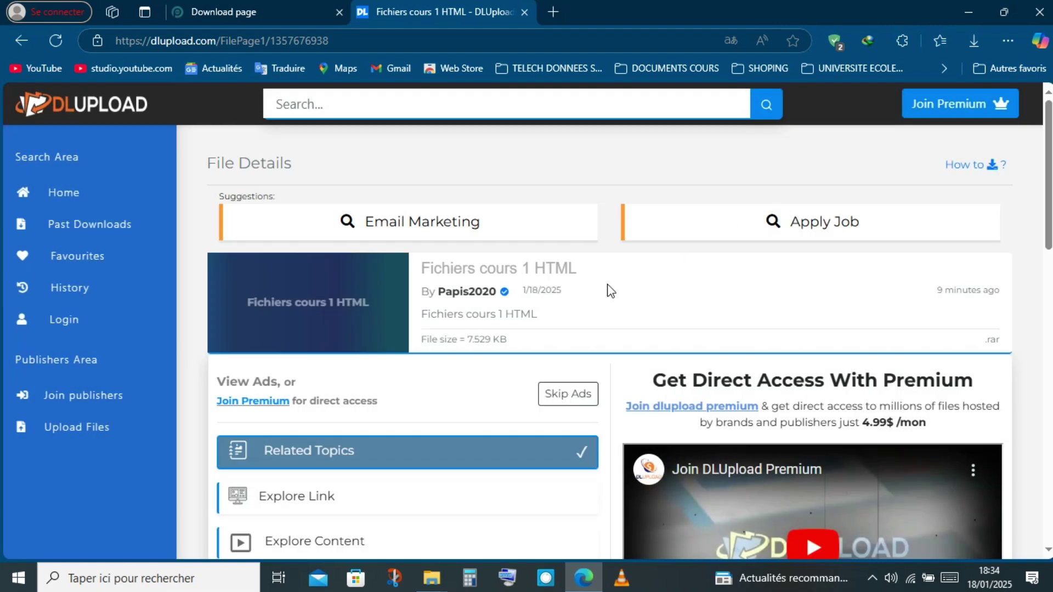
Complete the Explore Link and Explore Content ad requirements and continue to the file's download page
left_click(533, 360)
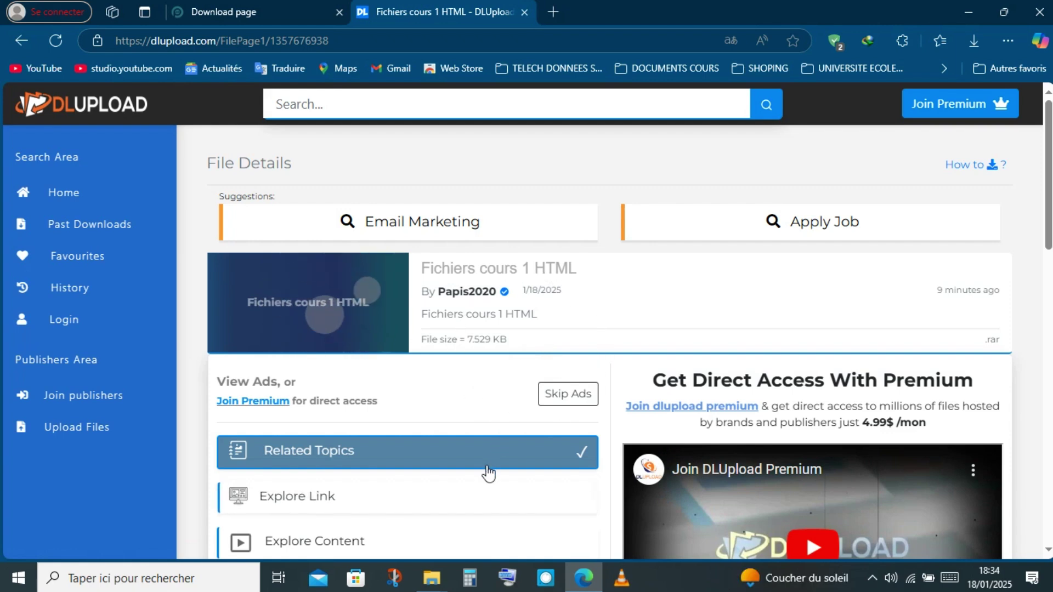
left_click(477, 501)
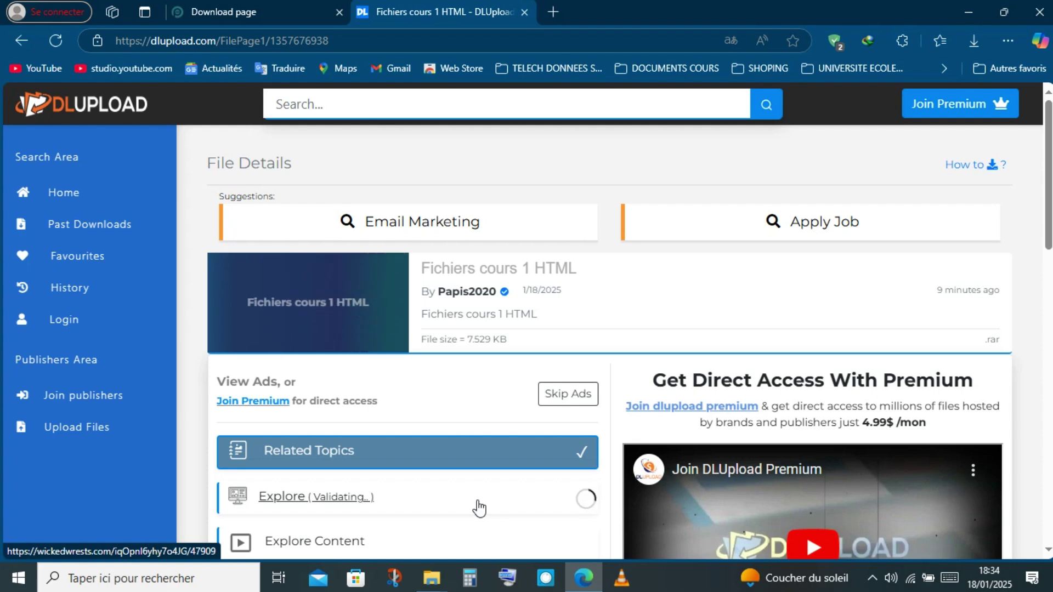
scroll(480, 508, "down", 3)
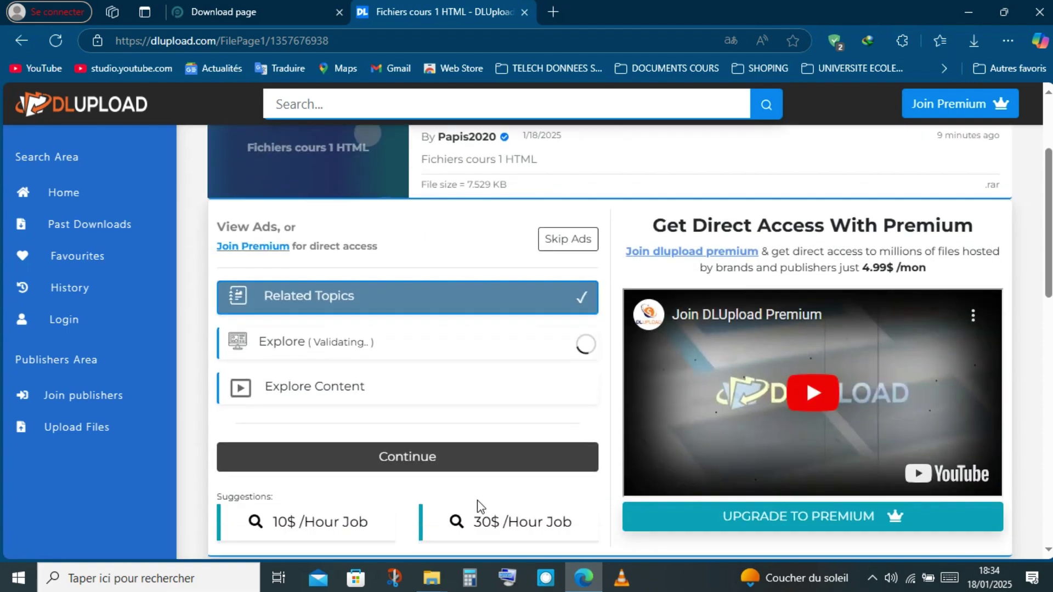
left_click(467, 465)
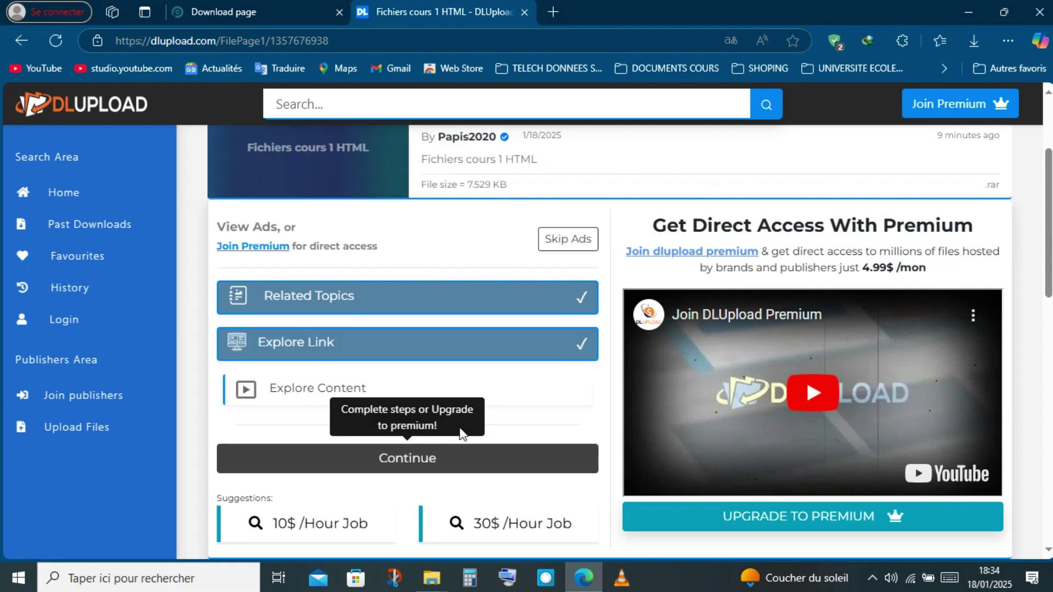
left_click(460, 426)
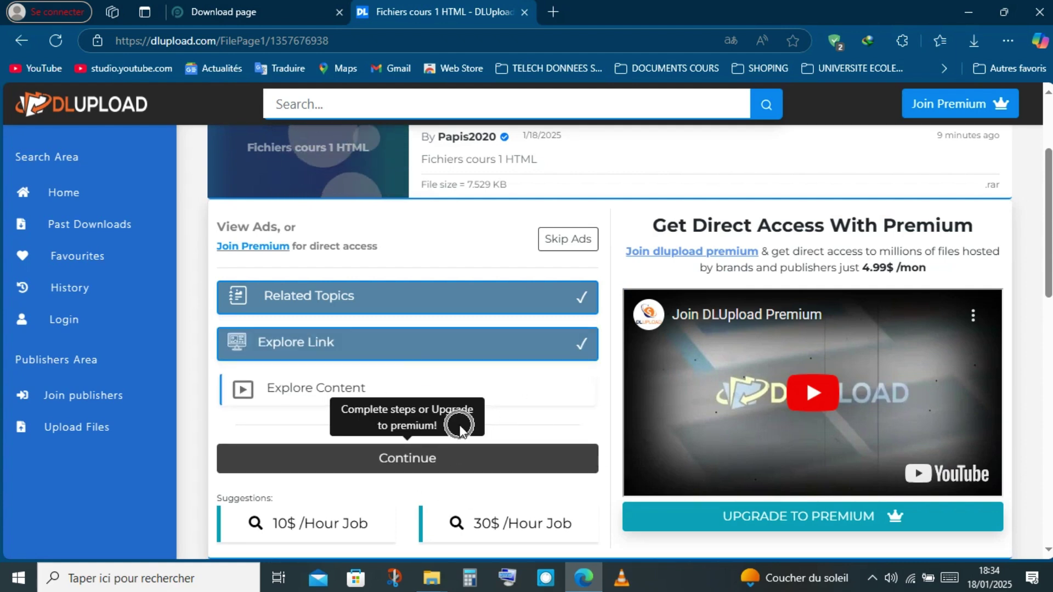
left_click(445, 395)
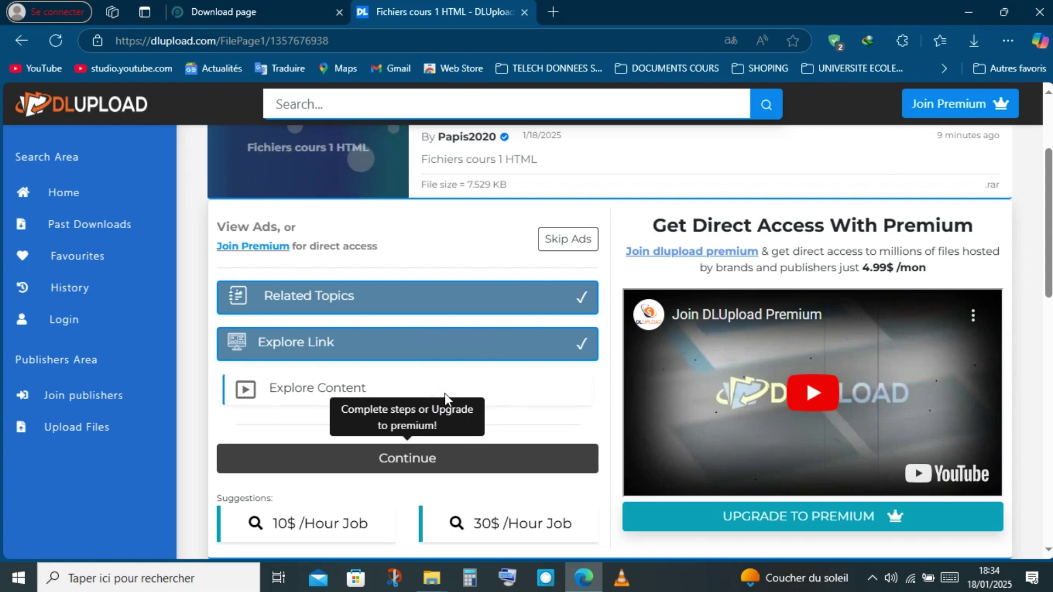
left_click(445, 393)
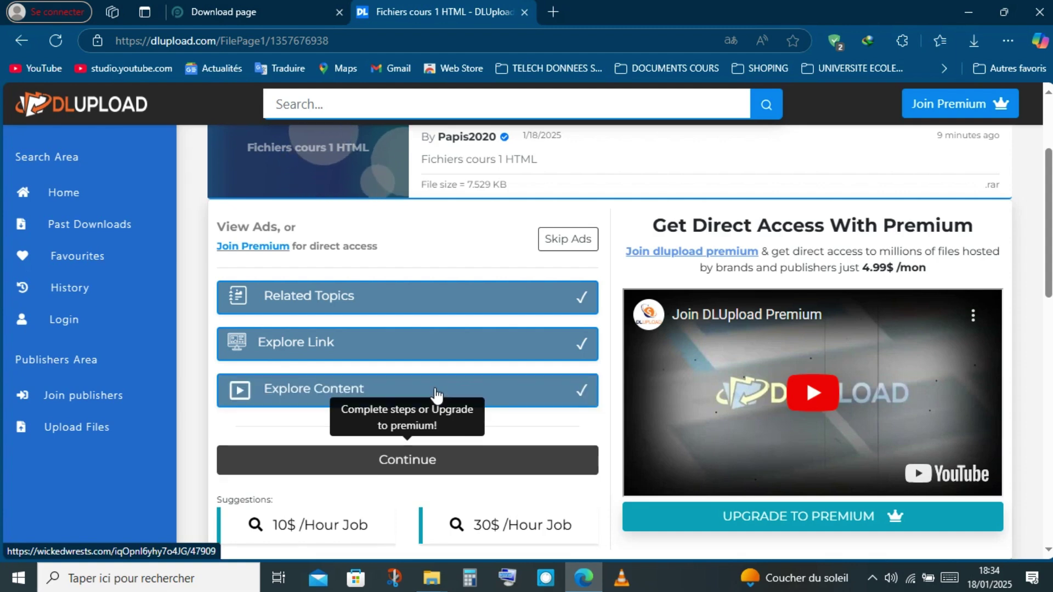
left_click(443, 465)
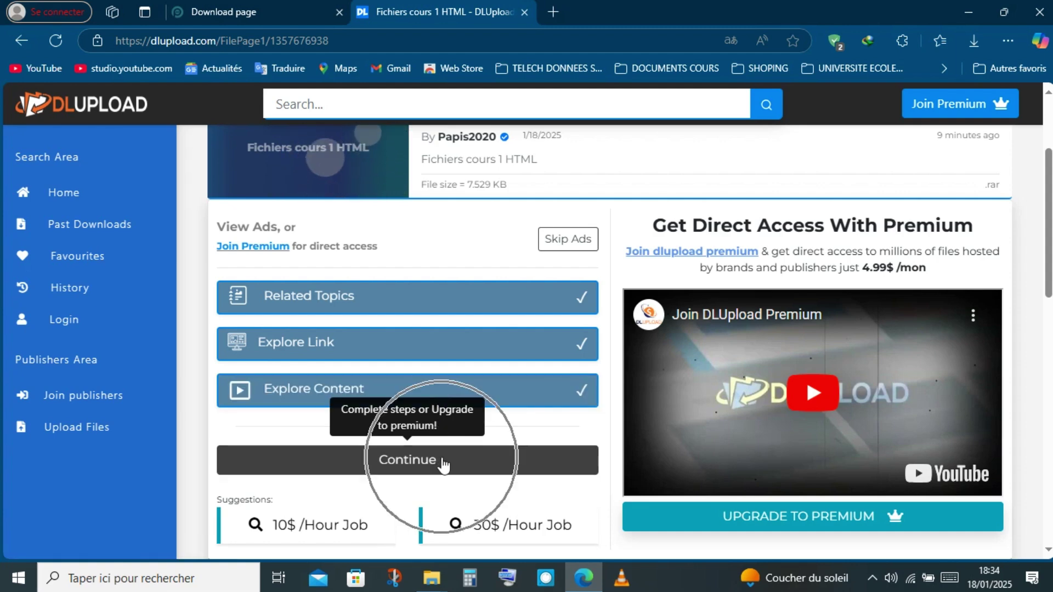
left_click(444, 476)
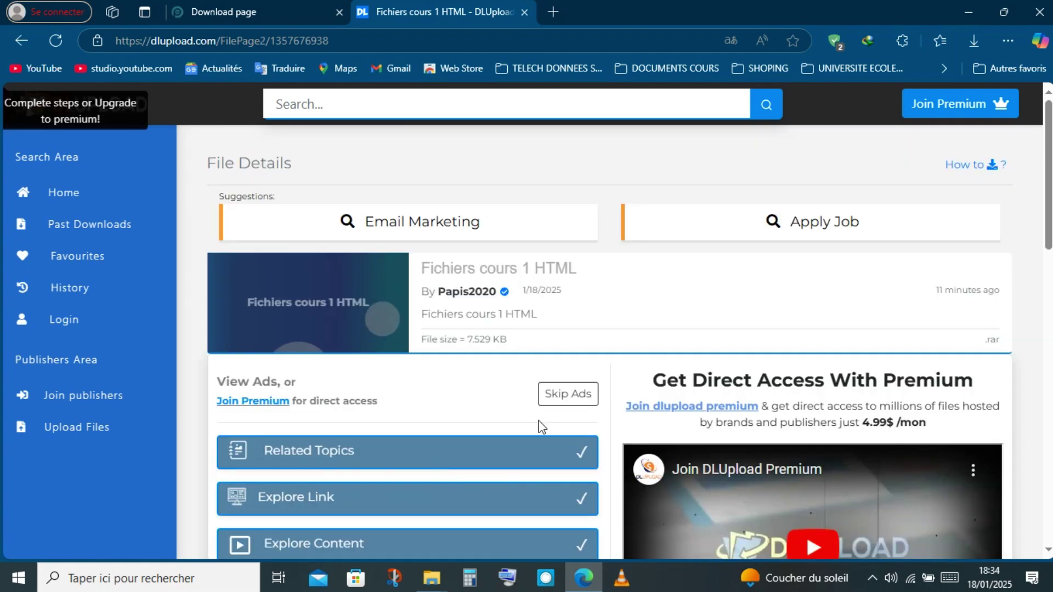
Request the start of the Fichiers cours 1 HTML download to bring up the robot check
scroll(538, 421, "down", 1)
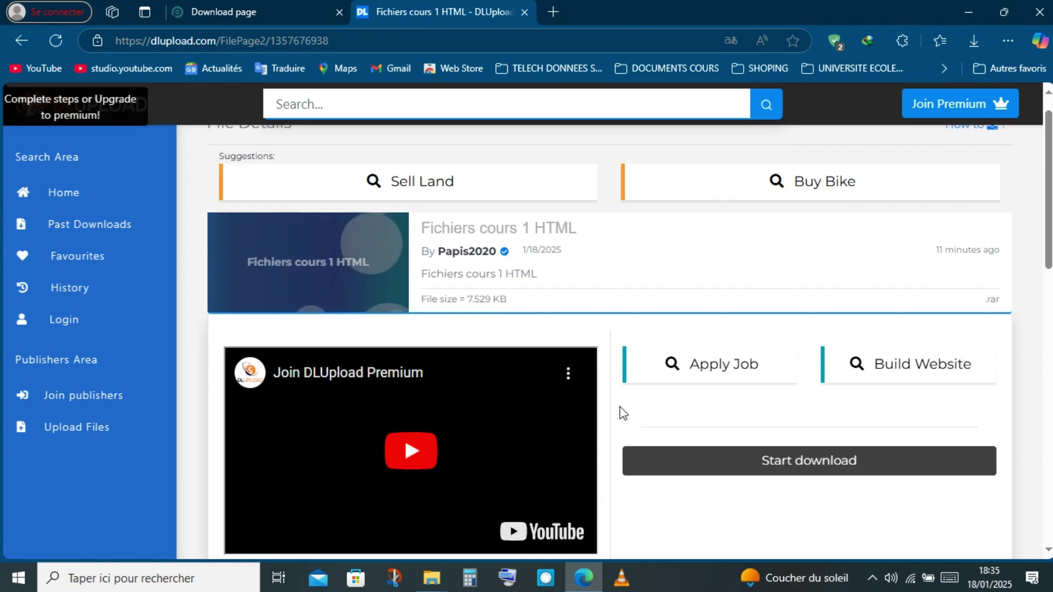
left_click(730, 407)
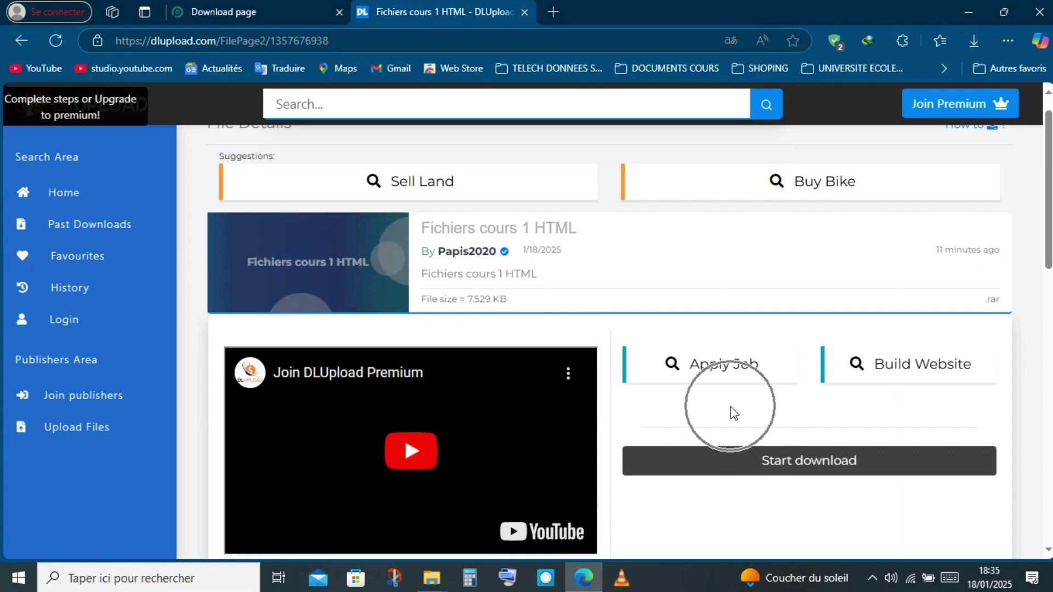
left_click(754, 433)
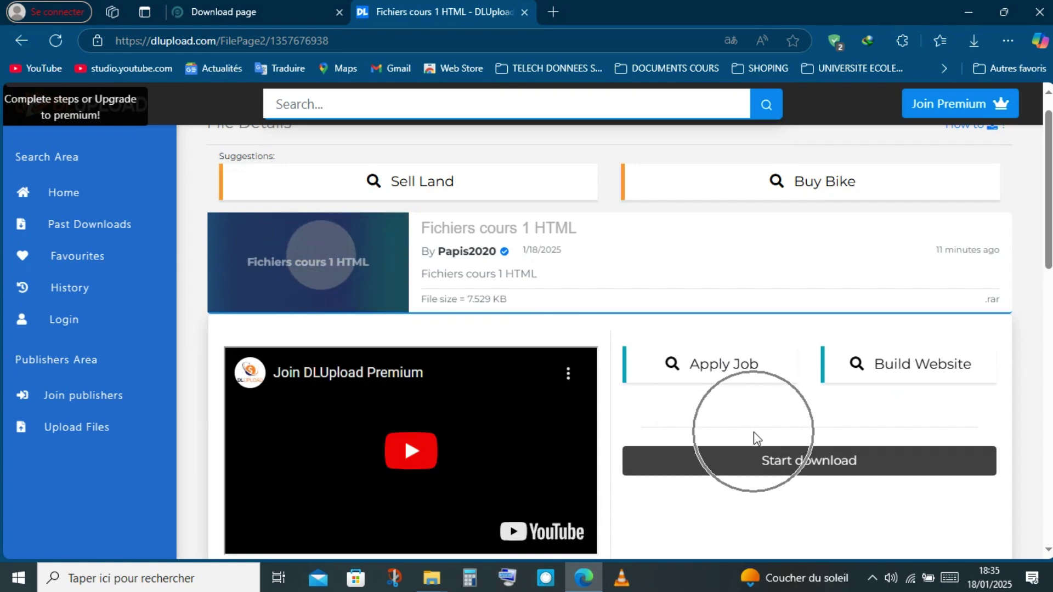
left_click(764, 462)
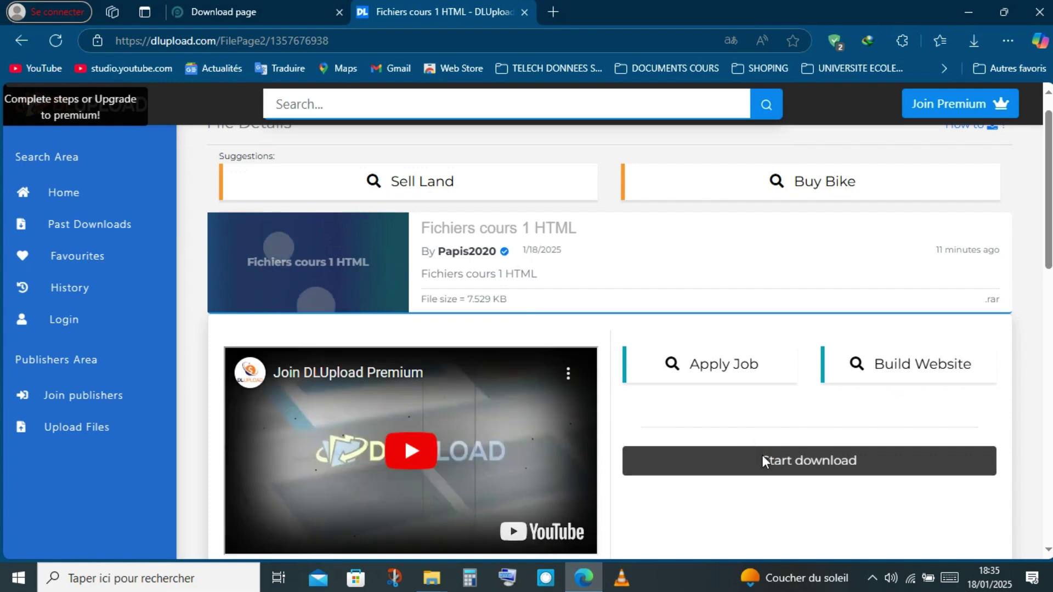
left_click(764, 463)
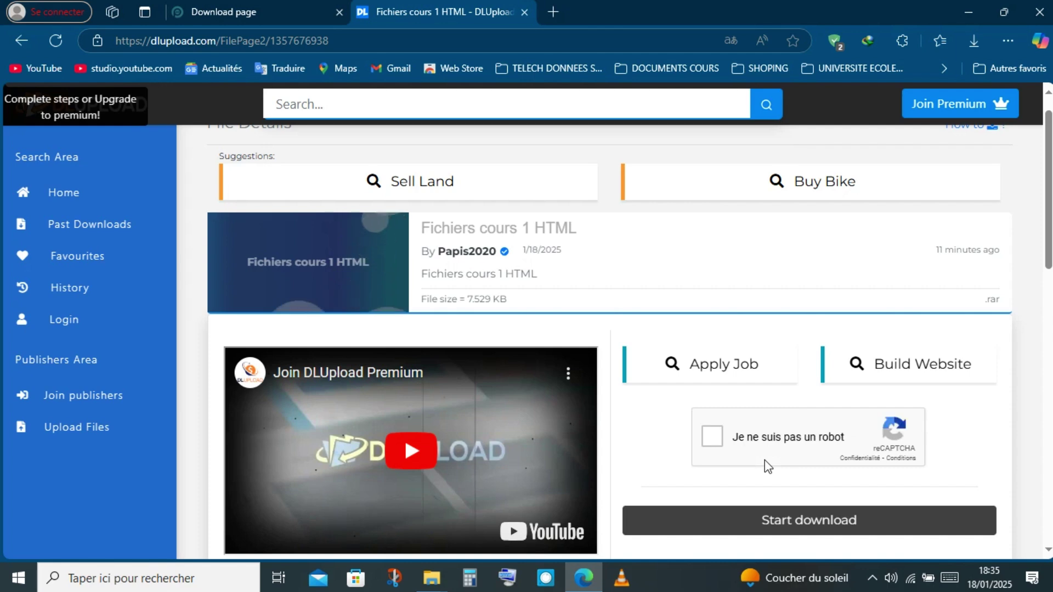
Confirm the reCAPTCHA check and start downloading 1+-+fichier-source-module1.rar to the Téléchargements folder in the download manager
left_click(719, 439)
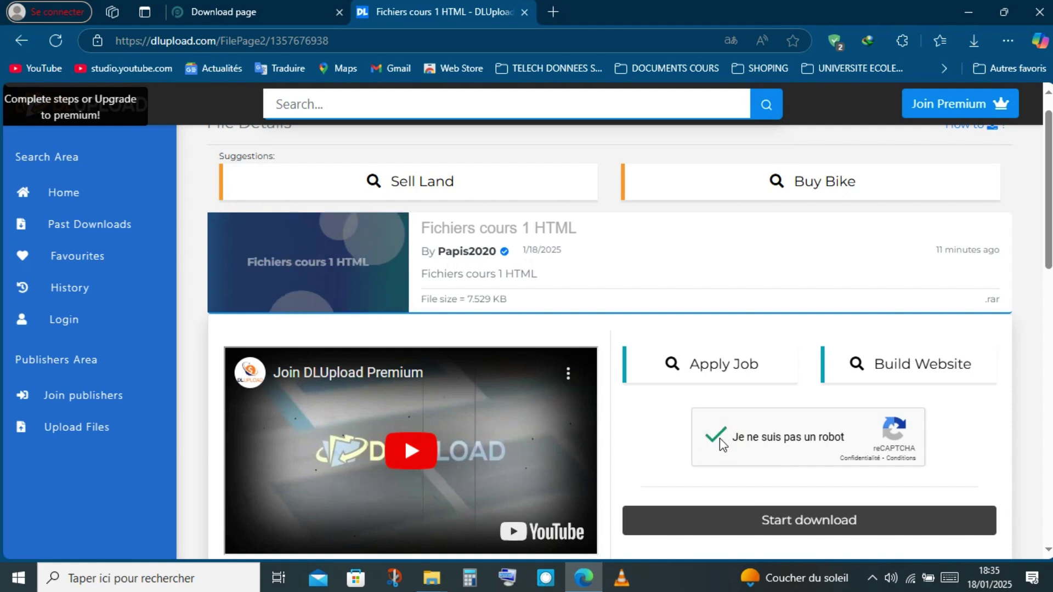
left_click(730, 512)
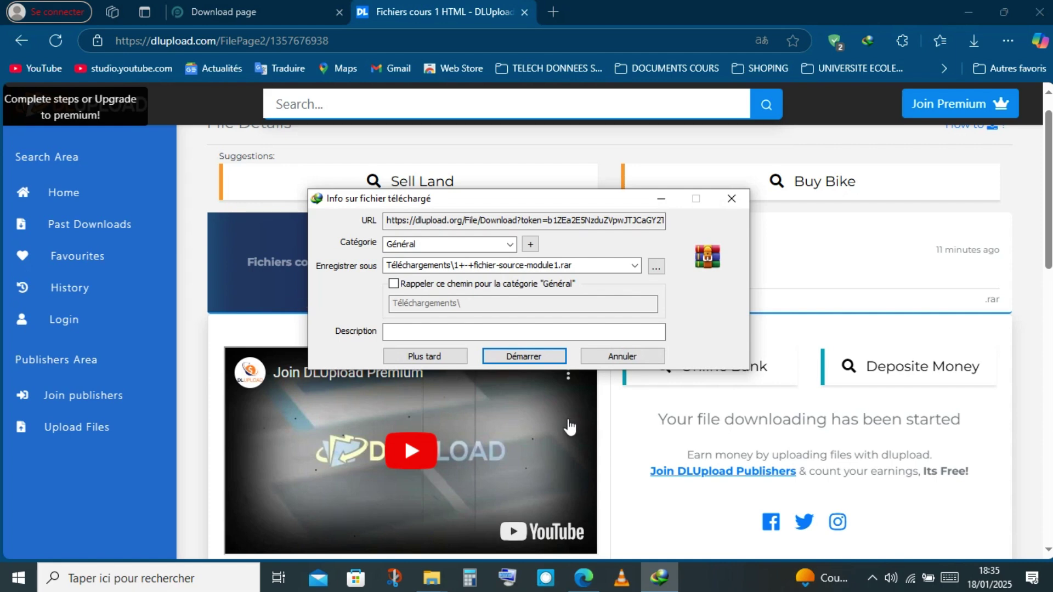
left_click(527, 356)
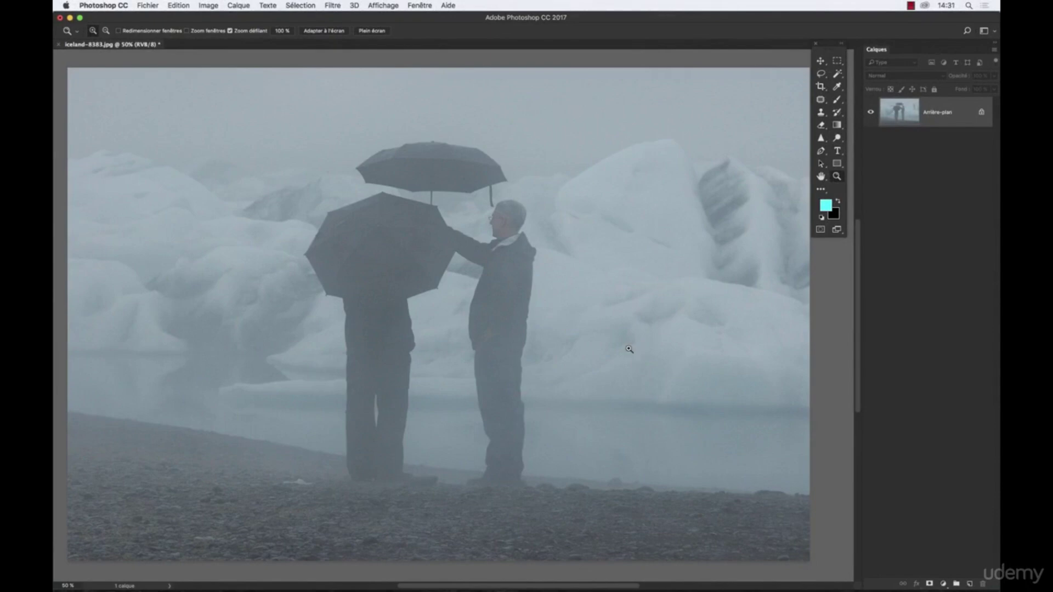
left_click(212, 7)
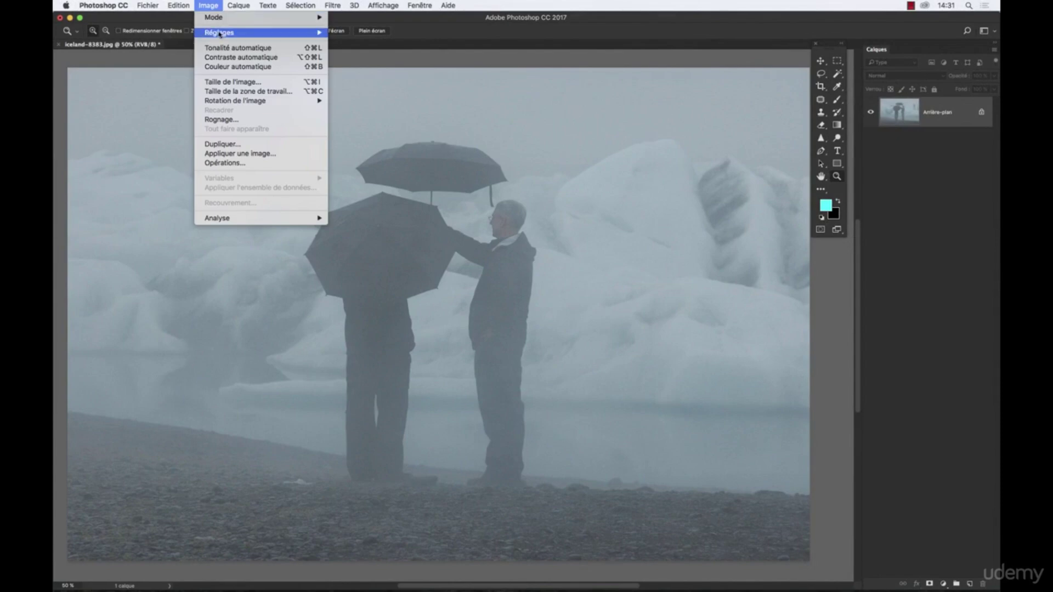
mouse_move(219, 33)
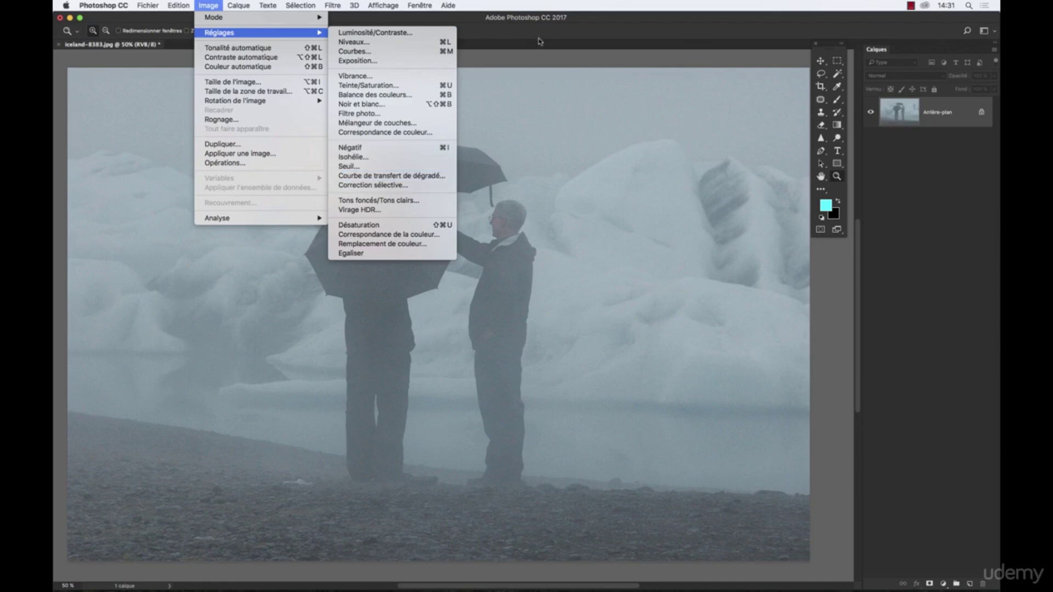
left_click(529, 54)
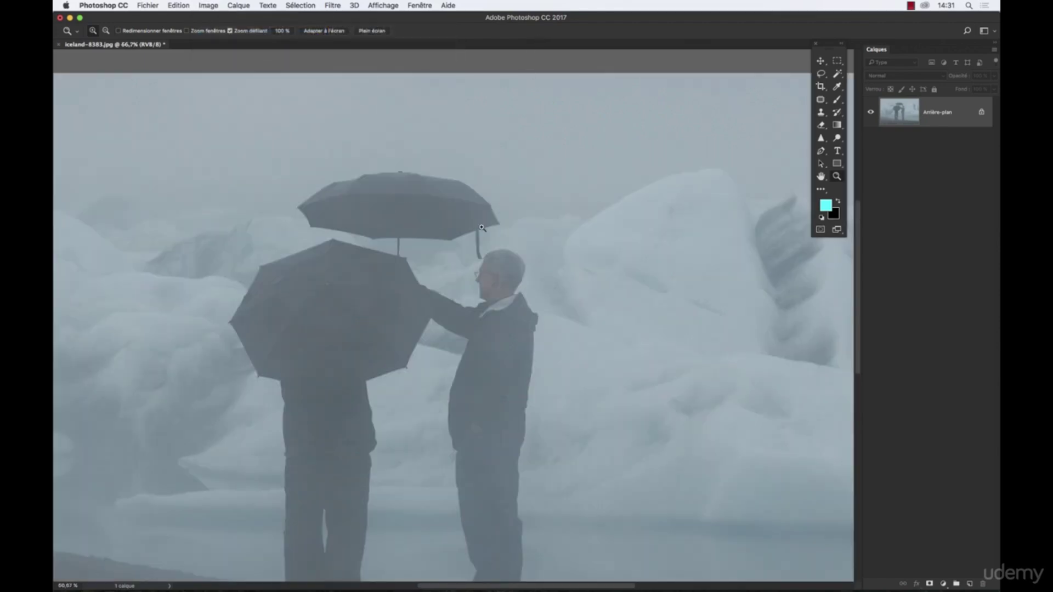
left_click(483, 230, "alt")
left_click_drag(470, 330, 521, 210)
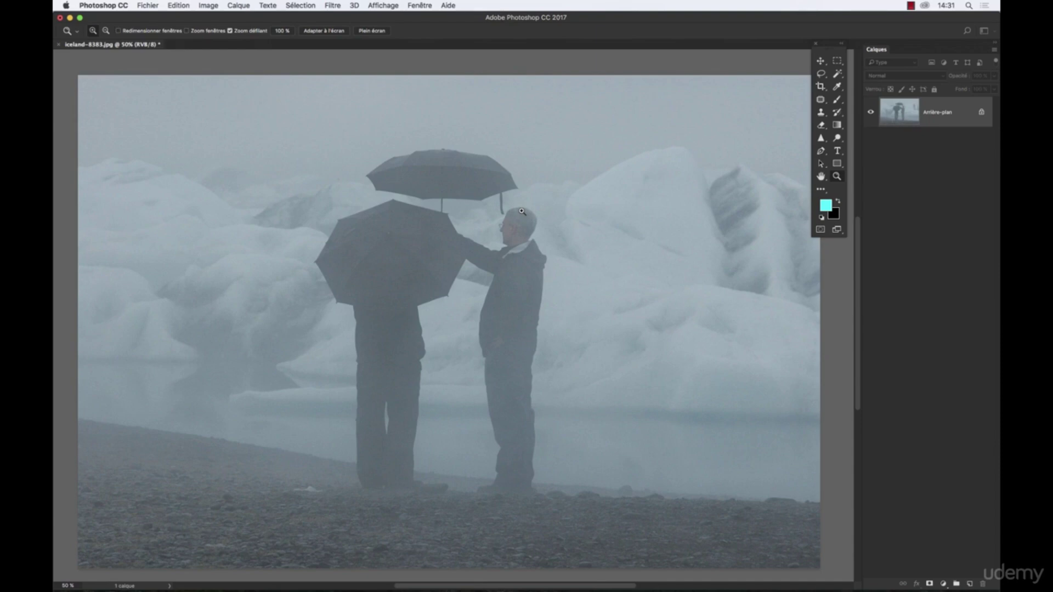
Switch to Adobe Bridge and browse the image thumbnails in the photos folder
mouse_move(551, 590)
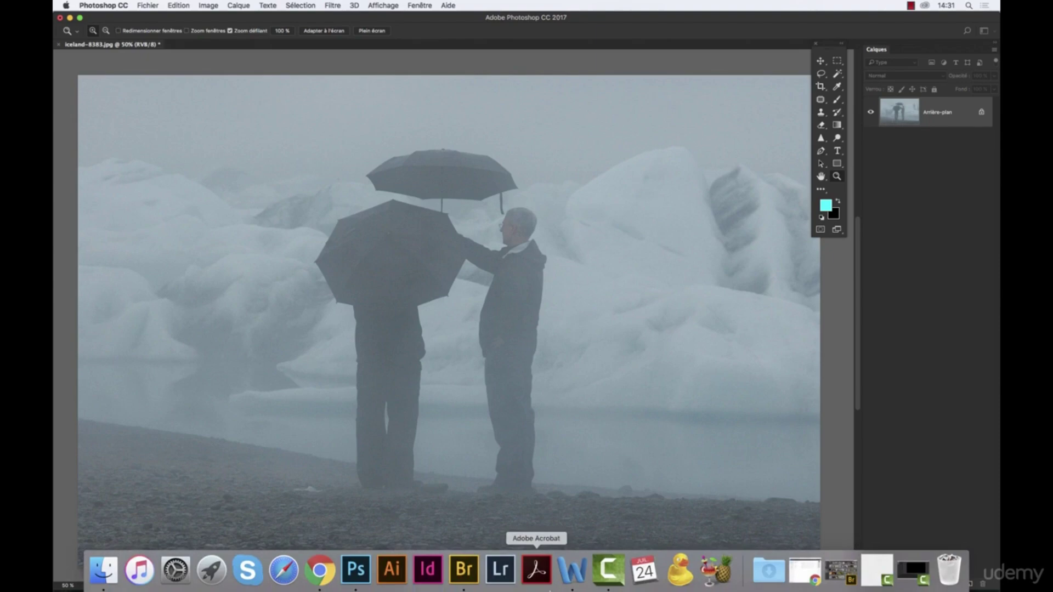
left_click(472, 575)
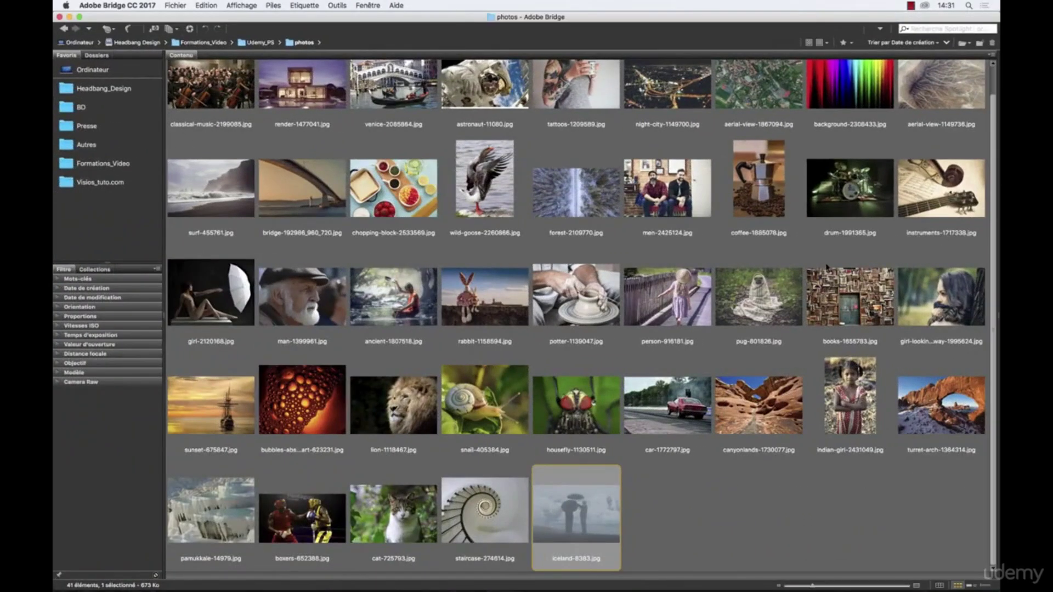
scroll(984, 181, "up", 2)
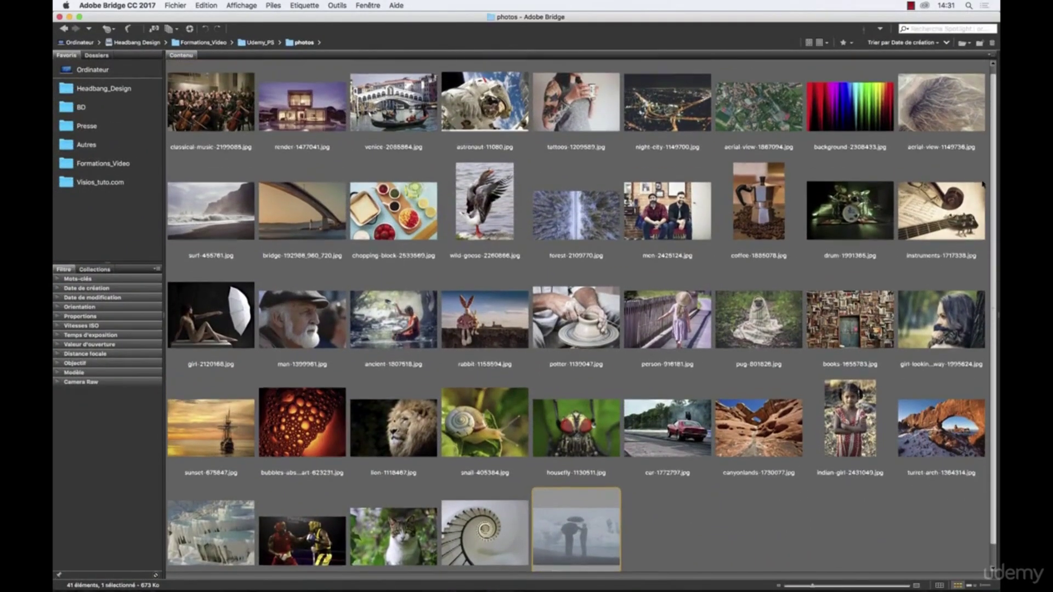
scroll(943, 254, "down", 2)
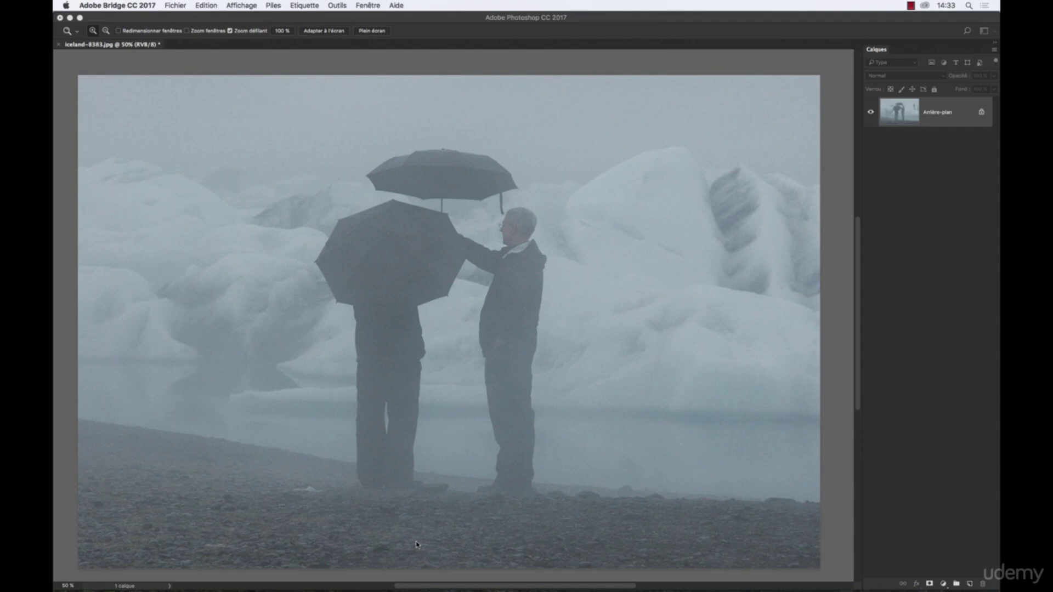
Switch back to Photoshop, open the Luminosité/Contraste adjustment for iceland-8383.jpg, and raise the brightness to about 15
left_click(201, 4)
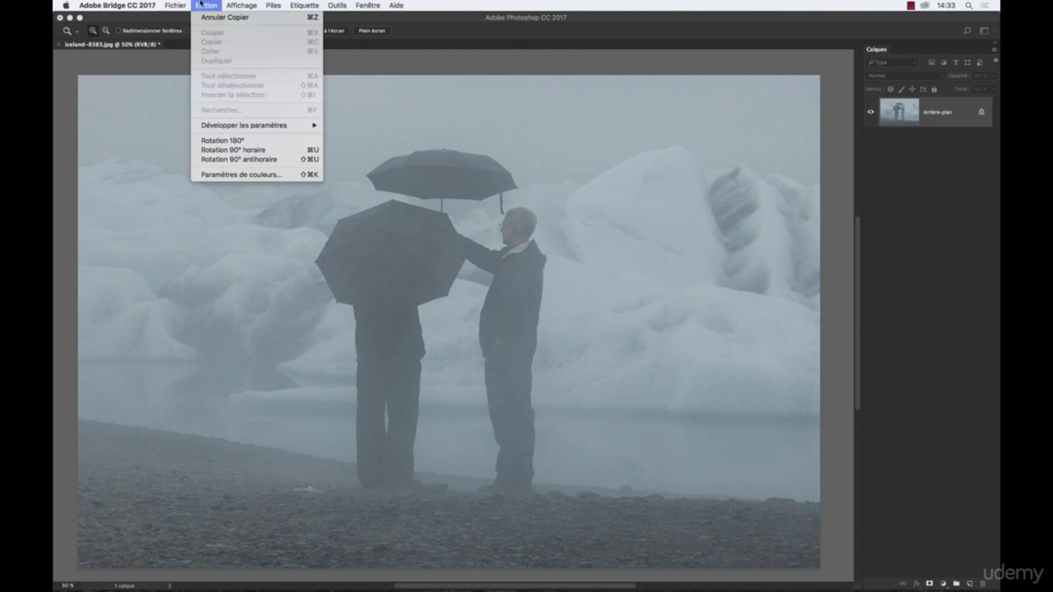
left_click(123, 58)
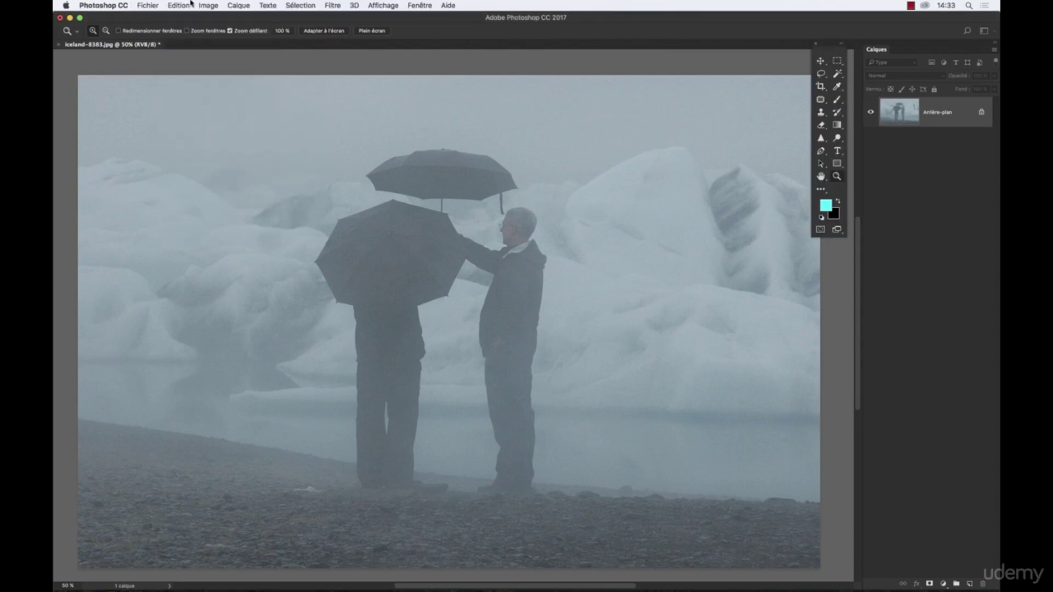
left_click(209, 5)
mouse_move(218, 32)
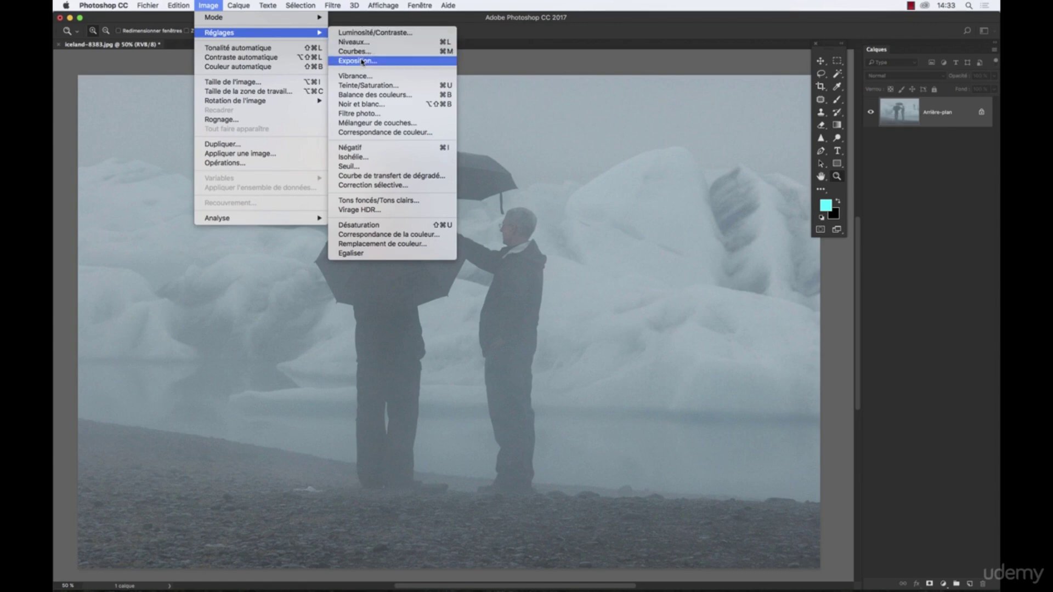
left_click(383, 34)
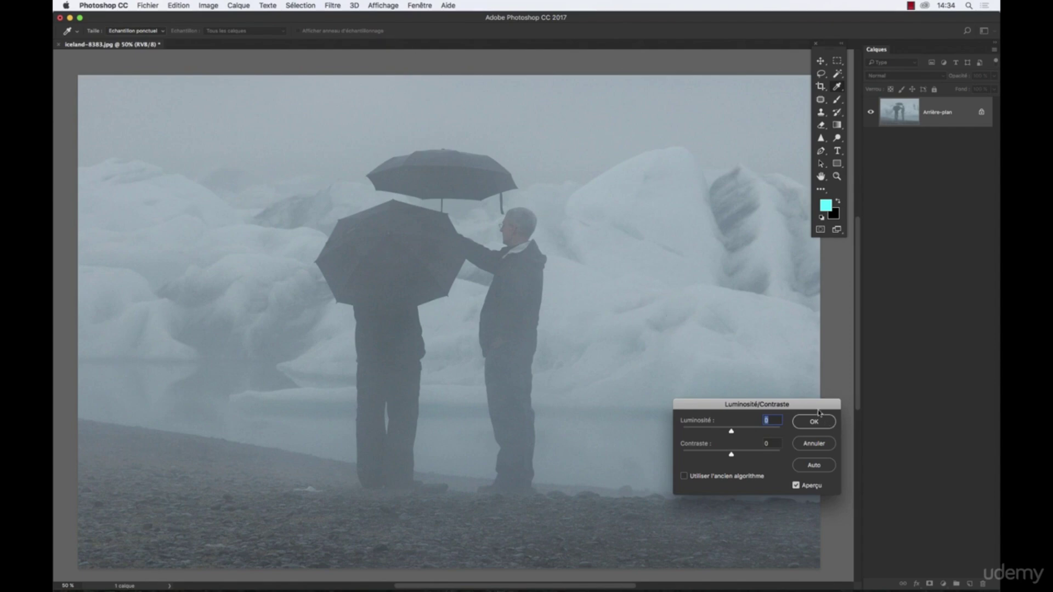
left_click_drag(813, 403, 743, 71)
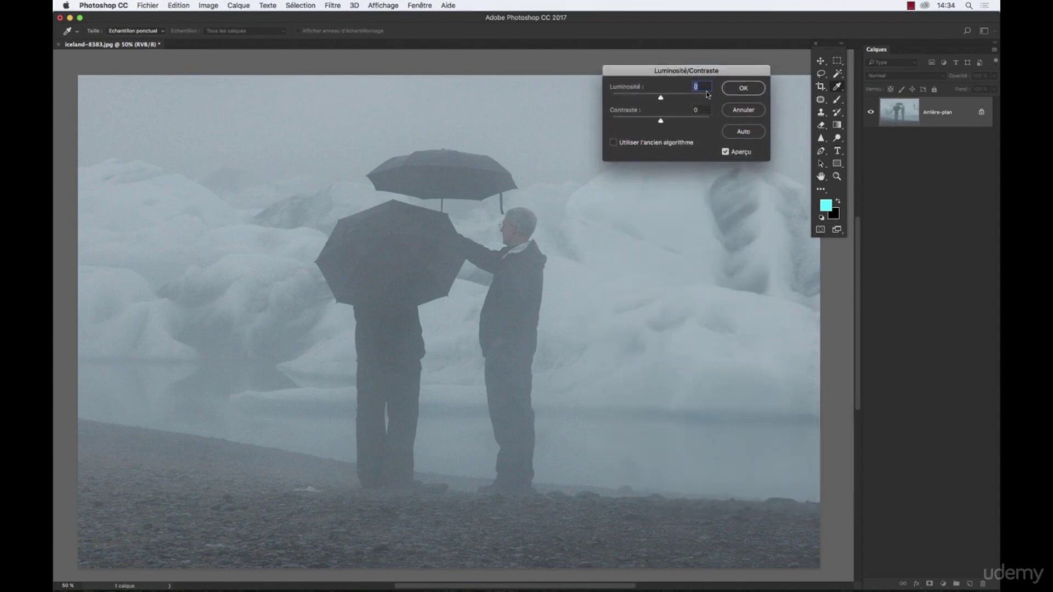
left_click_drag(657, 99, 665, 99)
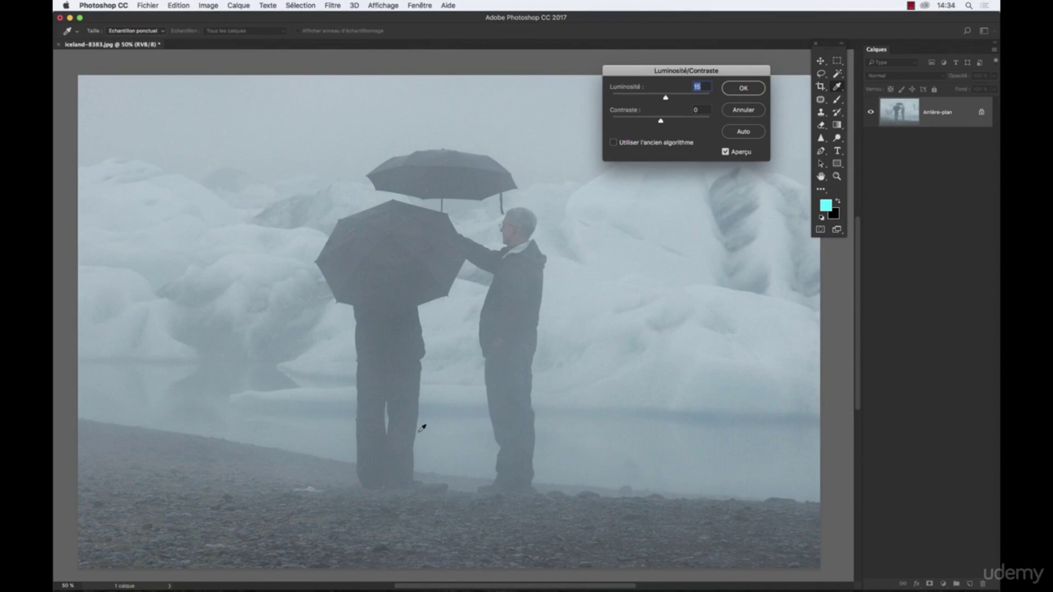
Try the contrast at -50, and reset it to 0
left_click_drag(661, 121, 602, 129)
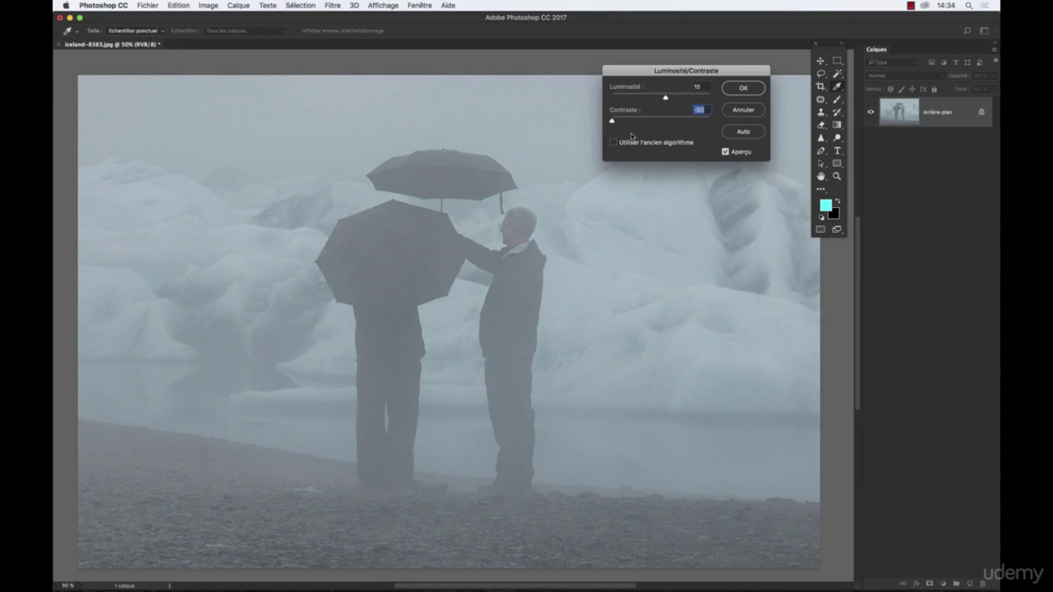
left_click_drag(612, 125, 647, 122)
type("0")
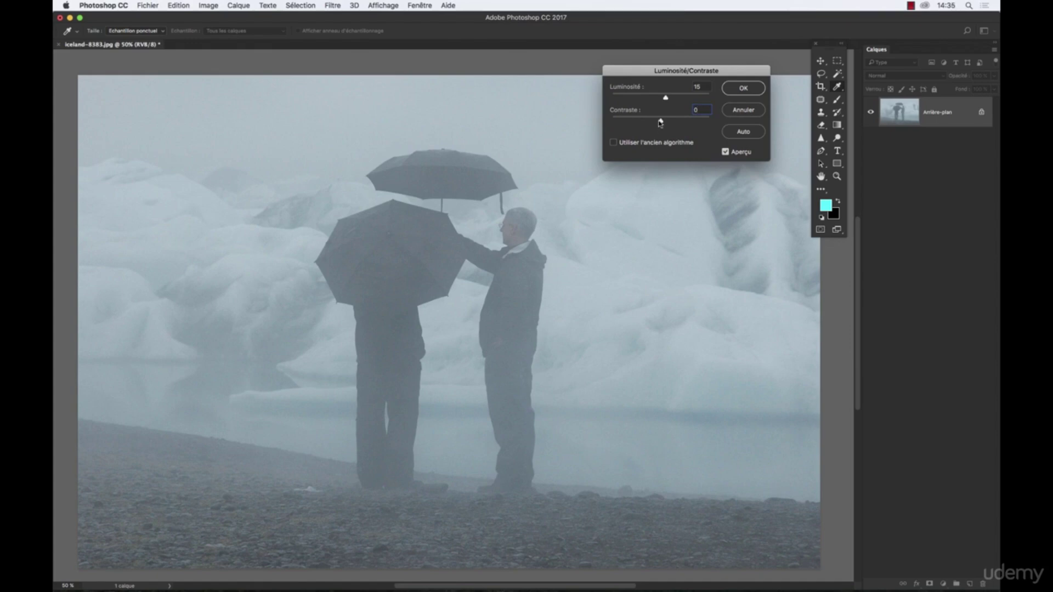
Raise the contrast of the foggy photo to about 90
left_click_drag(661, 122, 705, 121)
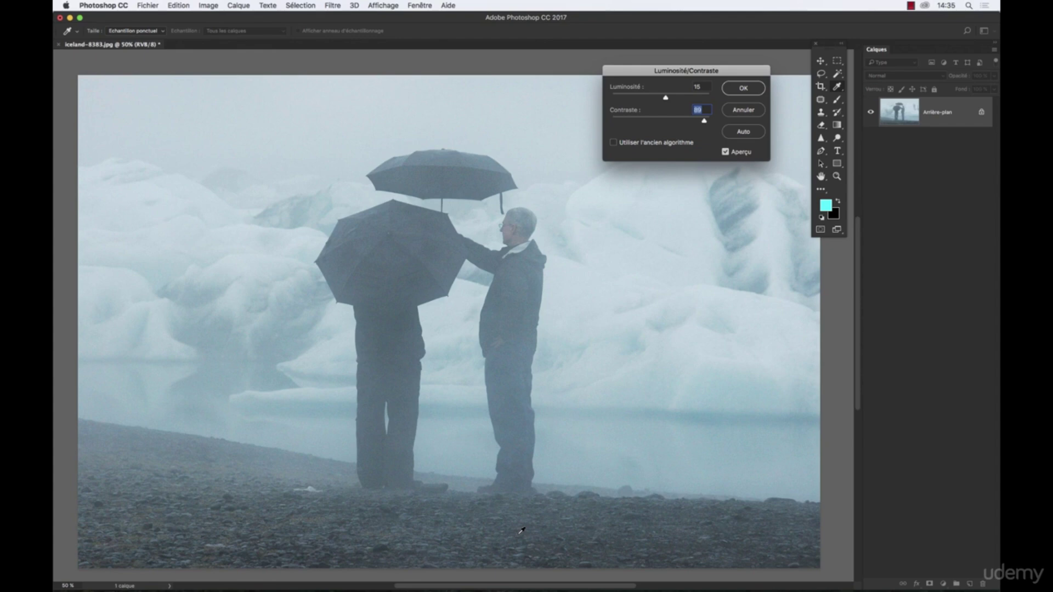
left_click(470, 345)
left_click_drag(704, 121, 705, 125)
Compare the photo with and without the adjustment using the preview option, and reduce the contrast to about 81
left_click(726, 152)
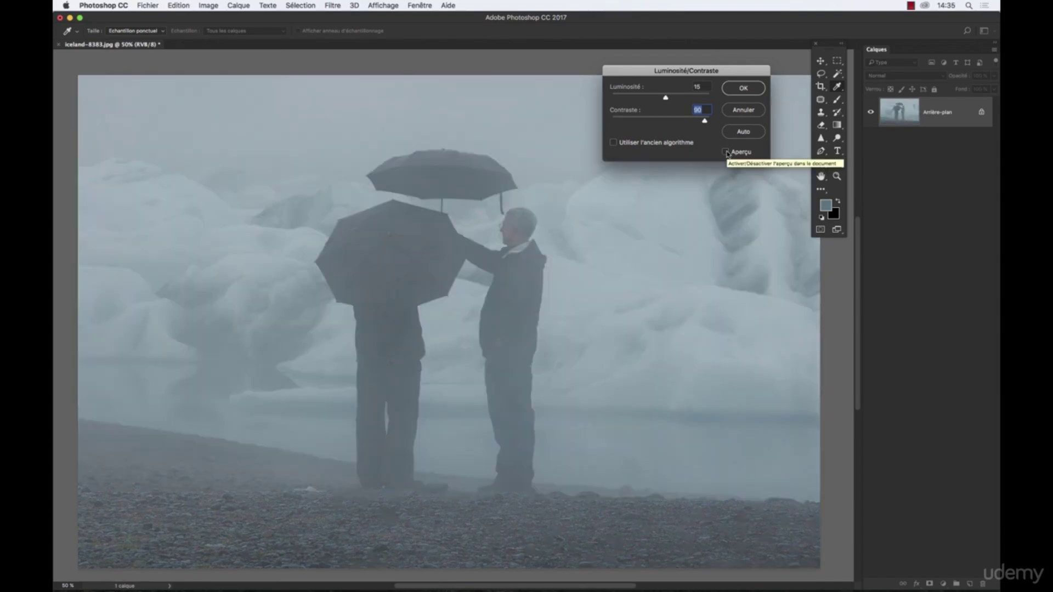
left_click(725, 151)
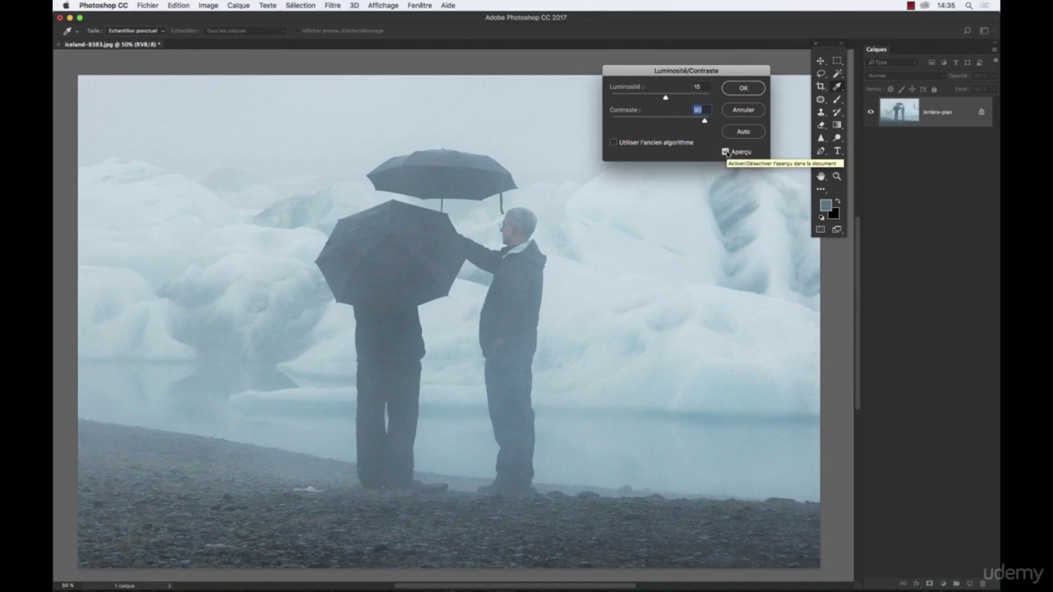
left_click(725, 151)
left_click(725, 152)
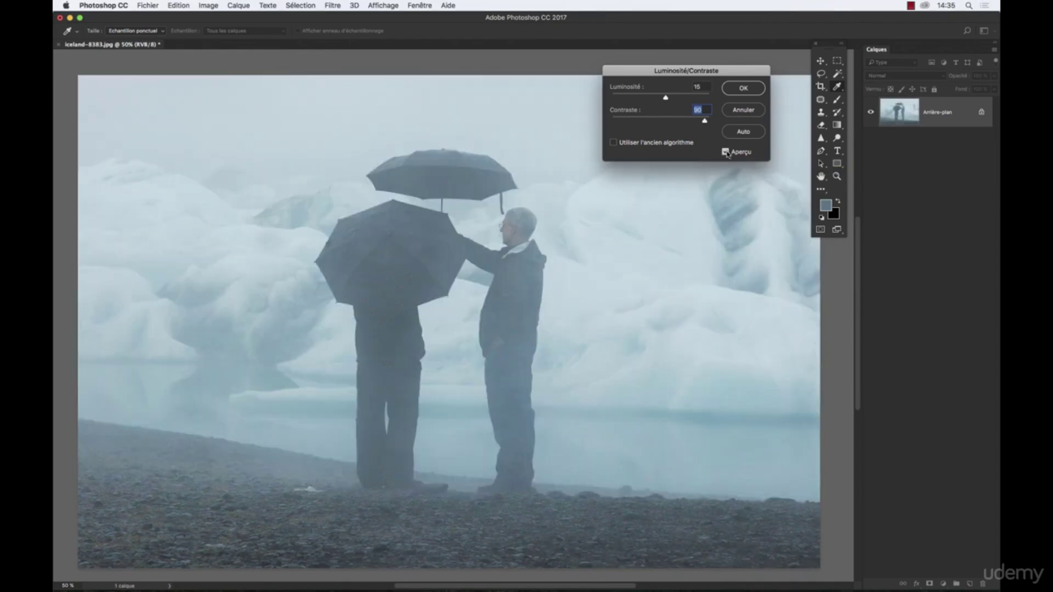
left_click(725, 152)
left_click(726, 152)
left_click(725, 152)
left_click(725, 151)
left_click_drag(704, 120, 701, 123)
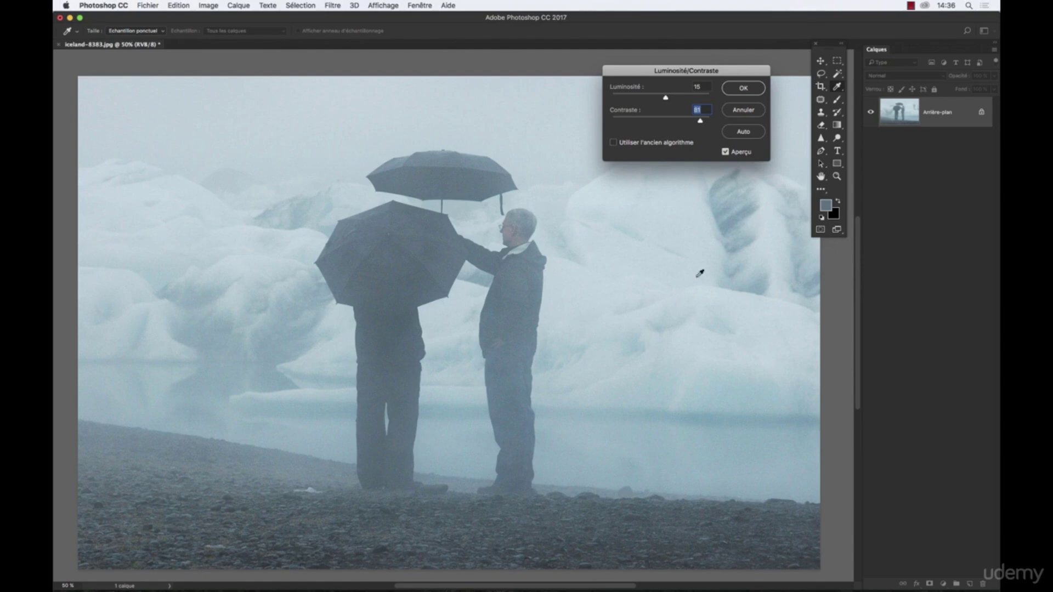
Enable the legacy algorithm, set the brightness to 11, and try contrast values such as -100 and 49
left_click(613, 142)
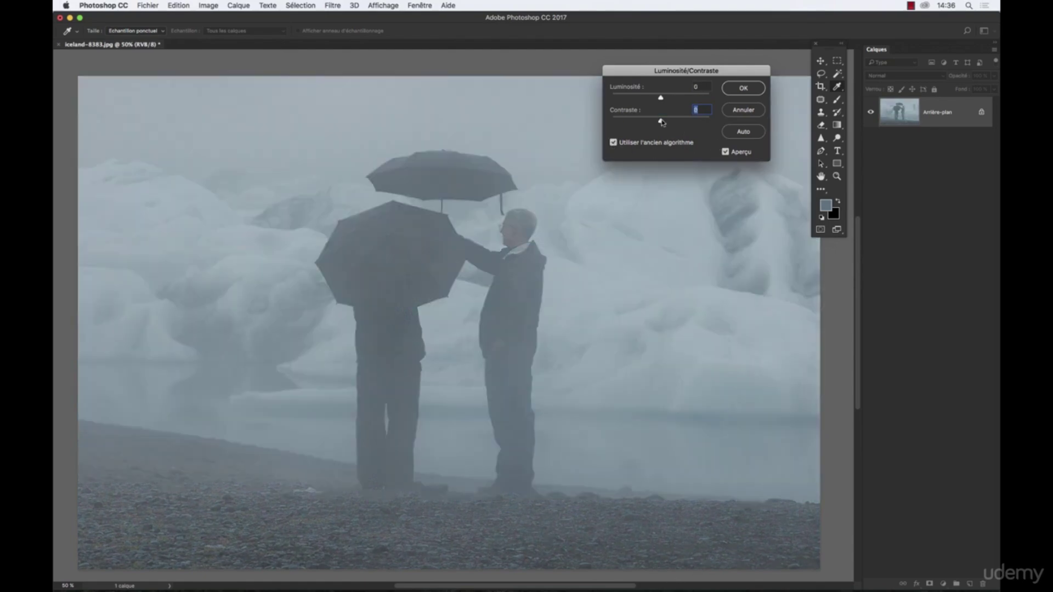
left_click_drag(661, 98, 610, 122)
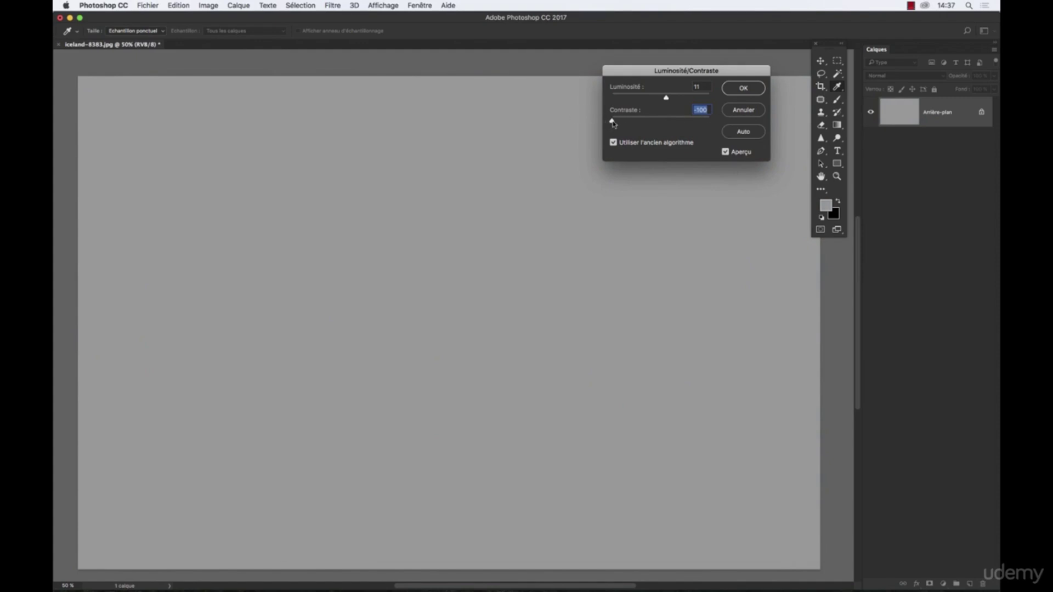
left_click_drag(613, 123, 685, 127)
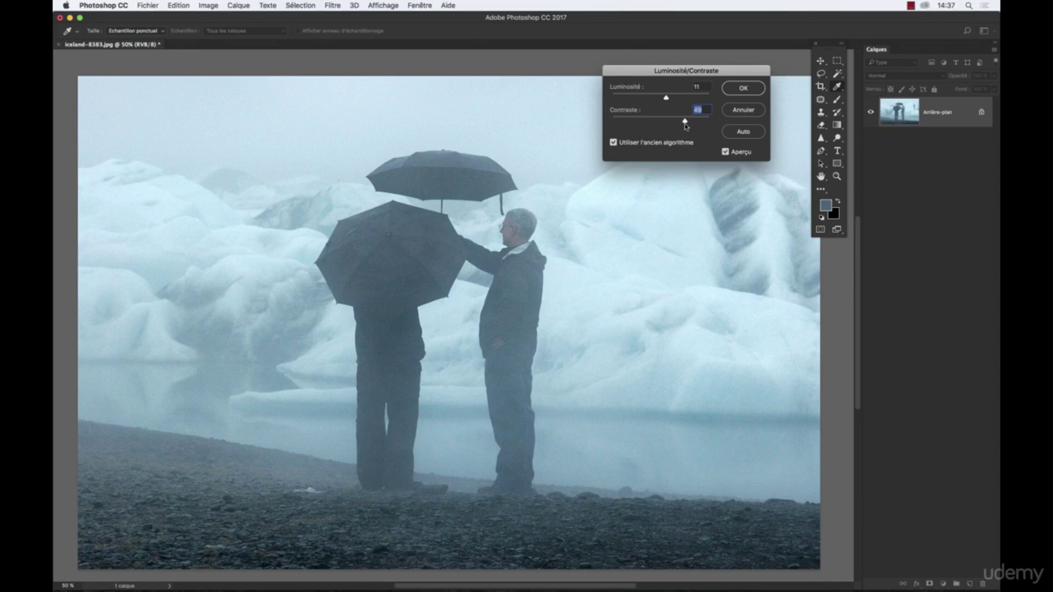
left_click_drag(686, 126, 689, 123)
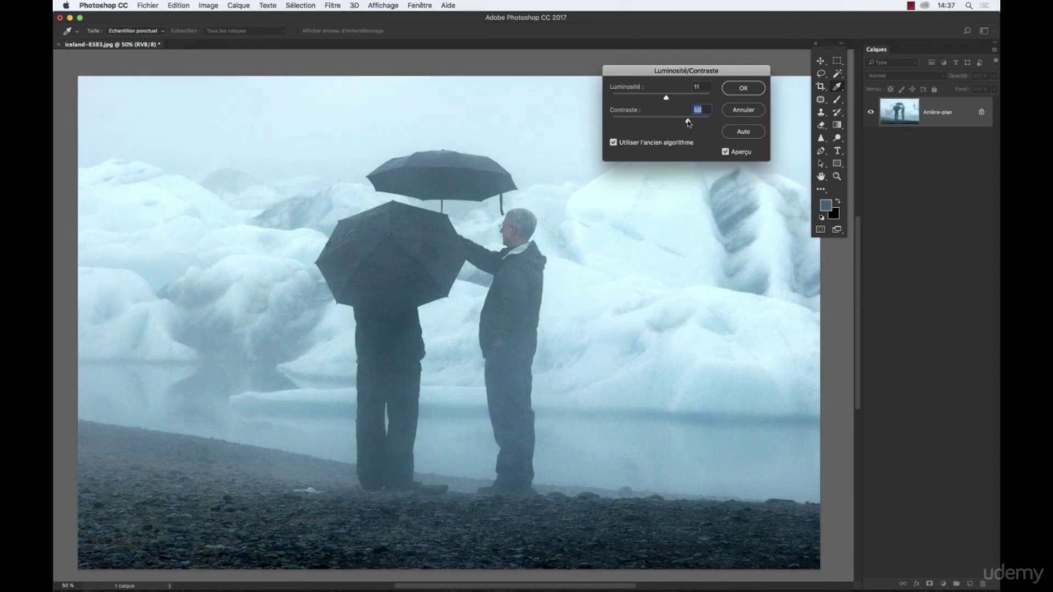
left_click_drag(689, 123, 687, 124)
Disable the legacy algorithm, set the brightness to about 15 and the contrast to 100, and apply the adjustment
left_click(613, 143)
left_click_drag(660, 99, 713, 123)
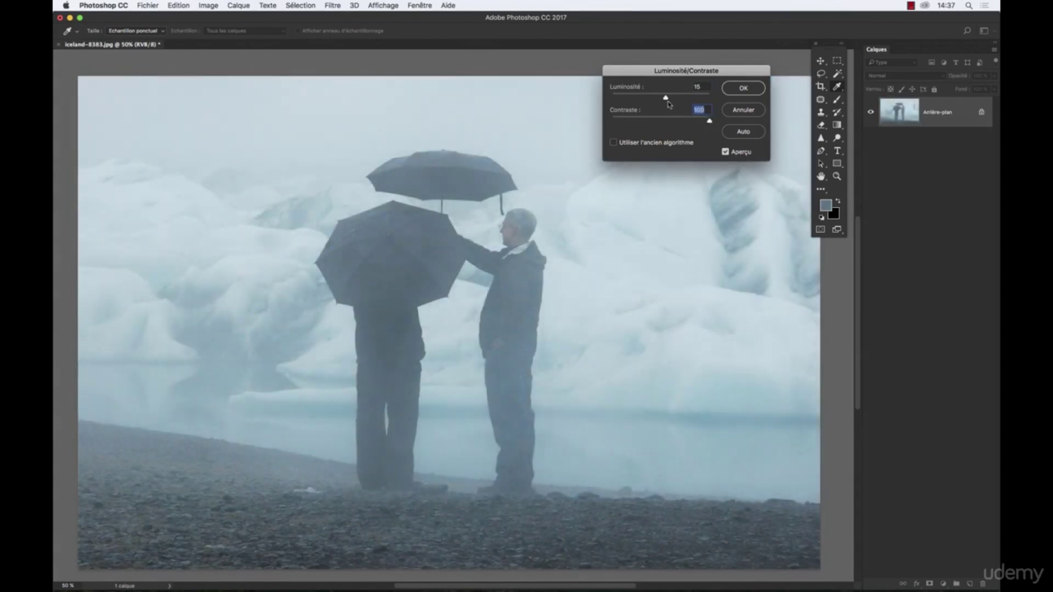
left_click_drag(666, 98, 664, 99)
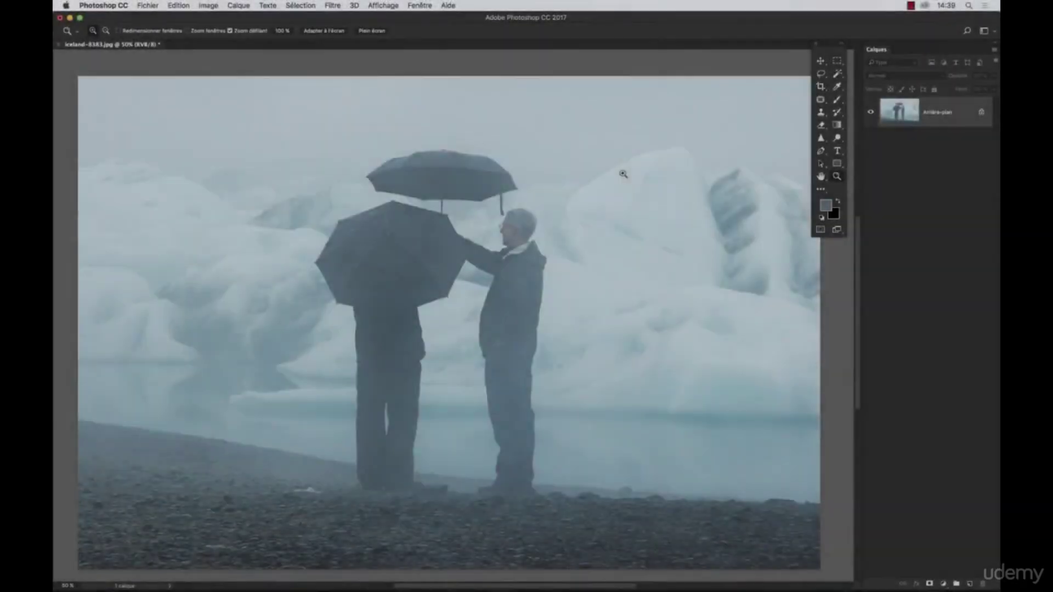
left_click(216, 5)
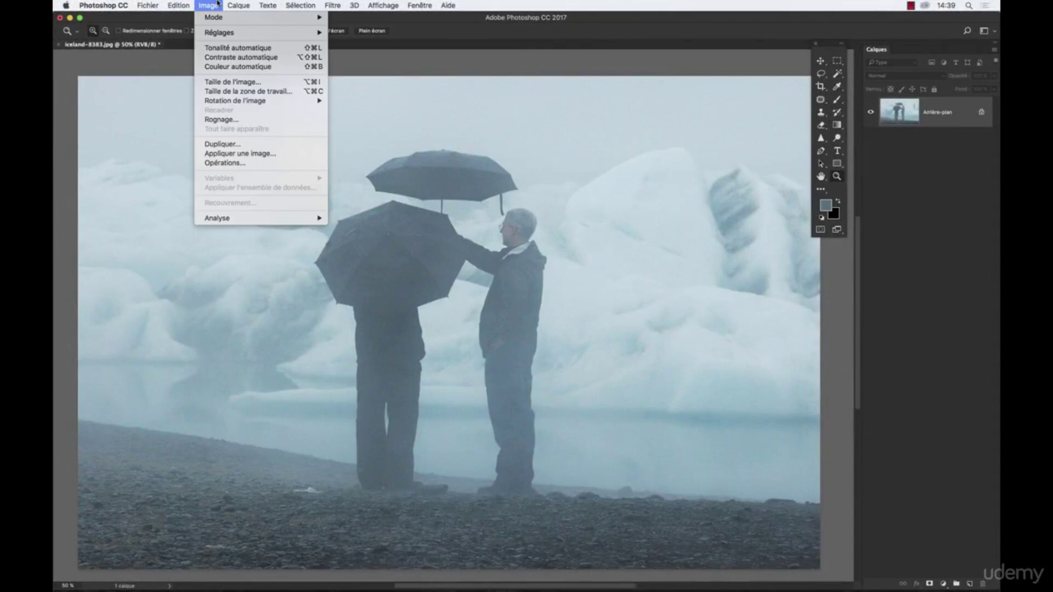
mouse_move(219, 30)
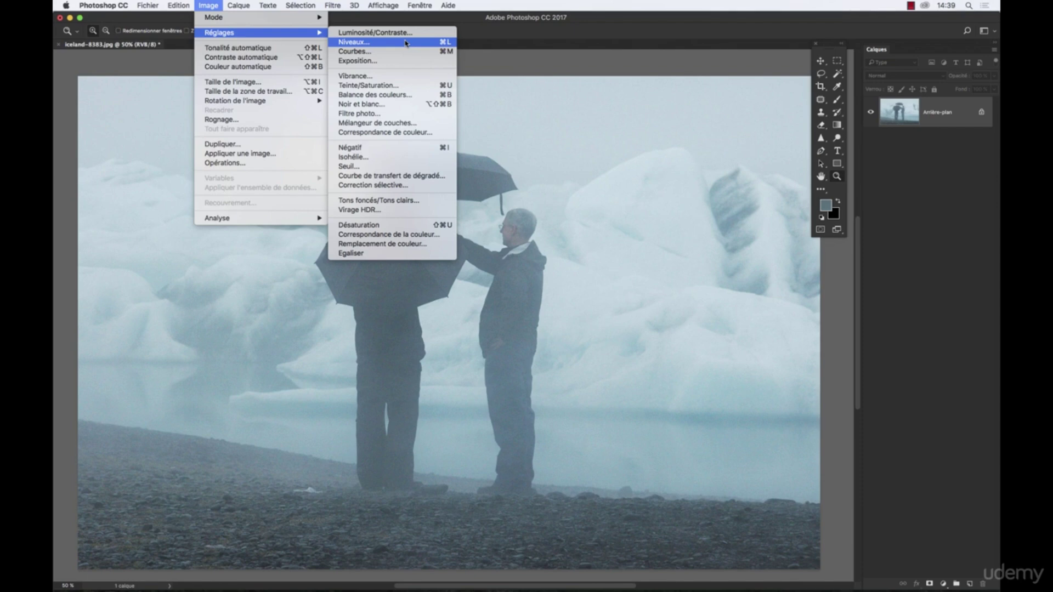
left_click(450, 105)
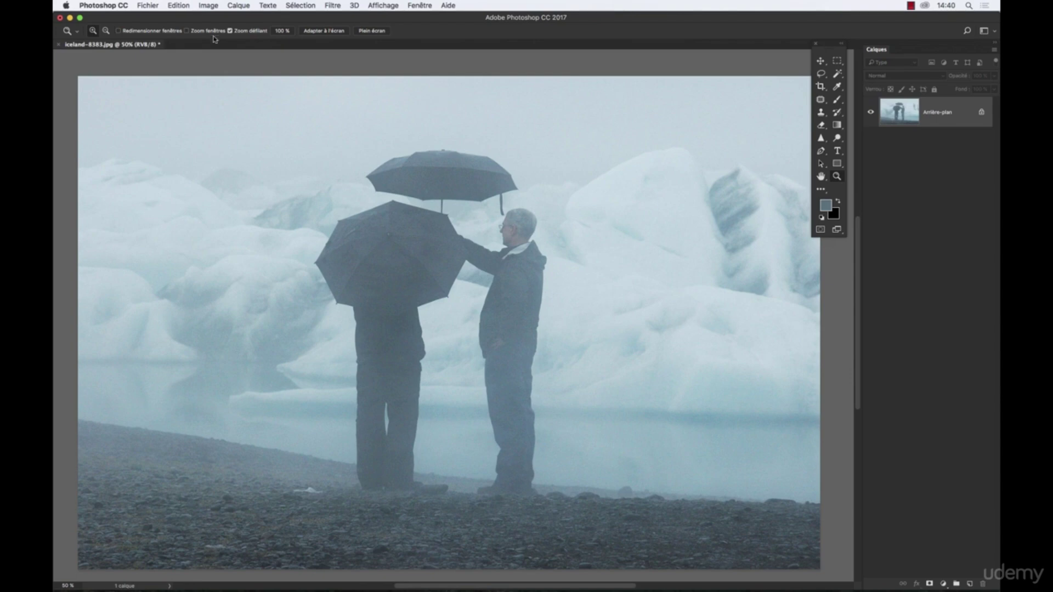
Revert iceland-8383.jpg to its last saved version, discarding the brightness and contrast changes
left_click(149, 5)
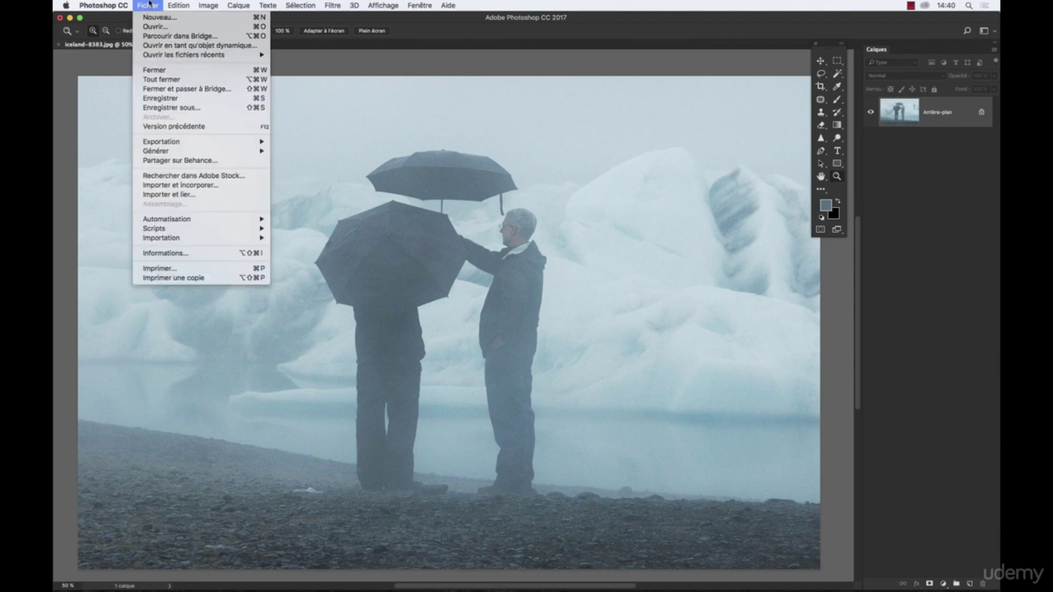
left_click(192, 126)
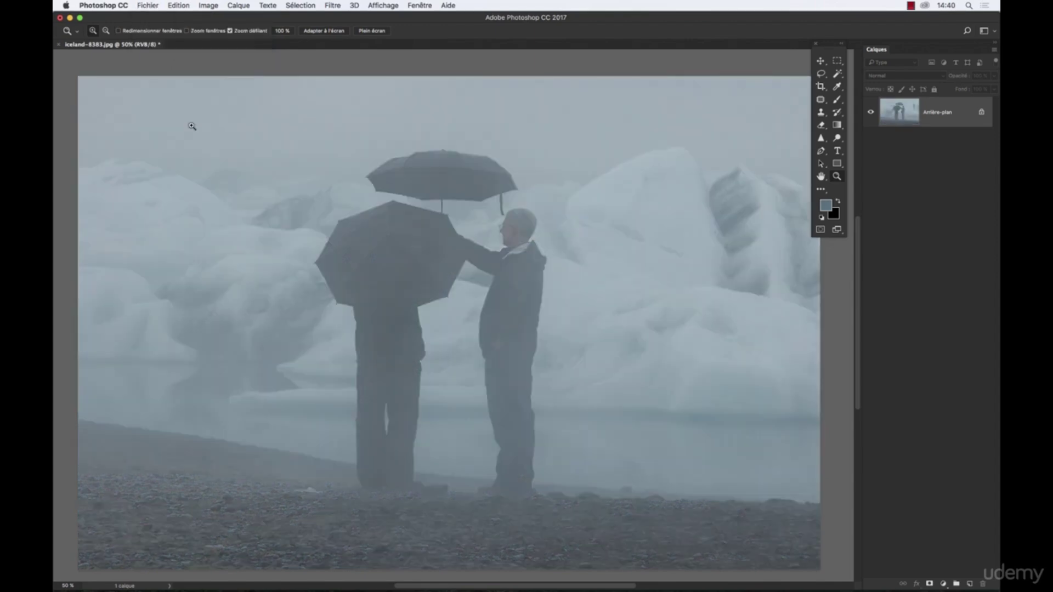
left_click(141, 5)
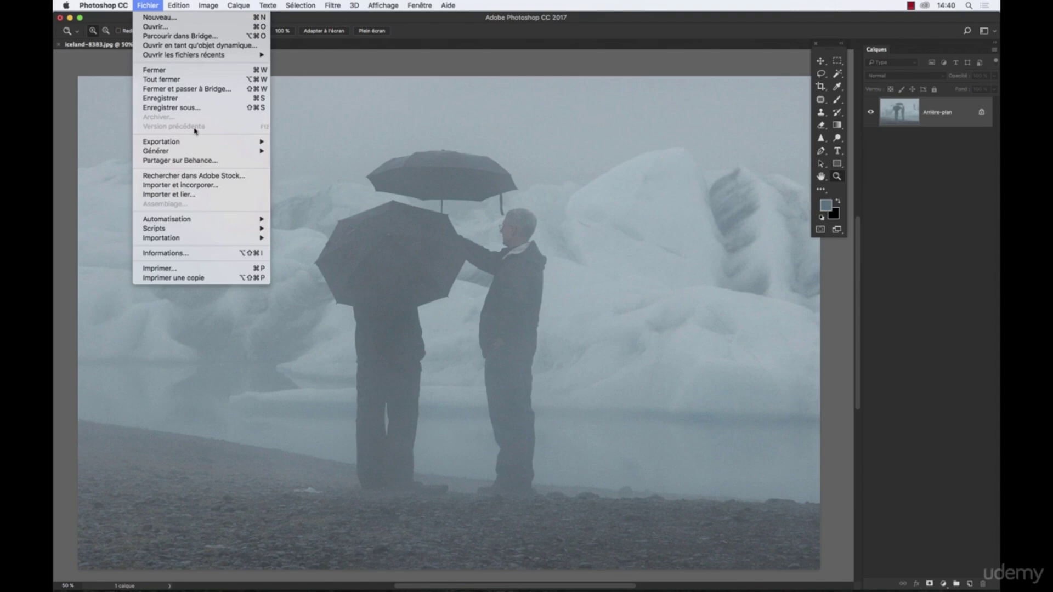
left_click(516, 72)
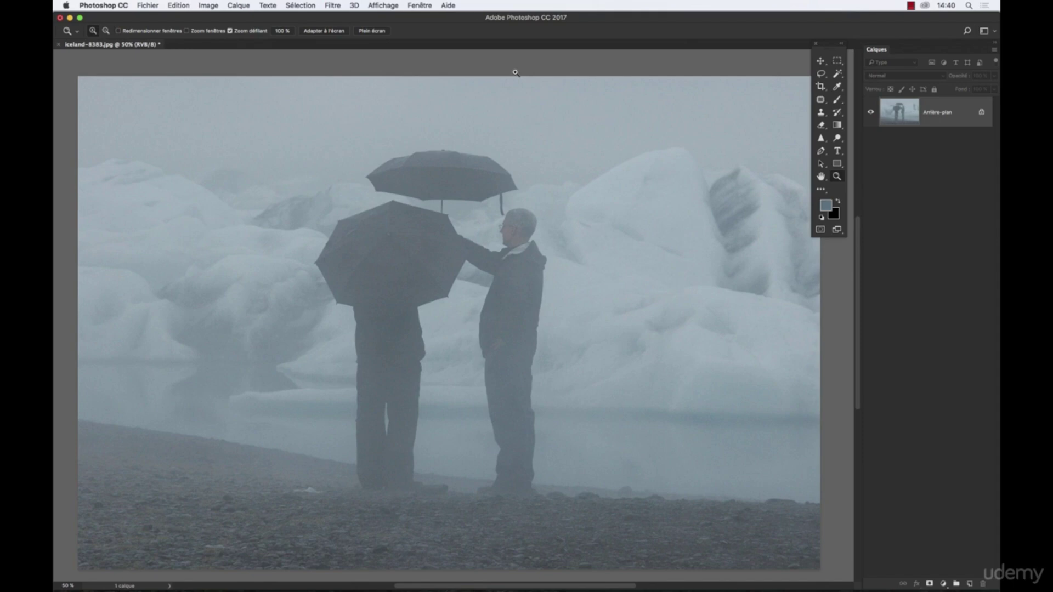
Open the Niveaux adjustment for the photo and move its dialog clear of the two figures
left_click(208, 5)
mouse_move(257, 32)
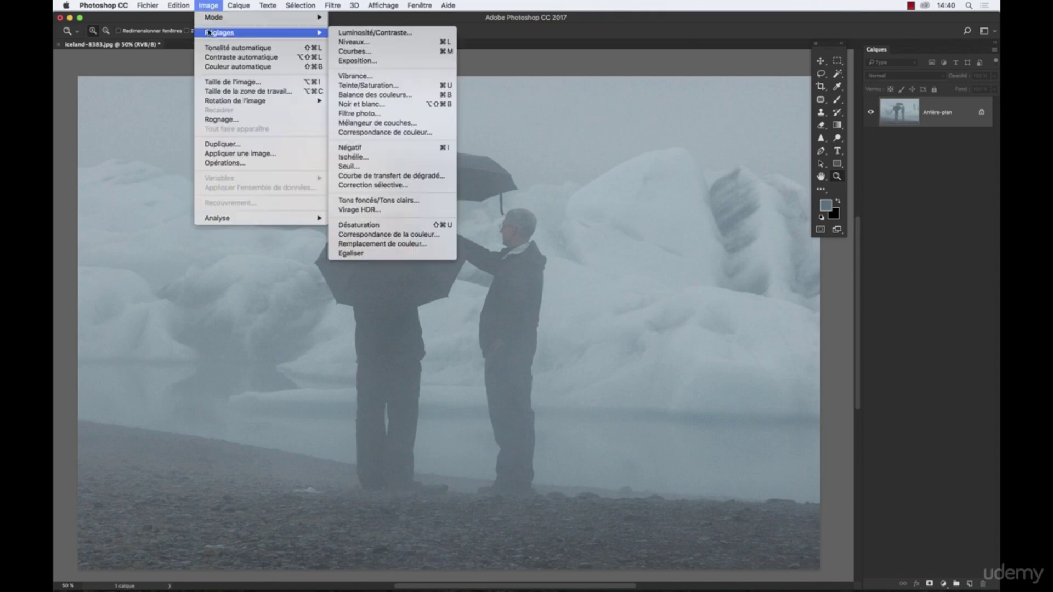
left_click(372, 44)
left_click_drag(711, 308, 706, 109)
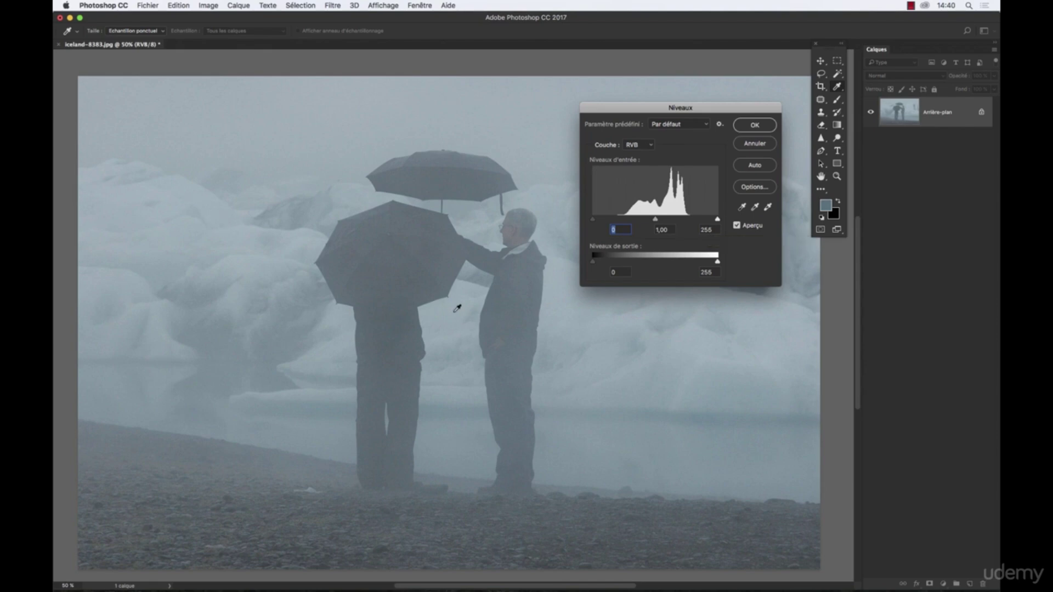
Examine the histograms of individual colour channels such as Vert in the Niveaux dialog, and return to the RVB channel
left_click(645, 145)
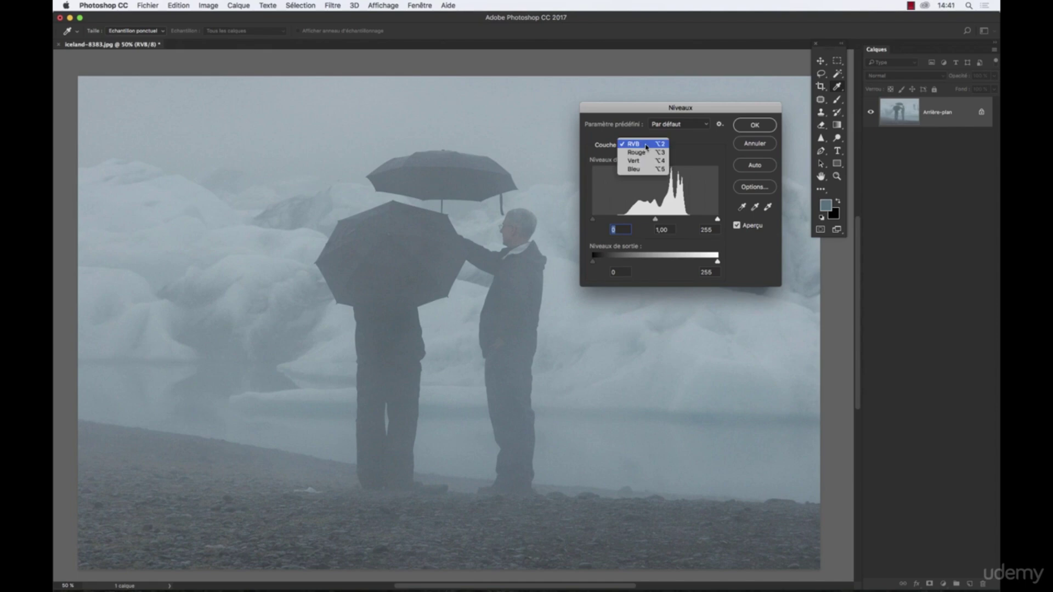
left_click(646, 146)
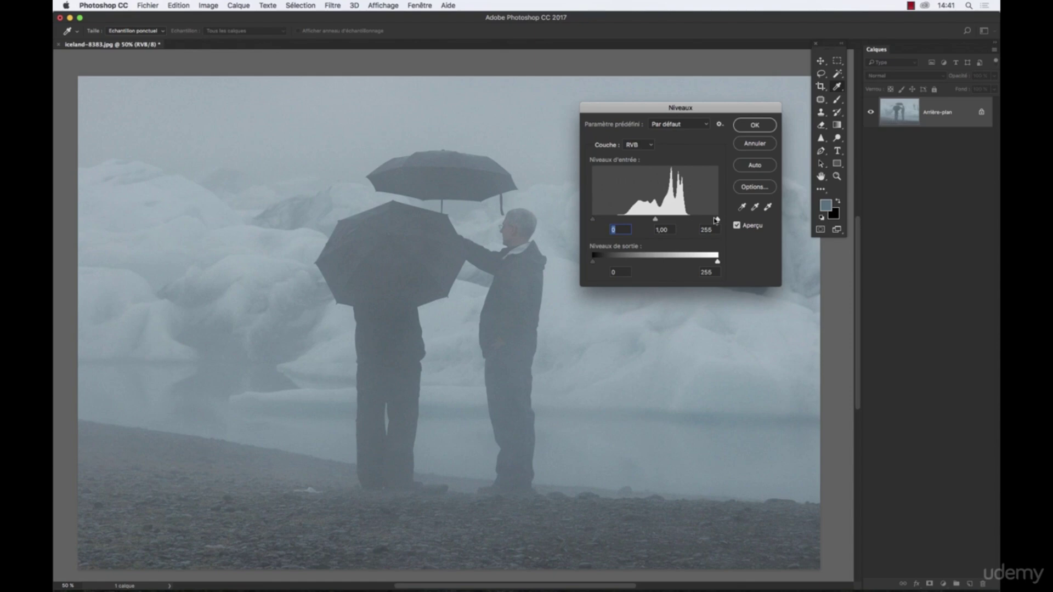
left_click(640, 145)
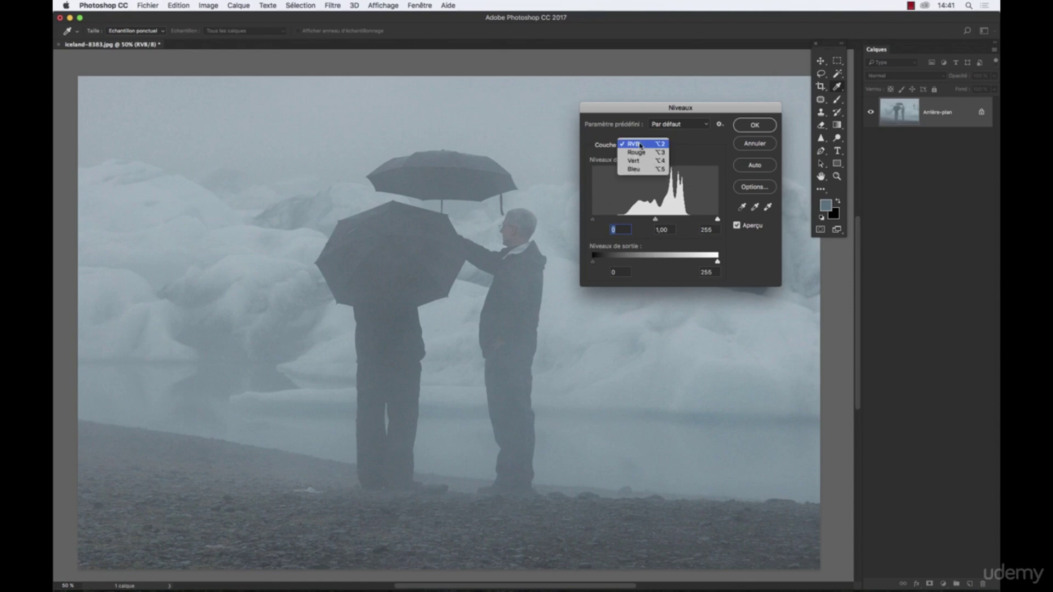
left_click(638, 152)
left_click(639, 145)
left_click(642, 153)
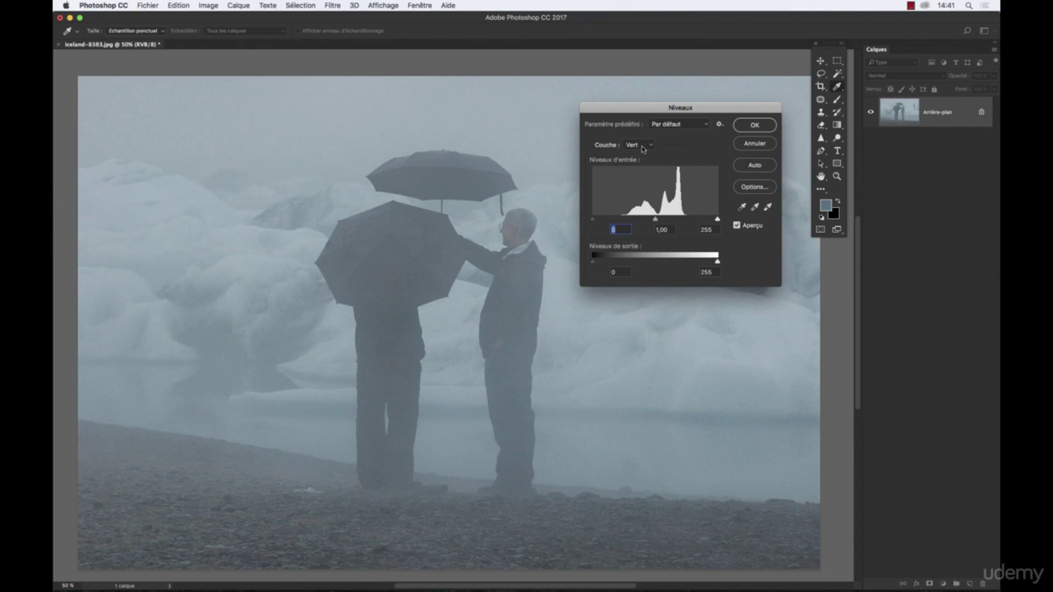
left_click(643, 147)
left_click(644, 126)
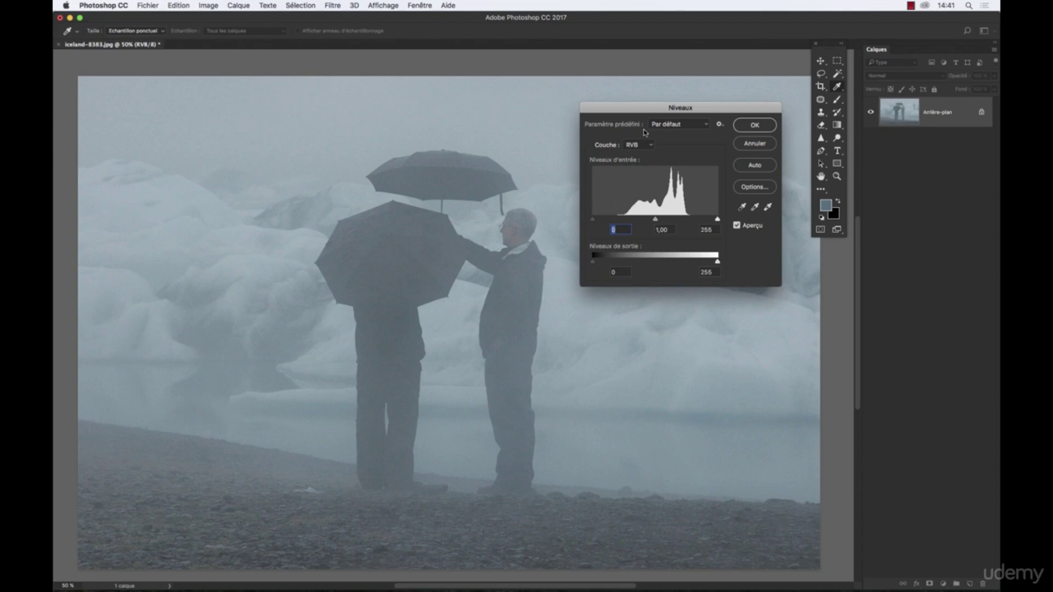
left_click(636, 145)
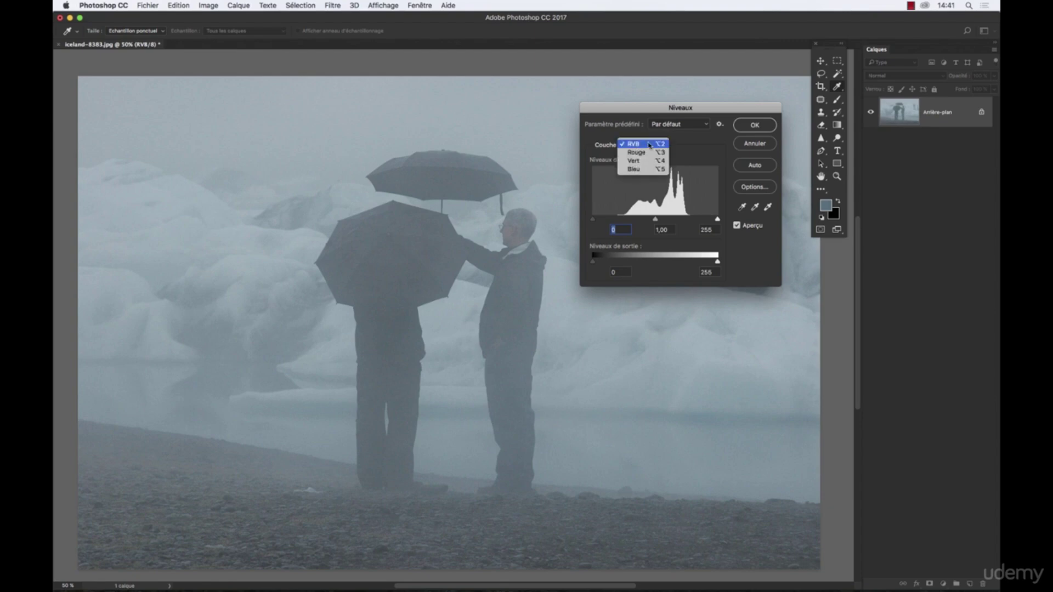
left_click(647, 145)
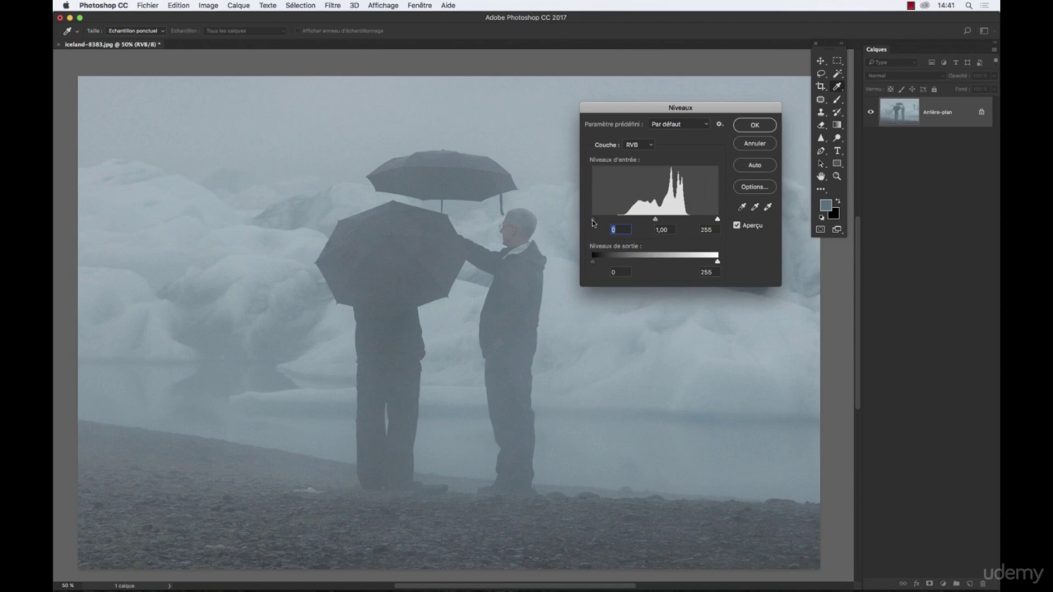
Set the RVB shadow input level to about 62 and the highlight input level to about 195, matching the histogram's ends
left_click_drag(593, 222, 614, 219)
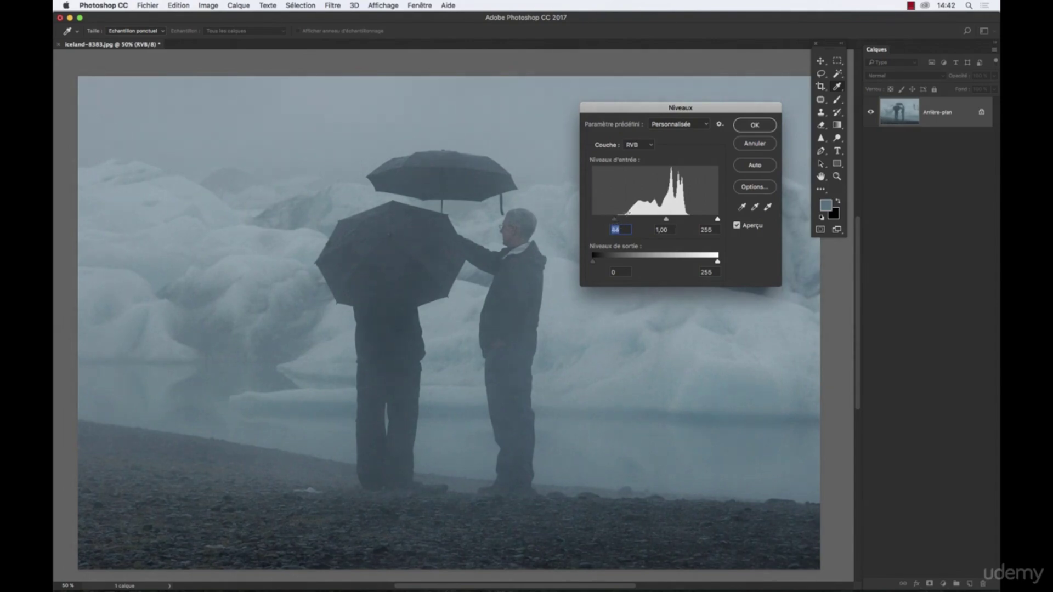
left_click_drag(614, 219, 625, 220)
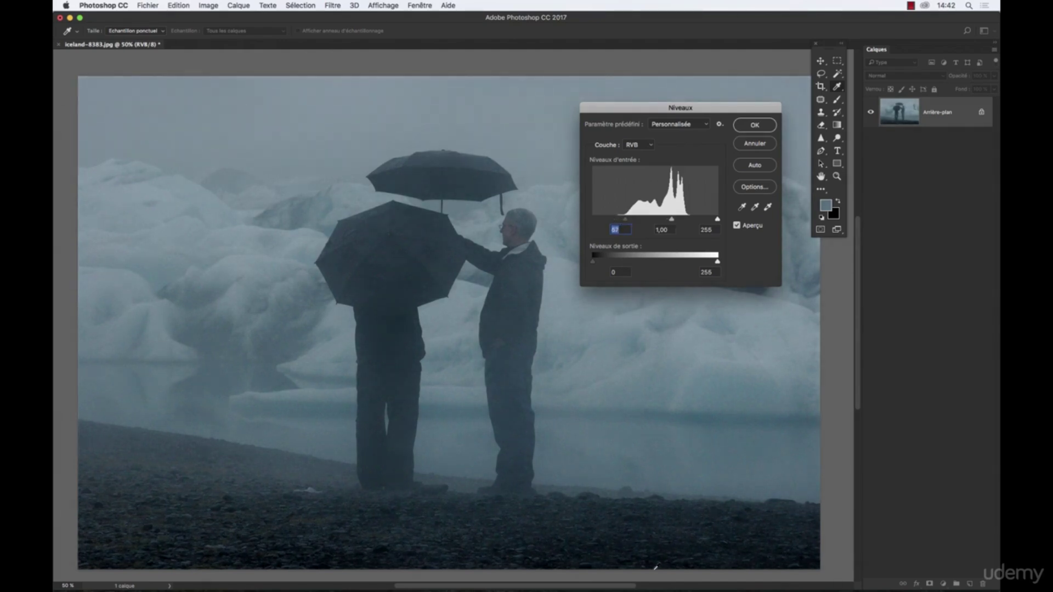
mouse_move(213, 589)
left_click_drag(720, 222, 704, 224)
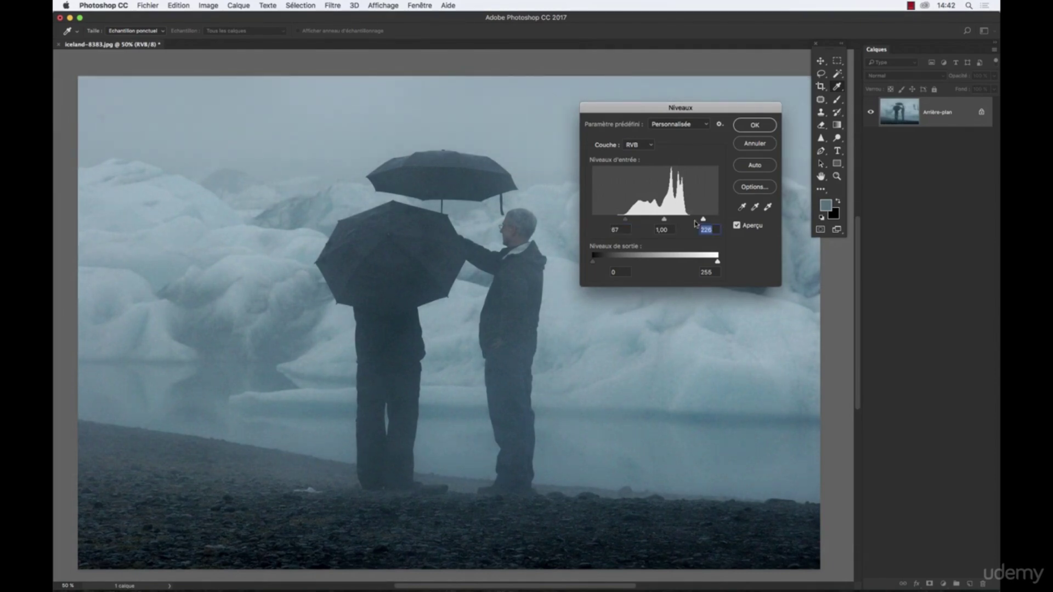
left_click_drag(703, 220, 687, 221)
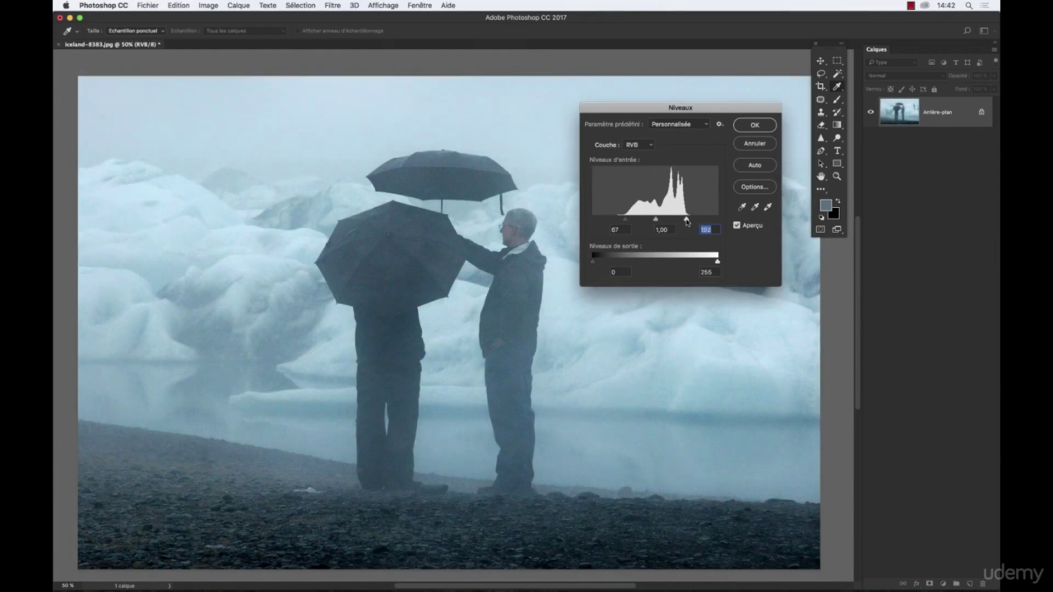
mouse_move(713, 105)
left_mouse_down()
mouse_move(510, 332)
mouse_move(697, 120)
mouse_move(722, 111)
left_mouse_up()
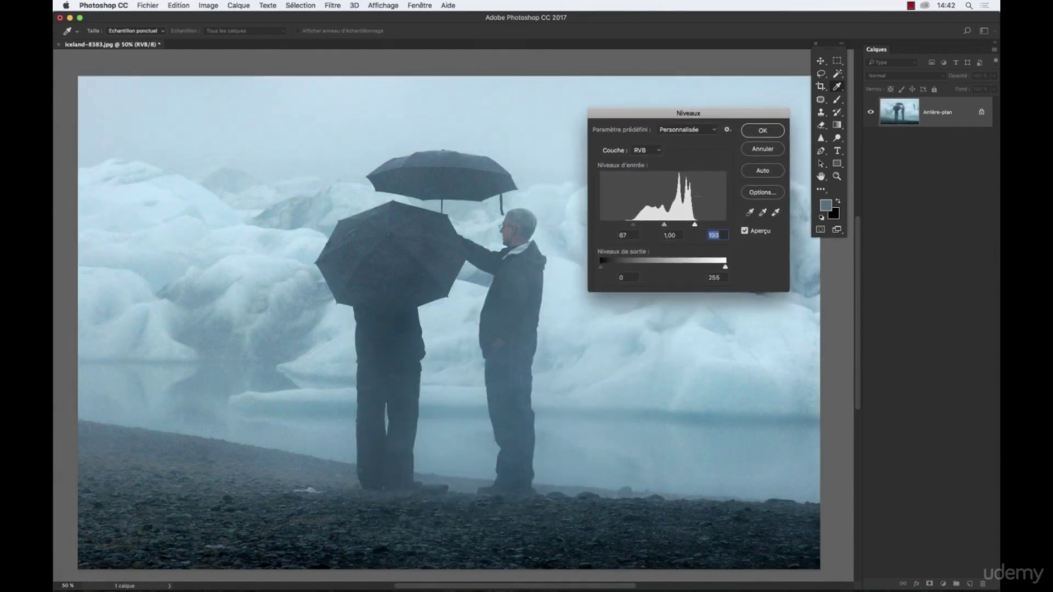
left_click_drag(695, 225, 696, 225)
left_click_drag(633, 225, 631, 224)
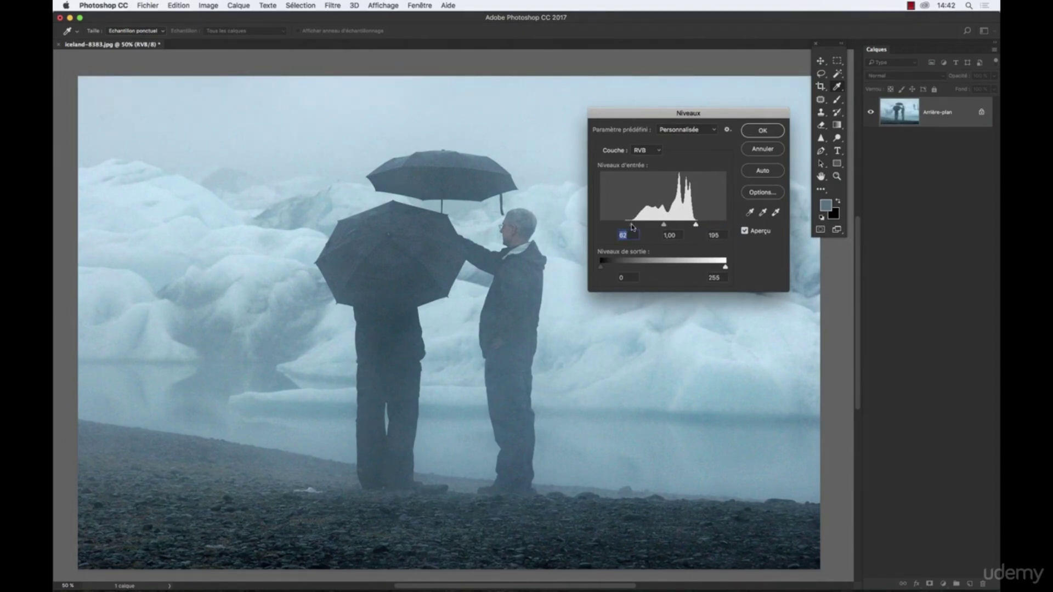
Refine the foggy photo's RVB input levels to 60 for shadows, 0,92 for midtones and 187 for highlights, and apply the Niveaux correction
left_click_drag(696, 225, 696, 228)
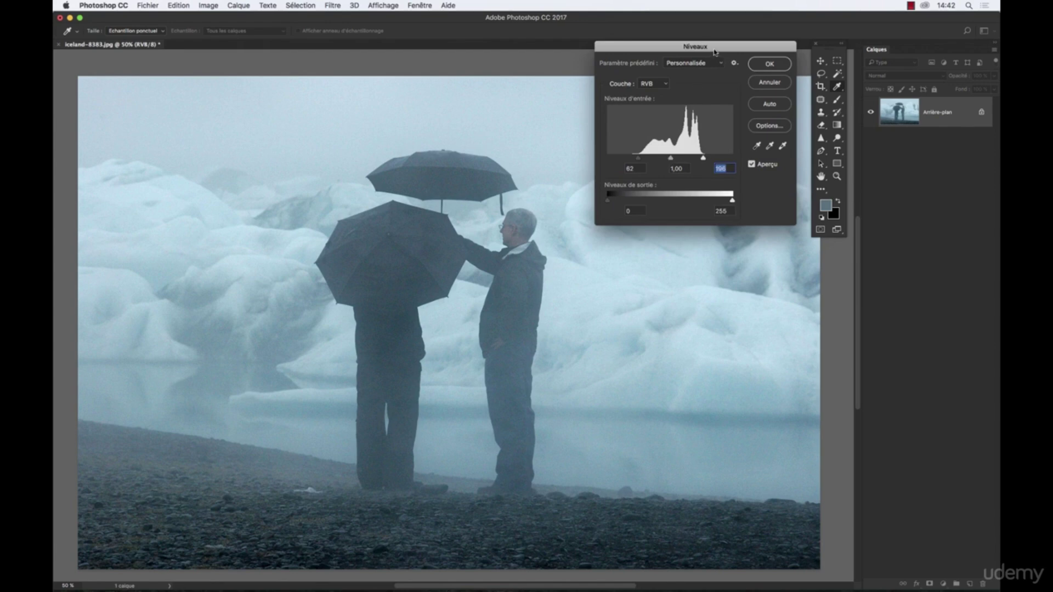
left_click_drag(715, 52, 724, 40)
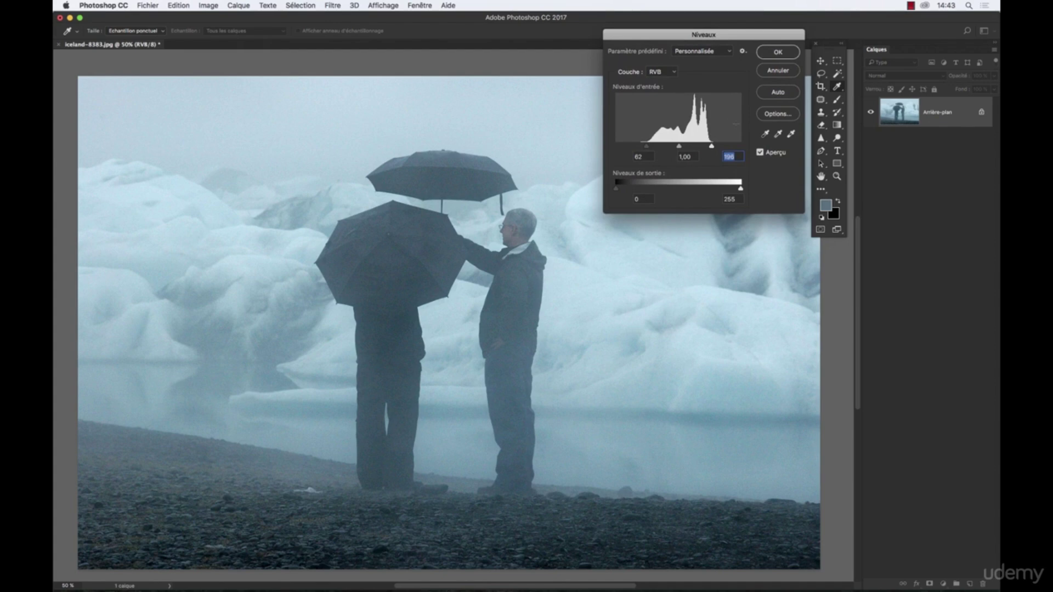
left_click(679, 147)
left_click_drag(679, 147, 646, 149)
left_click_drag(712, 147, 677, 147)
left_click(711, 147)
left_click_drag(680, 147, 681, 147)
left_click(680, 147)
left_click_drag(711, 147, 707, 147)
left_click_drag(722, 37, 689, 29)
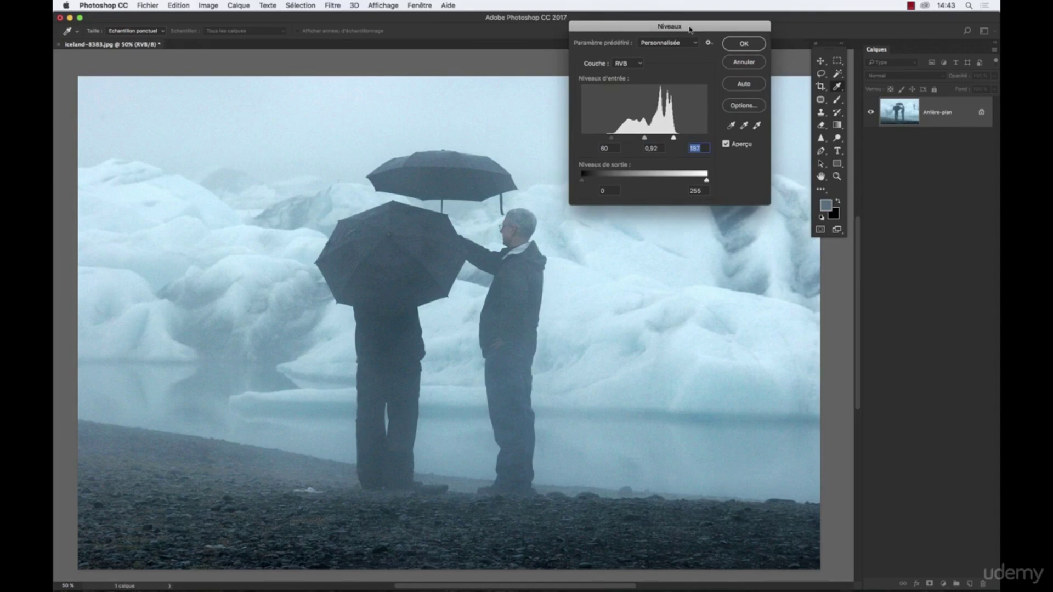
left_click(739, 46)
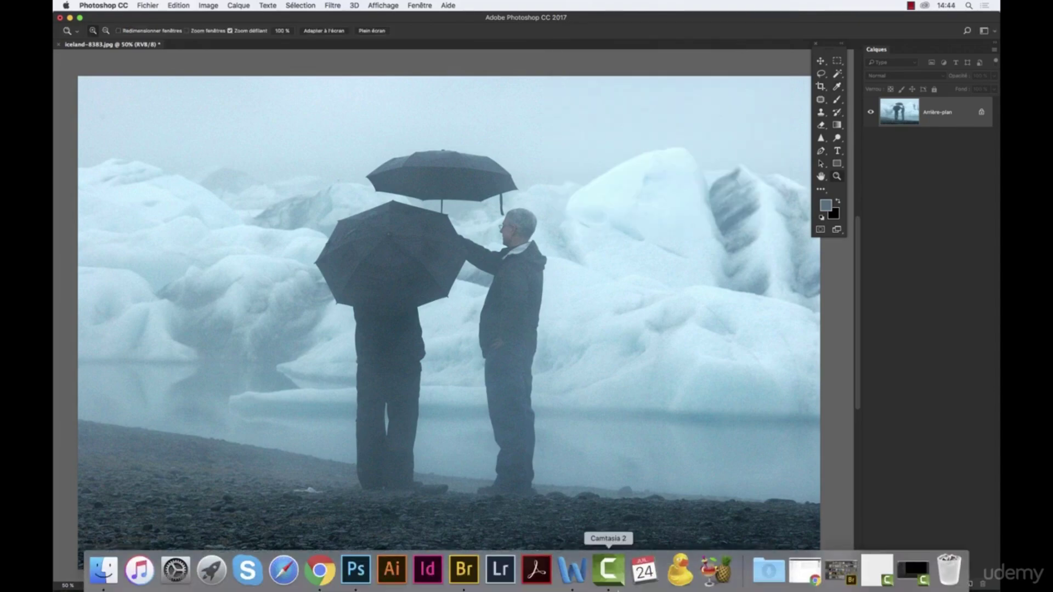
Switch to Adobe Bridge and open the spiral staircase photo in Photoshop
left_click(477, 580)
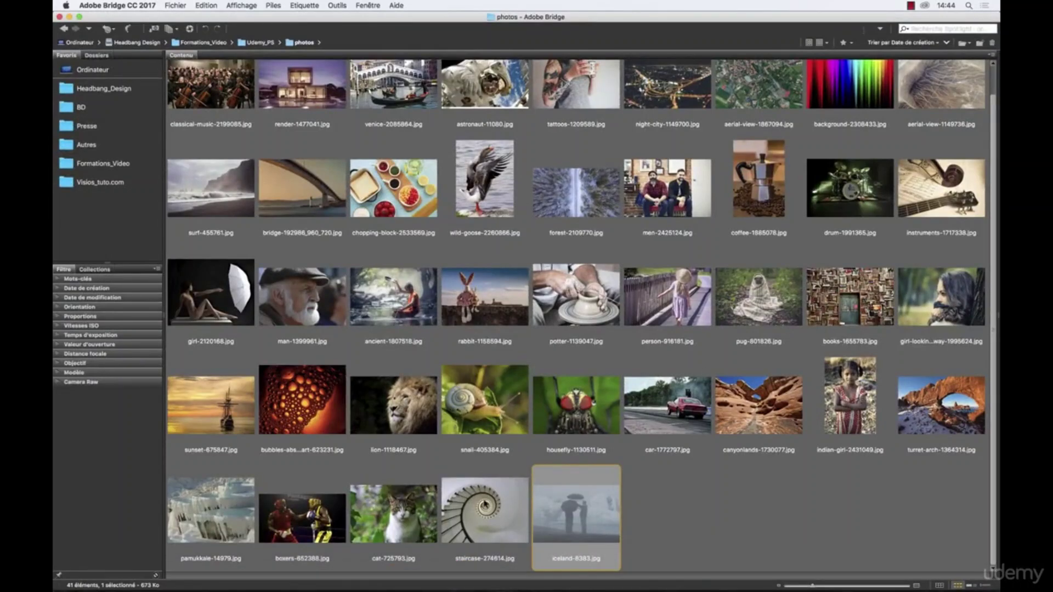
double_click(485, 503)
left_click(641, 338)
key("z")
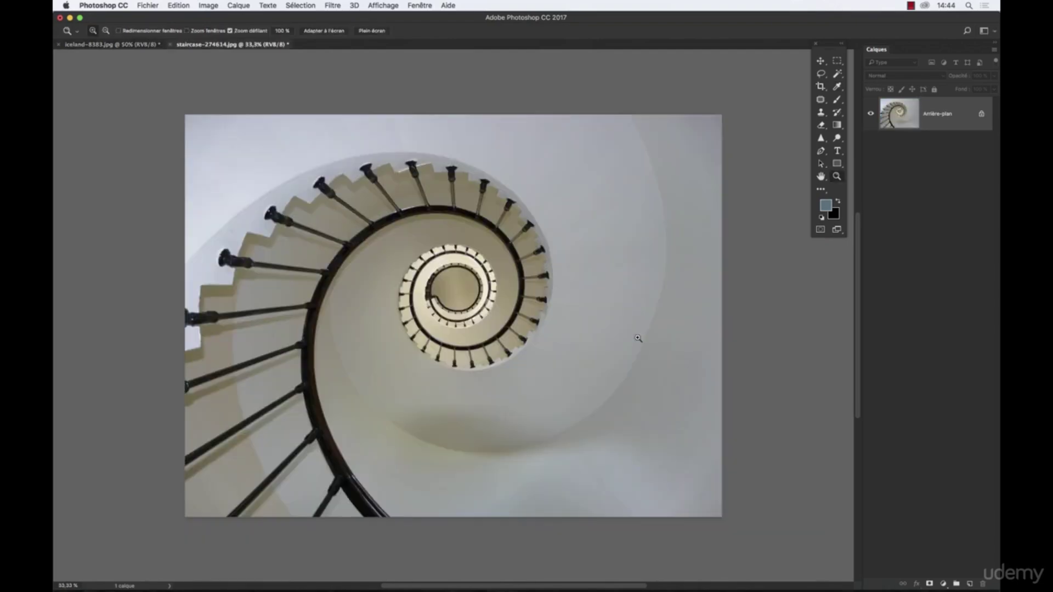
Open Niveaux for the staircase photo, set the input levels to 10, 0,94 and 217, and move the dialog off the spiral
key("super+l")
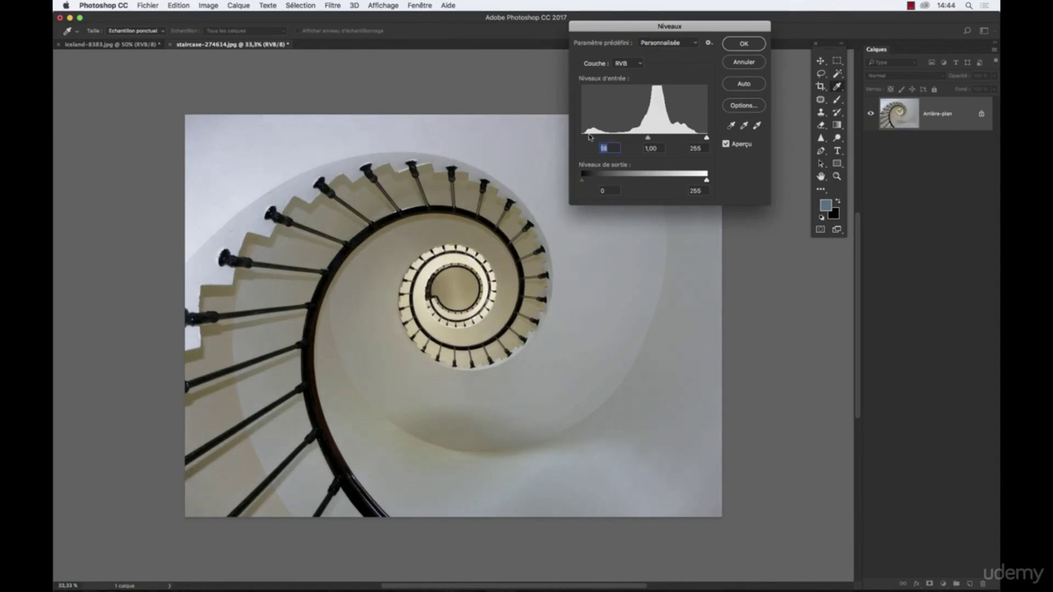
left_click_drag(582, 138, 587, 138)
left_click_drag(706, 138, 640, 139)
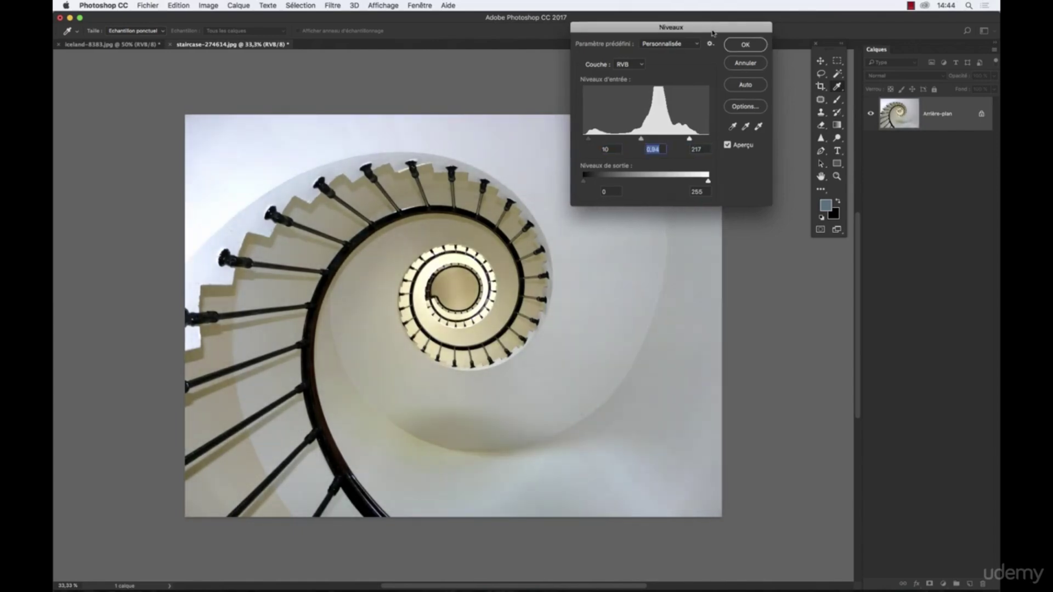
left_click_drag(713, 28, 834, 277)
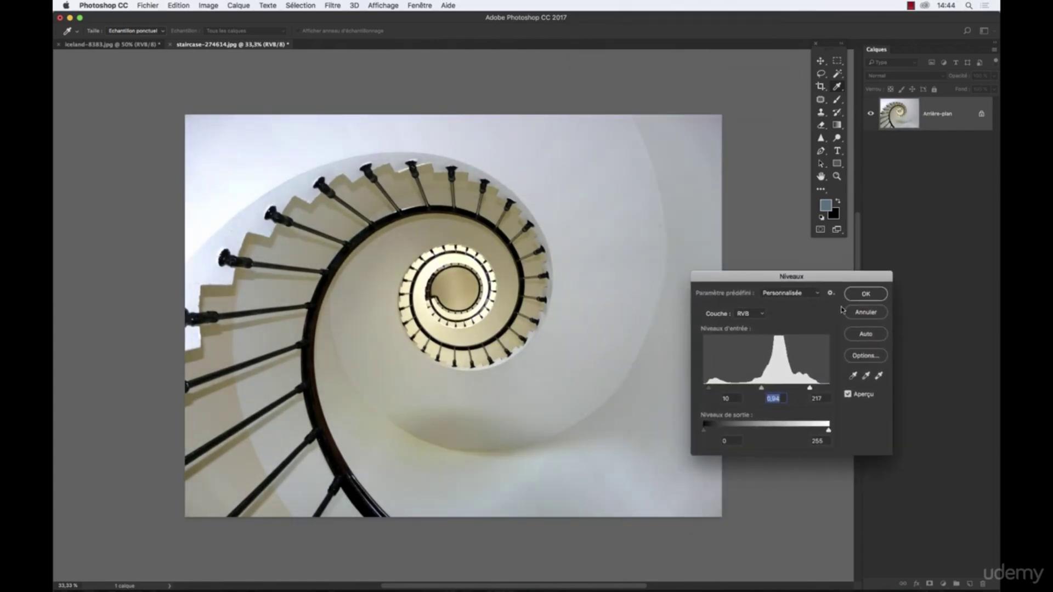
Compare the staircase with and without the correction preview, and set the highlight input level to 234
left_click(848, 395)
left_click(848, 394)
left_click(848, 395)
left_click(848, 394)
left_click_drag(810, 388, 819, 388)
left_click(848, 394)
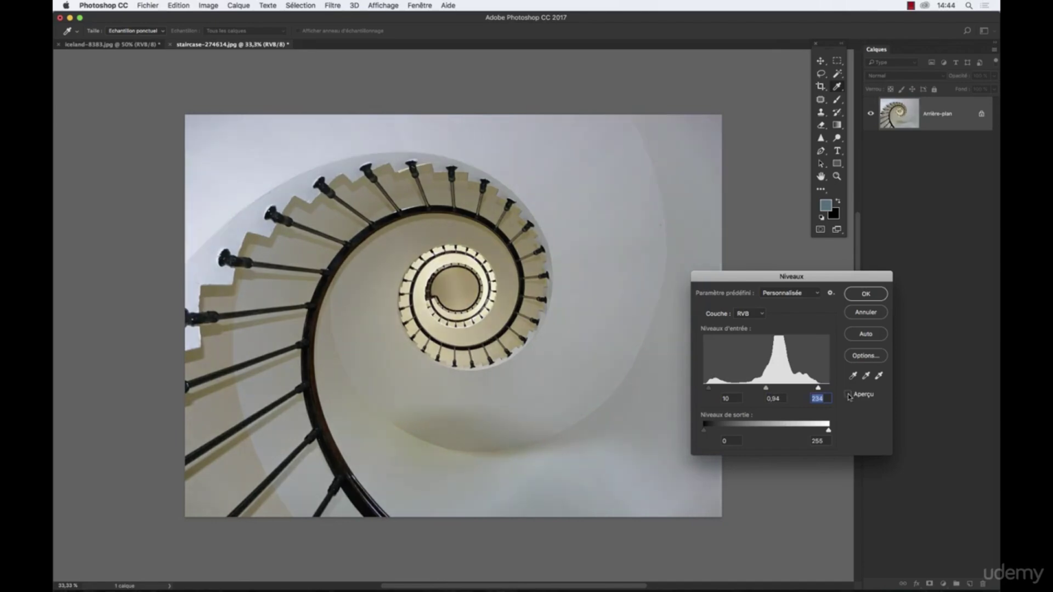
Compare the correction with the original again, set the highlight input level to 224, and lighten the staircase's midtones slightly
left_click(848, 394)
left_click(848, 394)
left_click(848, 394)
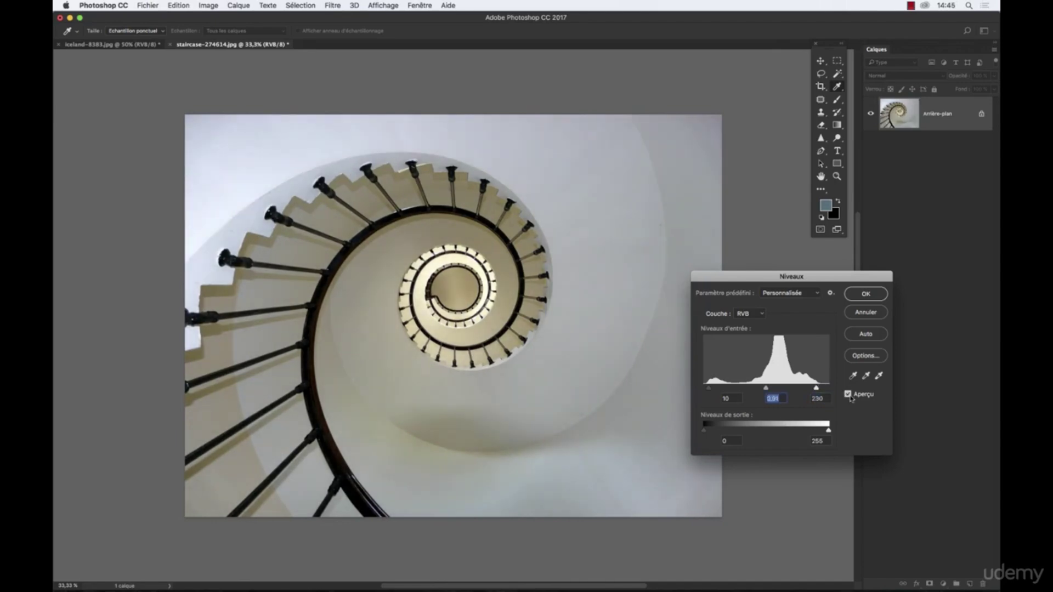
left_click(849, 395)
left_click(848, 395)
left_click_drag(816, 388, 813, 389)
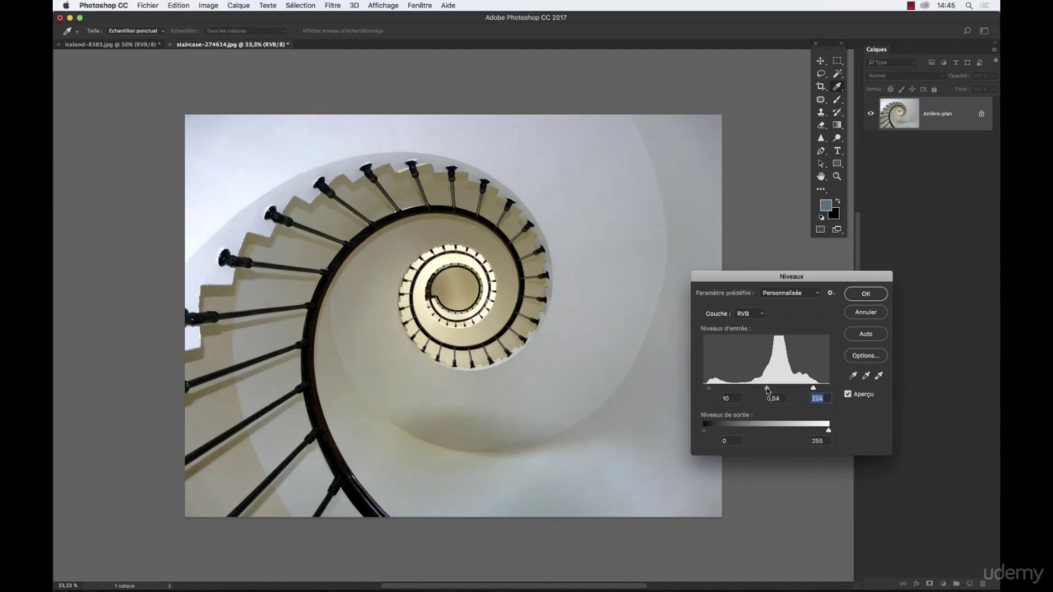
left_click_drag(765, 390, 758, 390)
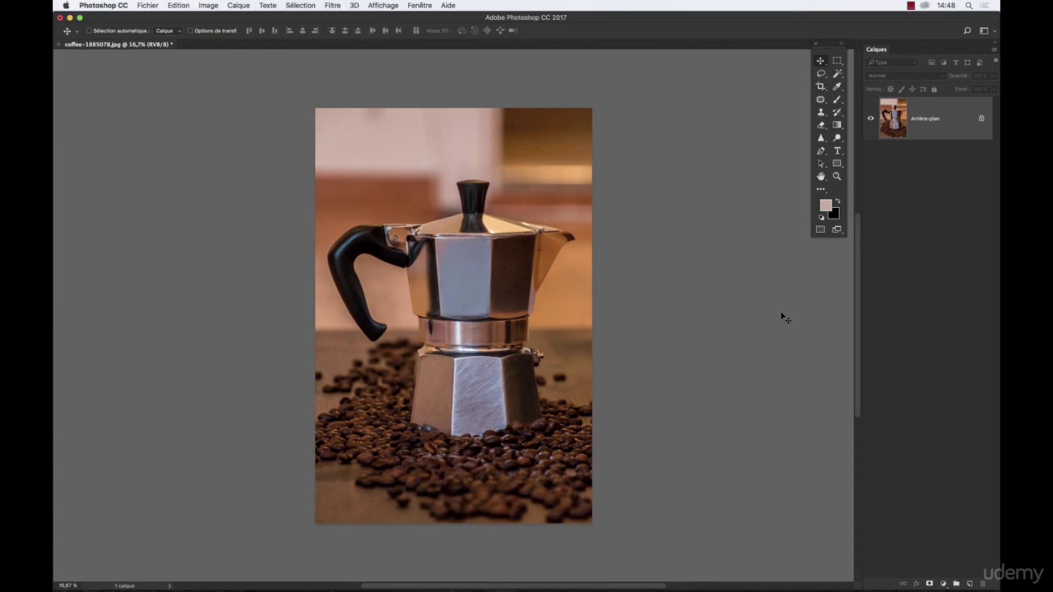
Open the Niveaux adjustment for the coffee pot photo and move its dialog beside the pot
key("super+l")
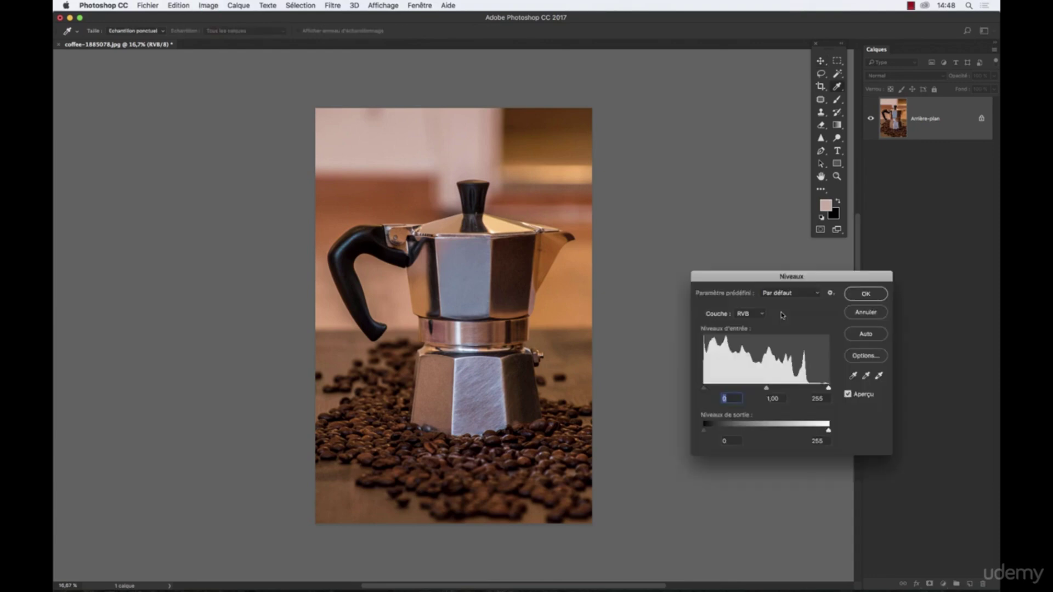
left_click_drag(810, 277, 738, 146)
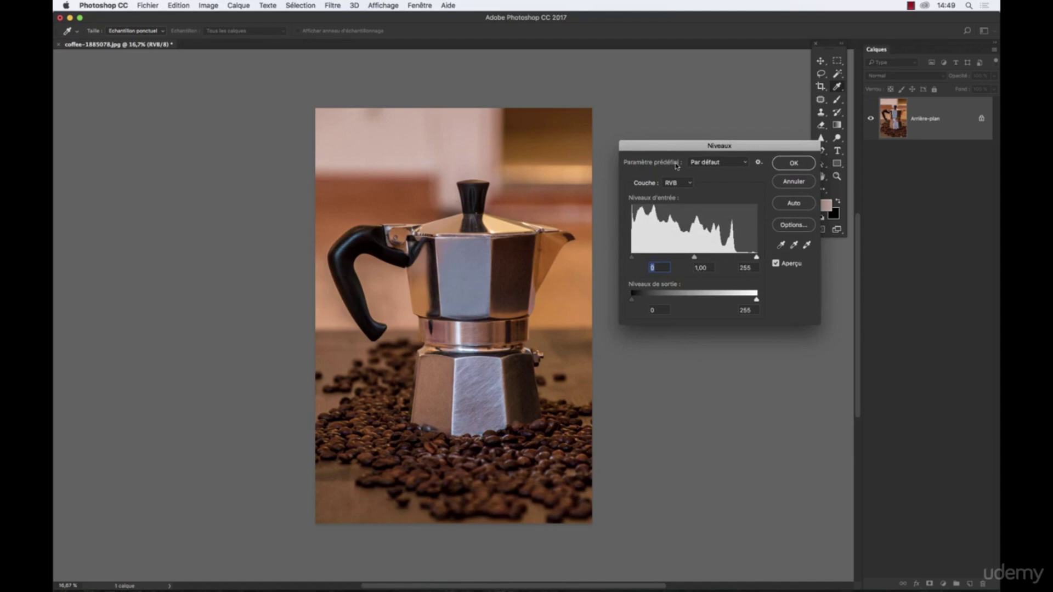
left_click(746, 139)
left_click_drag(743, 149, 713, 123)
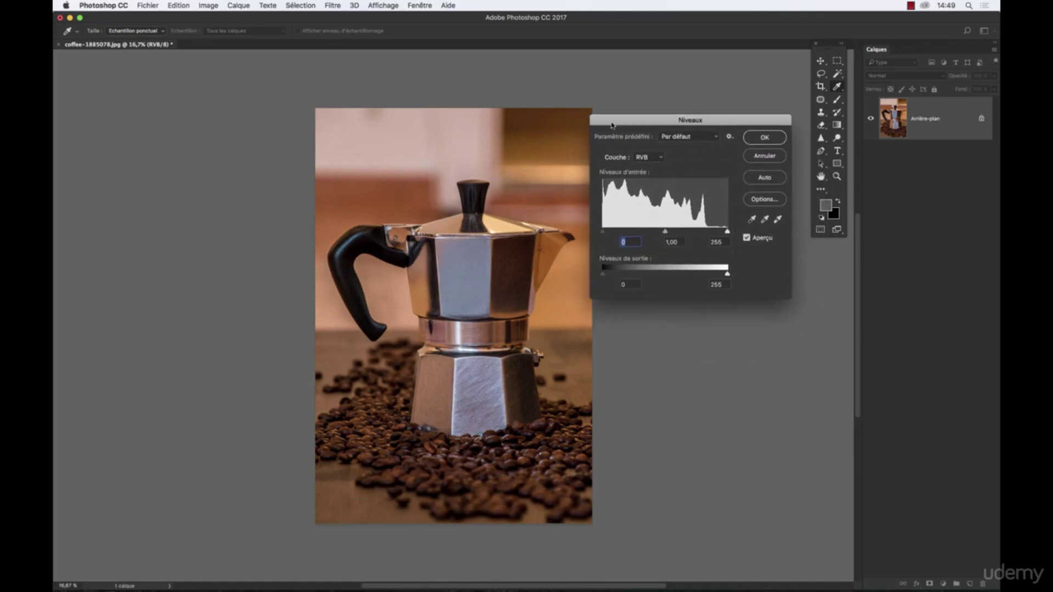
Try the Niveaux presets Augmenter le contraste 1, Augmenter le contraste 3 and Plus clair, and return to Par défaut
left_click(698, 137)
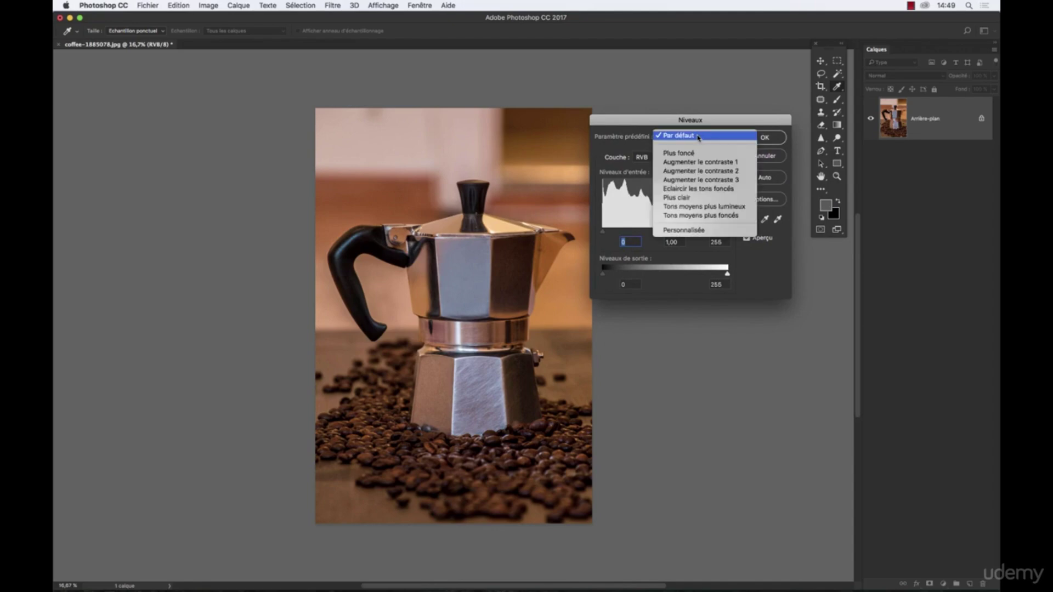
left_click(684, 164)
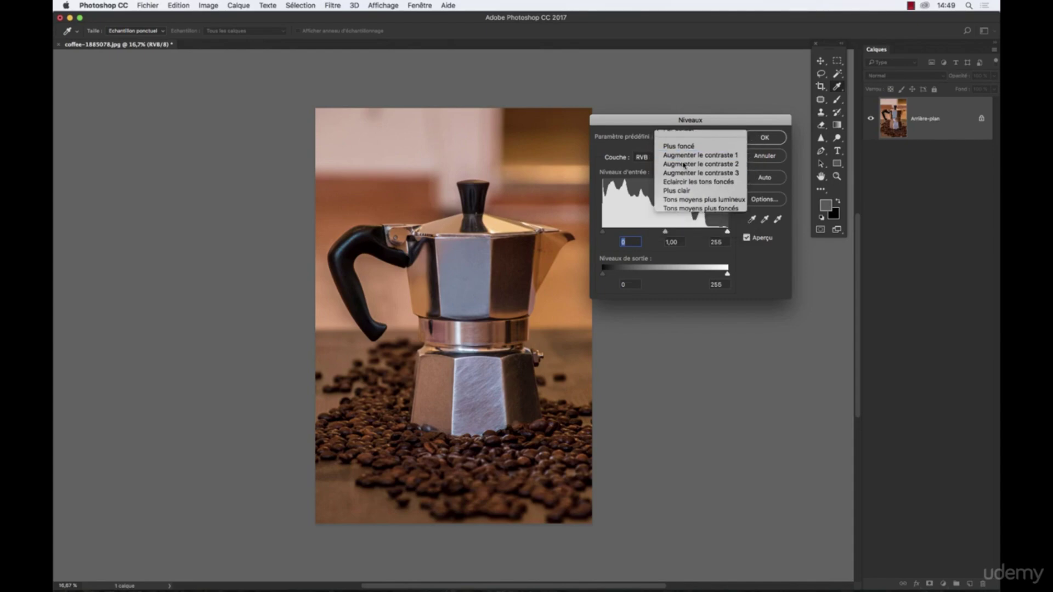
left_click(687, 137)
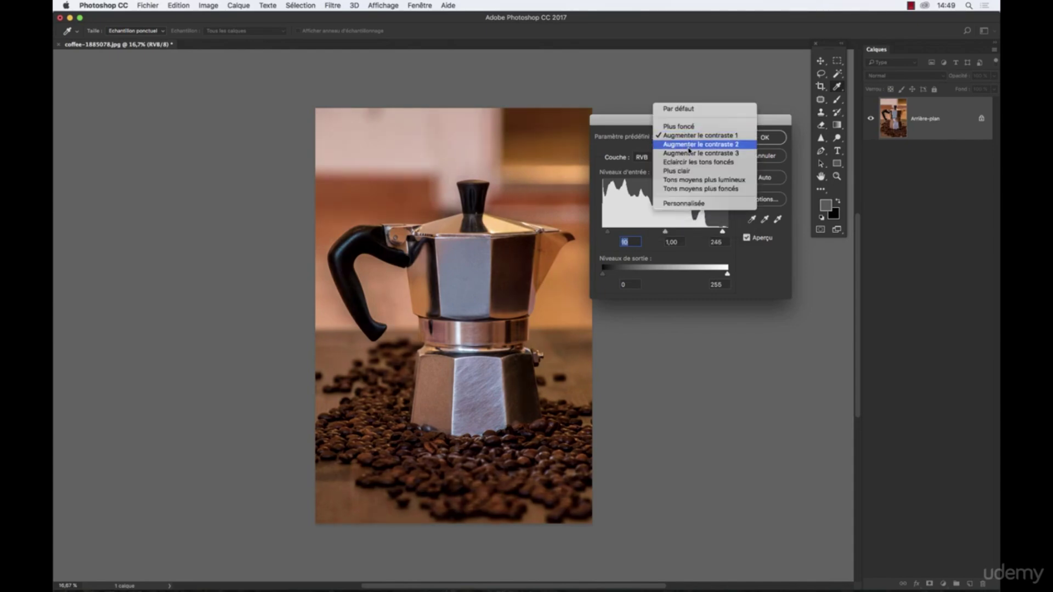
left_click(689, 155)
left_click(695, 138)
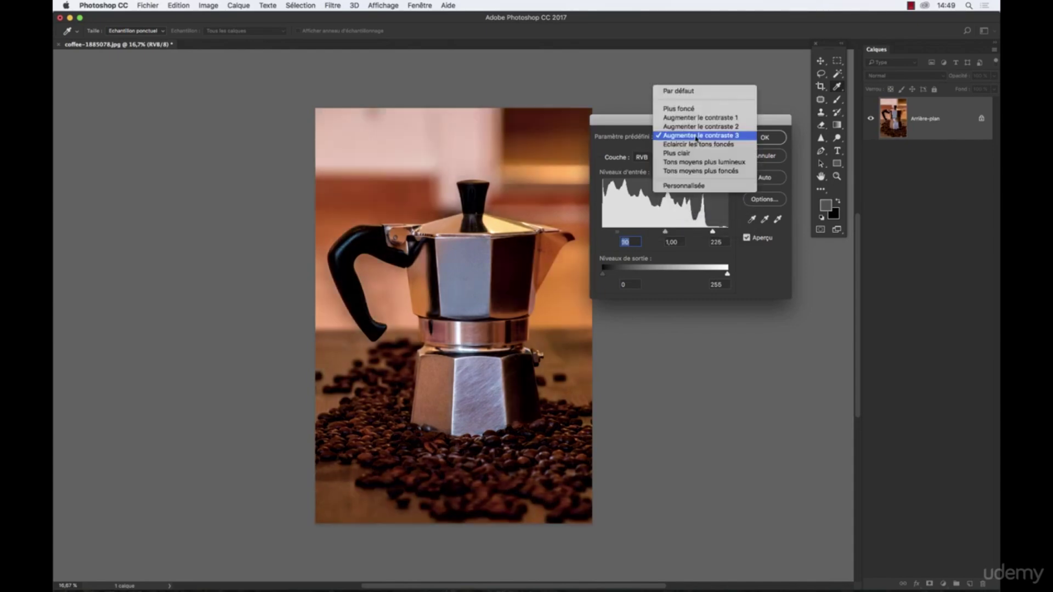
left_click(694, 156)
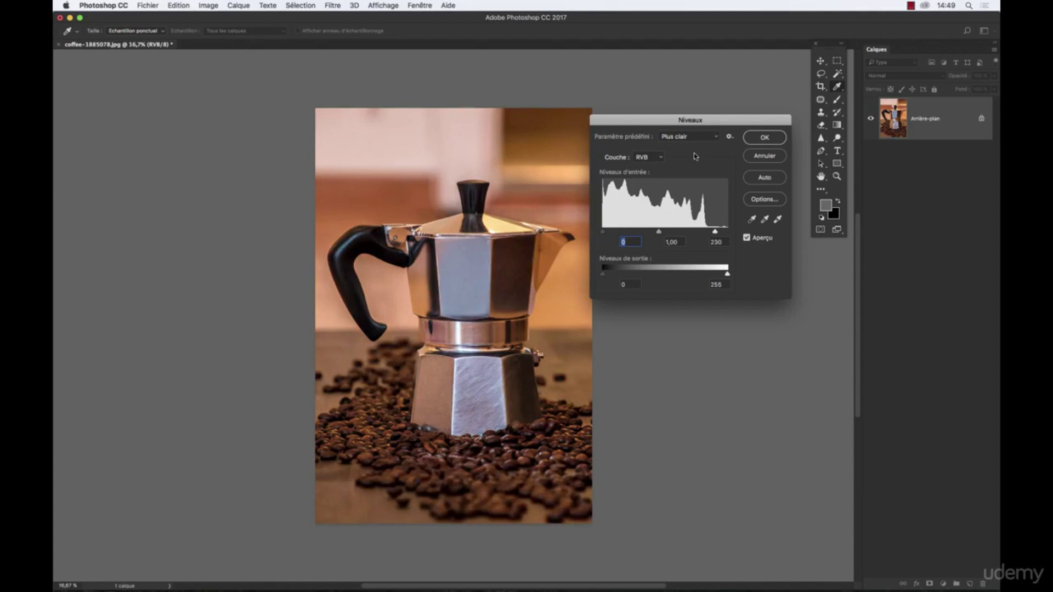
left_click(684, 140)
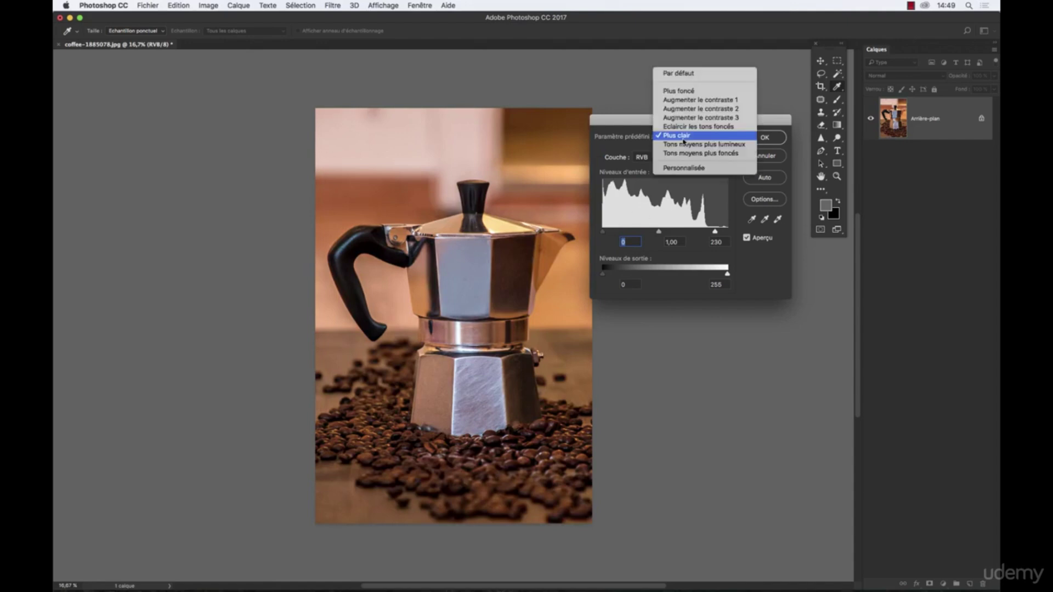
left_click(688, 76)
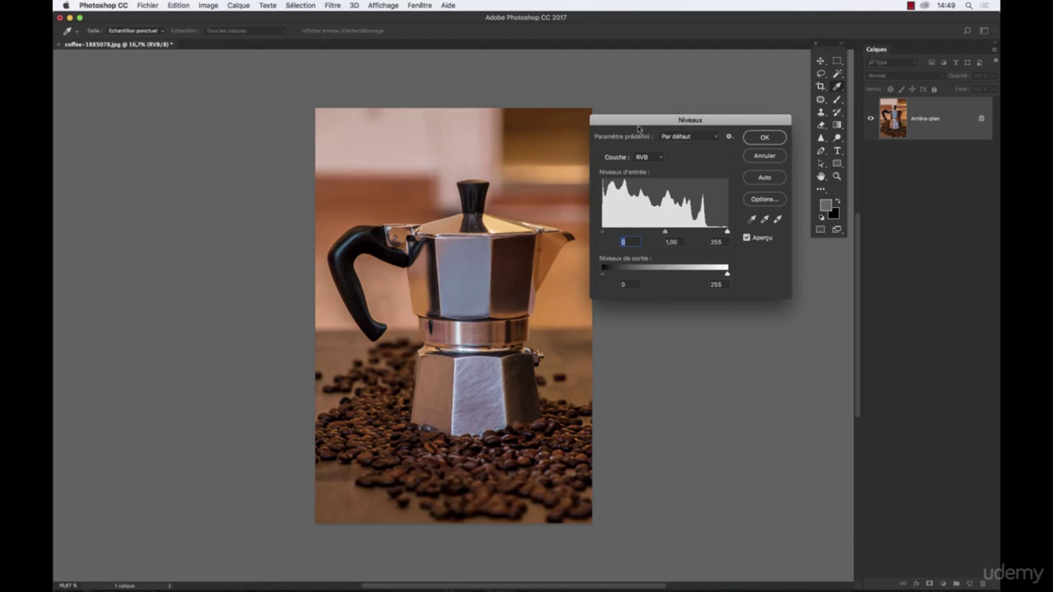
Show the Couches panel, place it beside the coffee pot photo, and cancel the Niveaux adjustment
left_click(414, 6)
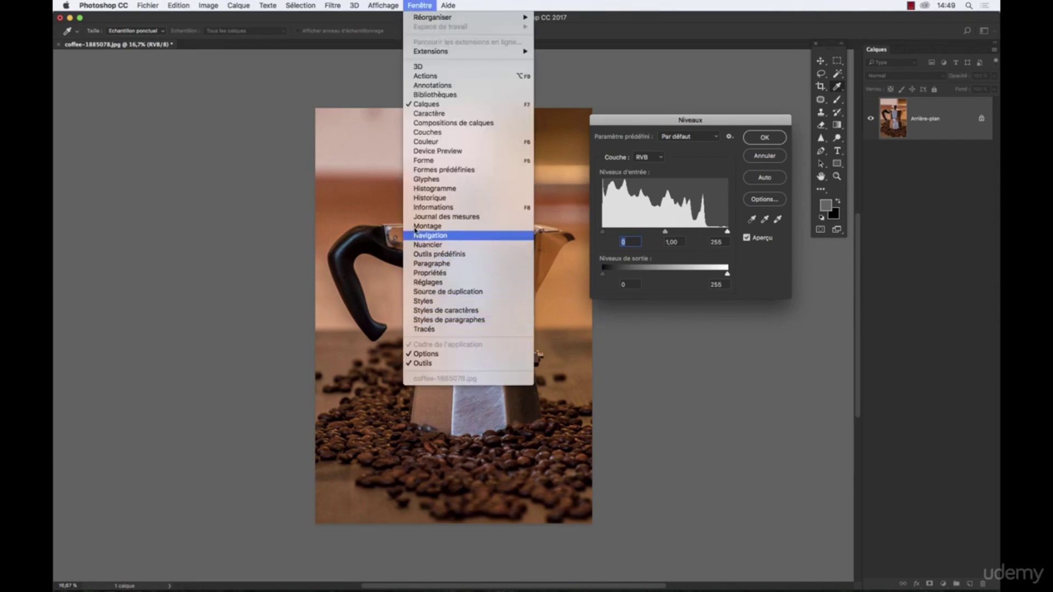
left_click(418, 135)
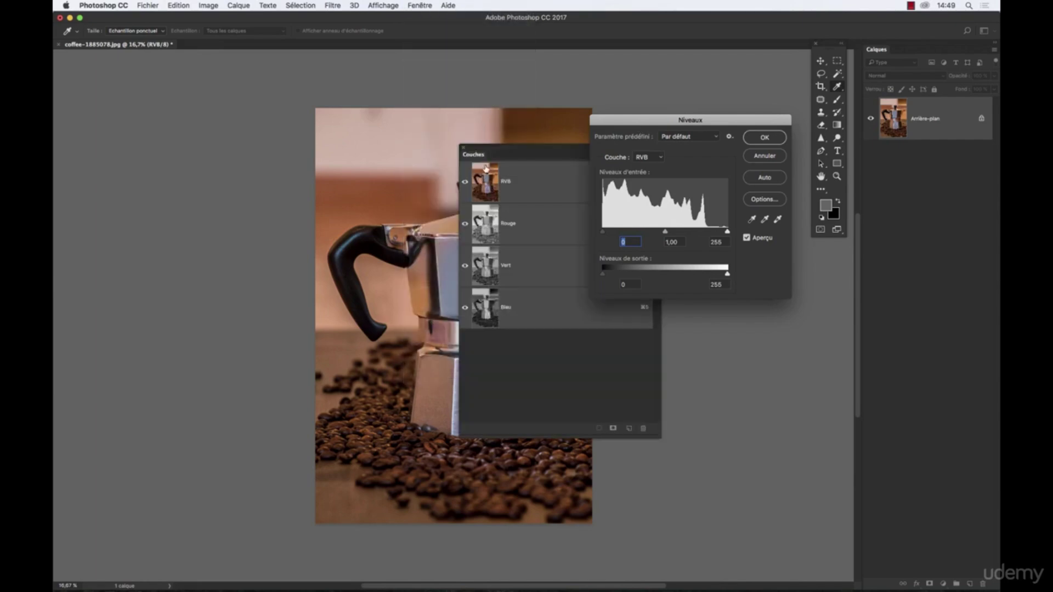
left_click_drag(555, 154, 198, 107)
left_click(764, 155)
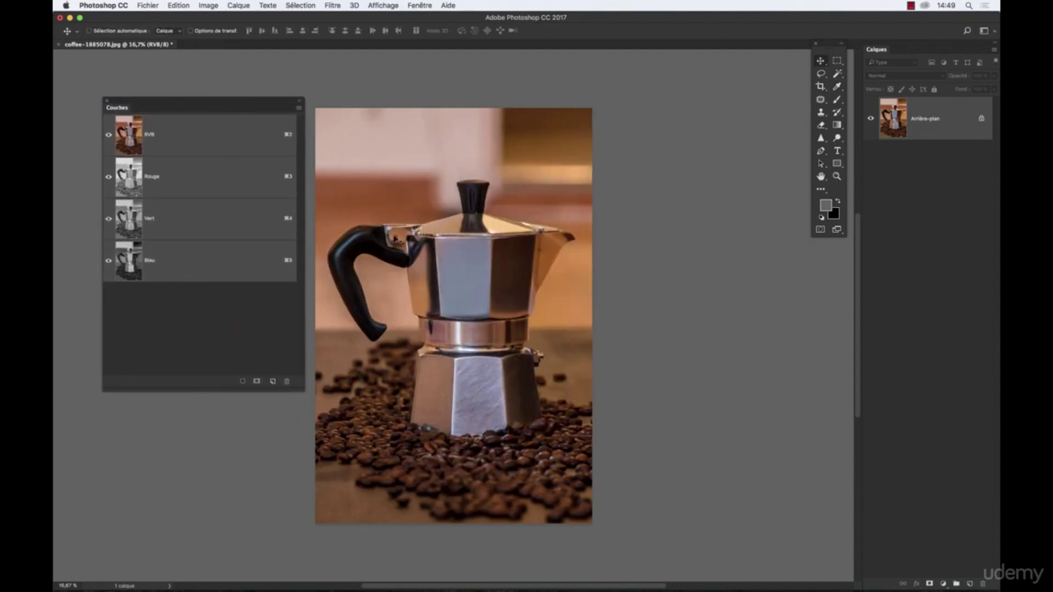
Examine the Rouge, Vert and Bleu channels of the coffee pot photo individually, return to the RVB composite and close the Couches panel
left_click(170, 179)
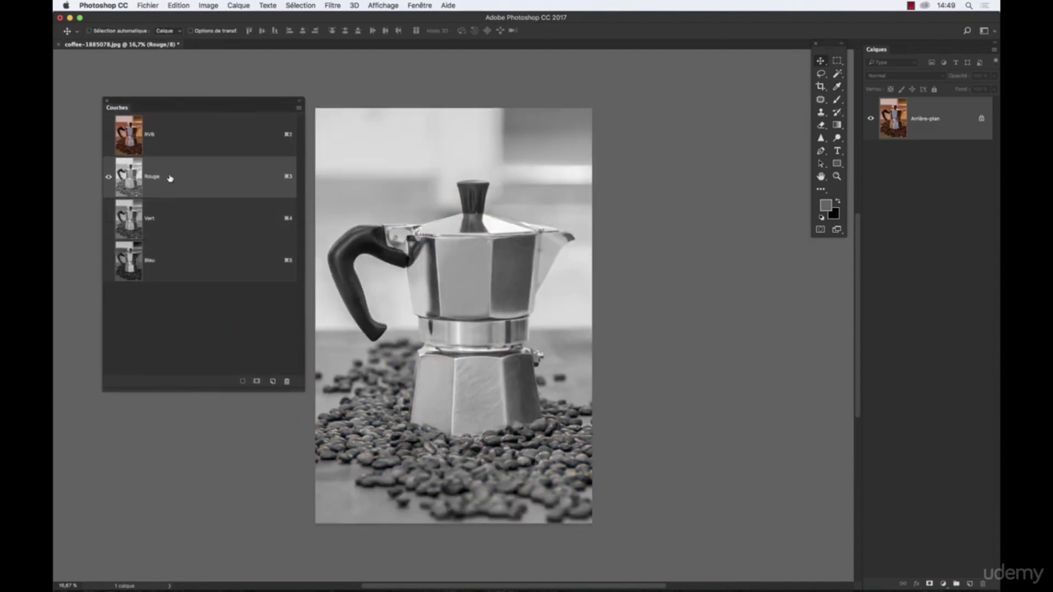
left_click(162, 218)
left_click(164, 260)
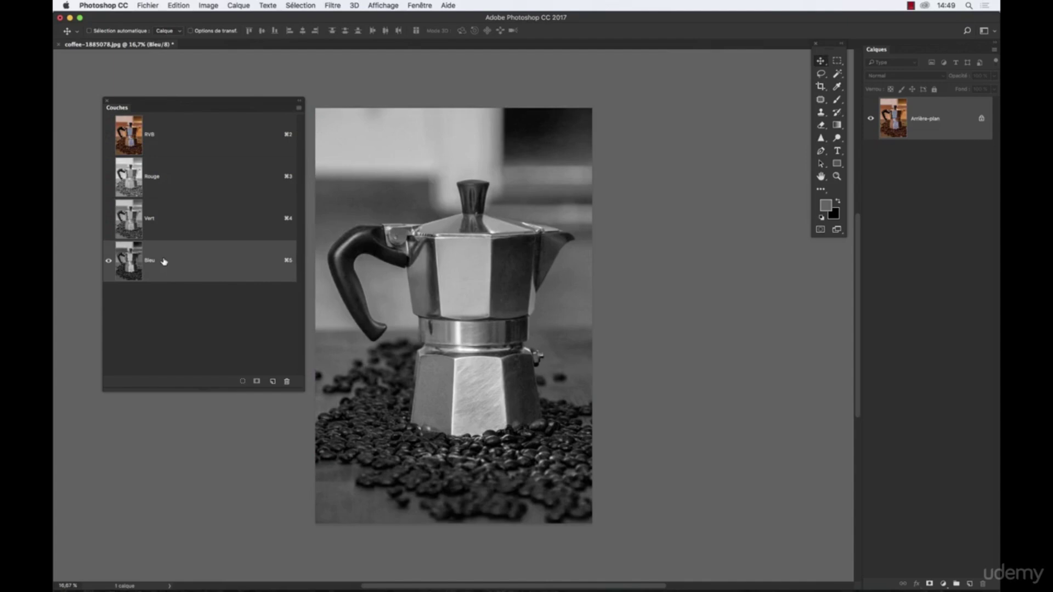
left_click(167, 186)
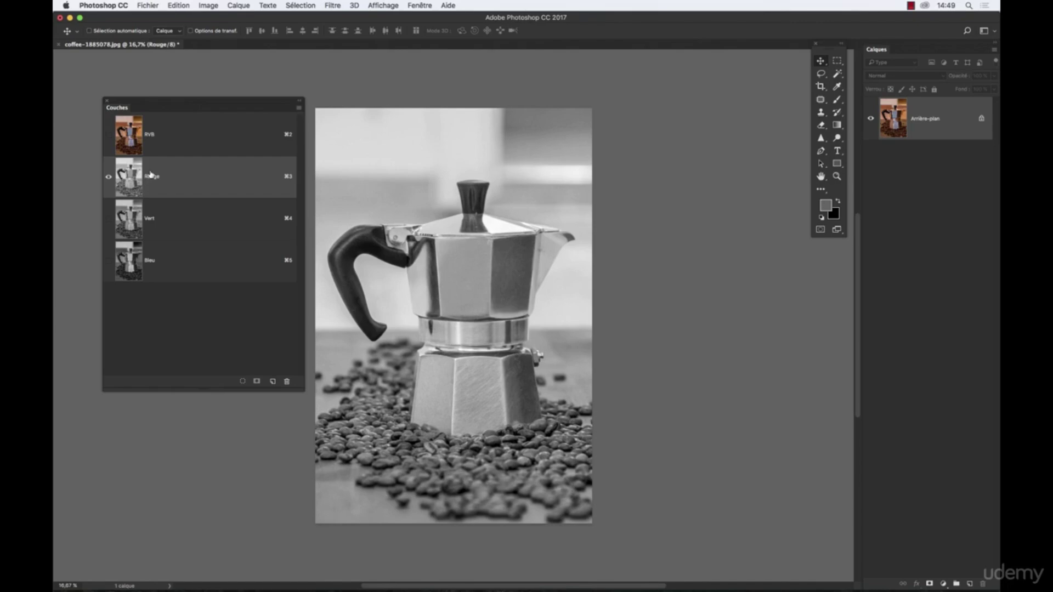
left_click(173, 227)
left_click(189, 267)
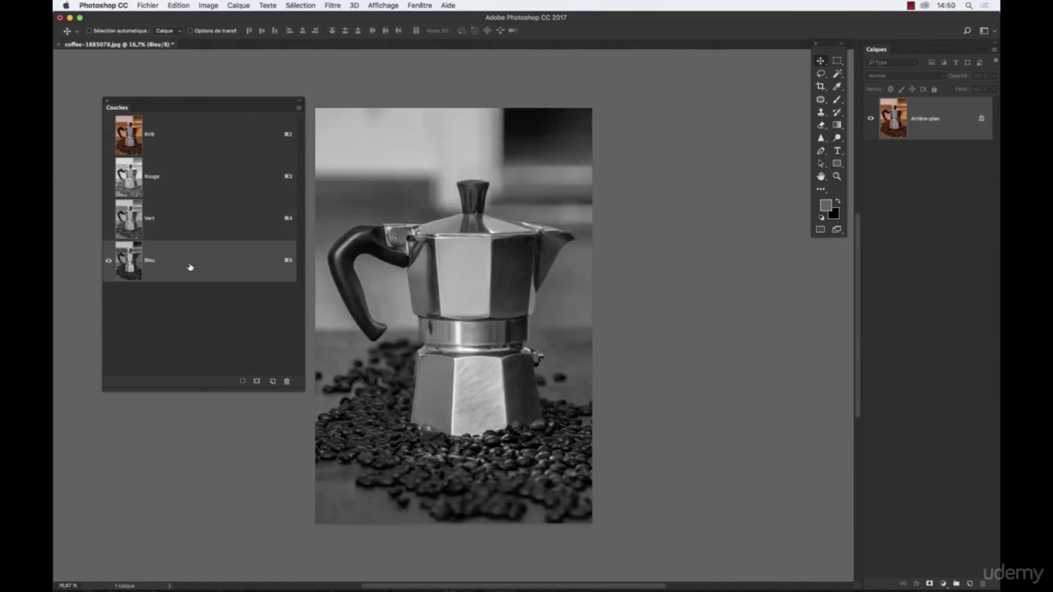
left_click(180, 182)
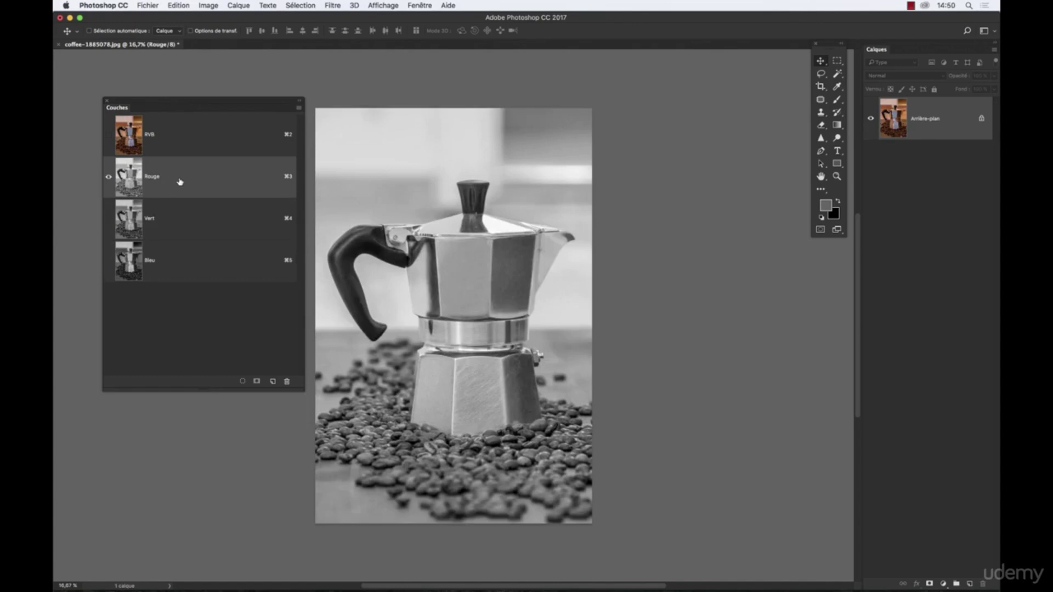
left_click(158, 132)
left_click(104, 100)
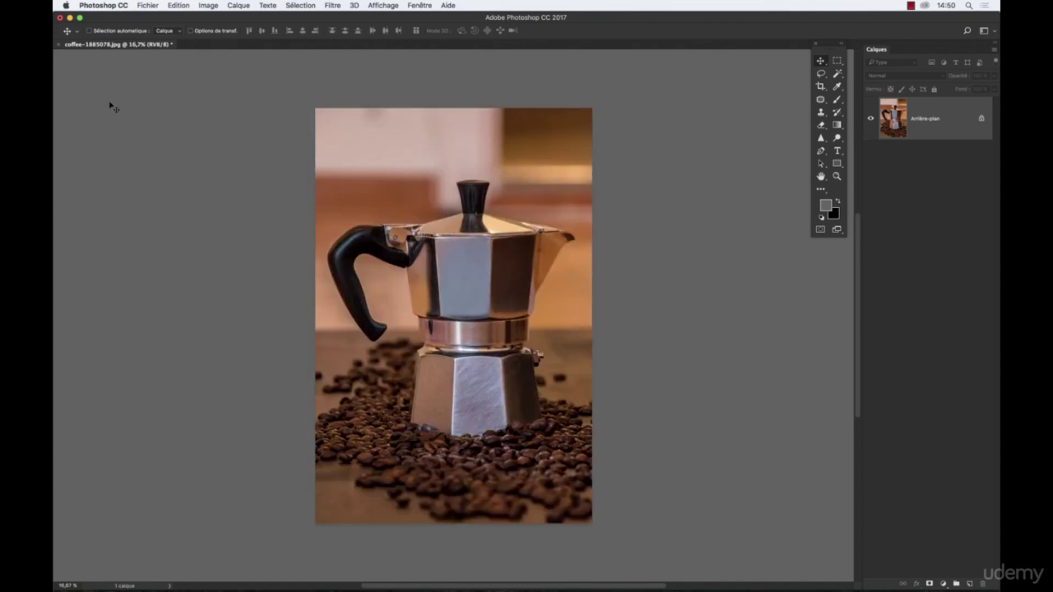
Reopen Niveaux for the coffee pot photo, choose the Rouge channel, and move the dialog clear of the picture
key("super+l")
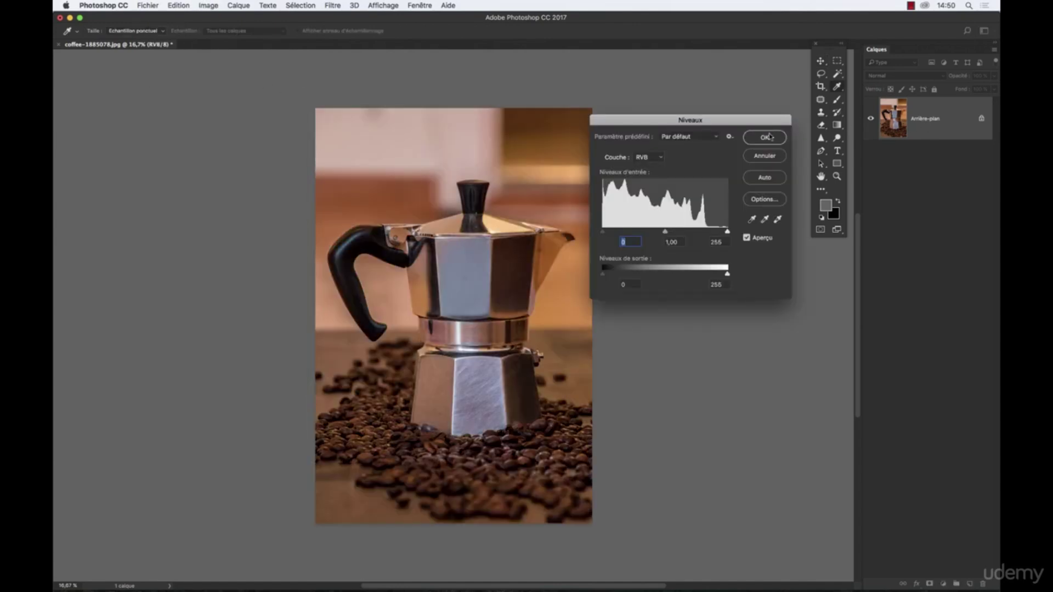
left_click(645, 158)
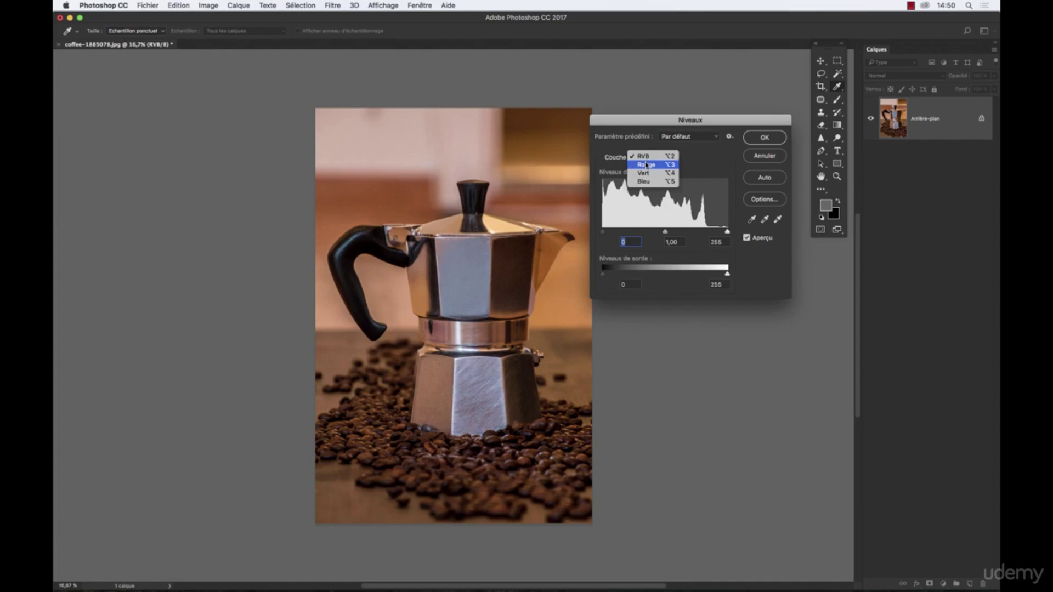
left_click(646, 165)
left_click_drag(630, 118, 644, 88)
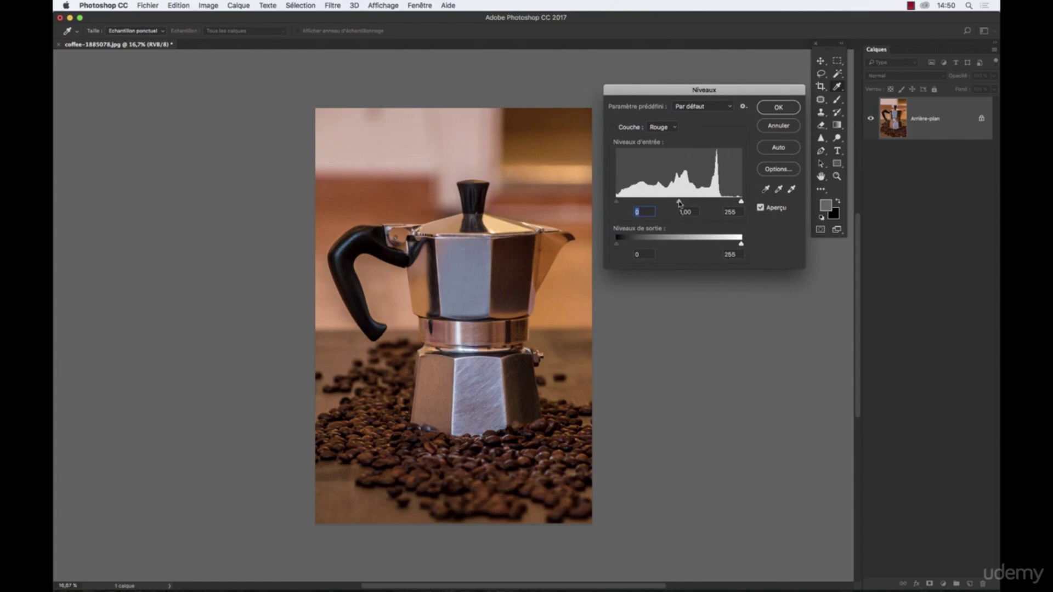
Darken the Rouge channel's midtones to 0,62 and compare the coffee pot photo with the preview off and on
left_click_drag(678, 203, 699, 195)
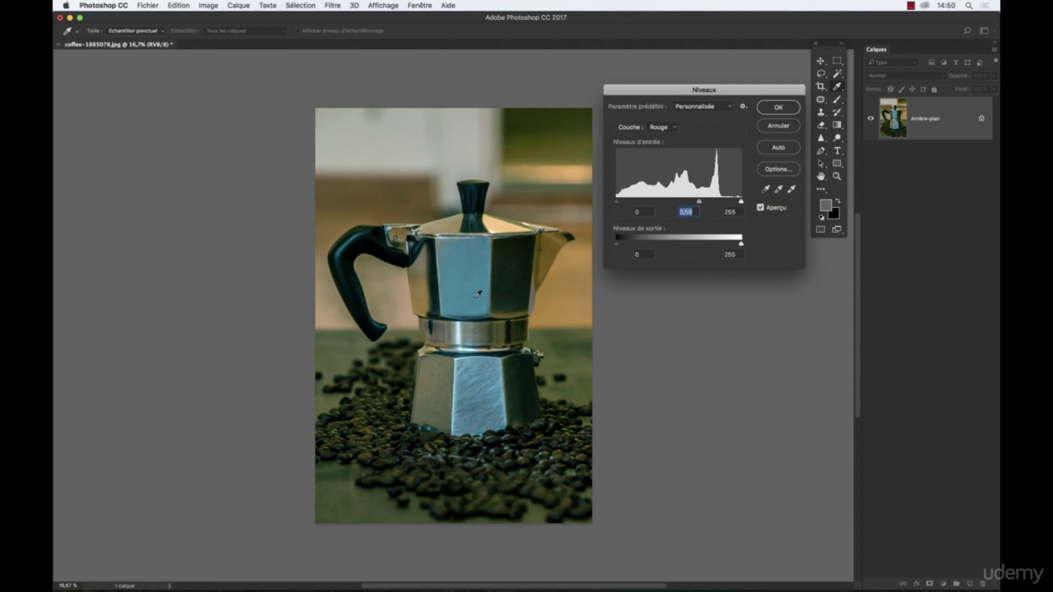
mouse_move(701, 203)
left_mouse_down()
mouse_move(689, 204)
mouse_move(698, 202)
left_mouse_up()
left_click(761, 208)
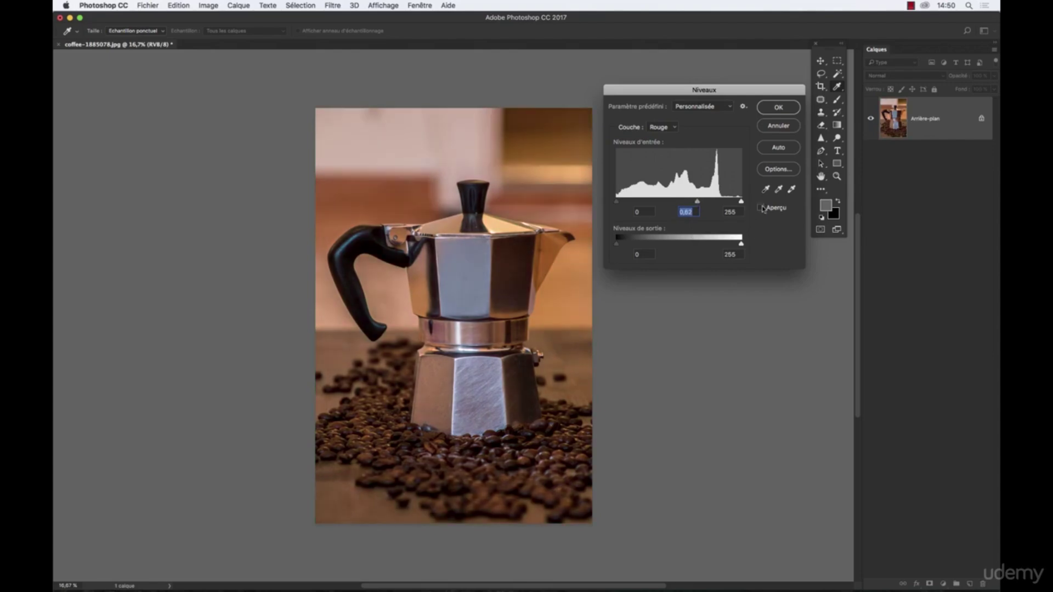
left_click(761, 208)
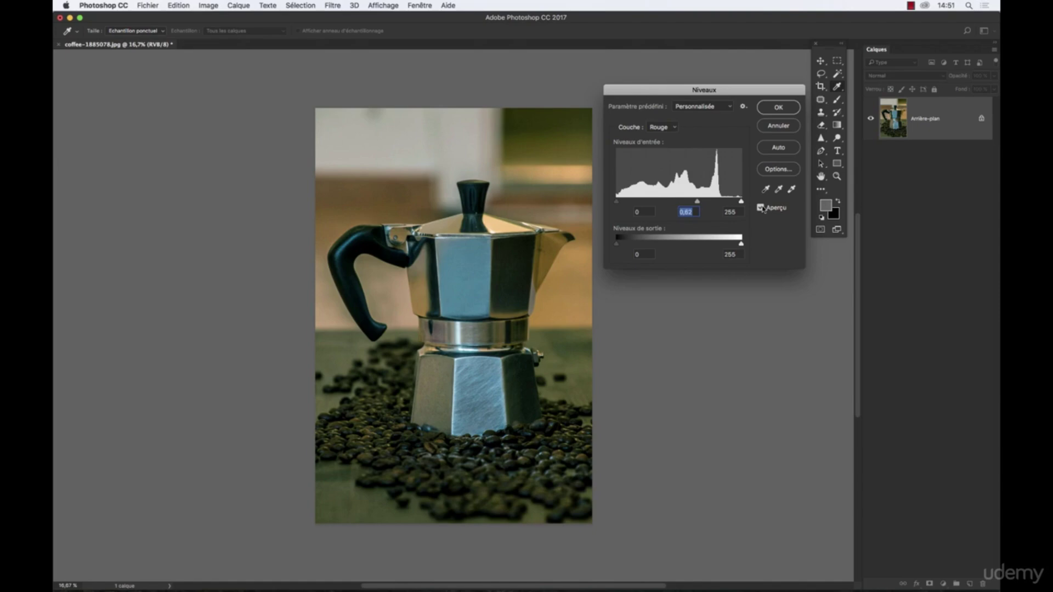
left_click(762, 208)
left_click(761, 209)
left_click(761, 209)
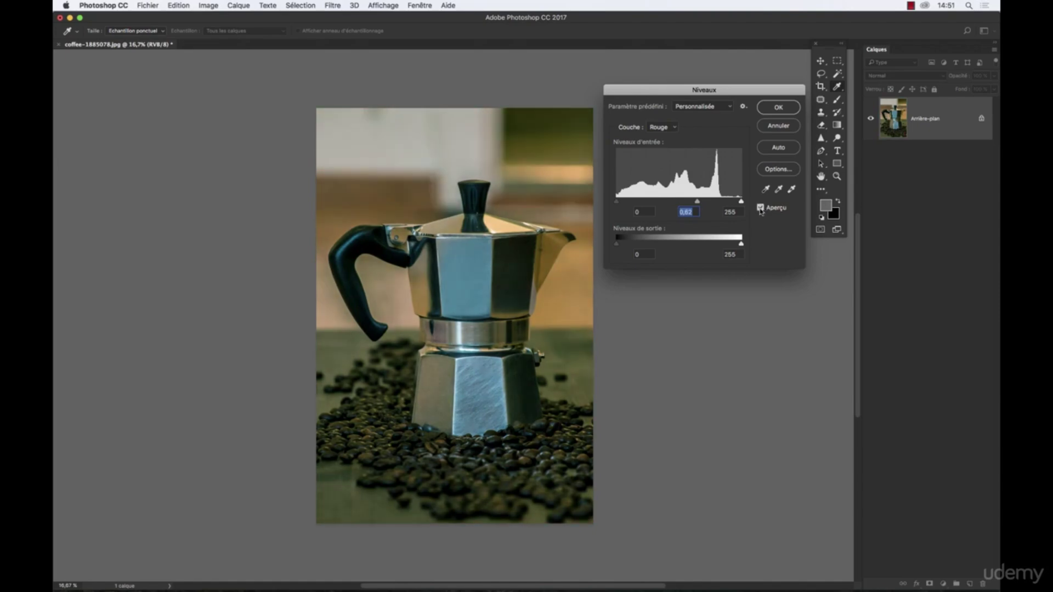
left_click(761, 210)
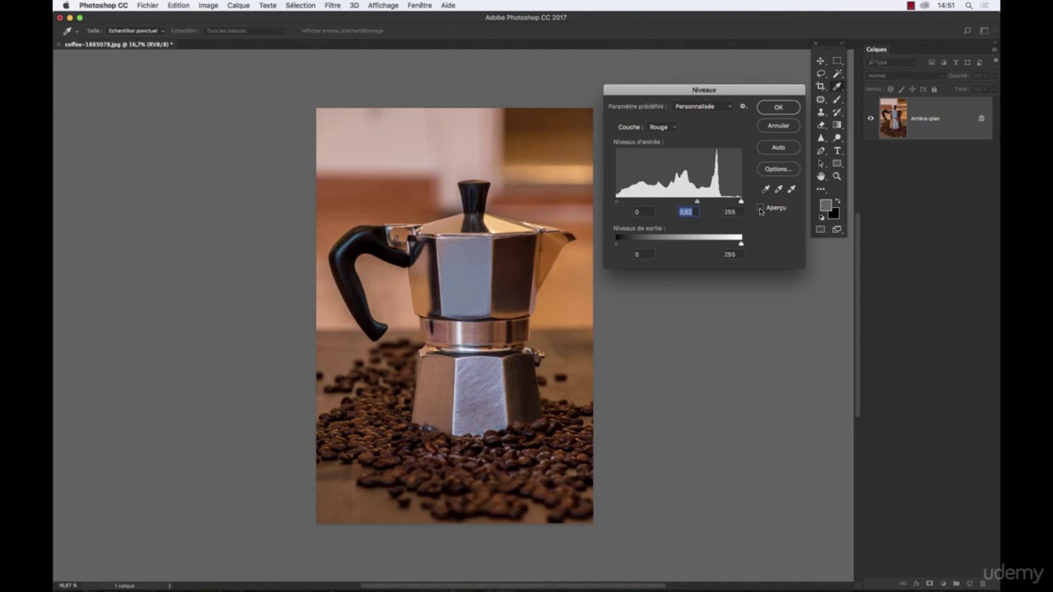
left_click(761, 210)
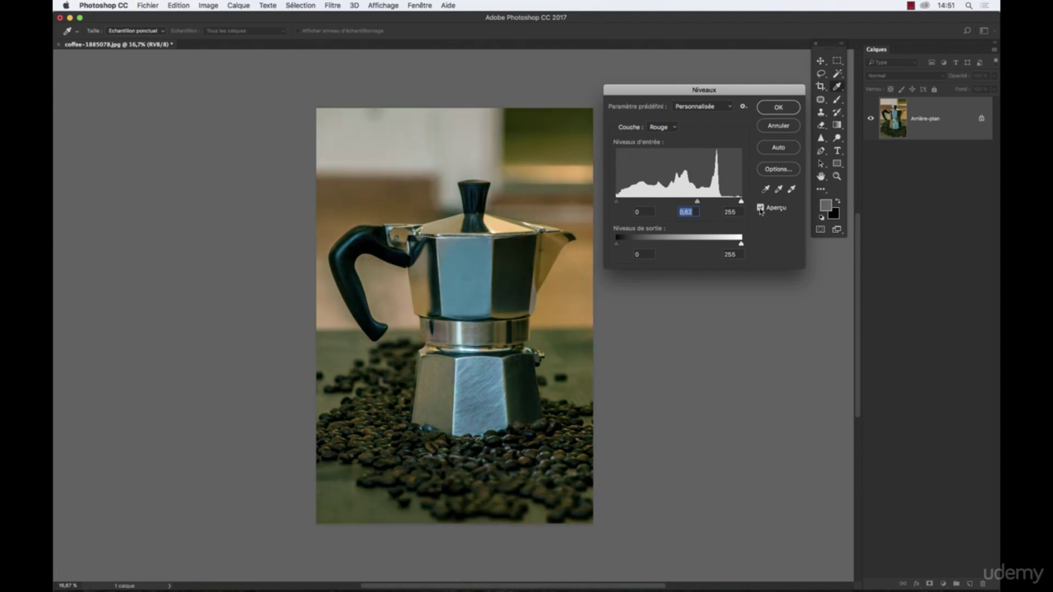
Set the Rouge midtones to 0,76 and try its white and black input levels, returning them to 255 and 0
left_click_drag(698, 202, 691, 200)
left_click_drag(740, 201, 720, 202)
left_click_drag(645, 202, 609, 199)
Check the Vert channel with its midtones kept at 1,00, return to Rouge and set its midtones to 0,67
left_click(671, 128)
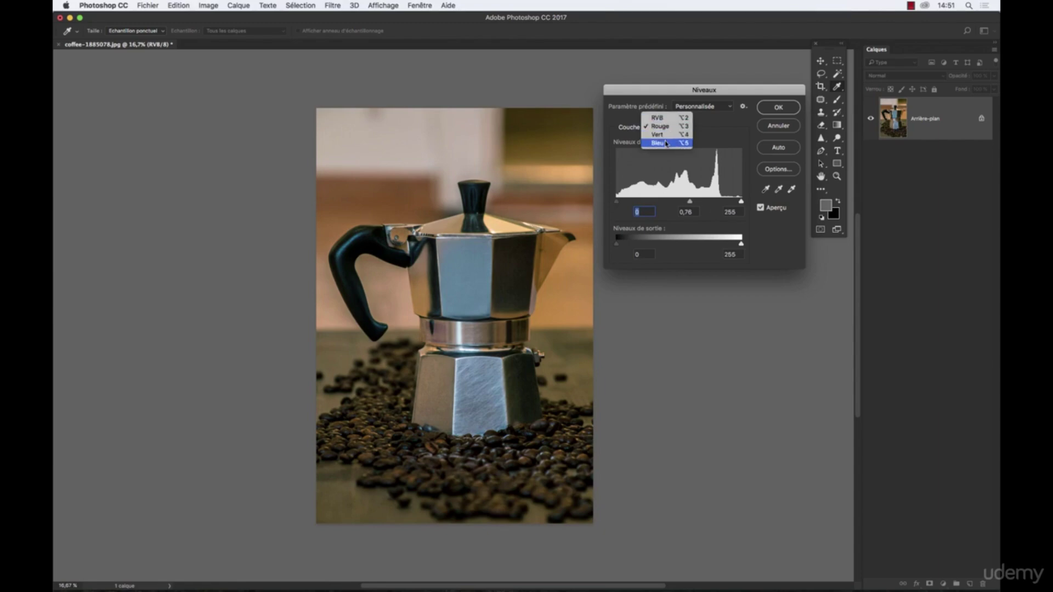
left_click(667, 135)
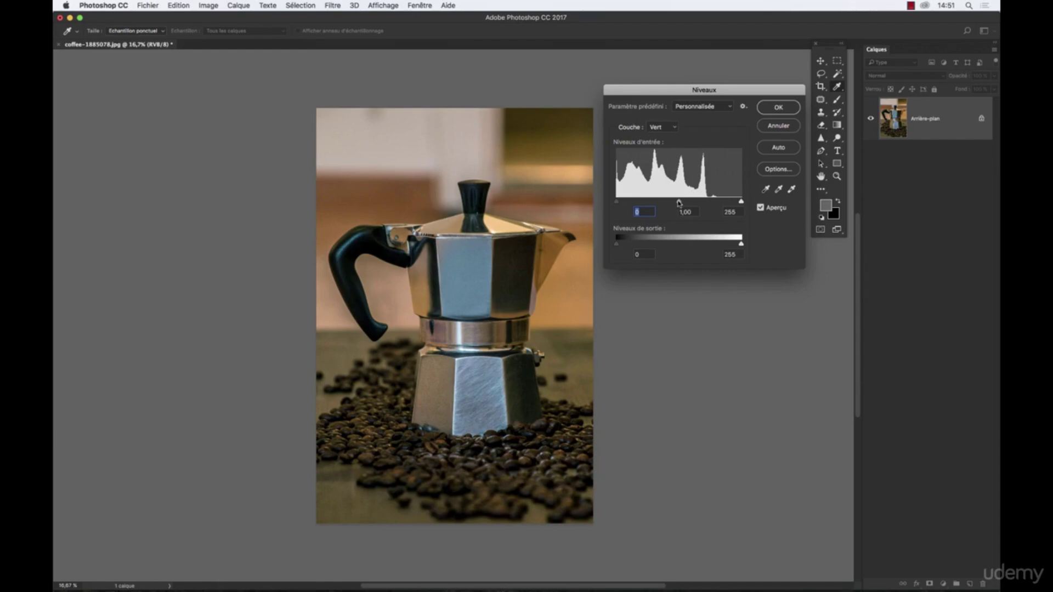
mouse_move(679, 202)
left_mouse_down()
mouse_move(697, 203)
mouse_move(651, 201)
mouse_move(679, 201)
left_mouse_up()
key("Tab")
left_click(668, 127)
left_click(668, 122)
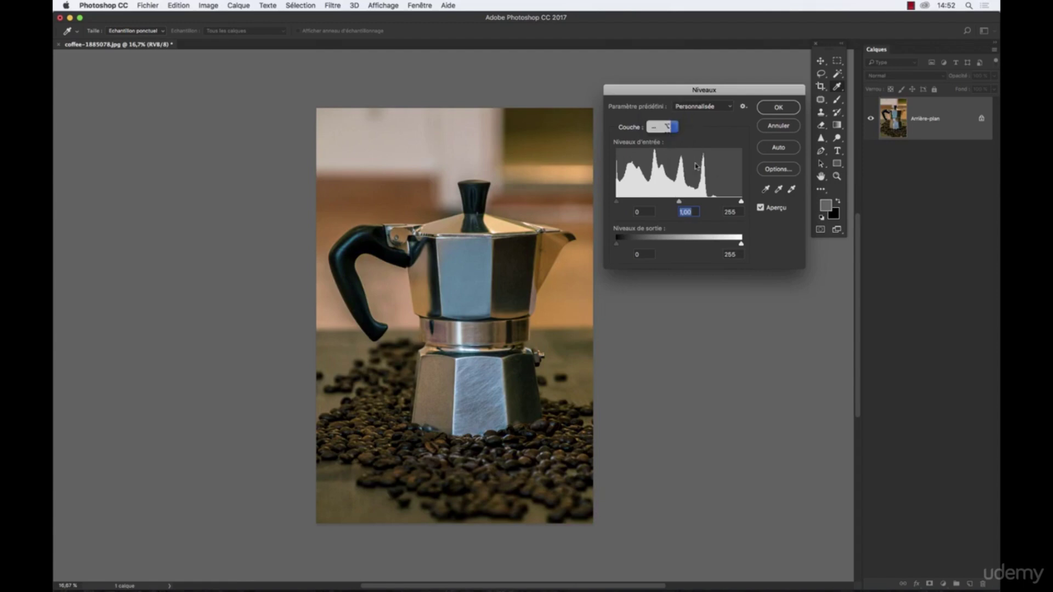
left_click_drag(689, 202, 695, 202)
Raise the Bleu channel's midtones to 1,14 and apply the Niveaux adjustment to the coffee pot photo
left_click(669, 127)
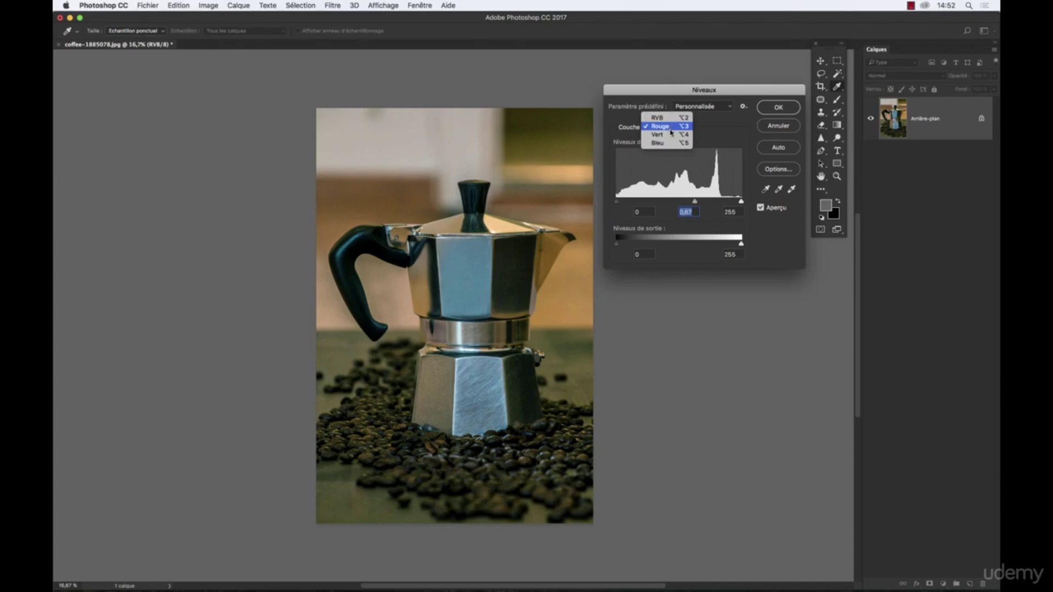
left_click(658, 143)
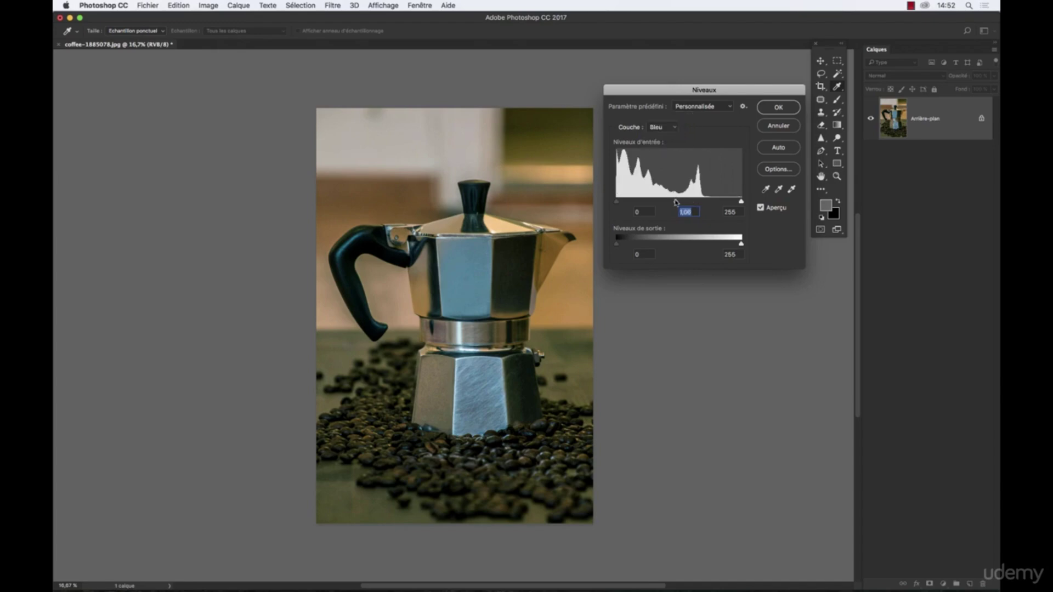
left_click_drag(676, 202, 673, 202)
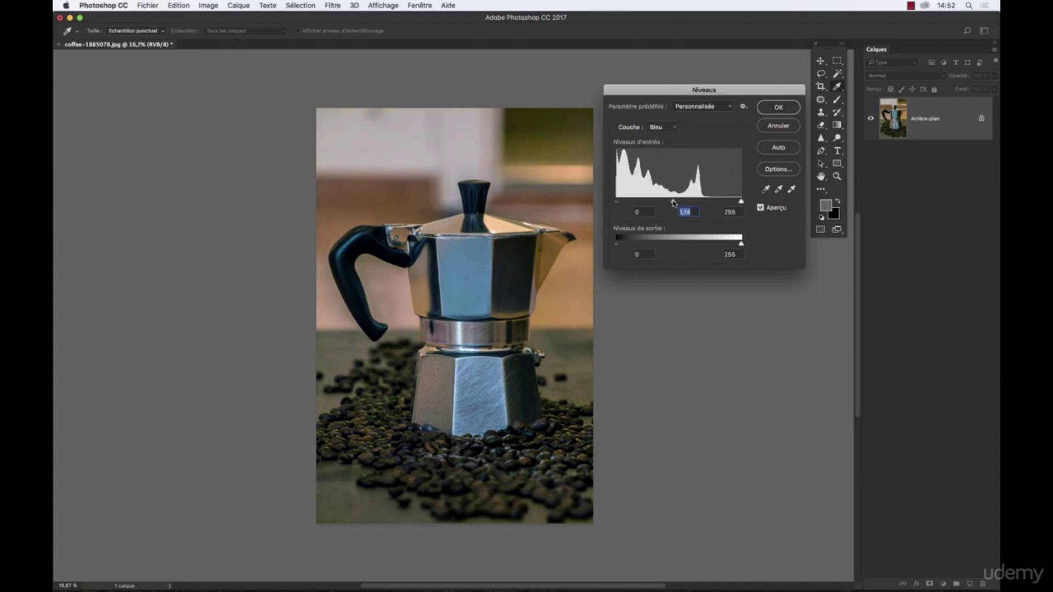
left_click(780, 107)
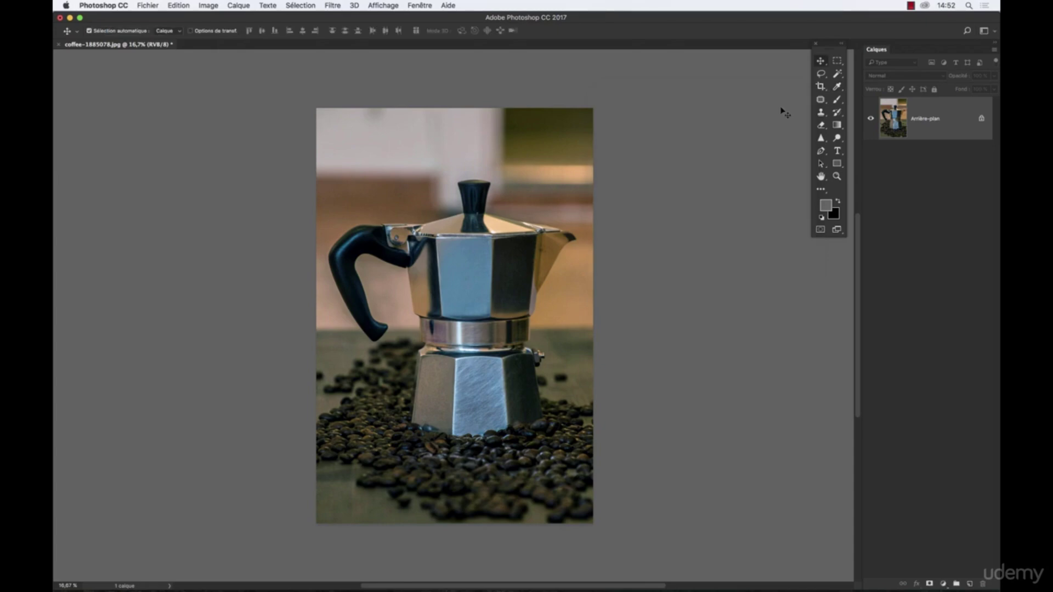
Compare the coffee pot photo before and after the channel adjustment by repeatedly undoing and redoing it
key("super+z")
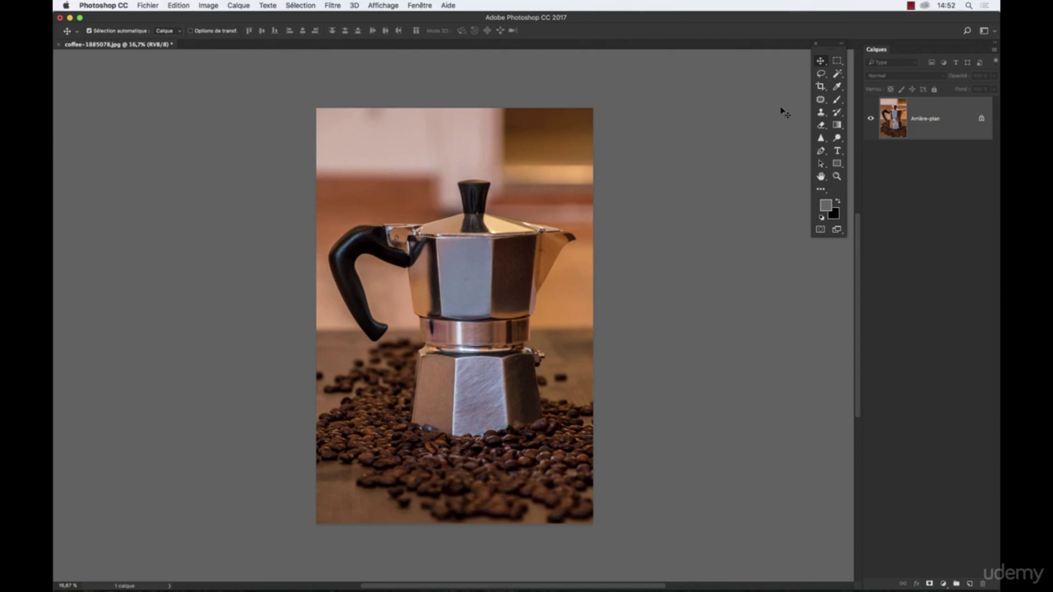
key("super+z")
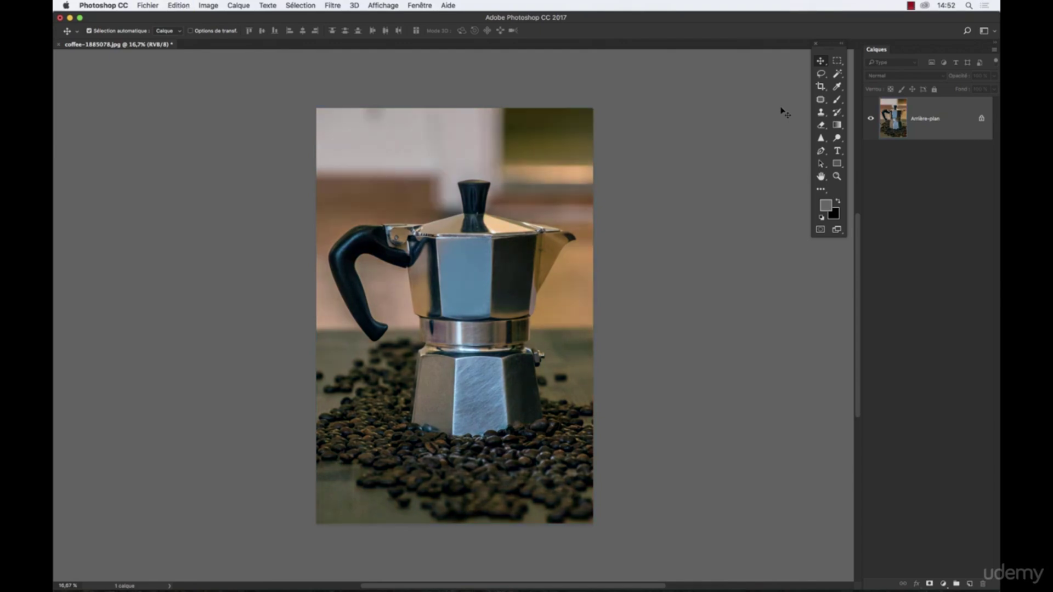
key("super+z")
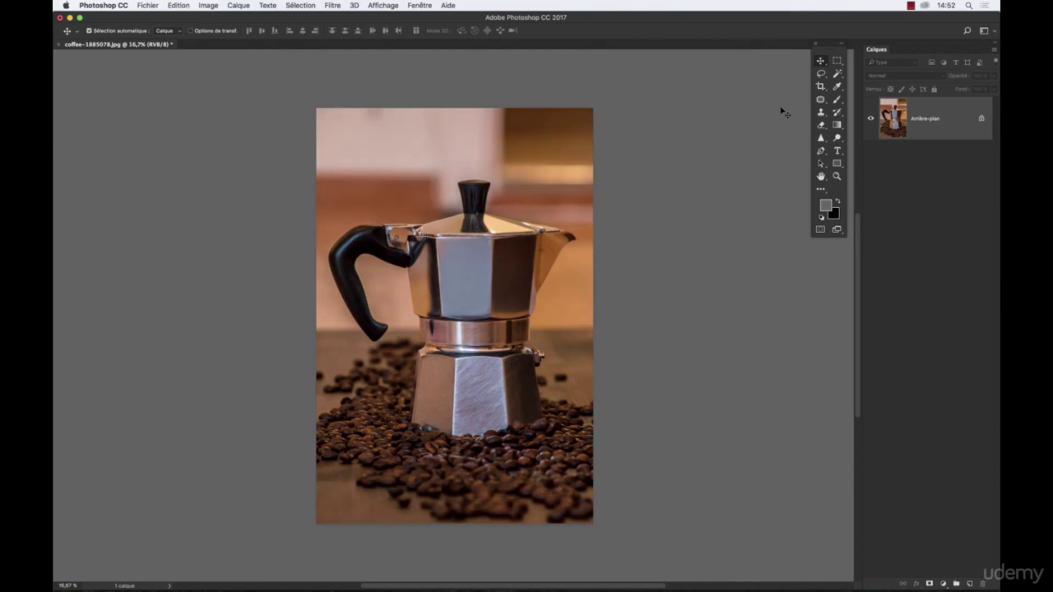
key("super+z")
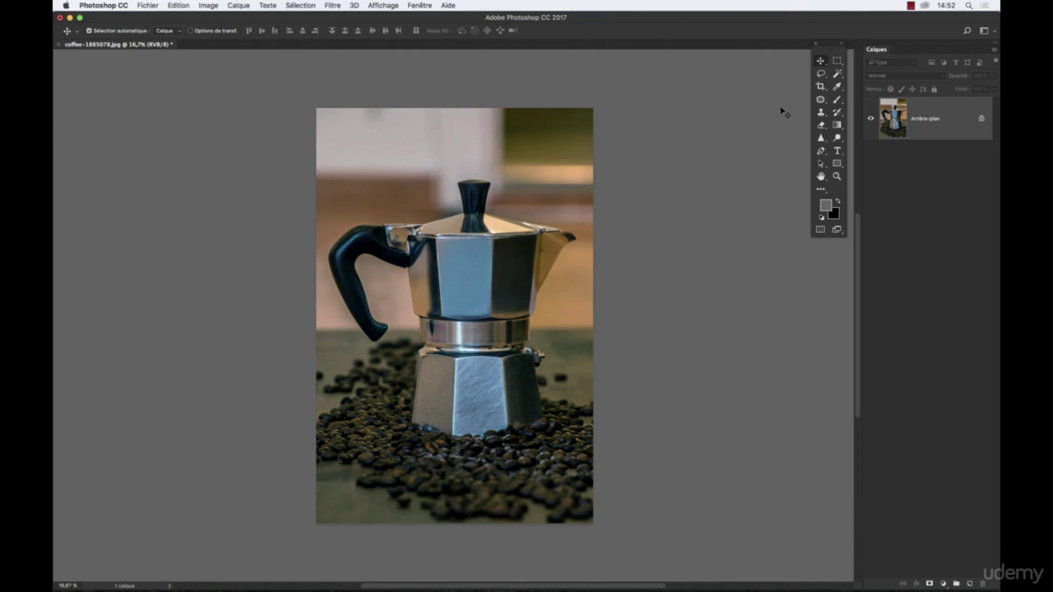
key("super+z")
key("super+z")
Apply RVB input levels of 6, 1,24 and 208 with Niveaux, compare the result, and restore the original coffee pot photo
key("super+l")
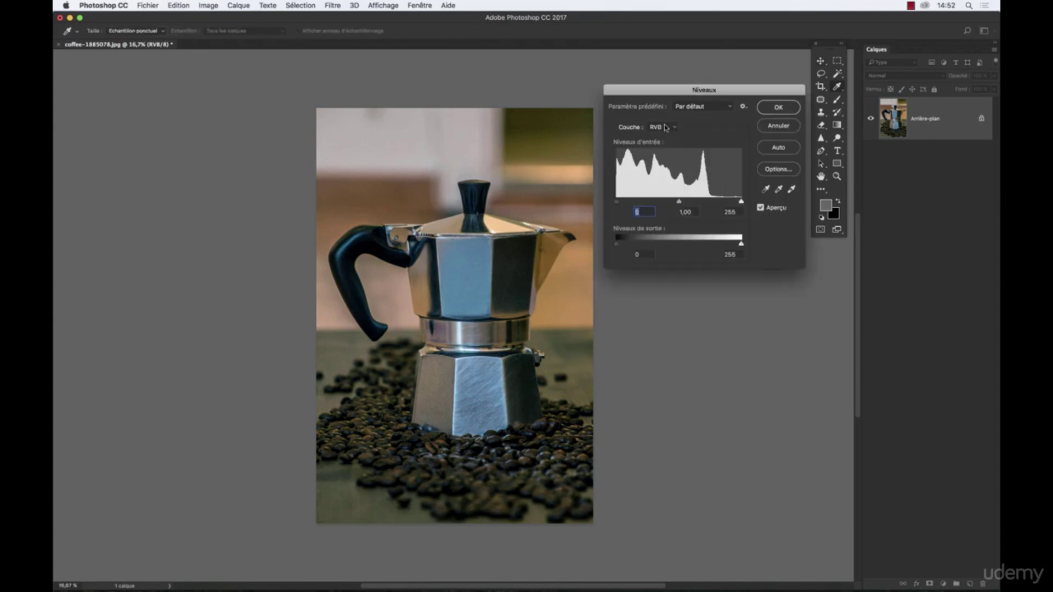
left_click_drag(742, 202, 662, 204)
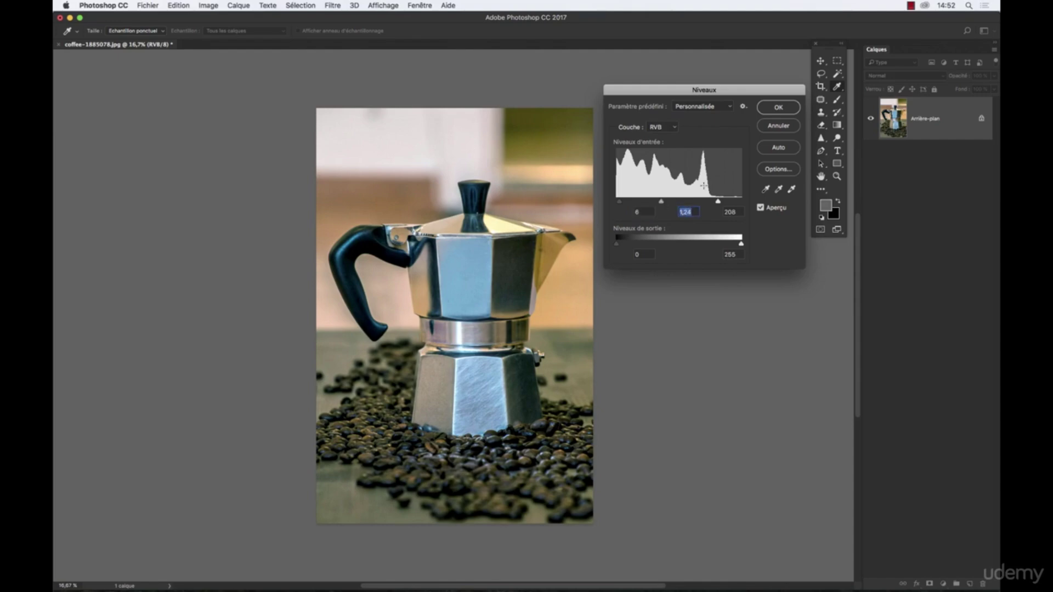
left_click(783, 109)
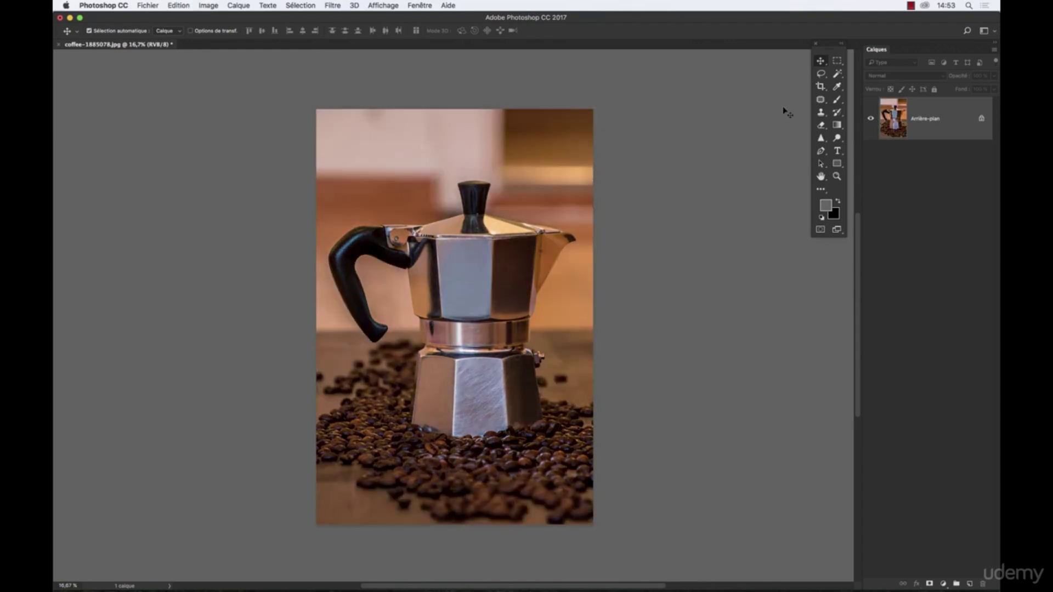
key("super+z")
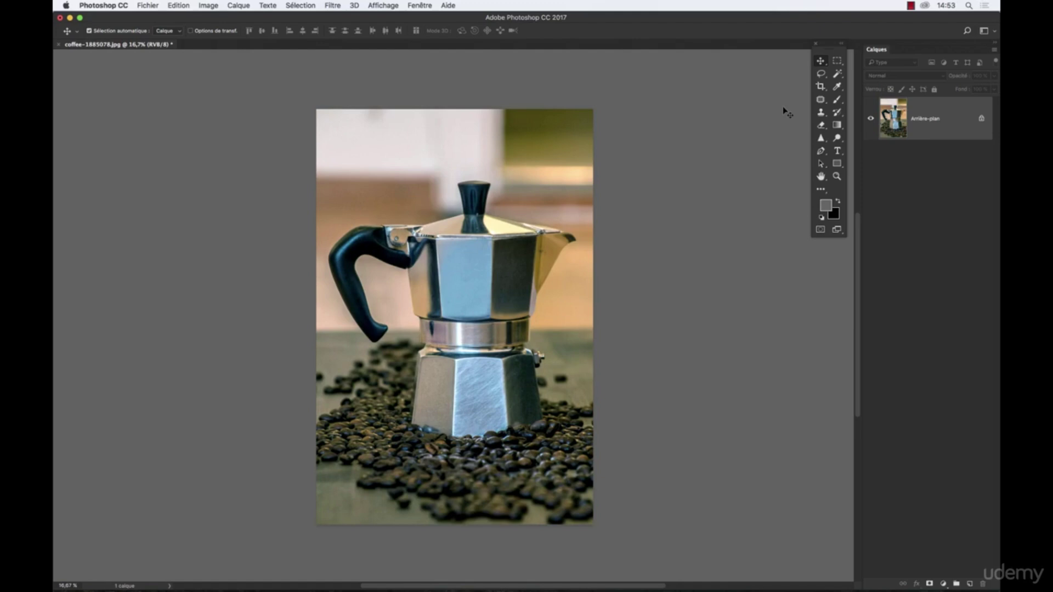
key("super+z")
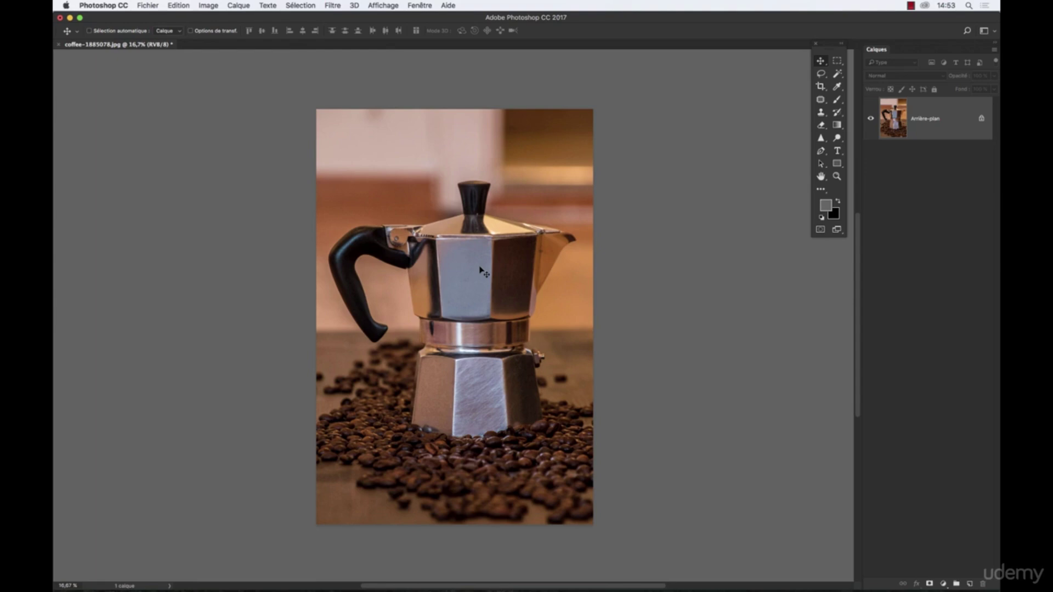
Reopen Niveaux on the RVB channel and set the white point by sampling the pale wall above the coffee pot
key("super+l")
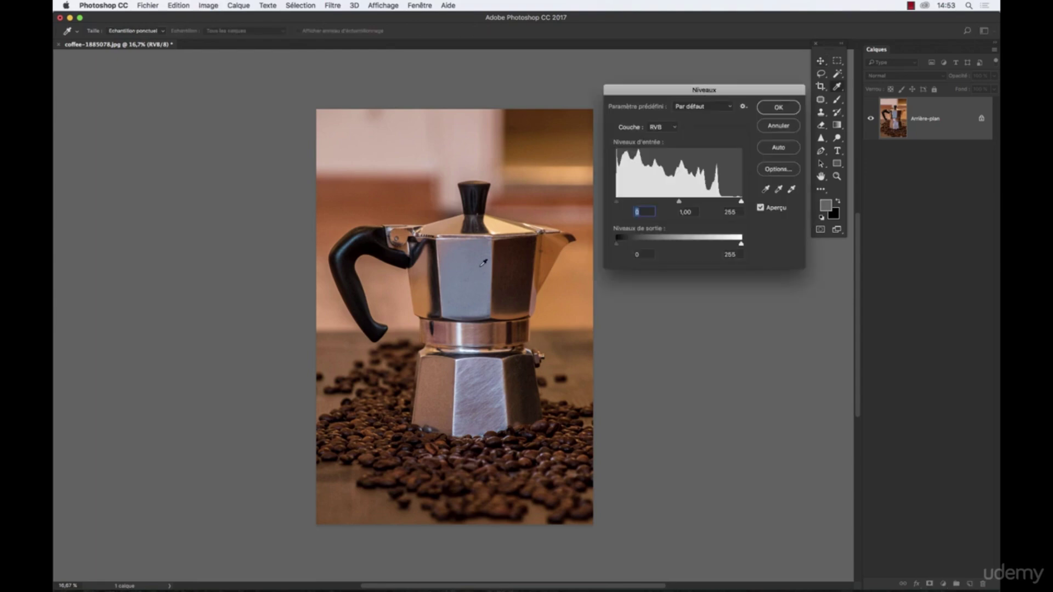
left_click(656, 129)
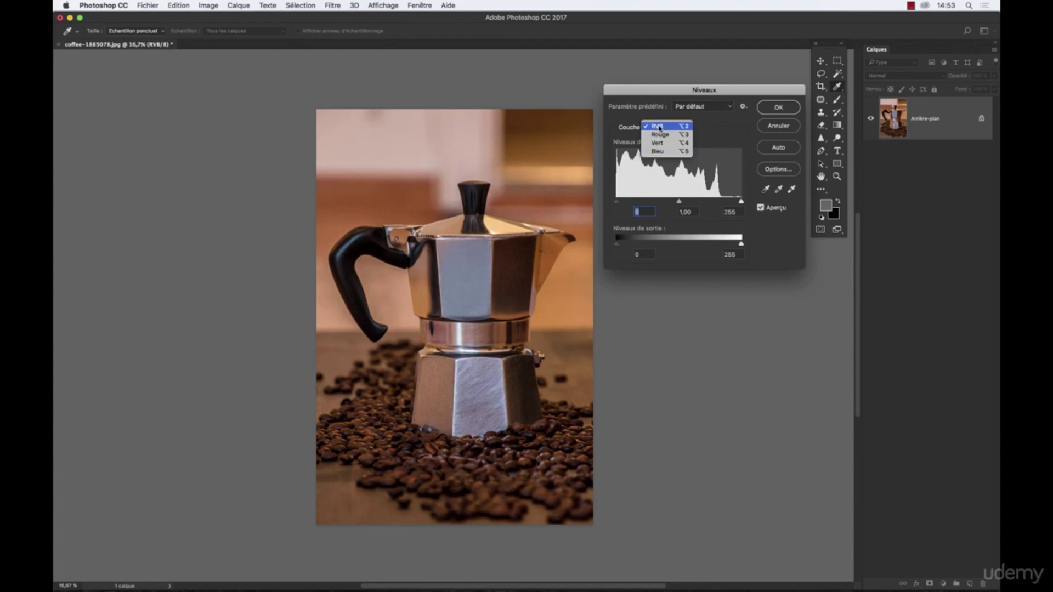
left_click(724, 118)
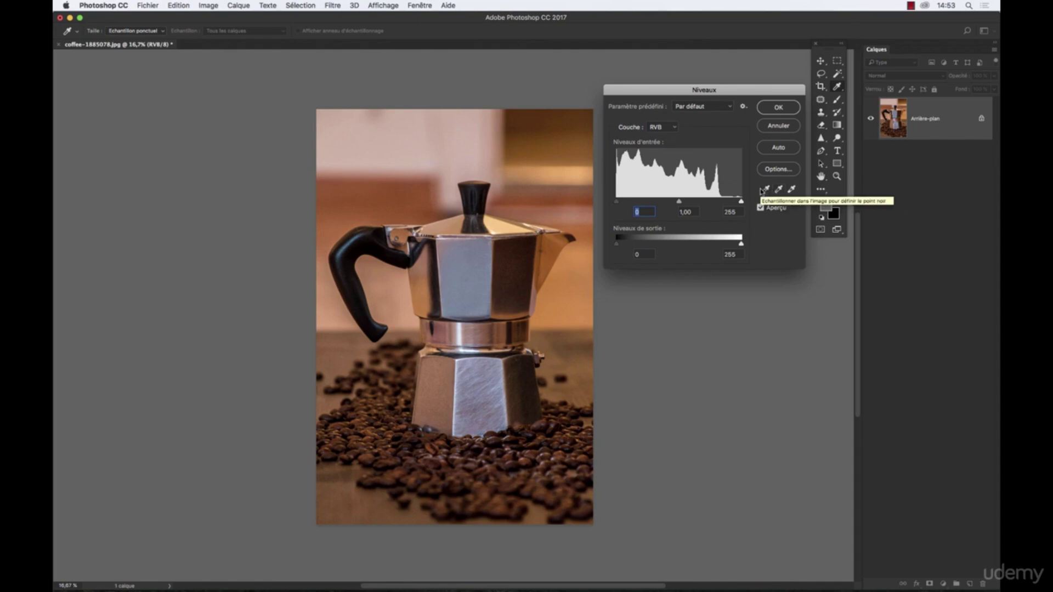
left_click(790, 189)
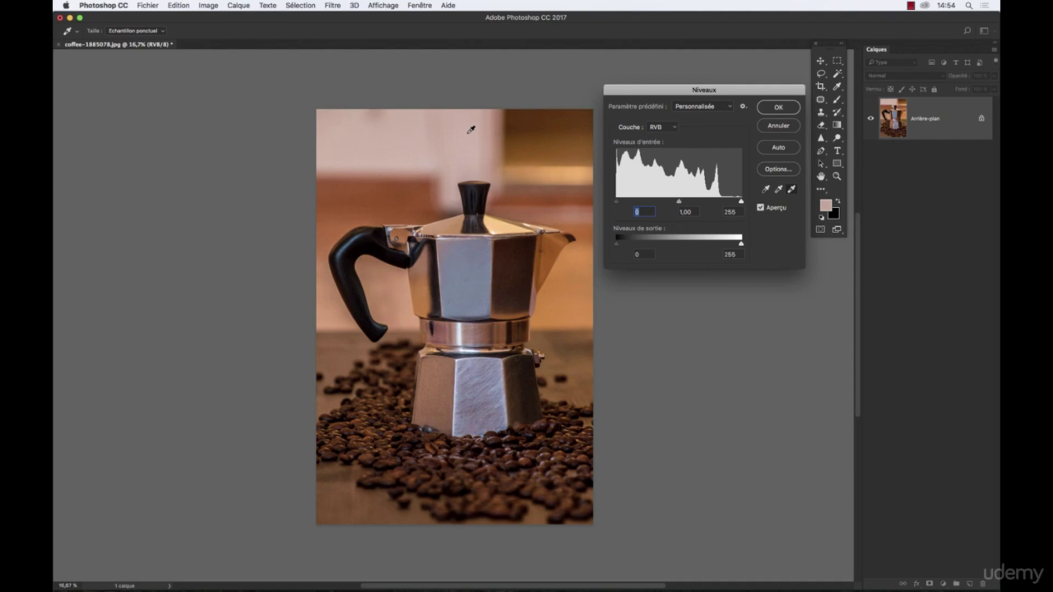
left_click(469, 128)
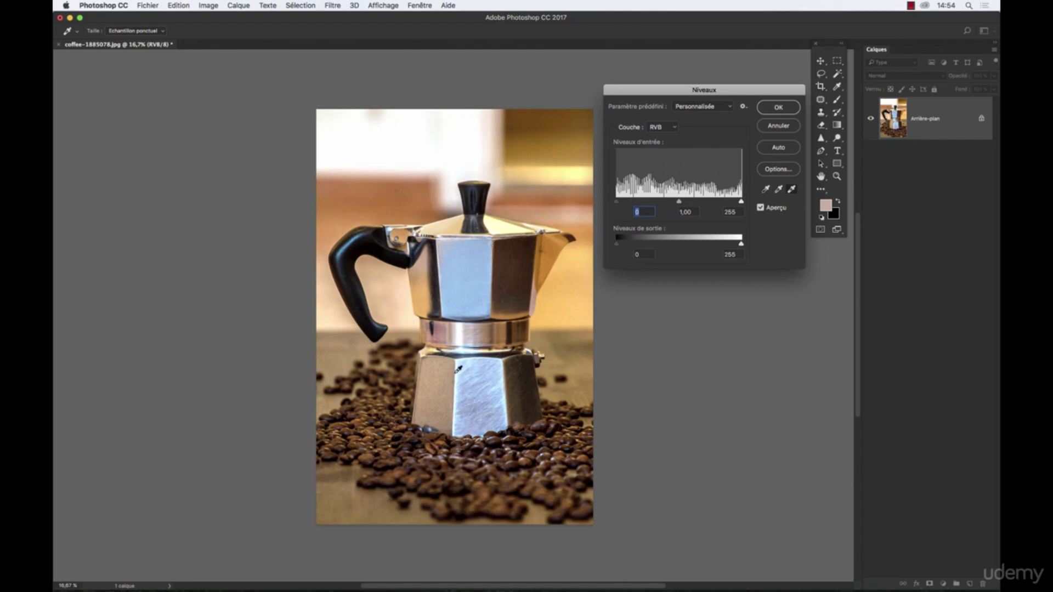
Examine how the white point changed the input levels of the Rouge, Vert and Bleu channels, and return to RVB
left_click(662, 127)
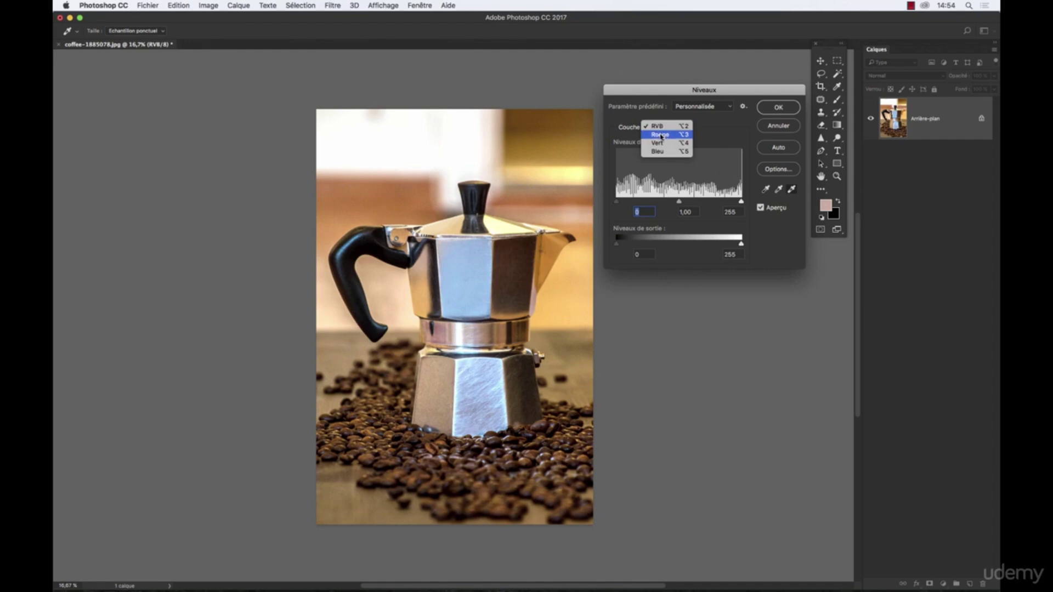
left_click(662, 135)
left_click(667, 132)
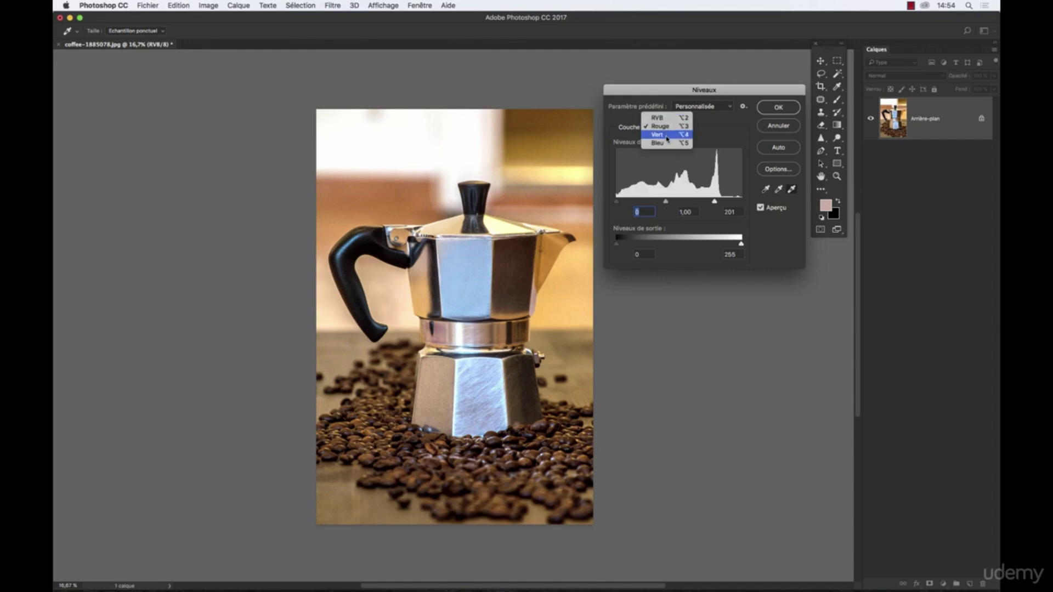
left_click(667, 135)
left_click(665, 127)
left_click(664, 135)
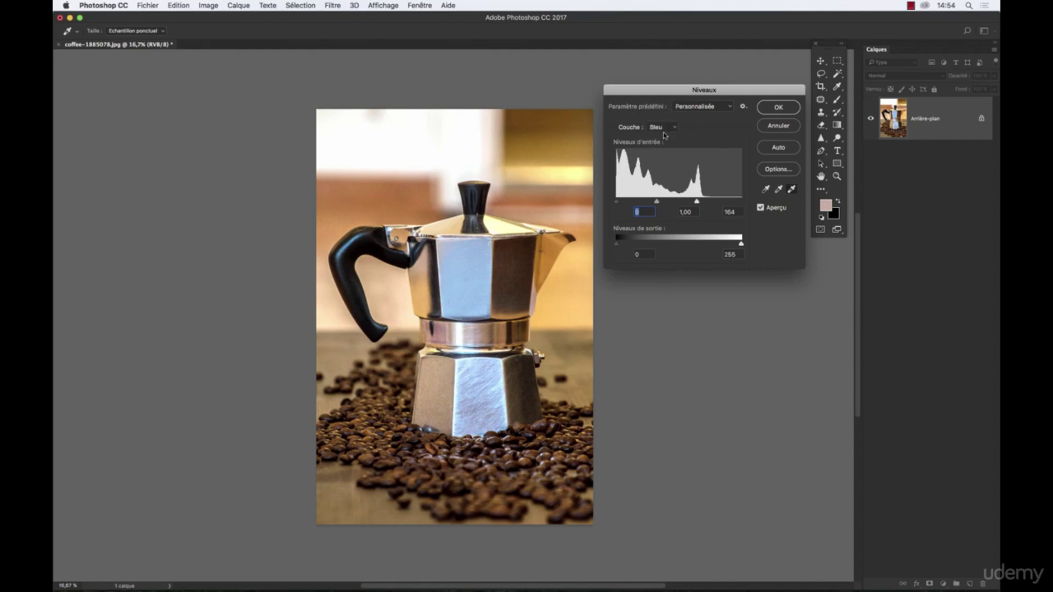
left_click(665, 128)
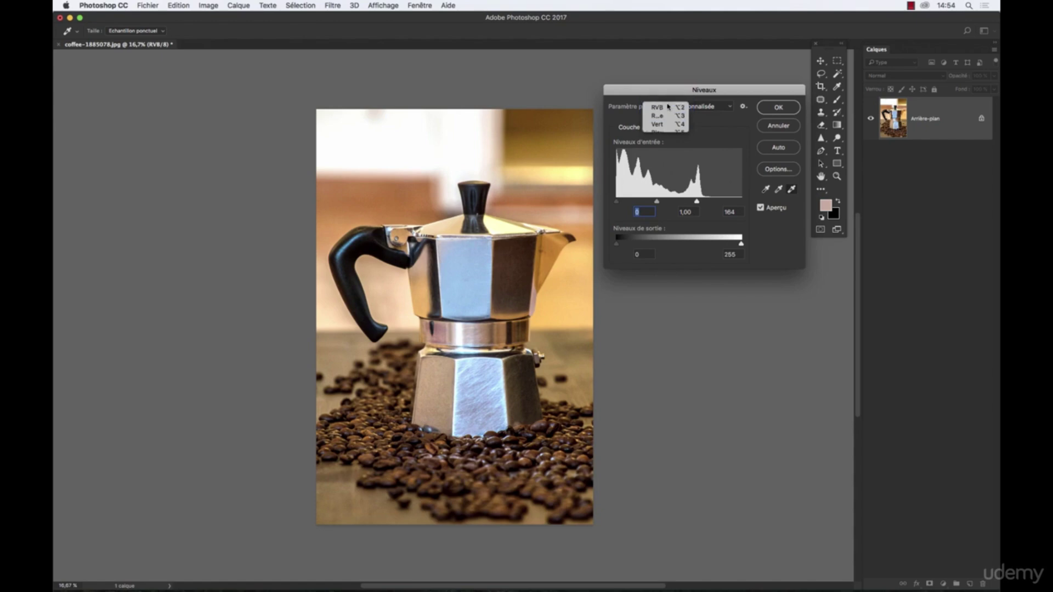
left_click(666, 107)
Set the black point by sampling the pot's black handle and the grey point by sampling the tabletop beside the pot
left_click(766, 190)
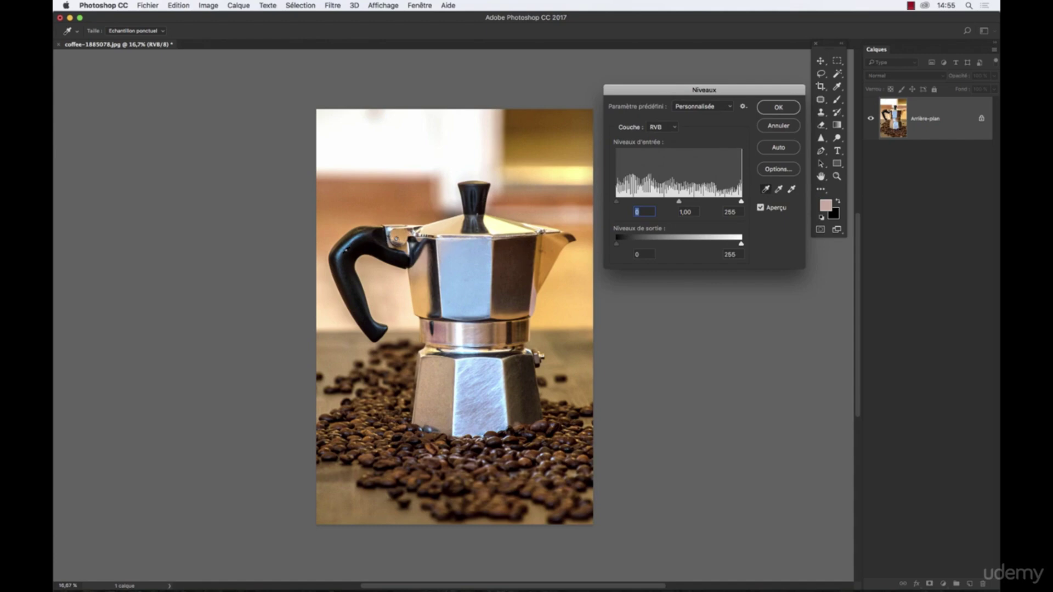
left_click(354, 287)
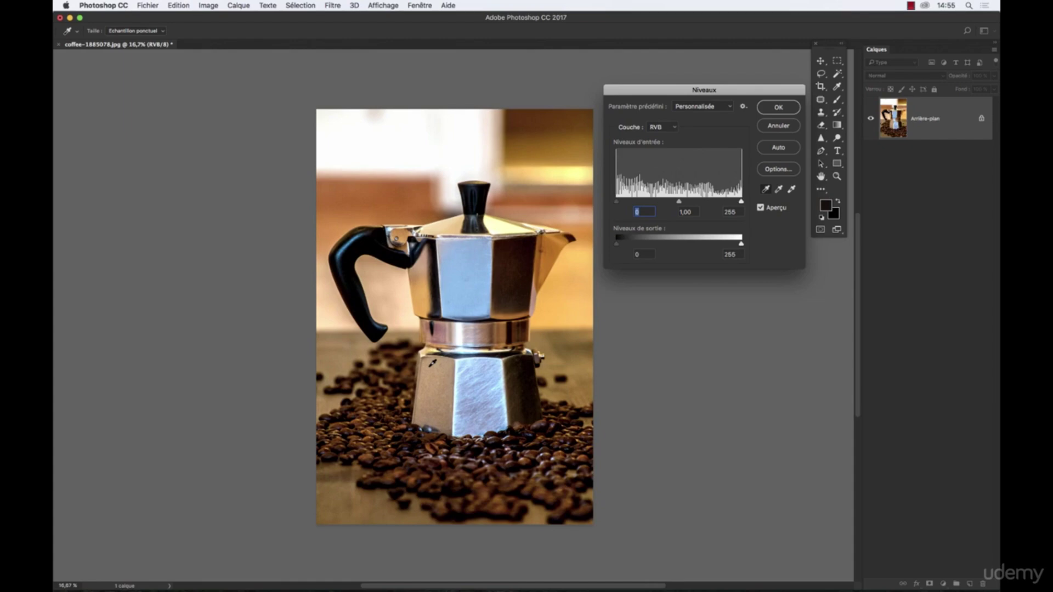
left_click(432, 363)
left_click(353, 338)
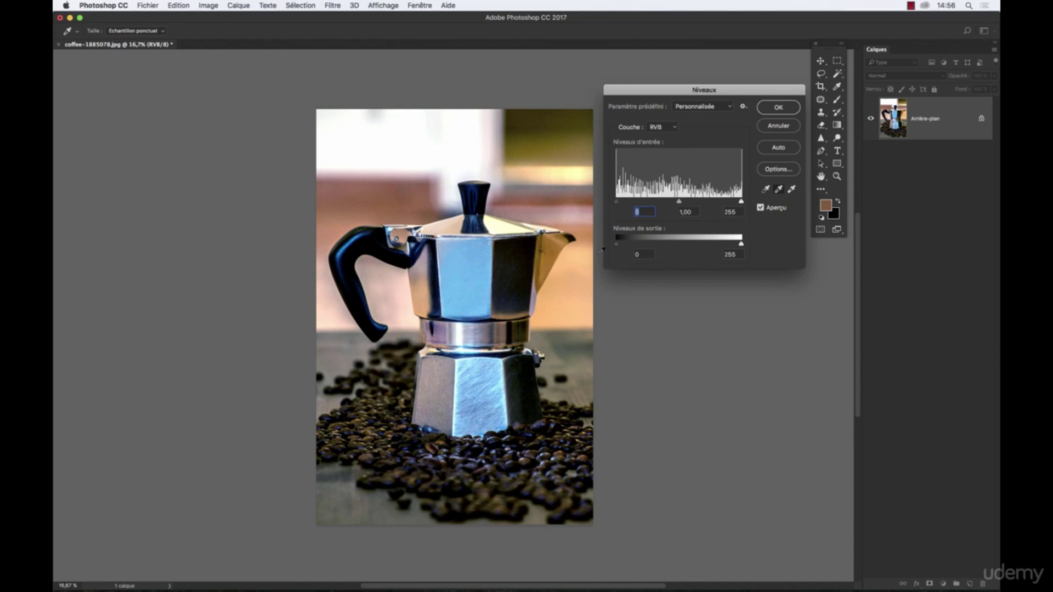
Examine how the sampled points changed the input levels of the Rouge and Vert channels
left_click(674, 129)
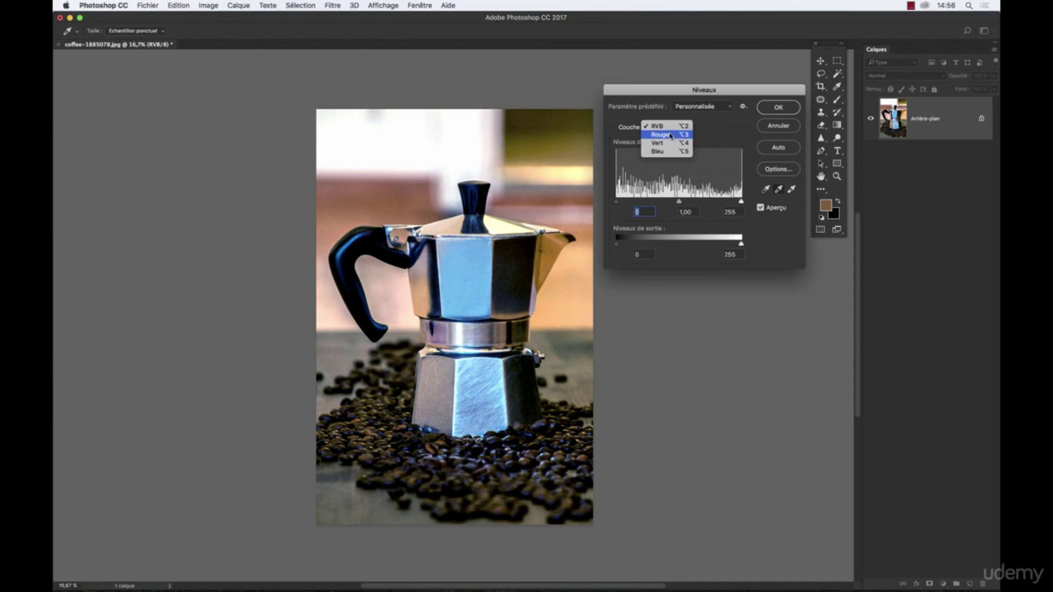
left_click(669, 134)
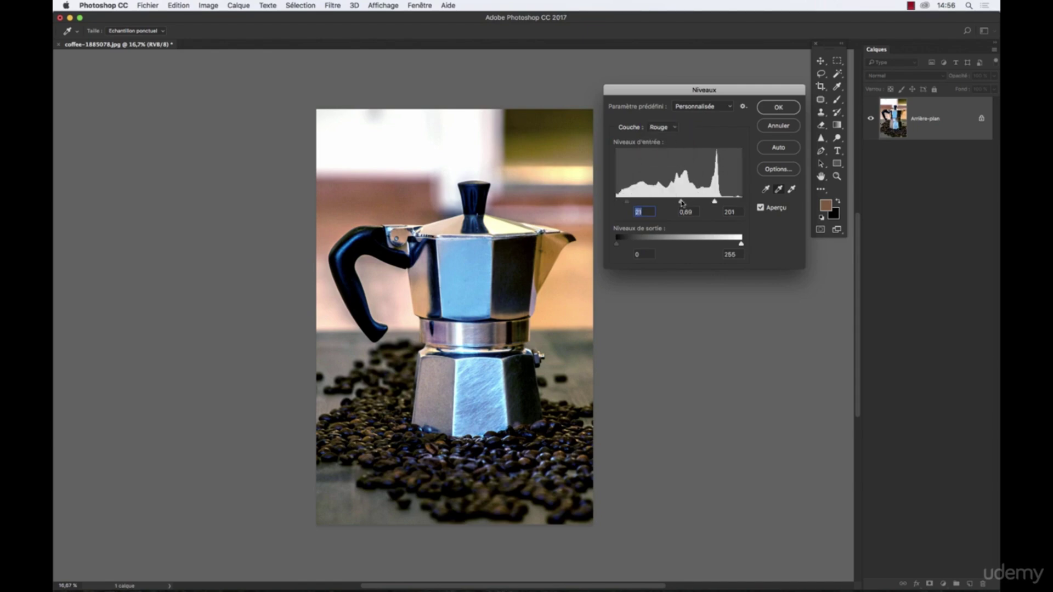
left_click_drag(681, 203, 681, 204)
left_click(666, 127)
left_click(664, 136)
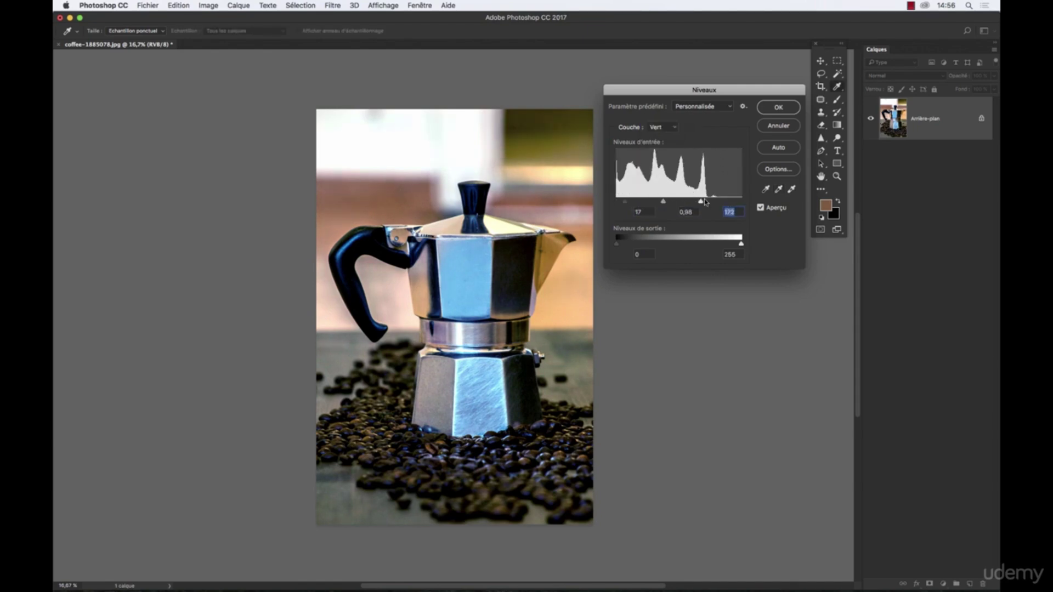
left_click_drag(702, 201, 700, 201)
Apply the Niveaux correction and compare the coffee pot photo before and after it
left_click(773, 108)
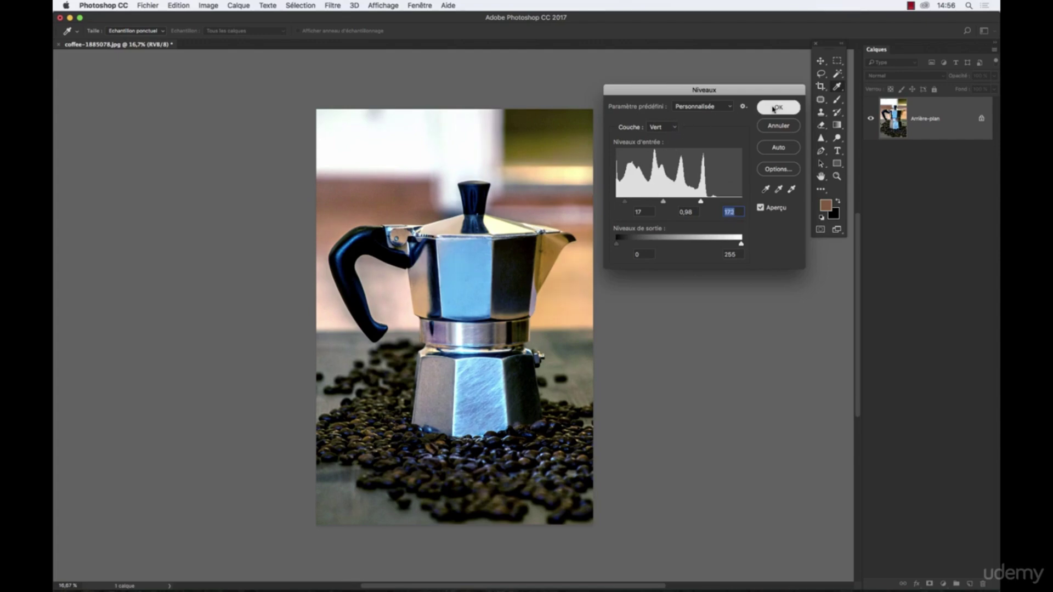
key("v")
key("super+z")
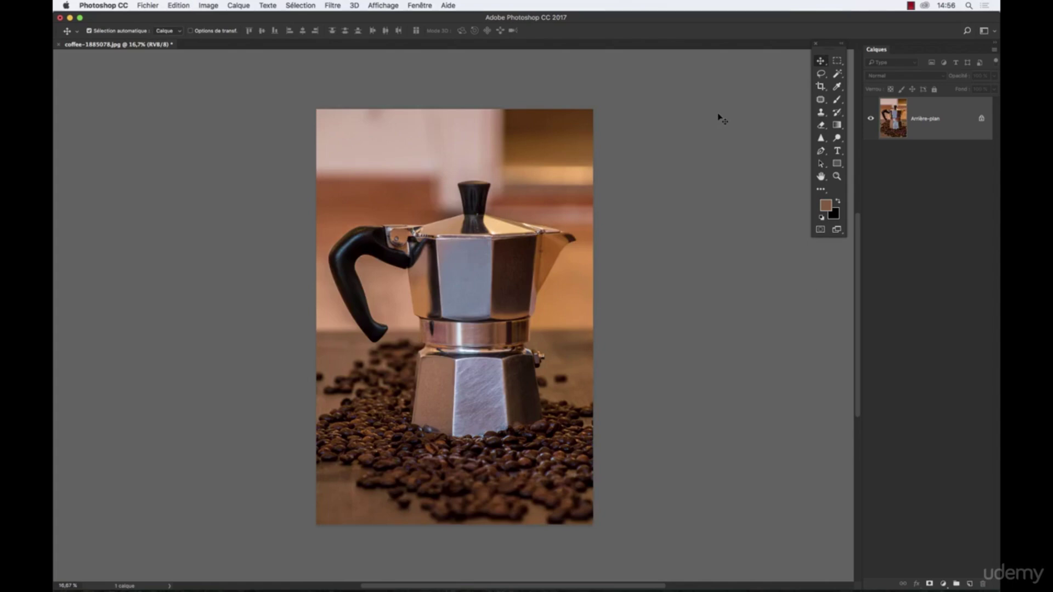
key("super+z")
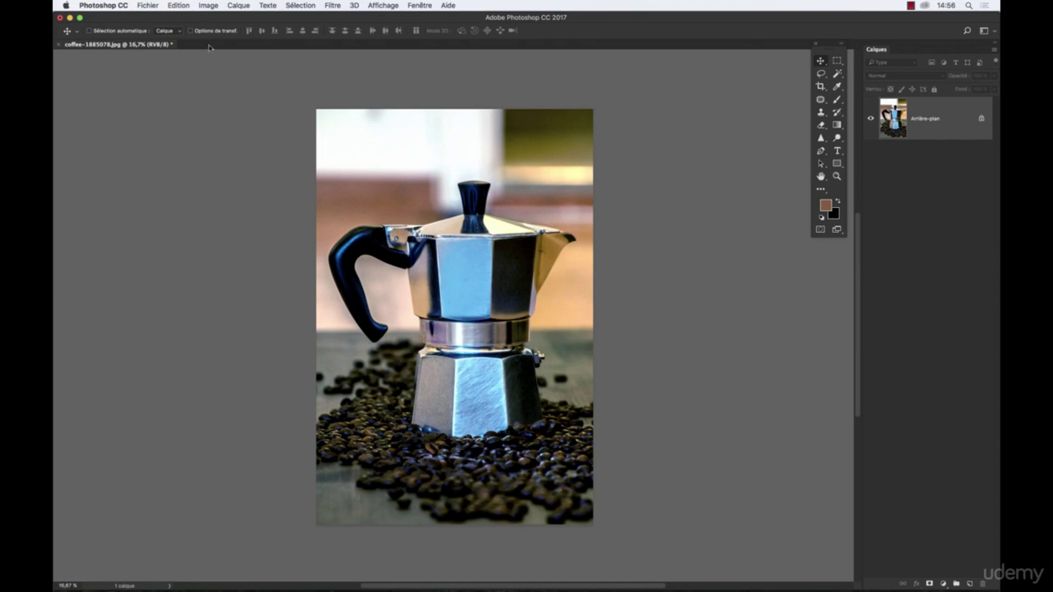
Fade the Niveaux correction with Atténuer, setting Opacité to 56% in Normal mode
left_click(181, 6)
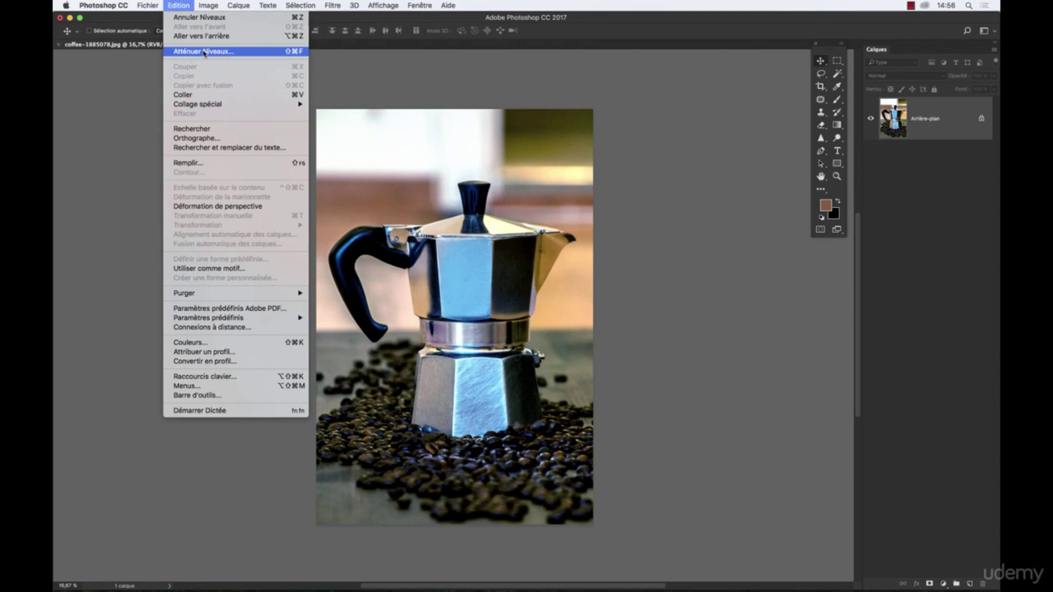
left_click(222, 51)
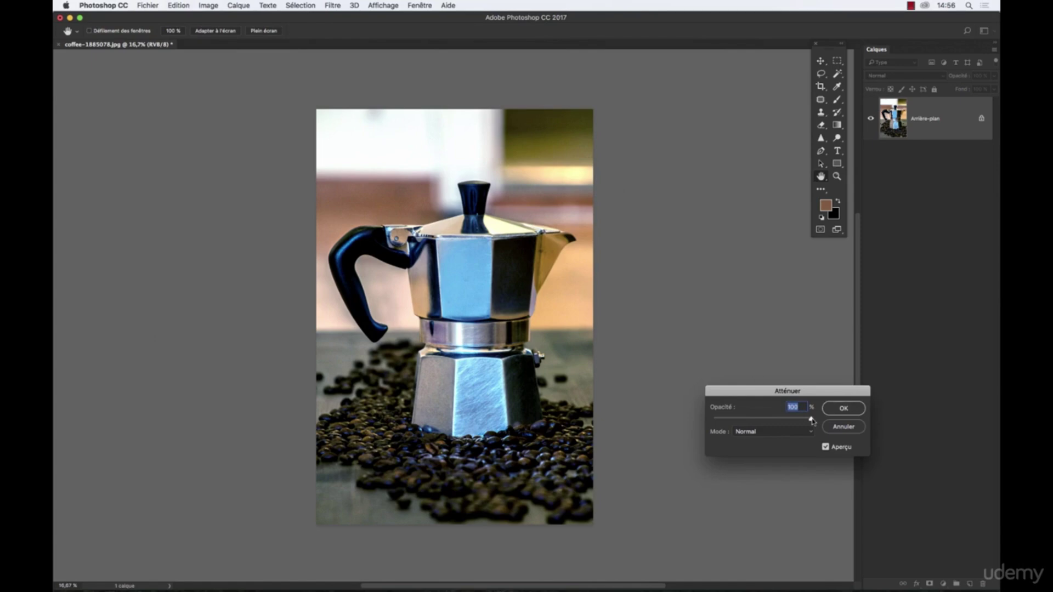
left_click_drag(812, 420, 583, 434)
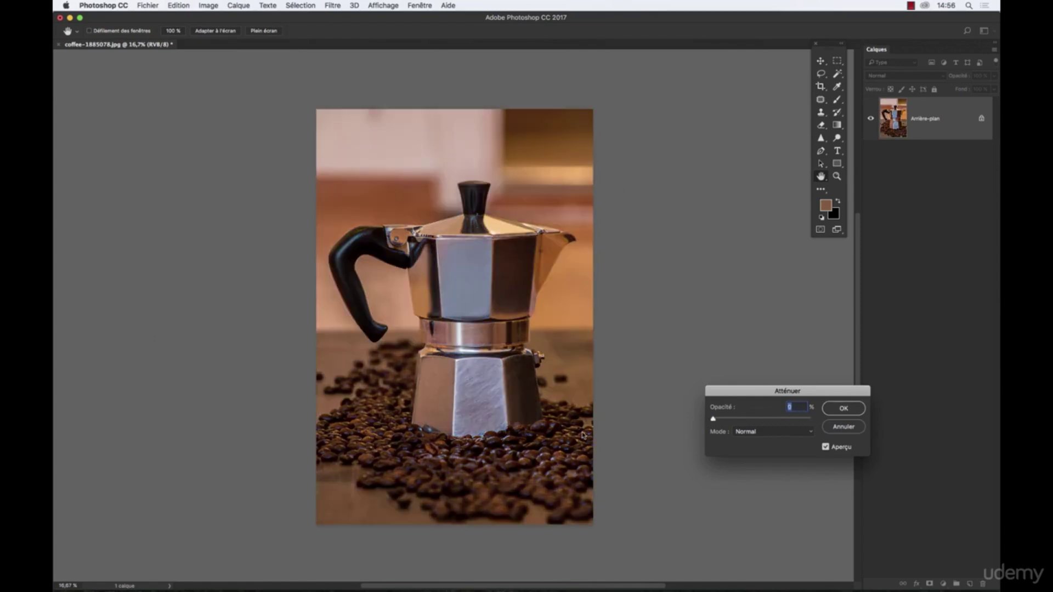
left_click_drag(583, 435, 942, 426)
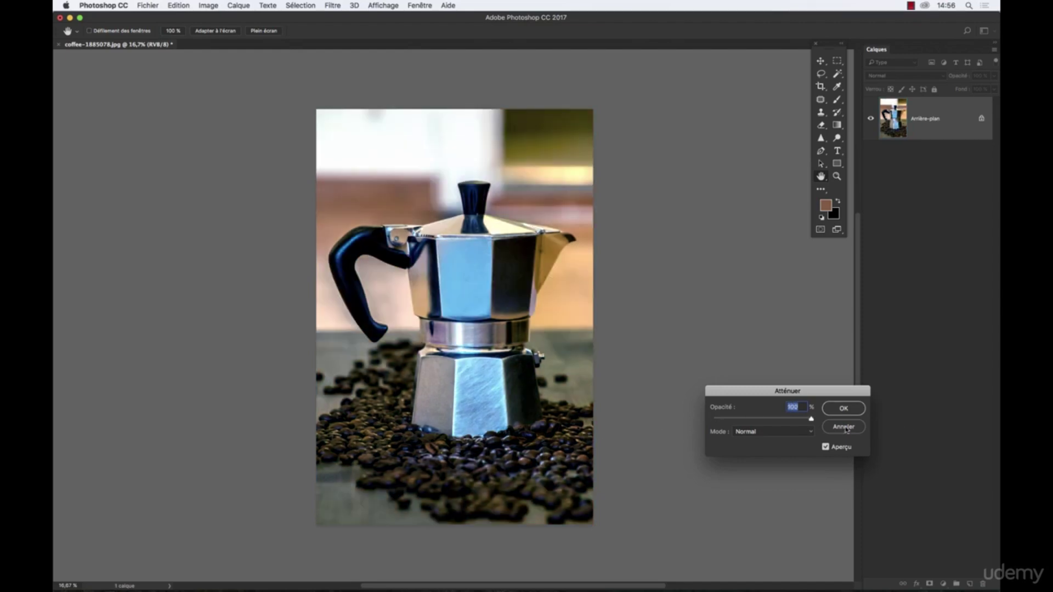
left_click_drag(811, 420, 769, 419)
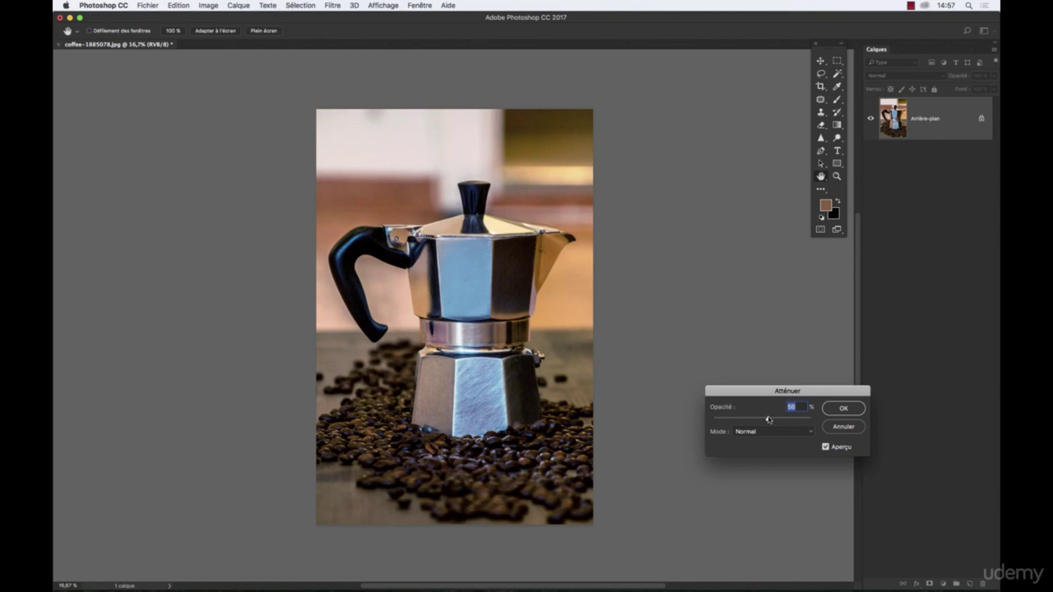
left_click(845, 408)
Compare the faded correction with the original coffee pot photo, ending on the corrected version
key("v")
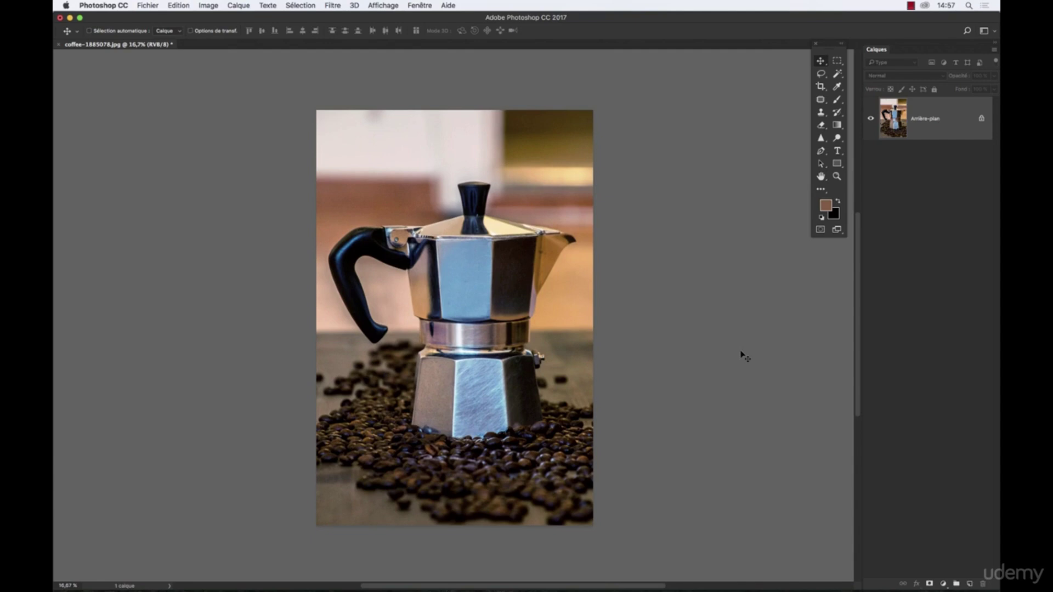
key("alt+super+z")
key("alt+super+z")
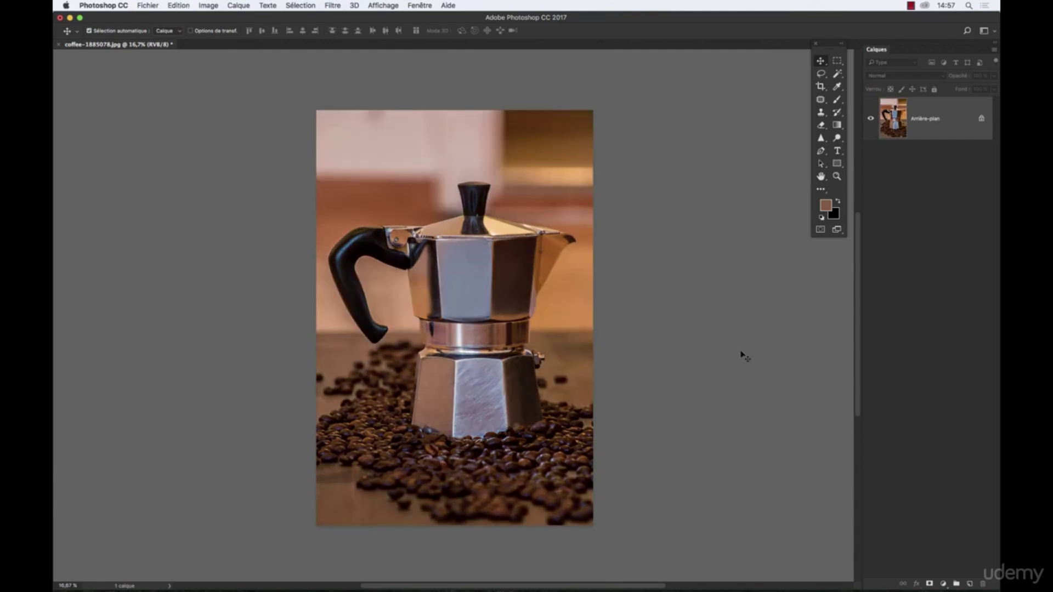
key("shift+super+z")
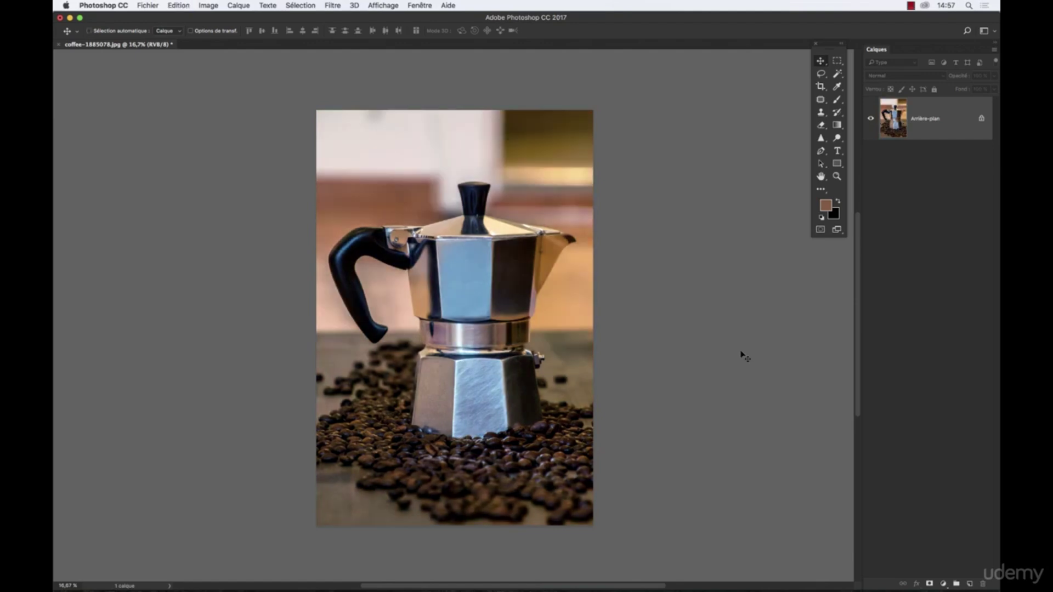
Reopen Niveaux and review the Couche channel choices and the point-sampling eyedroppers
key("super+l")
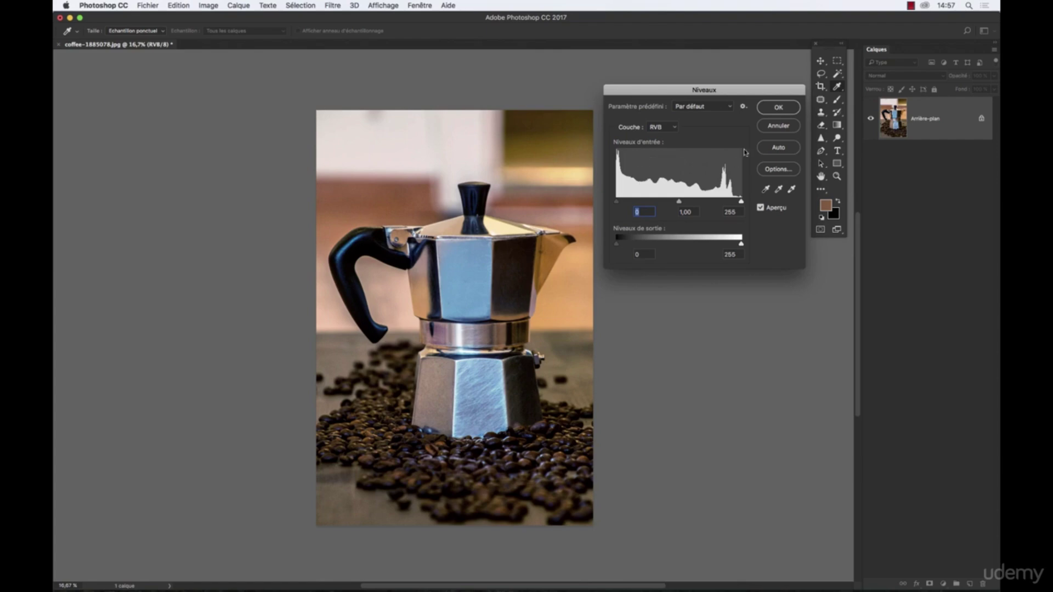
left_click(669, 128)
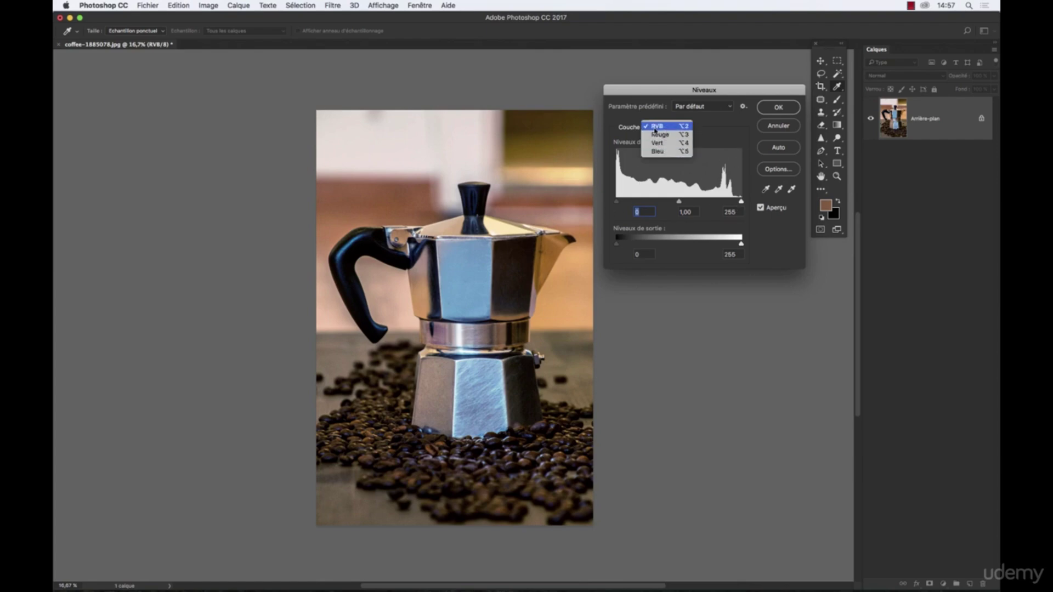
left_click(720, 128)
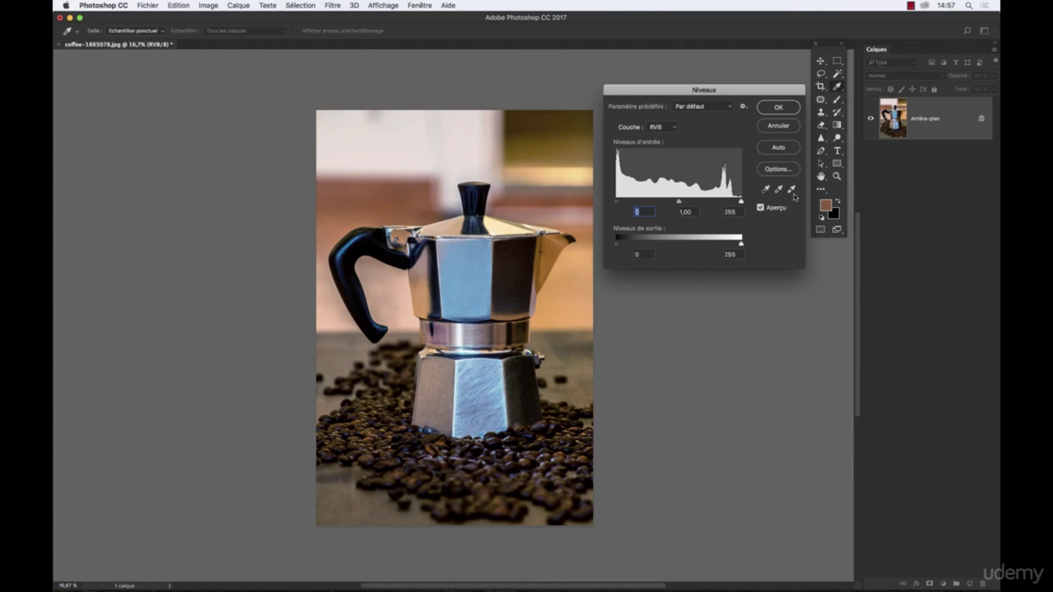
left_click(793, 190)
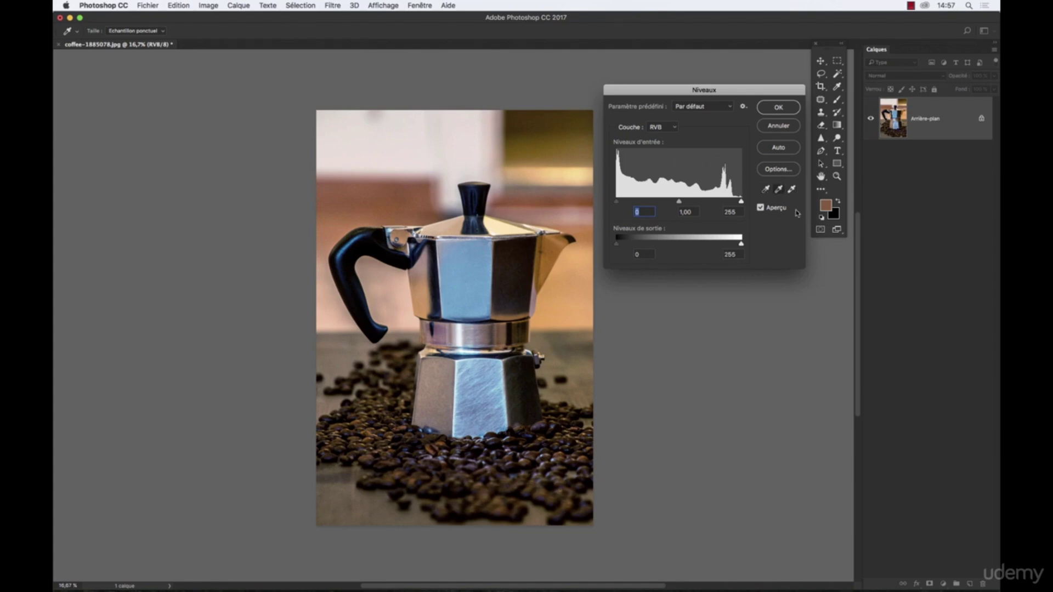
left_click(674, 128)
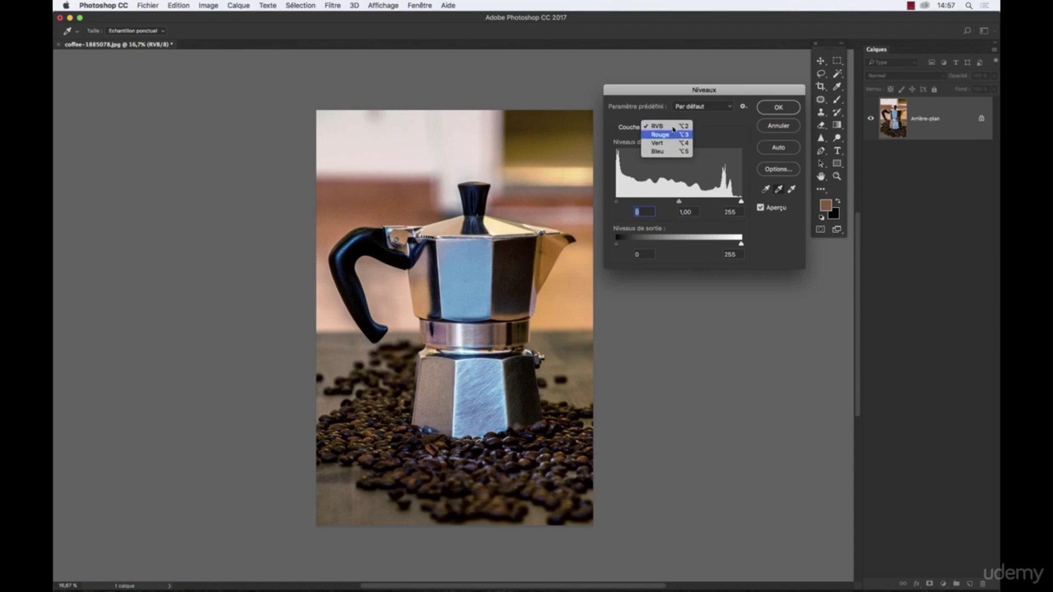
left_click(730, 127)
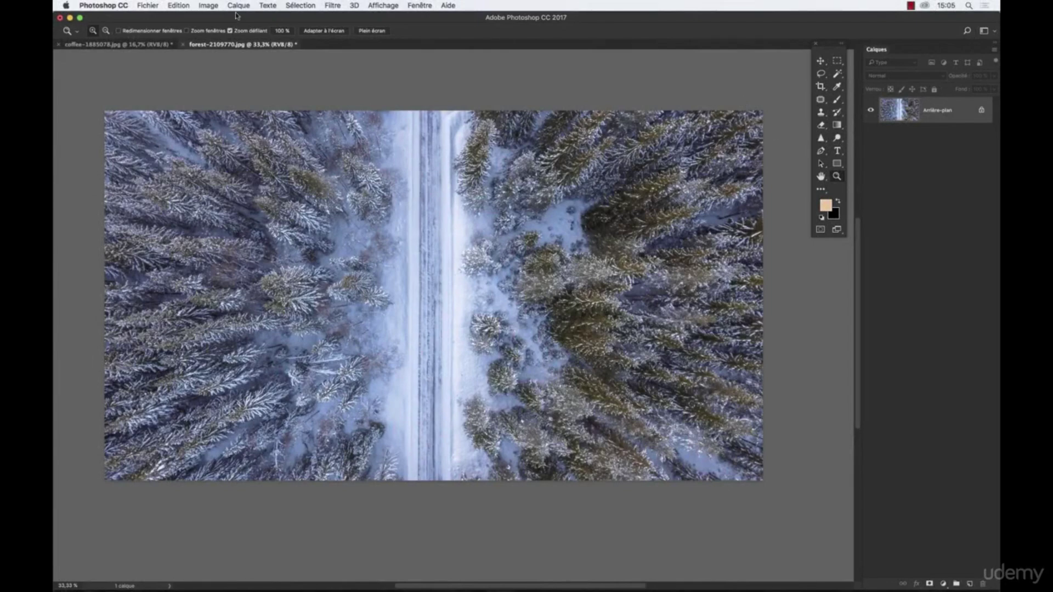
Open Courbes for the snowy forest photo and switch from freehand drawing to point editing of the curve
left_click(209, 6)
mouse_move(220, 35)
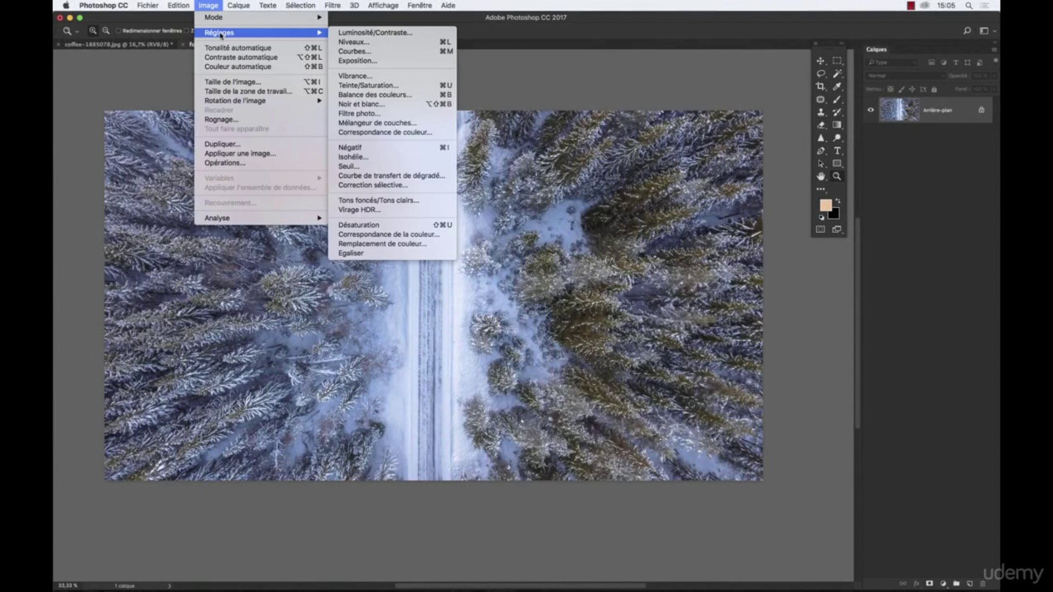
left_click(363, 51)
left_click_drag(543, 173, 650, 252)
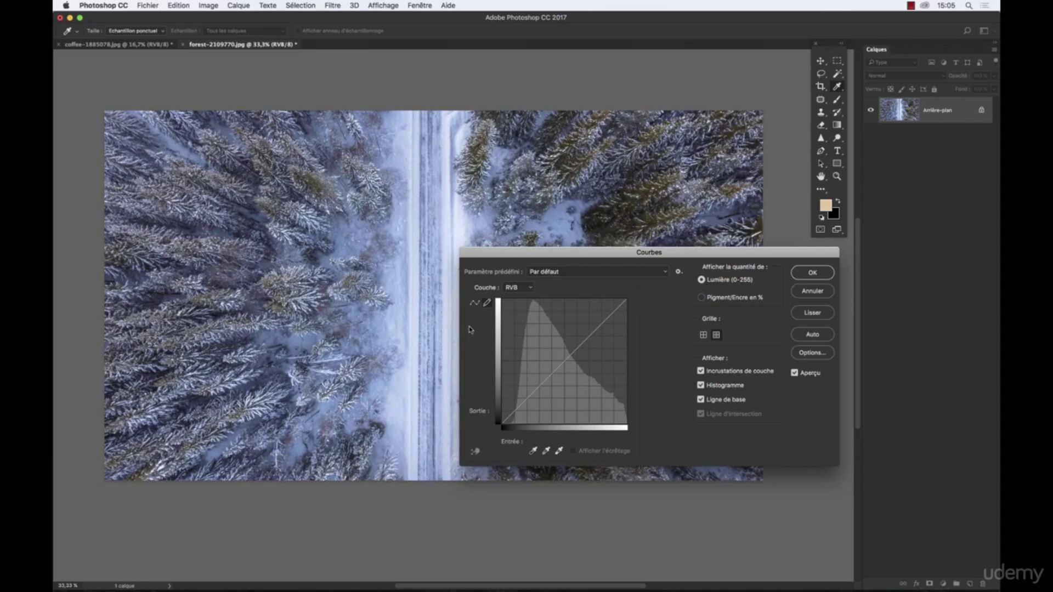
left_click_drag(536, 256, 531, 216)
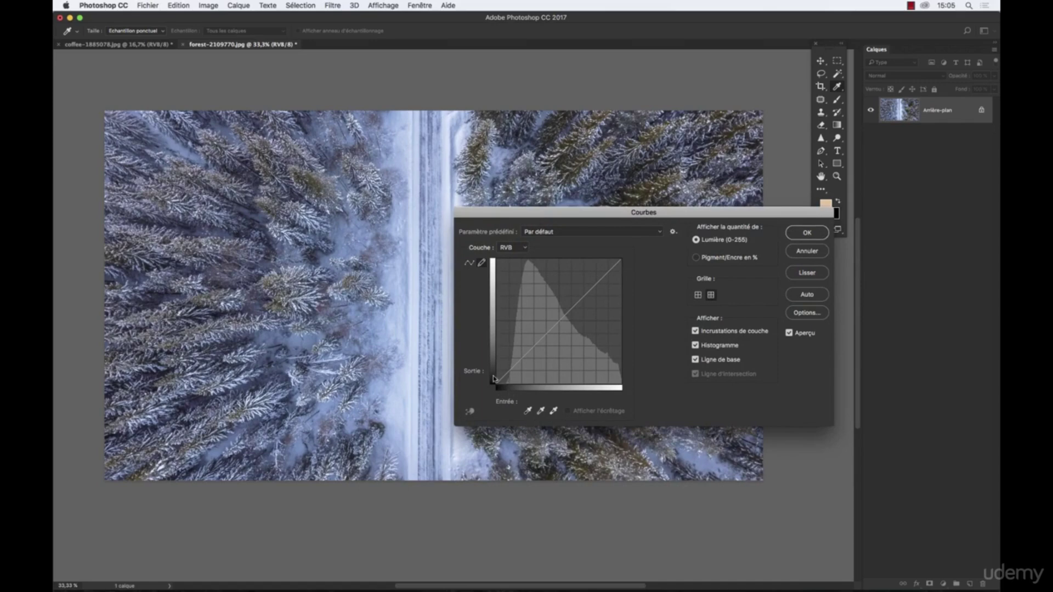
left_click(471, 266)
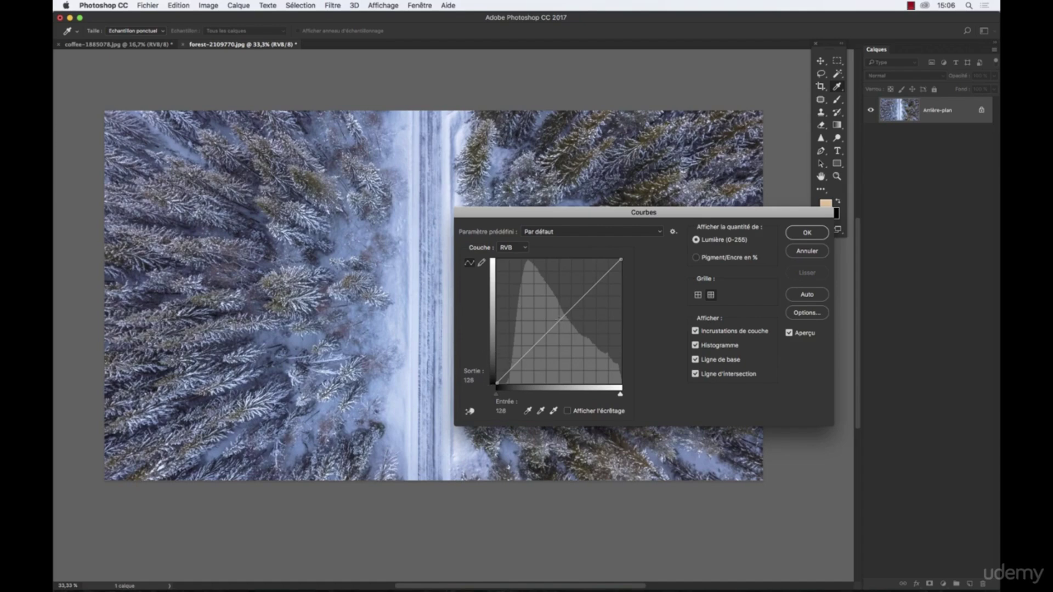
Add a midtone point at input 128 on the RVB curve, raise it to output 148, and lower it slightly
left_click(559, 320)
left_click_drag(557, 218, 661, 283)
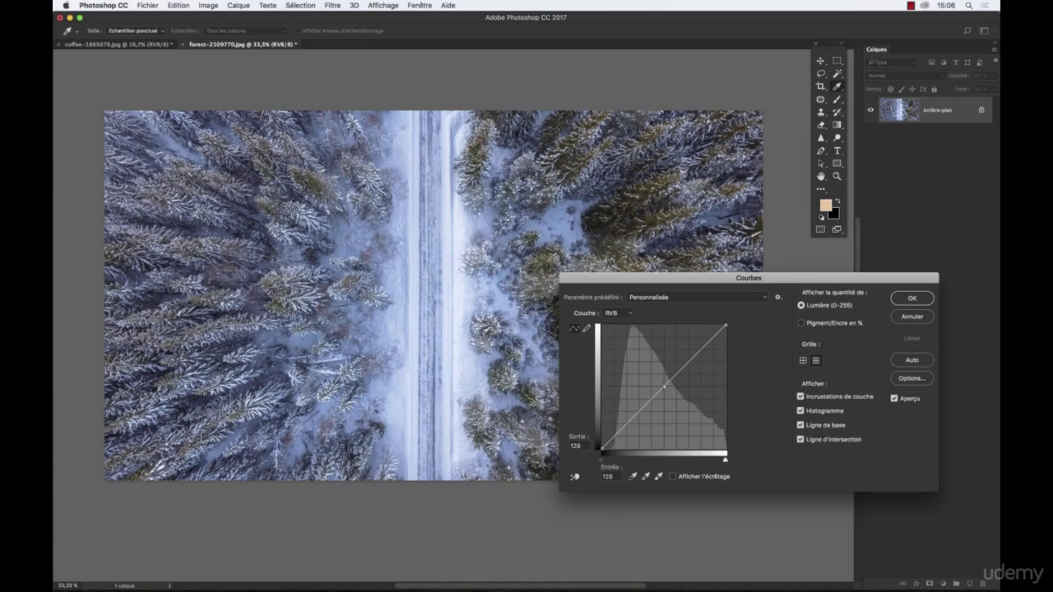
left_click_drag(664, 385, 664, 376)
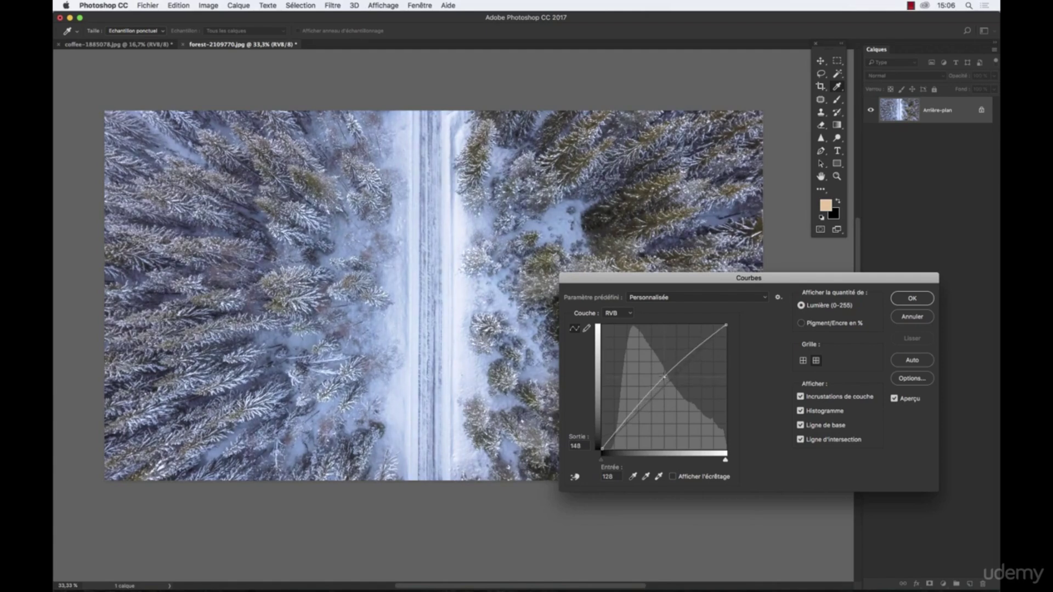
mouse_move(665, 376)
left_mouse_down()
mouse_move(665, 395)
mouse_move(665, 379)
left_mouse_up()
Set the RVB curve's black end point to input 10, output 1, and pull the white end point slightly inward
left_click(602, 448)
mouse_move(602, 449)
left_mouse_down()
mouse_move(614, 447)
mouse_move(605, 449)
left_mouse_up()
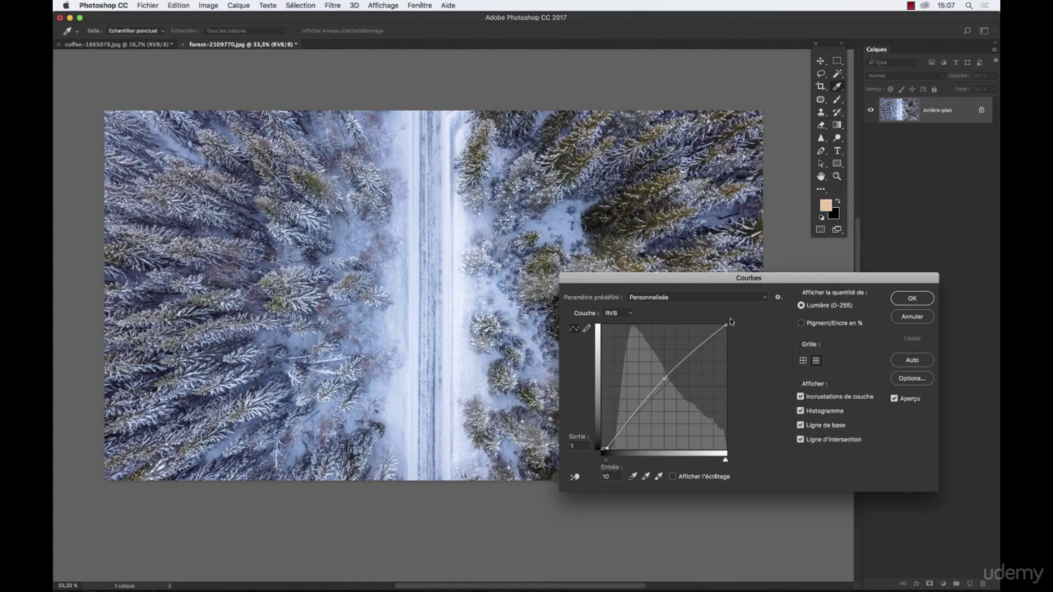
mouse_move(726, 324)
left_mouse_down()
mouse_move(729, 347)
mouse_move(724, 324)
left_mouse_up()
Add curve points at input 224, output 234 and input 63, output 68, and cancel the Courbes adjustment
left_click_drag(711, 336, 711, 335)
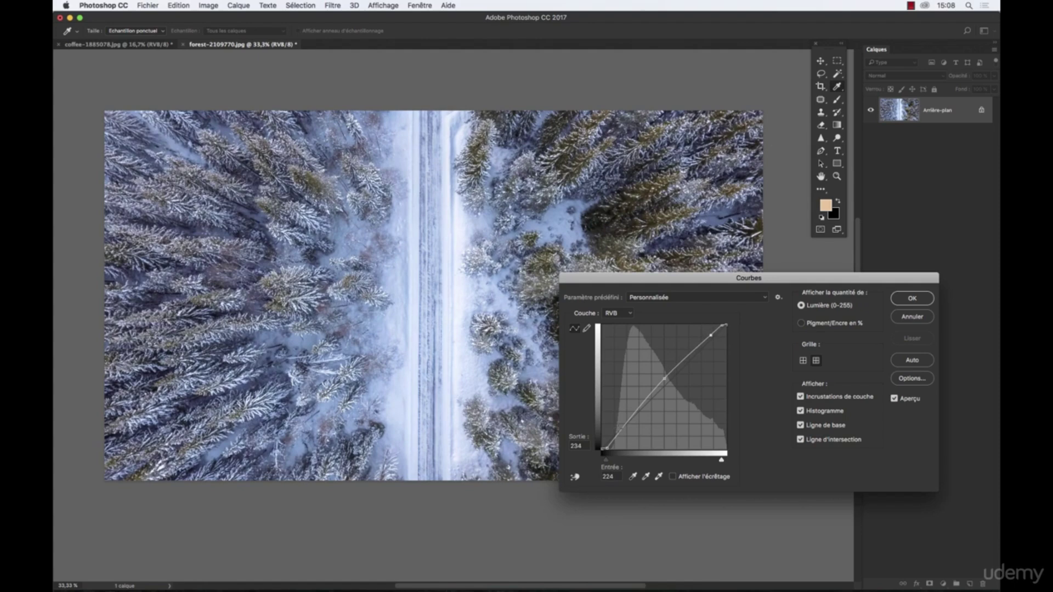
left_click(619, 432)
left_click_drag(619, 432, 619, 434)
left_click_drag(619, 434, 633, 416)
left_click_drag(694, 280, 516, 124)
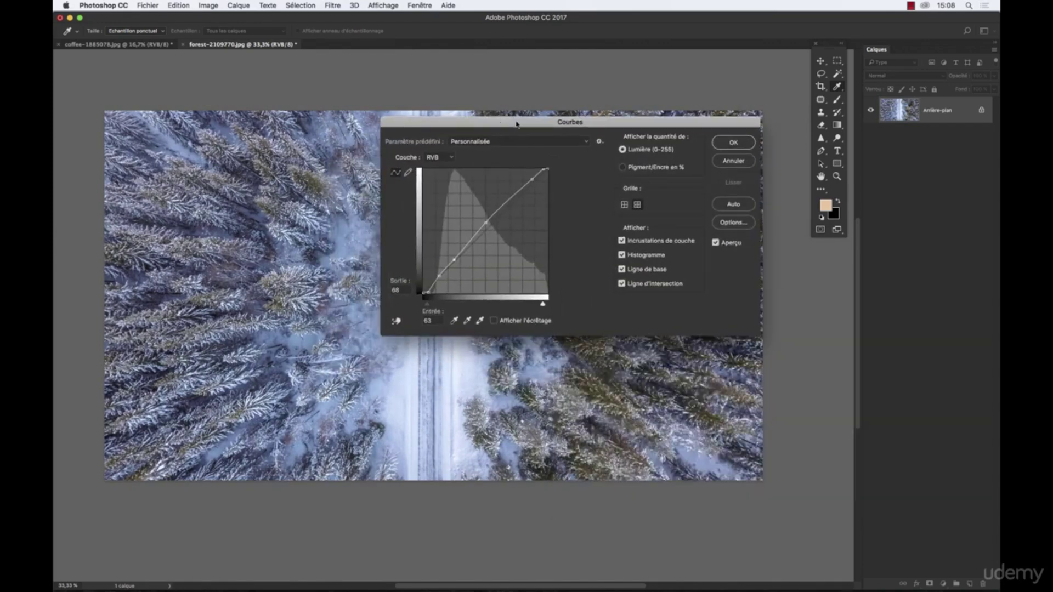
left_click(746, 161)
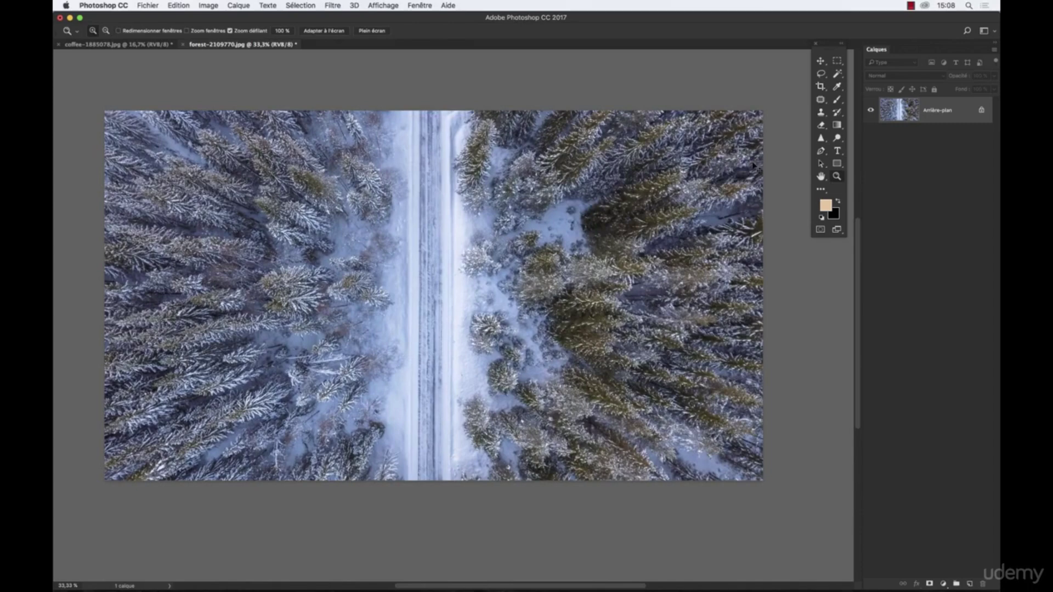
Reopen Courbes with point editing, place an RVB point at input 128, output 137, and enable on-image curve adjustment
key("super+m")
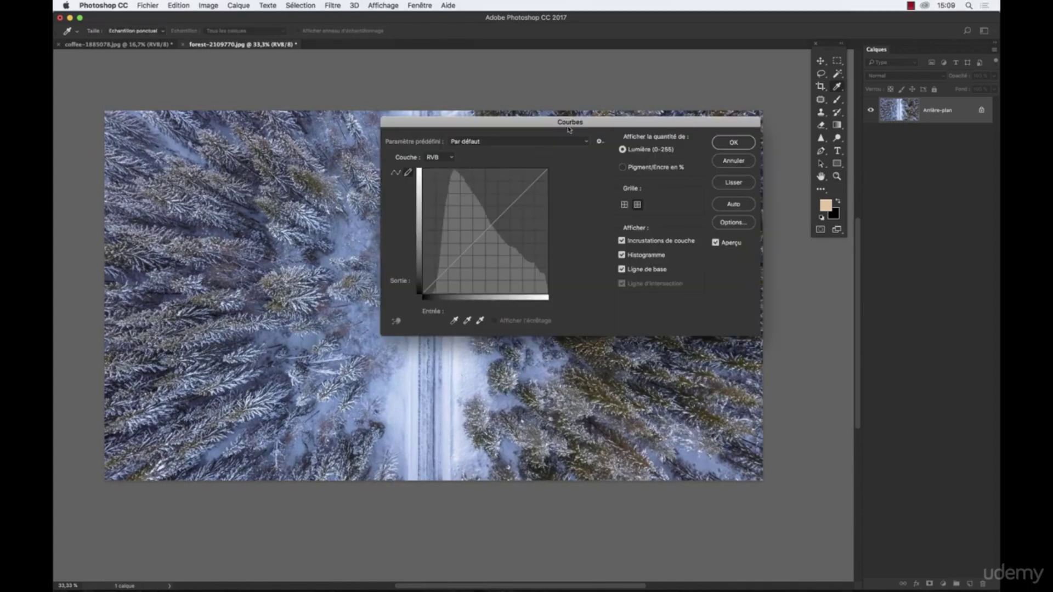
left_click_drag(569, 129, 745, 258)
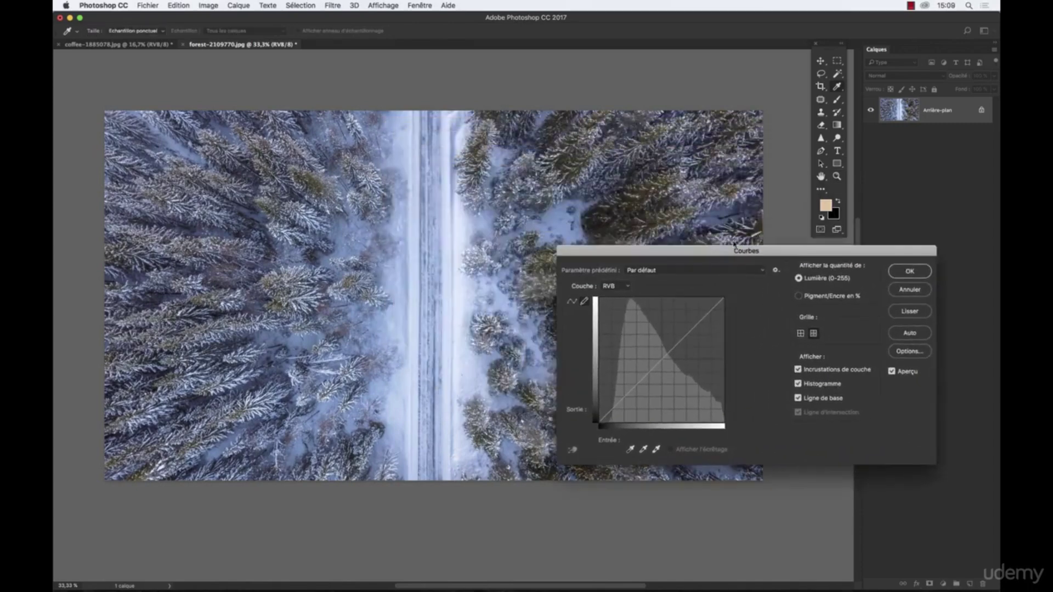
left_click(571, 303)
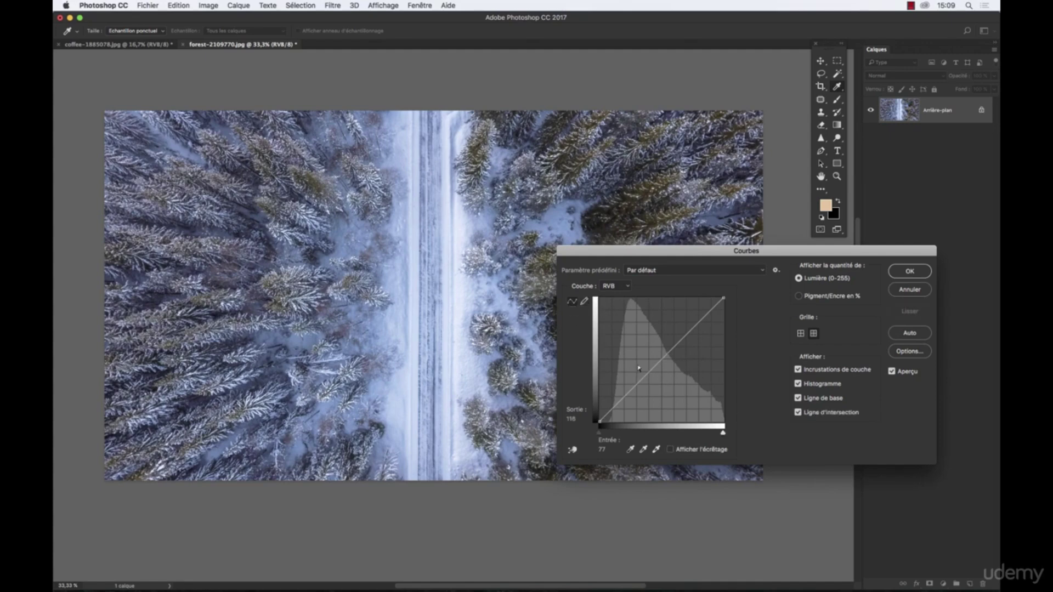
left_click(662, 359)
left_click_drag(661, 358, 662, 354)
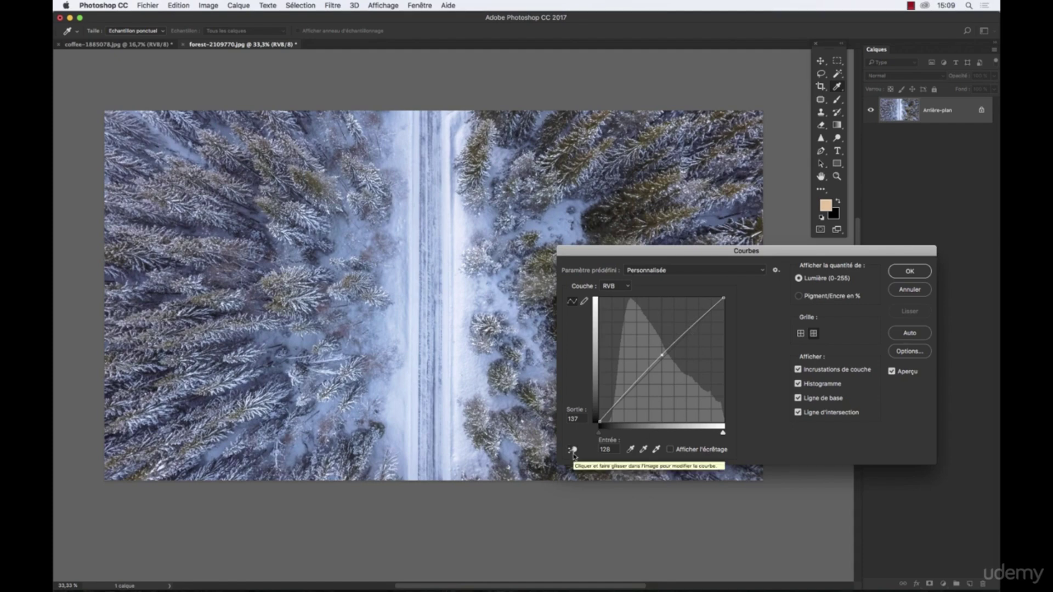
left_click(573, 452)
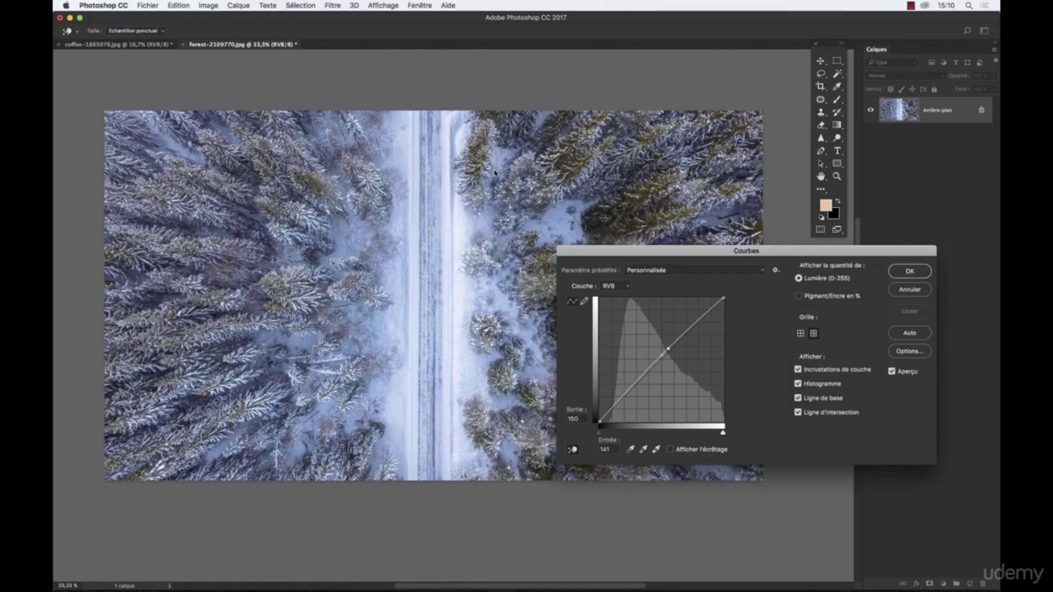
Adjust the RVB curve directly on the forest photo, raising the point at input 141 to output 154
left_click_drag(494, 174, 494, 172)
left_click_drag(653, 250, 646, 274)
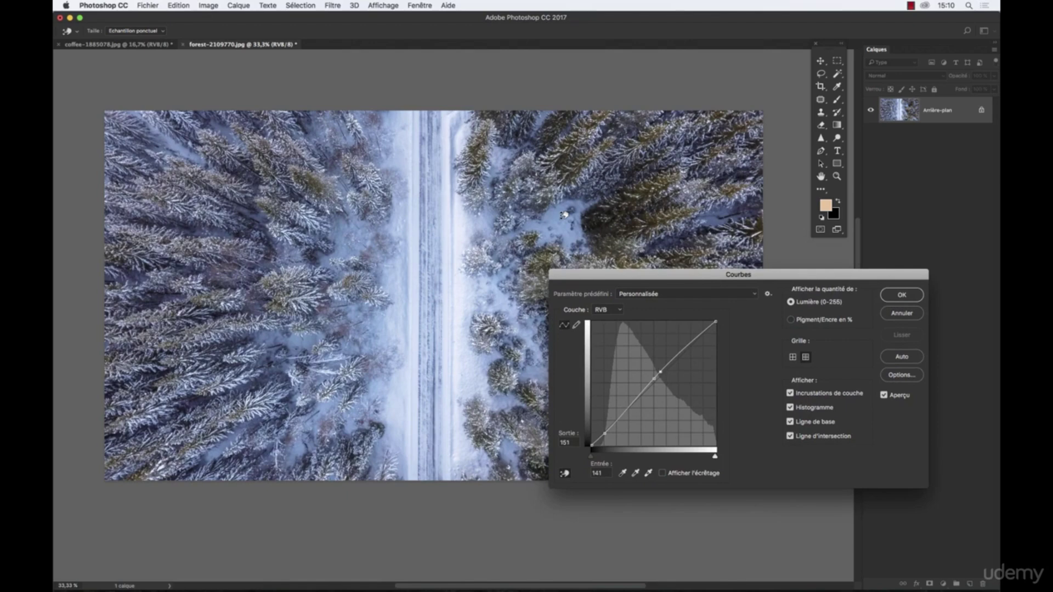
left_click_drag(564, 215, 561, 213)
left_click_drag(674, 279, 690, 189)
Place a Rouge curve point at input 127, output 124, and remove the trial highlight point at input 188, output 157
left_click(621, 219)
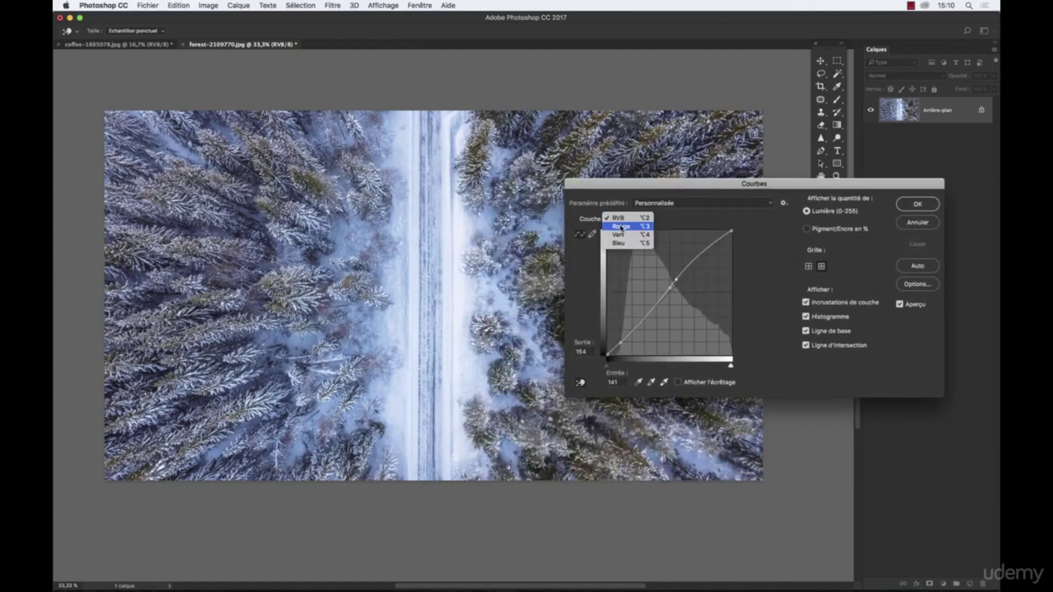
left_click(622, 227)
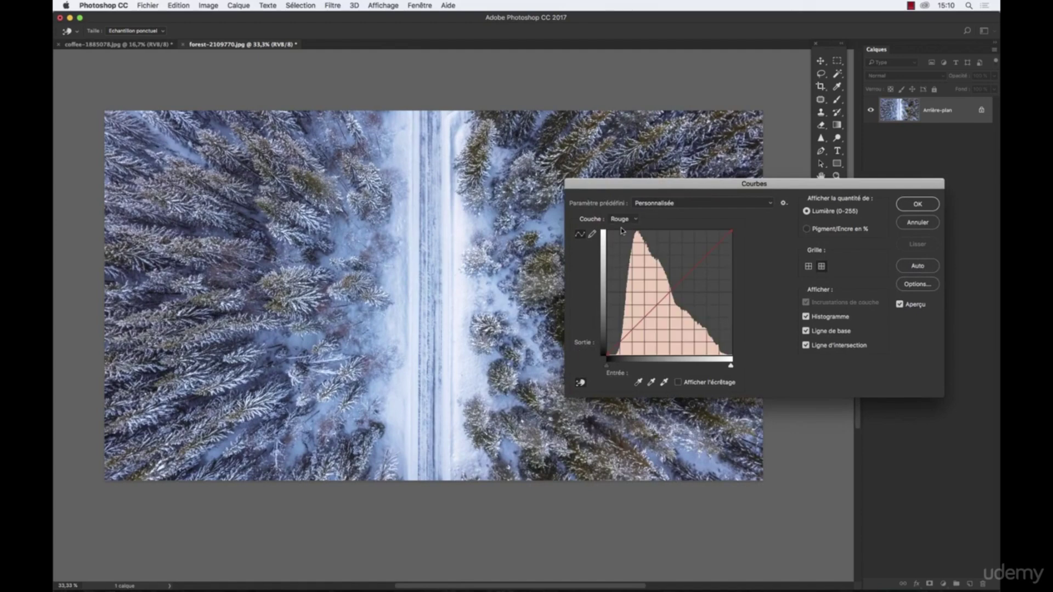
left_click(669, 295)
left_click(697, 269)
mouse_move(697, 269)
left_mouse_down()
mouse_move(697, 250)
mouse_move(699, 278)
left_mouse_up()
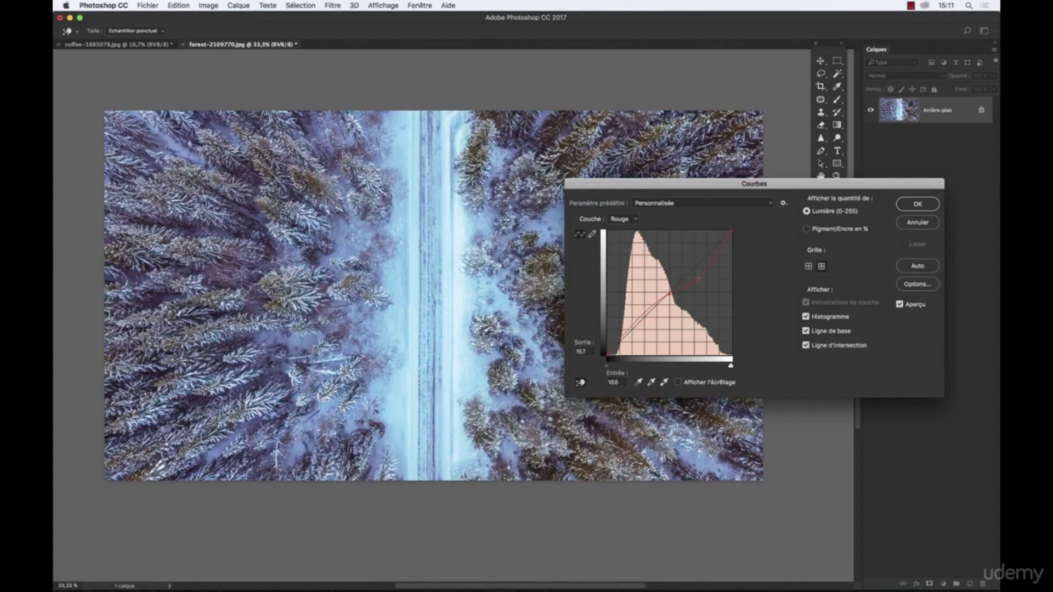
key("Delete")
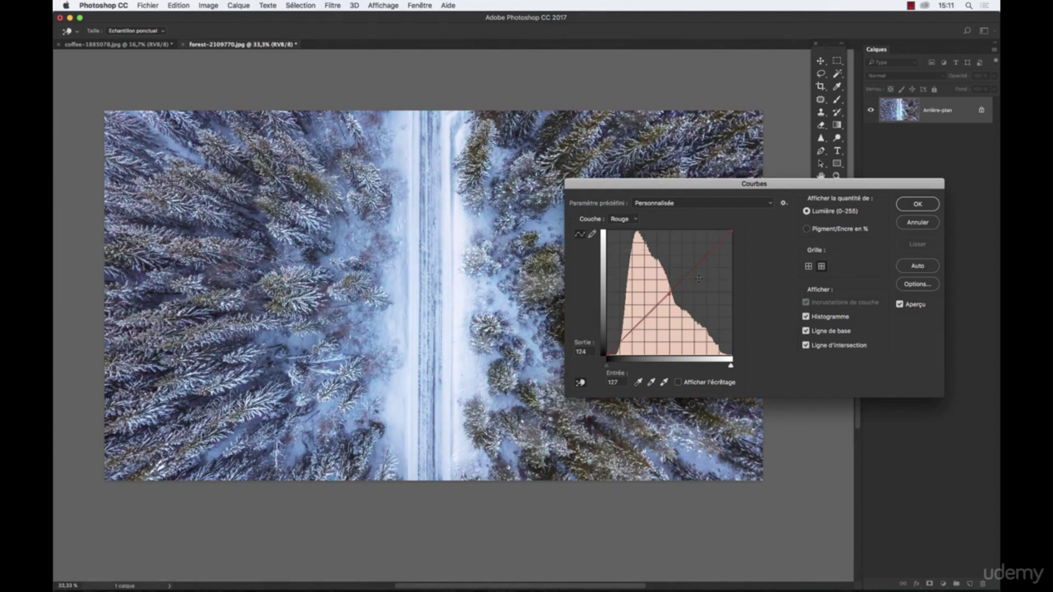
On the Bleu curve, place a midtone point at input 126, output 130, lower the highlights slightly, and add a shadow point
left_click(623, 220)
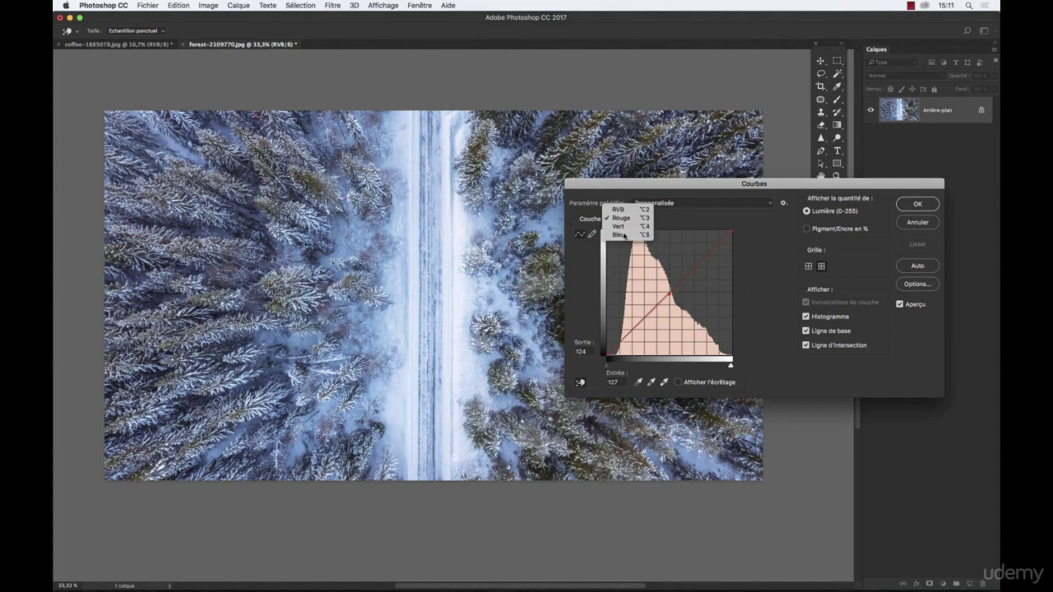
left_click(624, 236)
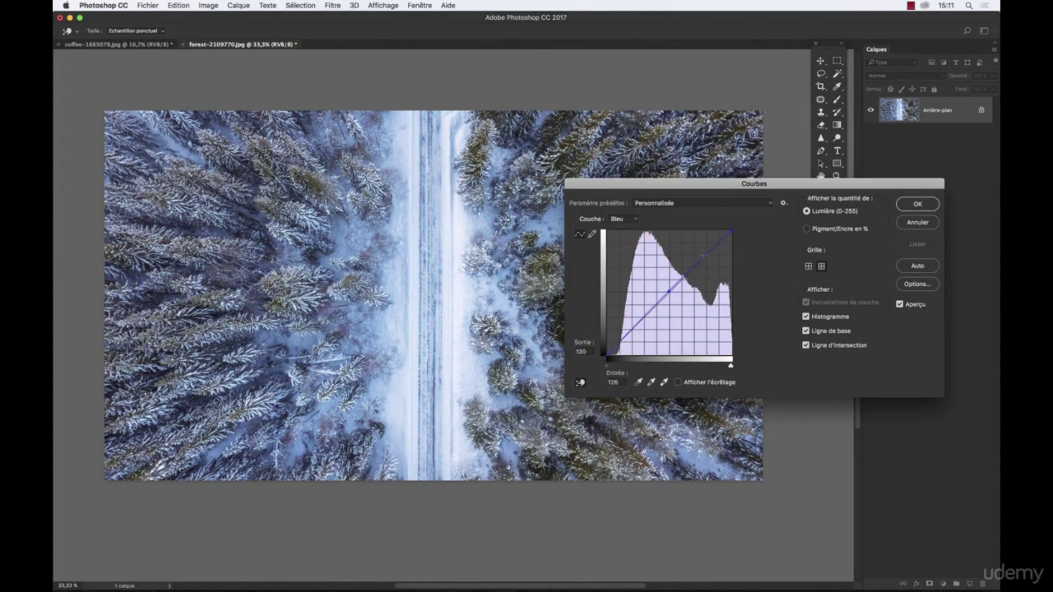
left_click_drag(702, 256, 703, 268)
left_click(641, 317)
Add midtone, highlight and shadow points to the Vert curve, the shadow one at input 66, output 74, and apply Courbes
left_click(622, 219)
left_click(635, 212)
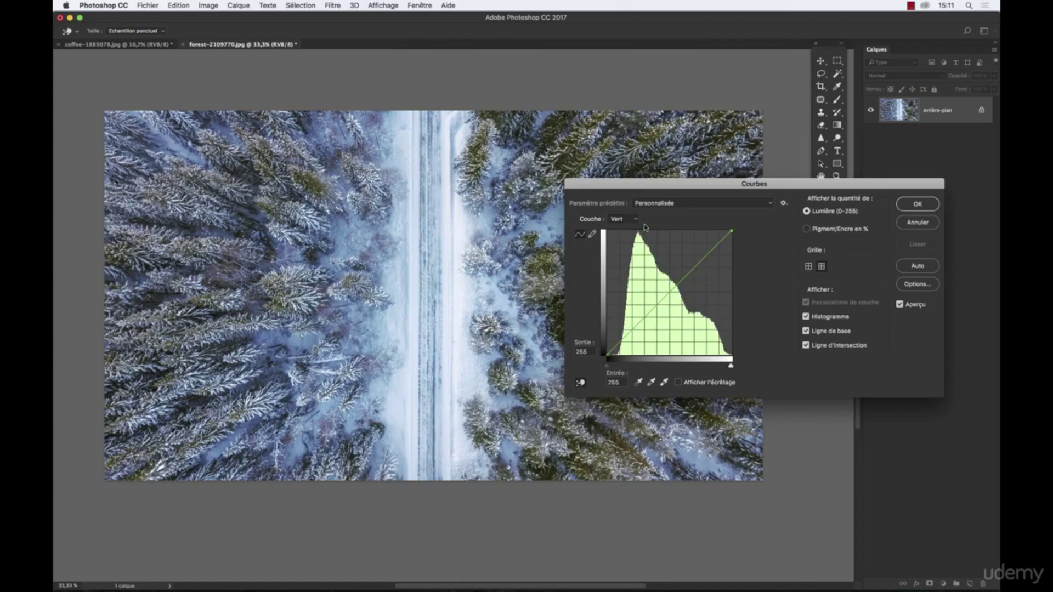
left_click(670, 292)
left_click(694, 266)
left_click(640, 318)
left_click_drag(775, 186, 631, 124)
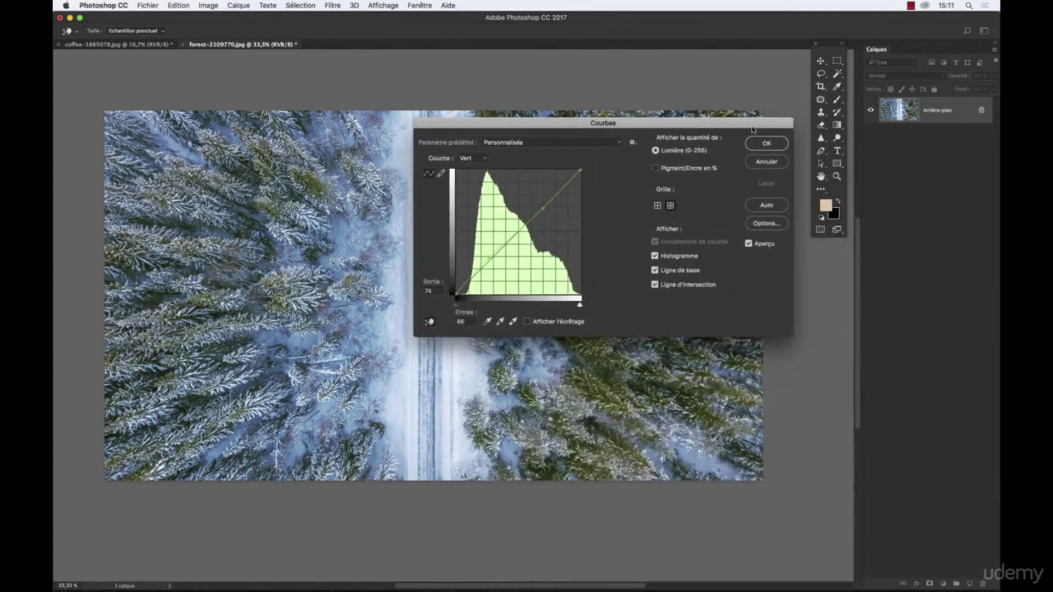
left_click(762, 143)
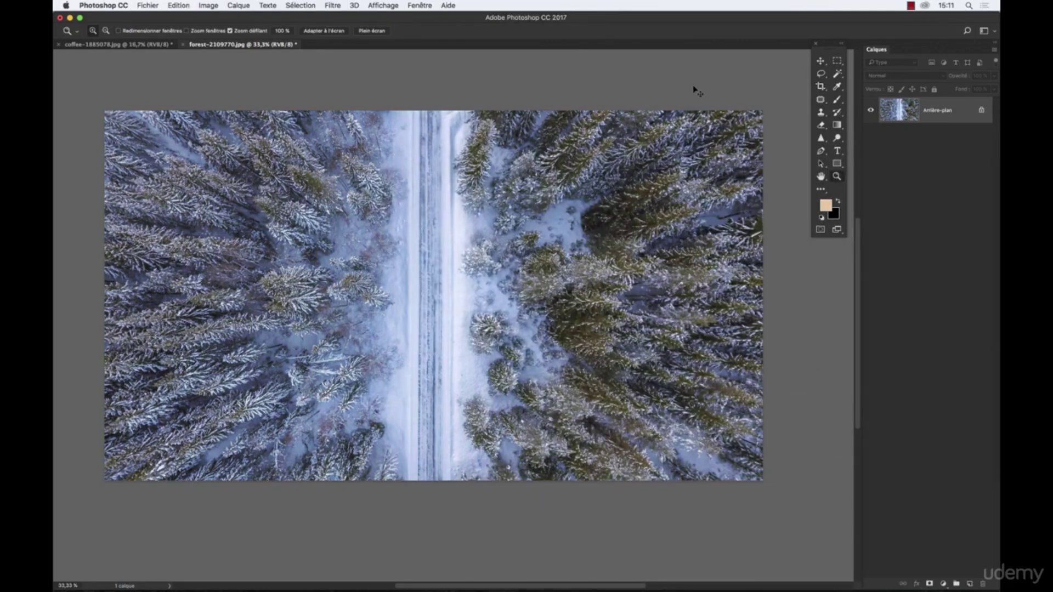
Compare the forest photo before and after the curve correction, keeping the corrected version
key("ctrl+z")
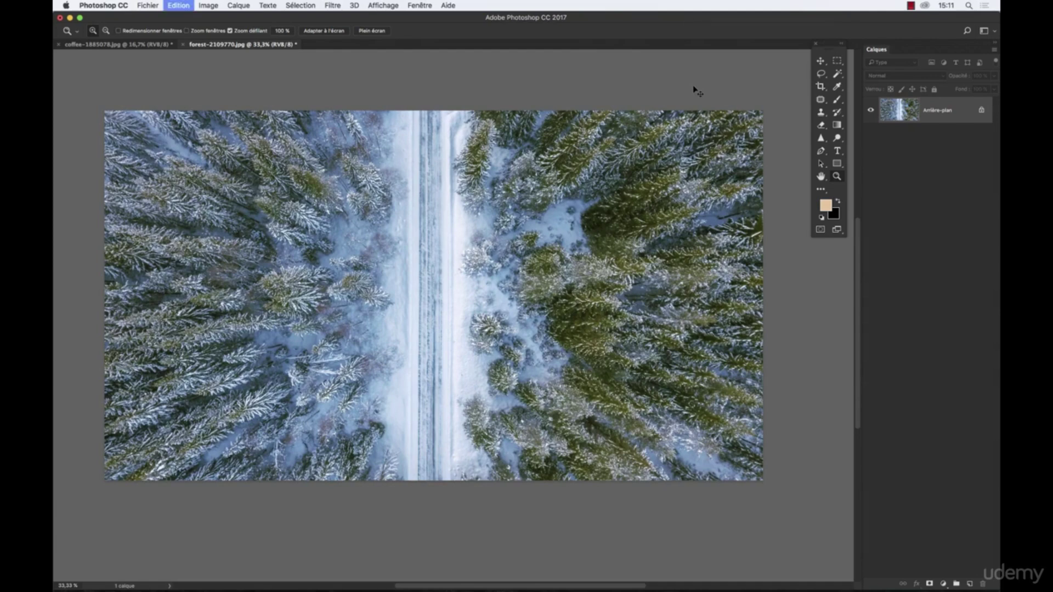
key("ctrl+z")
key("super+m")
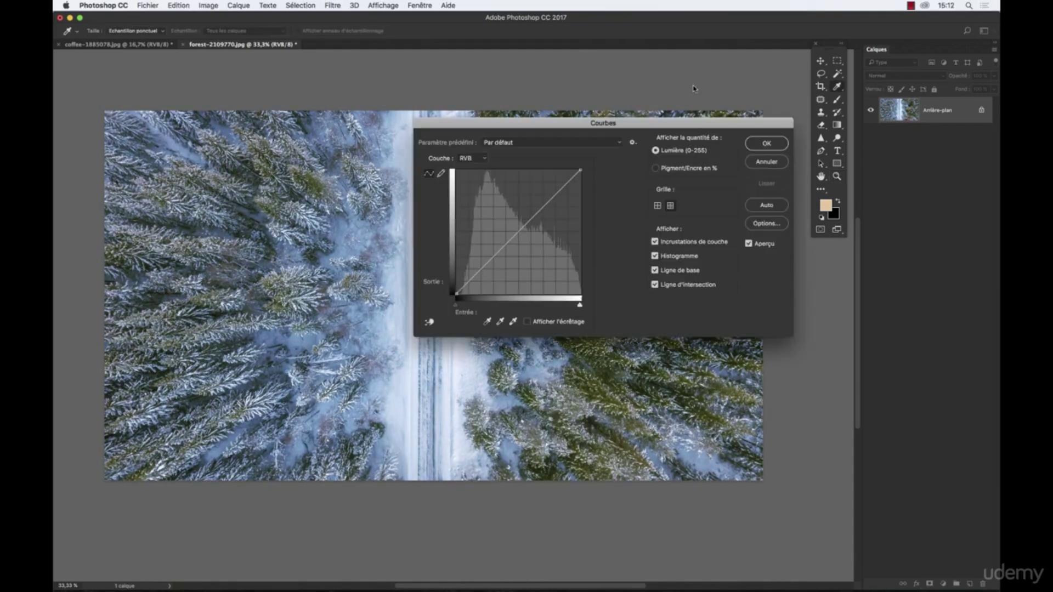
left_click(756, 162)
Reopen Courbes and compare the Pigment/Encre en % and Lumière (0-255) displays, ending on Lumière (0-255)
left_click(208, 5)
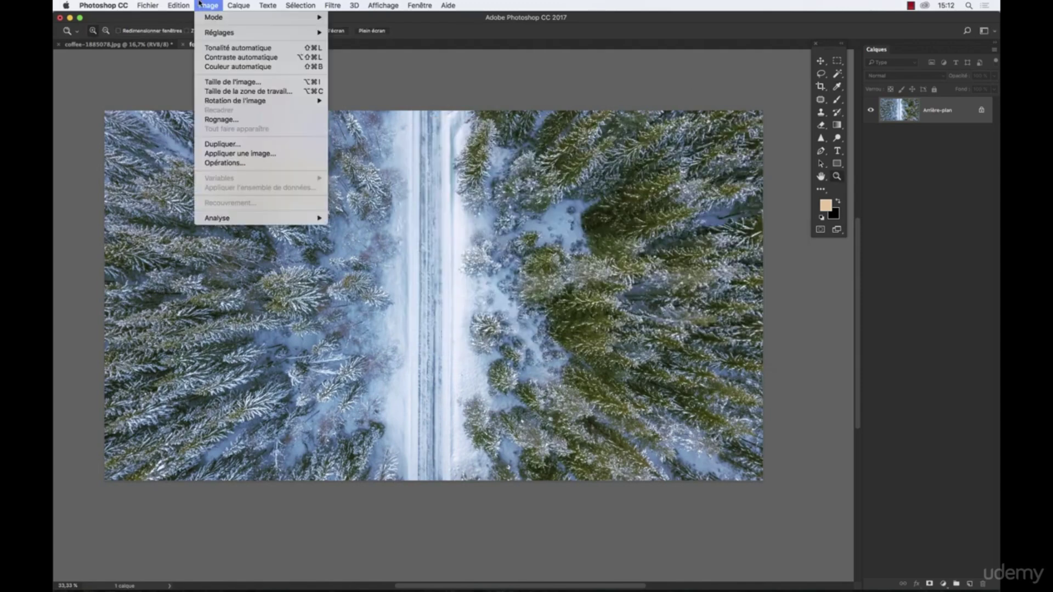
mouse_move(241, 33)
left_click(378, 53)
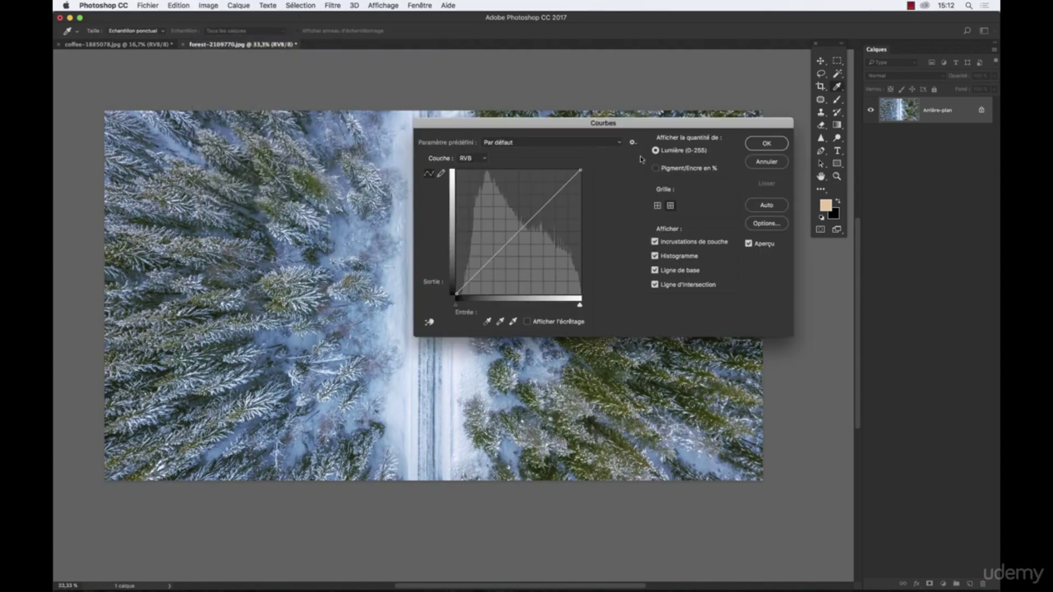
left_click_drag(551, 124, 665, 204)
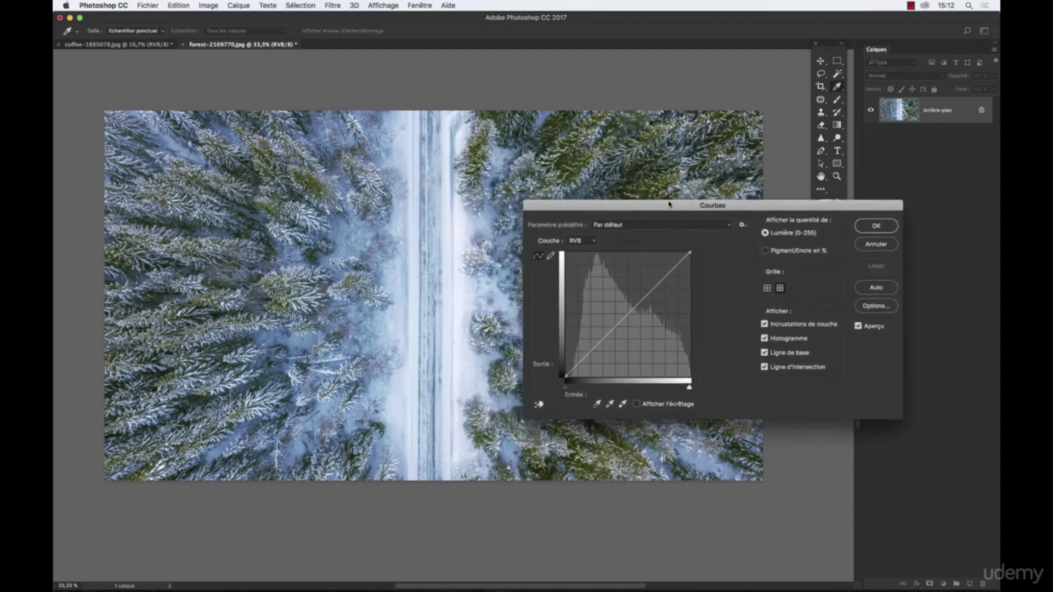
left_click(771, 248)
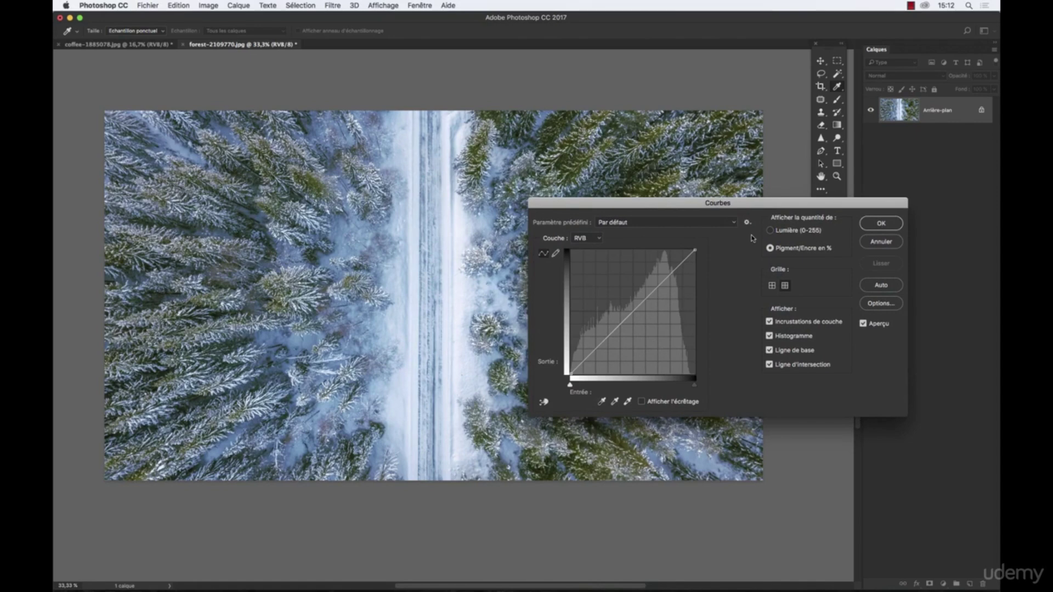
left_click(771, 231)
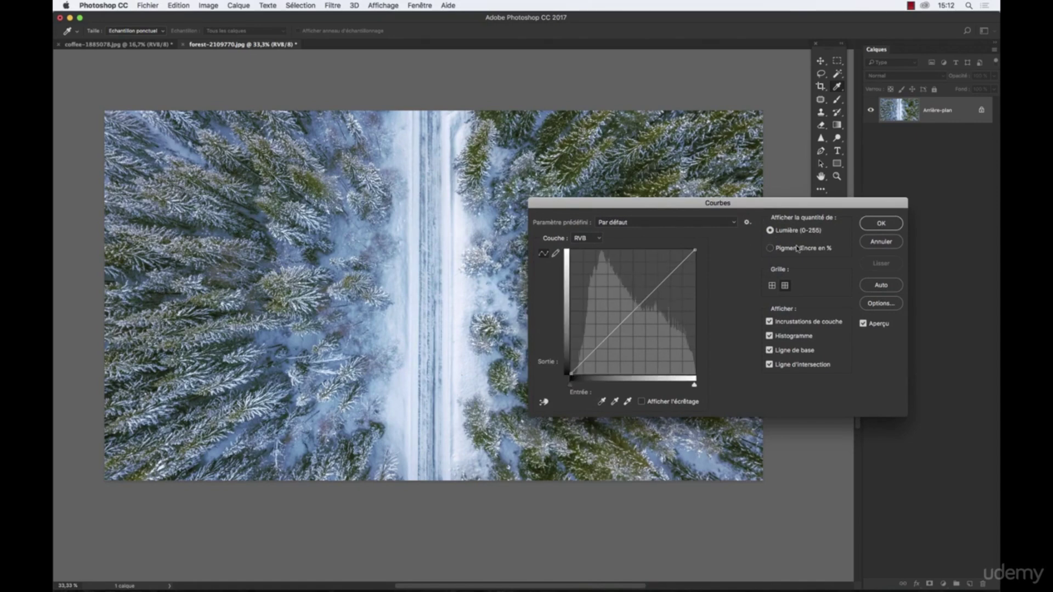
left_click(770, 247)
left_click(770, 232)
left_click(770, 248)
left_click(770, 233)
left_click_drag(836, 205, 784, 197)
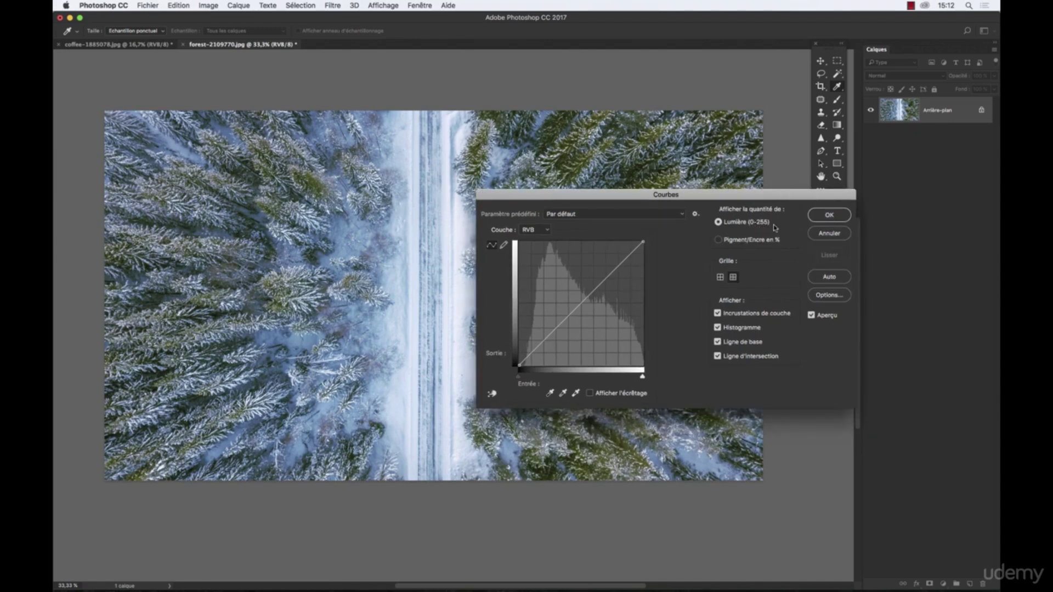
left_click(718, 241)
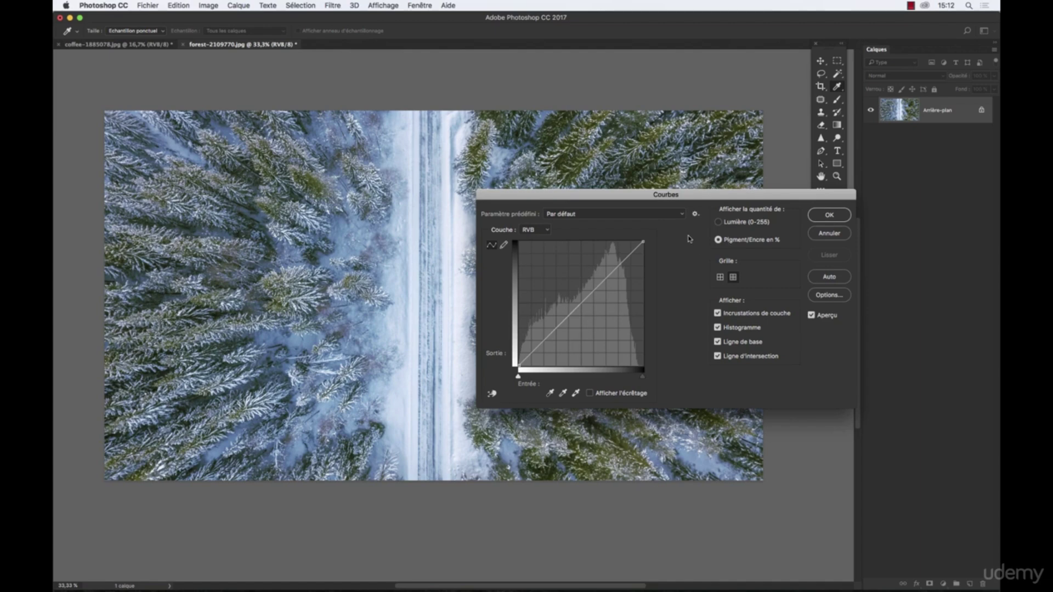
left_click(718, 222)
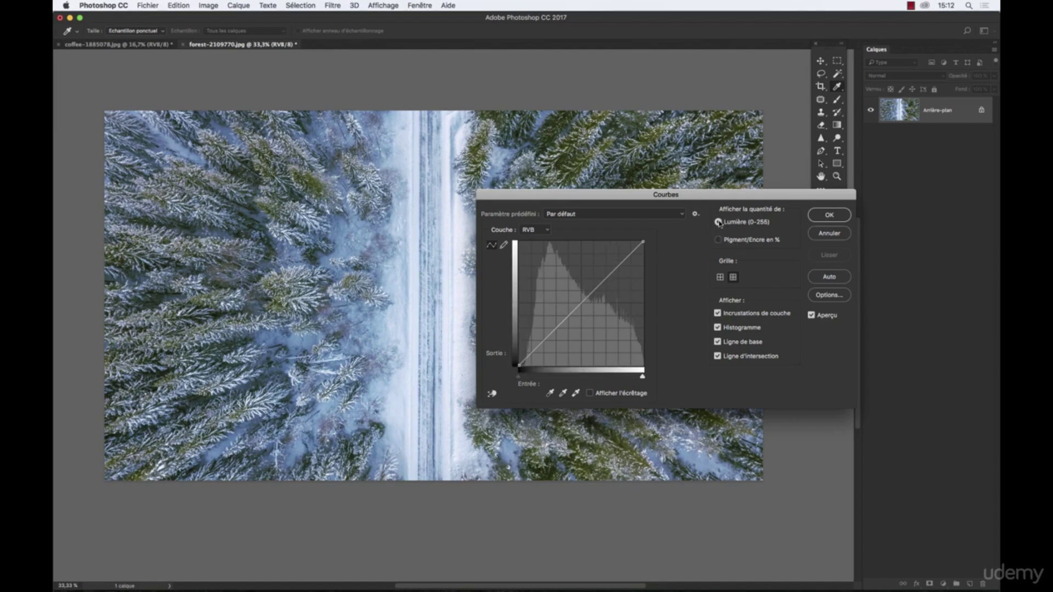
left_click(719, 241)
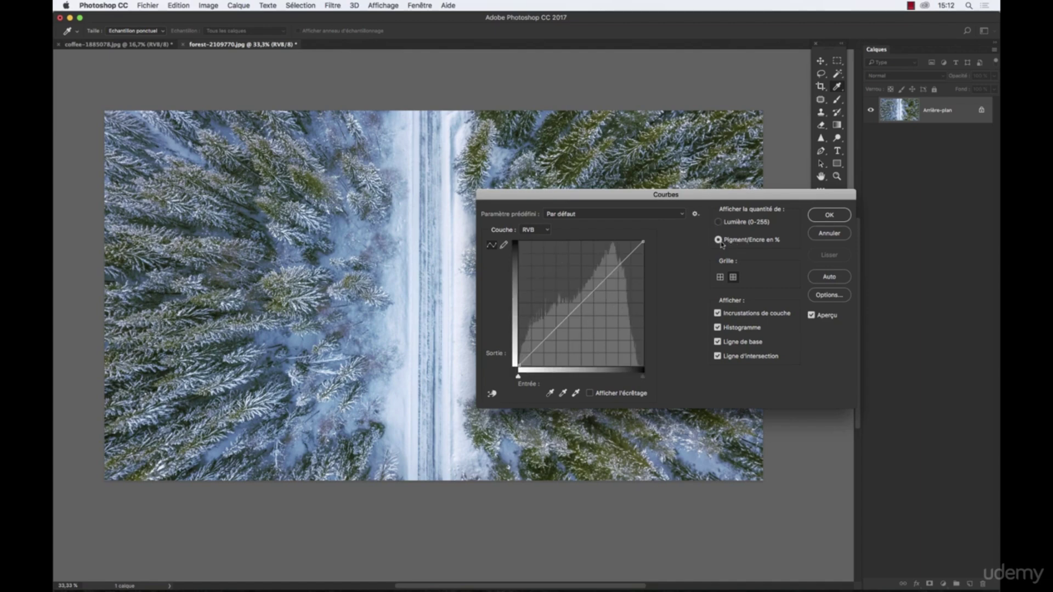
left_click(719, 222)
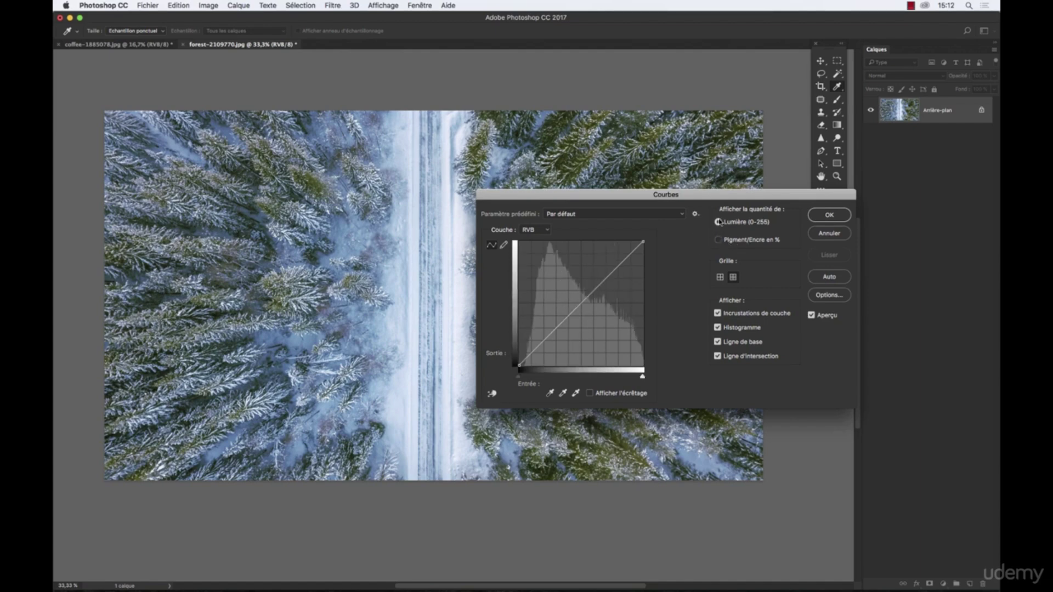
Compare the curve grid sizes, hide the histogram, and place an RVB point at input 126, output 129
left_click(720, 277)
left_click(734, 278)
left_click(718, 328)
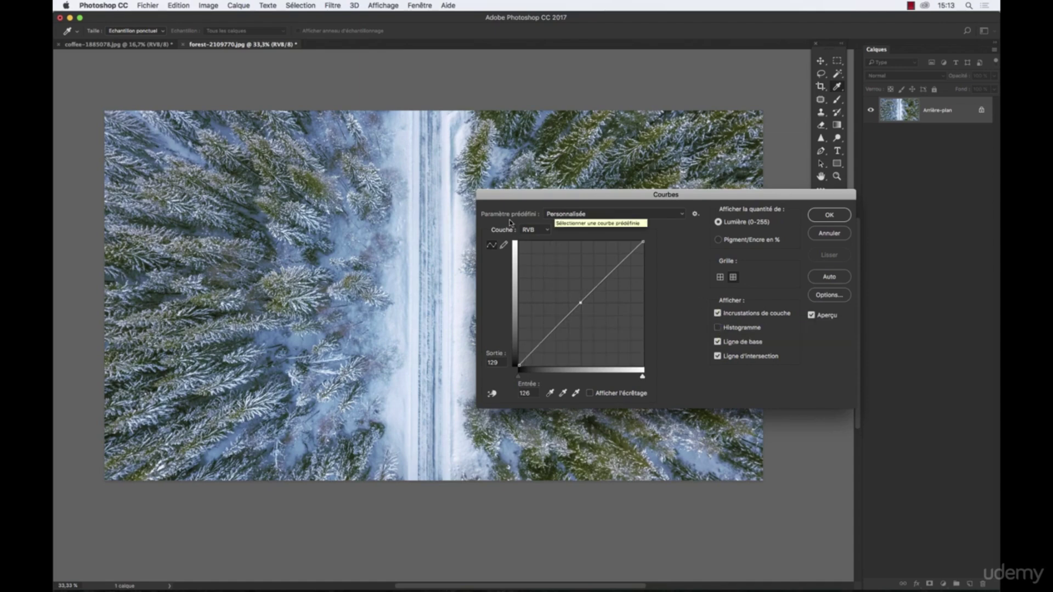
Add a Rouge curve point at input 134, output 160, and compare the RVB view with and without channel overlays
left_click(529, 230)
left_click(531, 237)
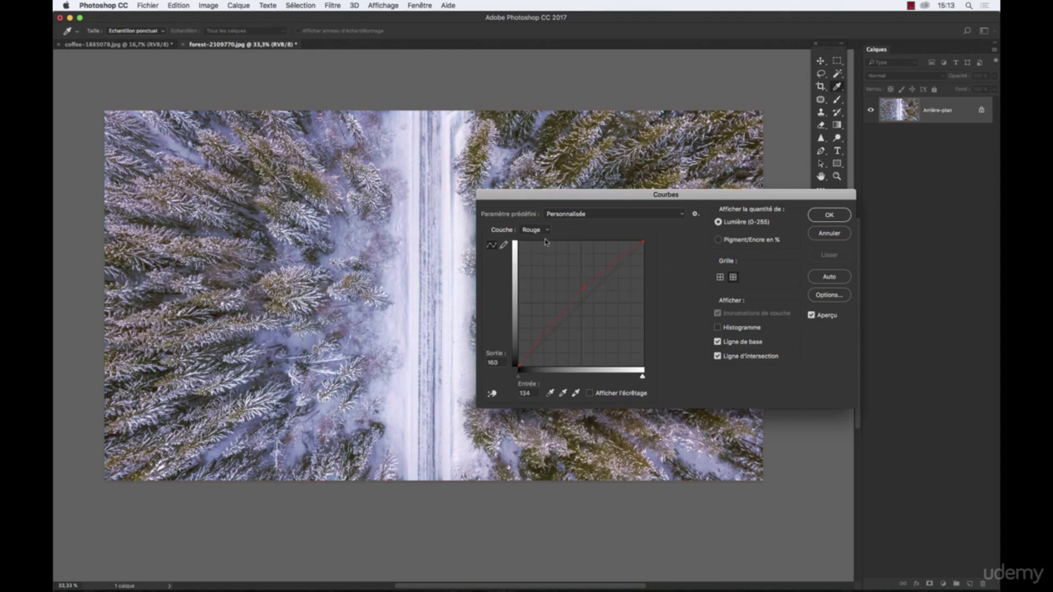
left_click(546, 230)
left_click(539, 221)
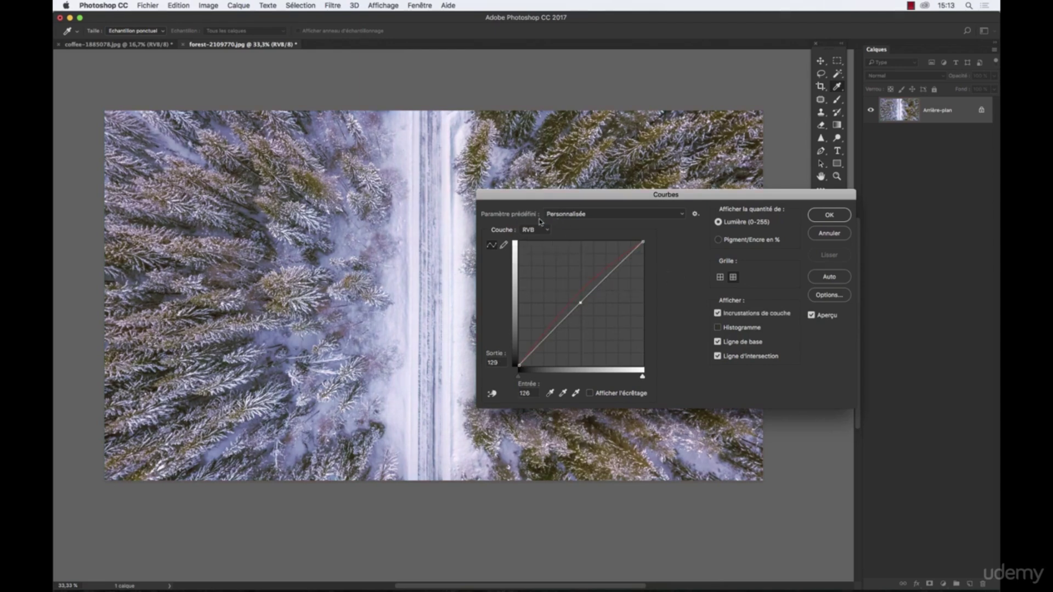
left_click(717, 313)
left_click(717, 313)
Lower the Vert curve with a point at input 144, output 113, and toggle the channel overlays in the RVB view
left_click(540, 230)
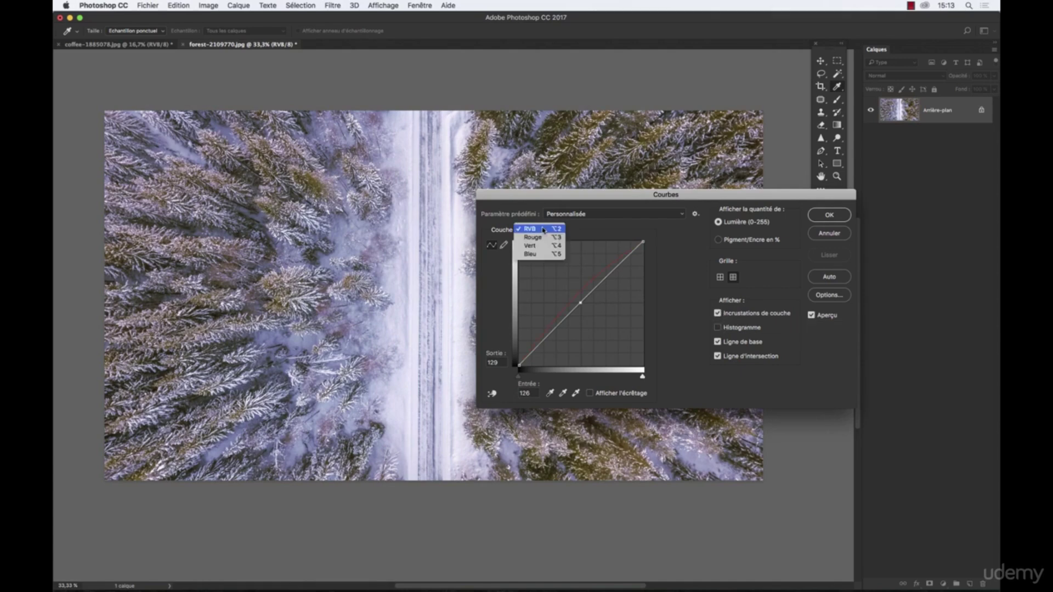
left_click(548, 251)
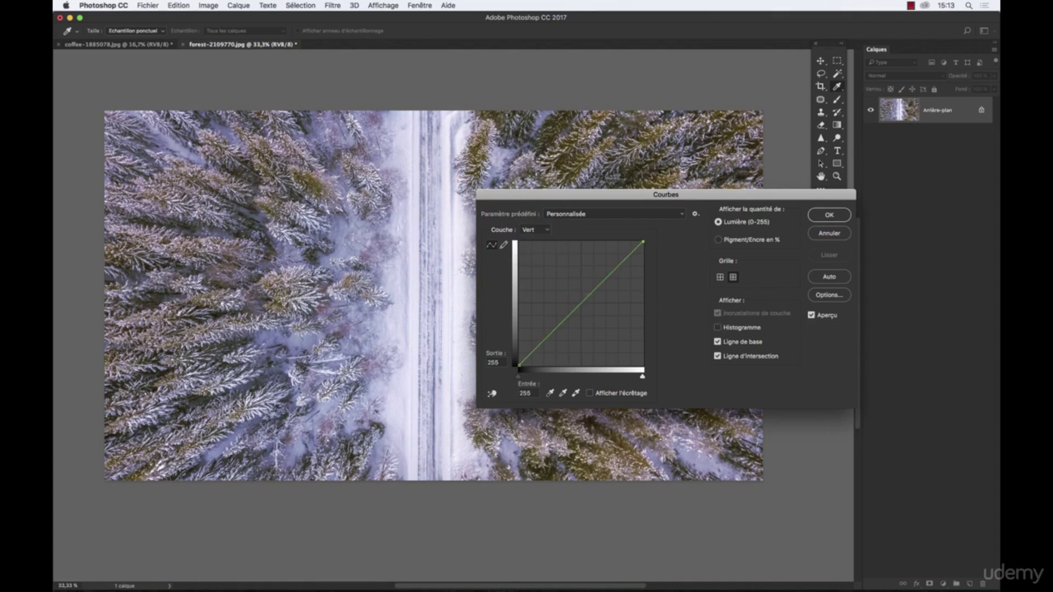
left_click(545, 231)
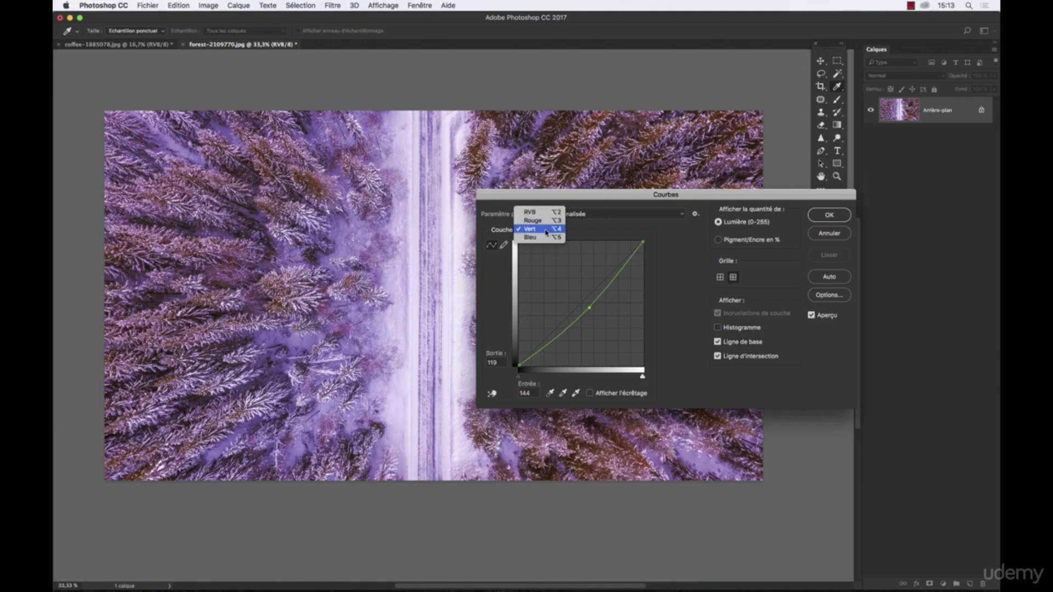
left_click(540, 212)
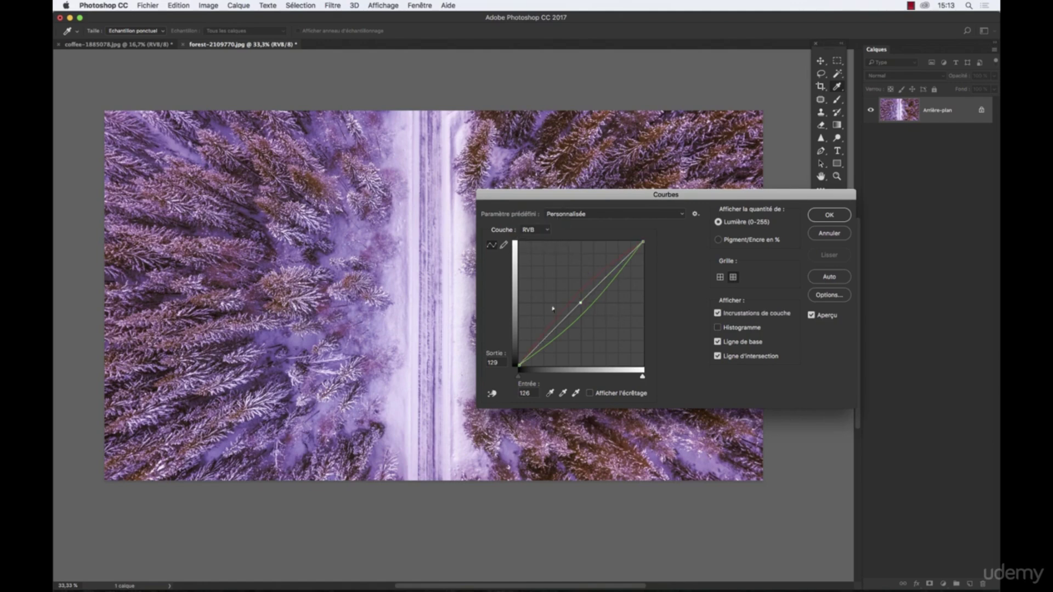
left_click(717, 313)
left_click(717, 313)
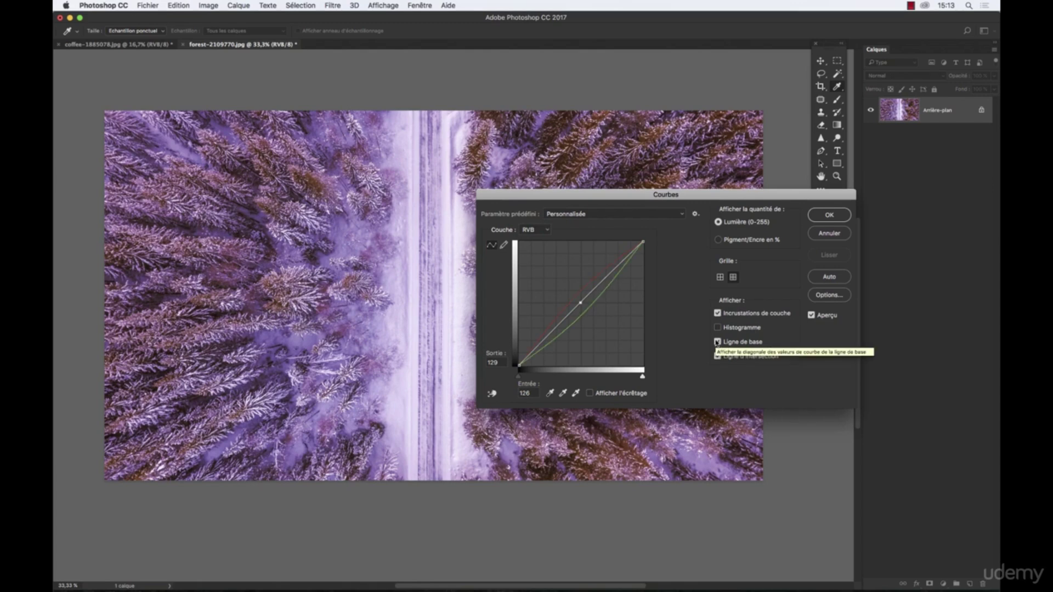
Hide the channel overlays, baseline and intersection line while moving the RVB black point to input 97, output 151
left_click(716, 342)
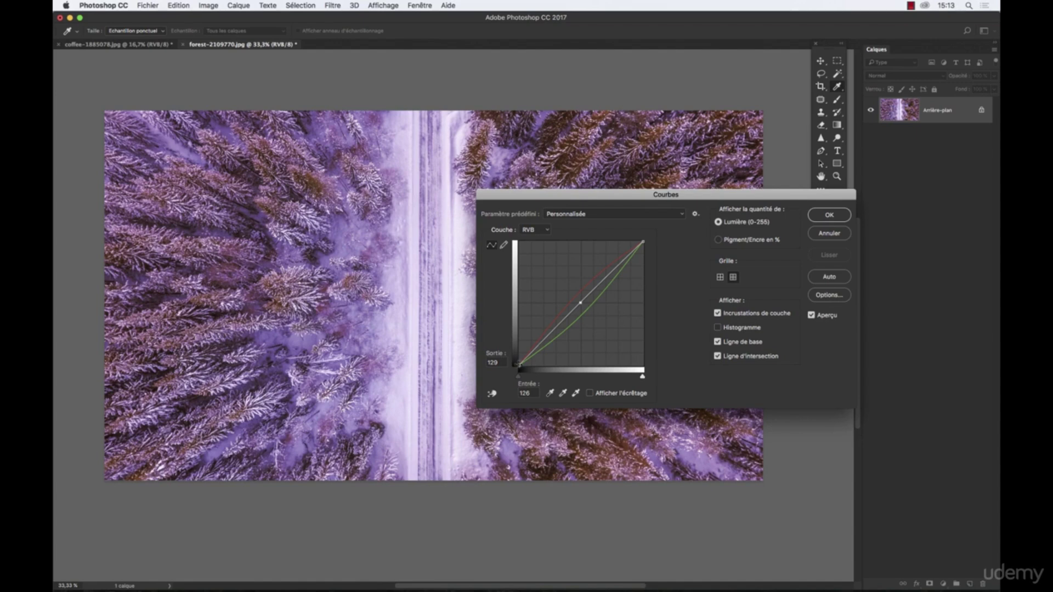
left_click_drag(519, 364, 552, 311)
left_click(717, 356)
left_click(718, 313)
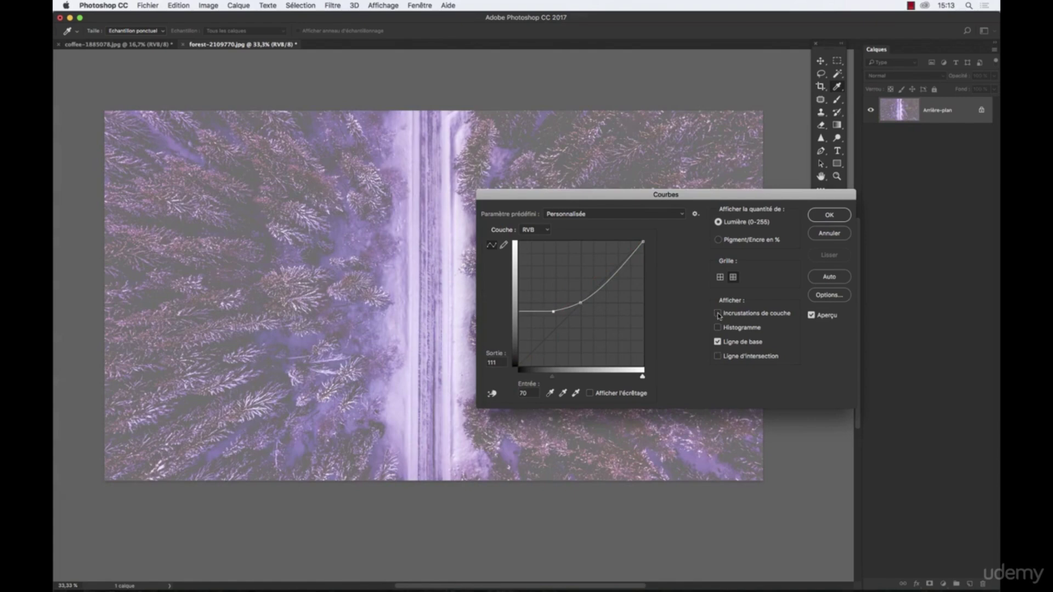
left_click(717, 341)
left_click_drag(552, 311, 566, 291)
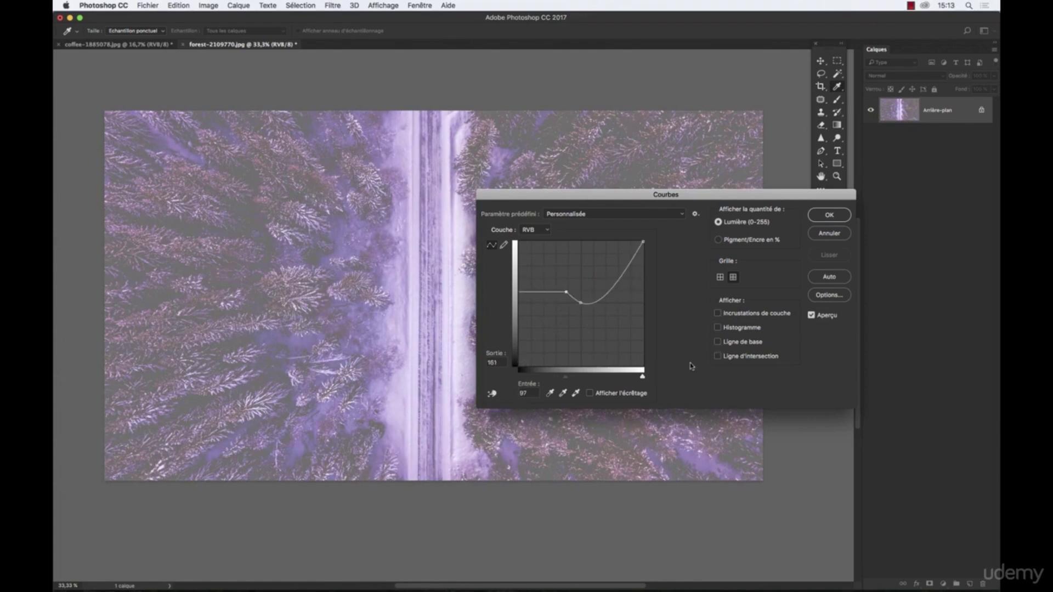
Show the baseline and intersection line again, move the RVB black point to input 31, output 3, and cancel Courbes
left_click(717, 356)
left_click(717, 313)
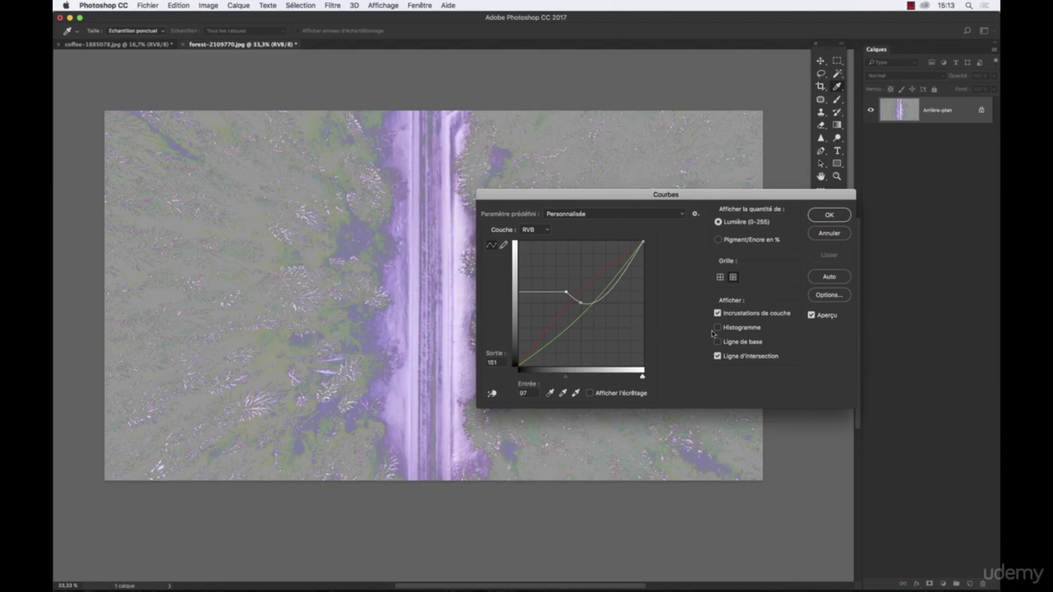
left_click(718, 342)
left_click(717, 314)
left_click_drag(566, 291, 534, 363)
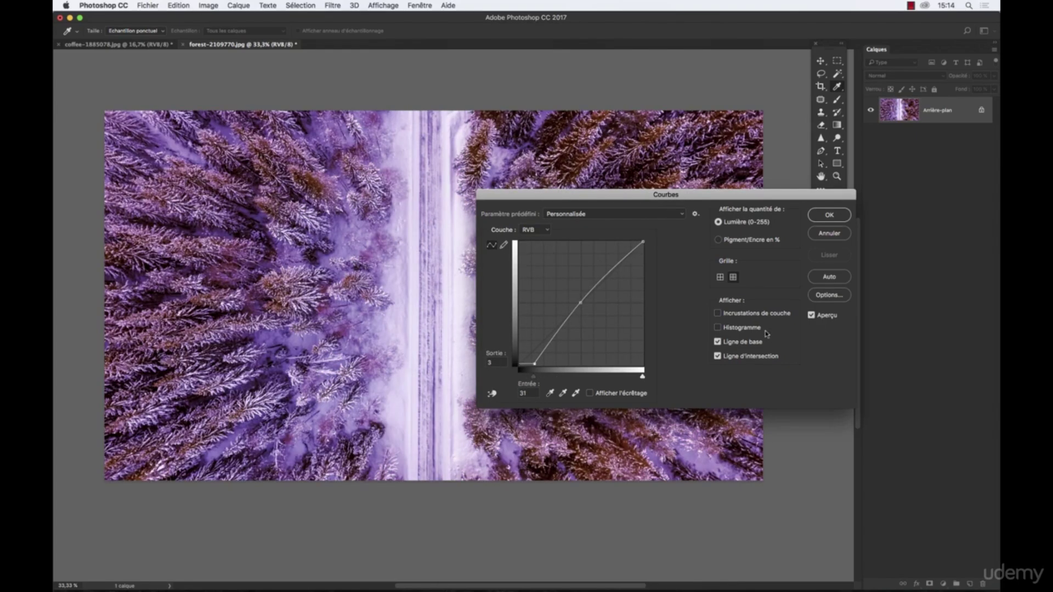
left_click(836, 237)
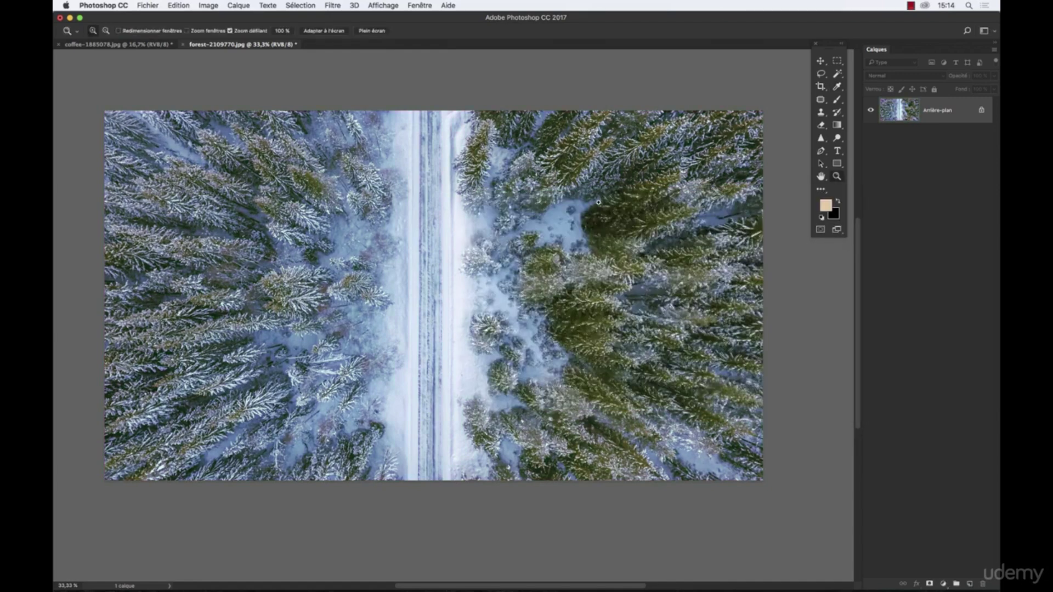
Reopen Courbes and redraw the RVB curve freehand with the pencil from the shadows to the highlights in three strokes
key("super+m")
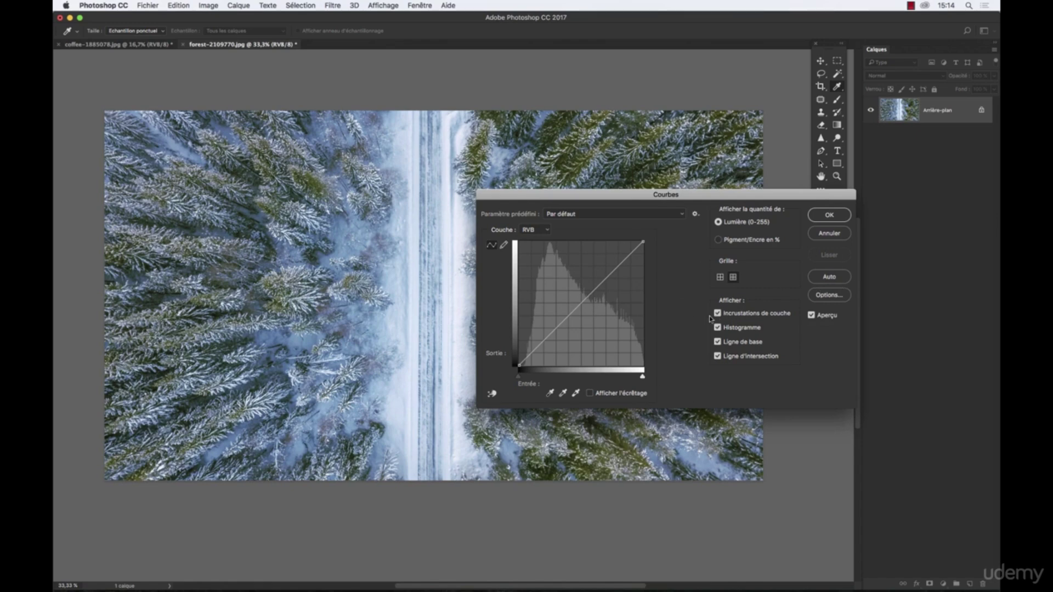
left_click(504, 245)
mouse_move(534, 346)
left_mouse_down()
mouse_move(563, 337)
mouse_move(570, 307)
mouse_move(607, 300)
mouse_move(622, 258)
mouse_move(643, 249)
left_mouse_up()
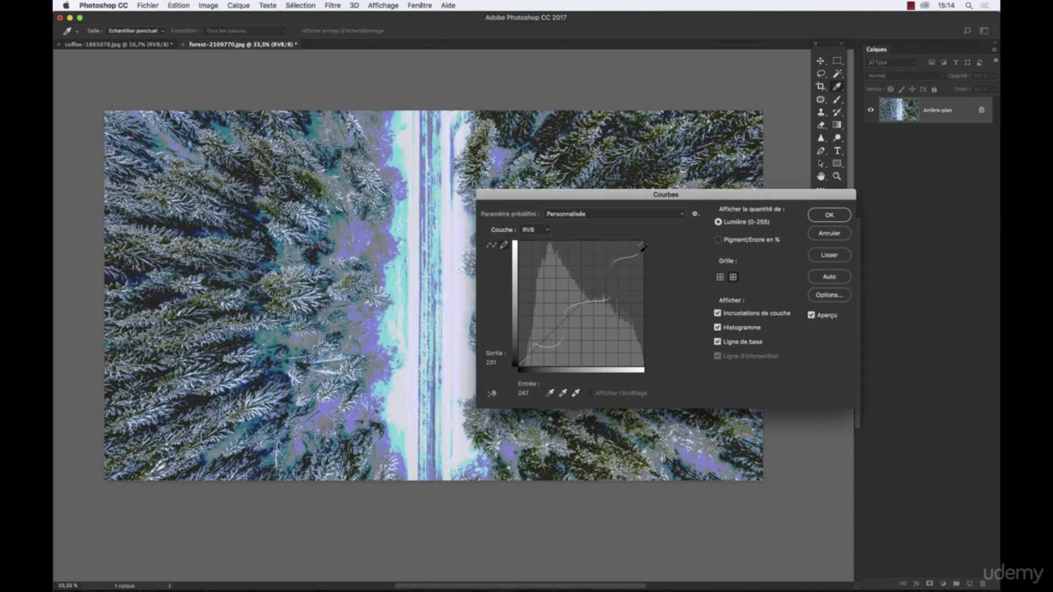
mouse_move(525, 357)
left_mouse_down()
mouse_move(549, 314)
mouse_move(598, 292)
mouse_move(640, 248)
left_mouse_up()
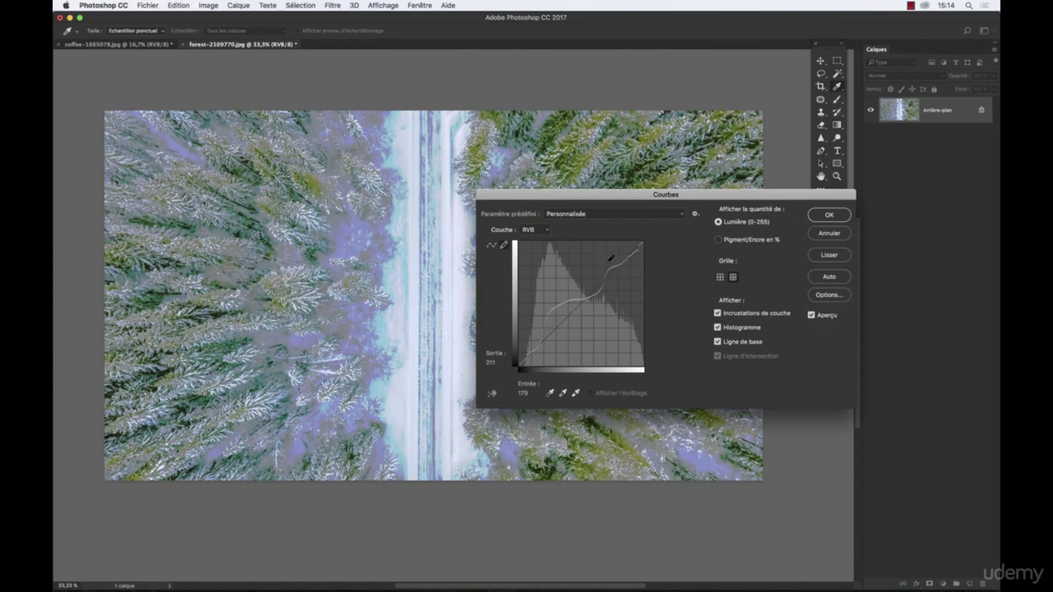
mouse_move(521, 363)
left_mouse_down()
mouse_move(560, 299)
mouse_move(609, 285)
mouse_move(631, 256)
left_mouse_up()
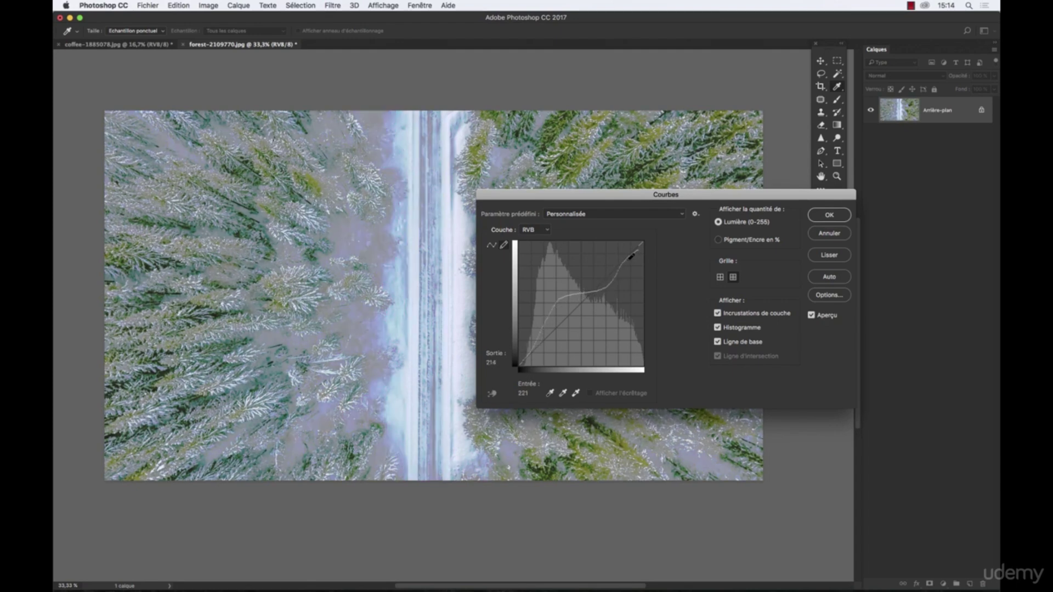
Try the Curves presets Traitement croisé, Plus foncé, Contraste accentué and Plus clair on the forest image, and discard the adjustment
left_click(629, 214)
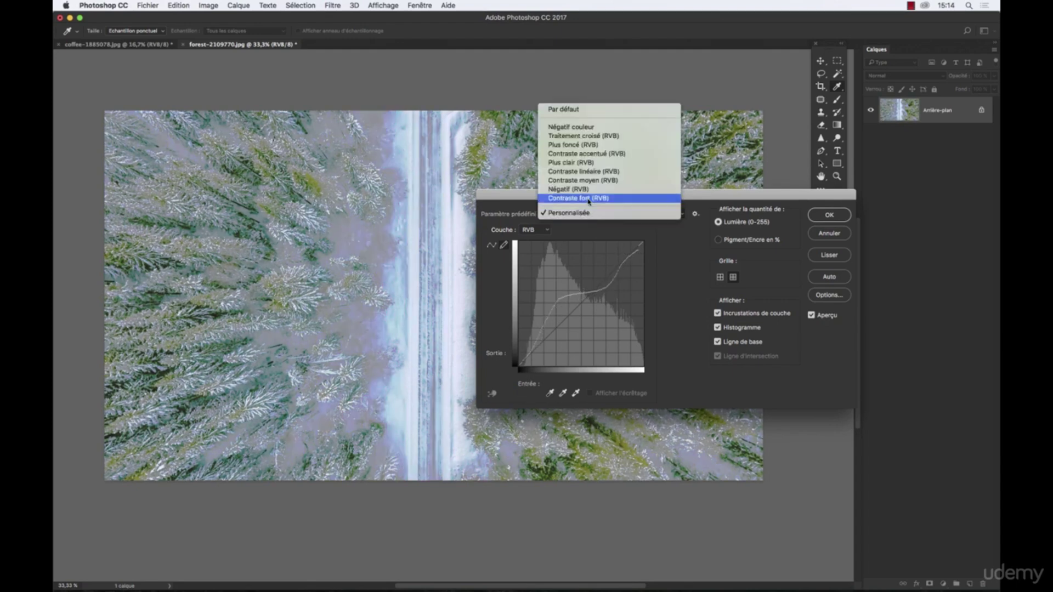
left_click(623, 137)
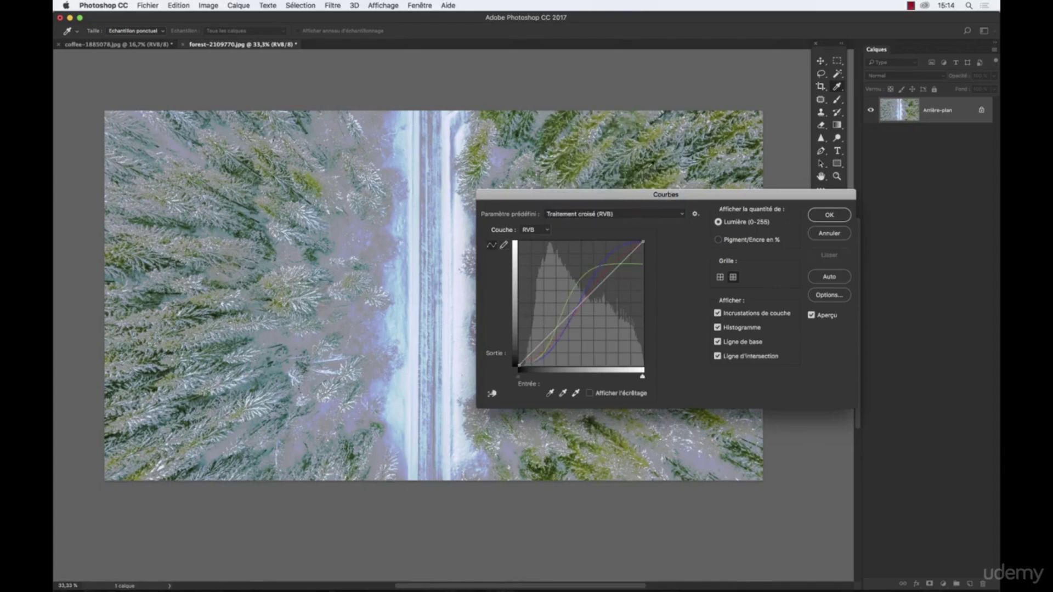
left_click(620, 213)
left_click(614, 222)
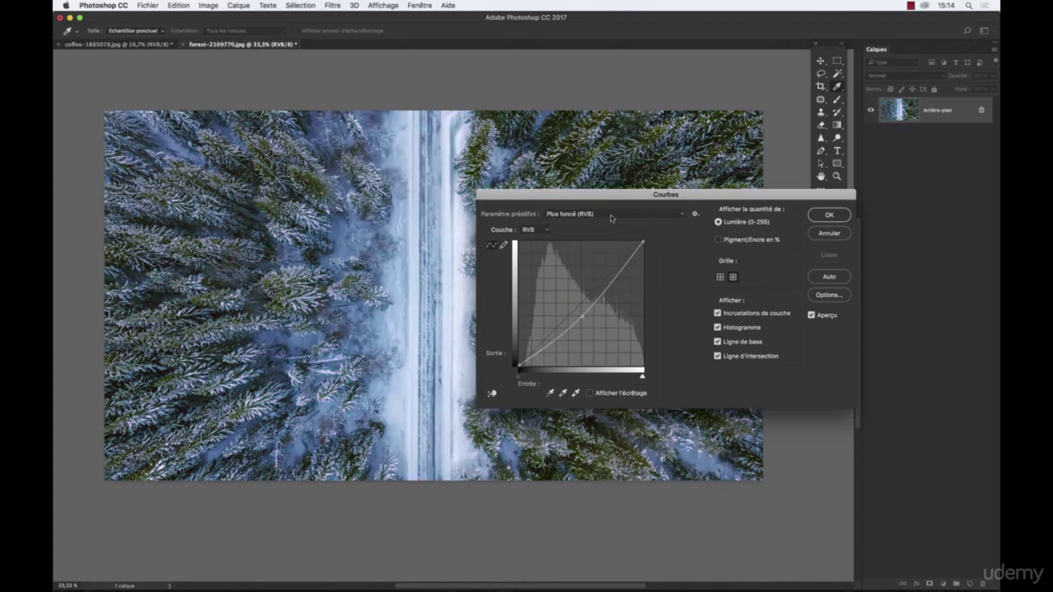
left_click(611, 218)
left_click(610, 222)
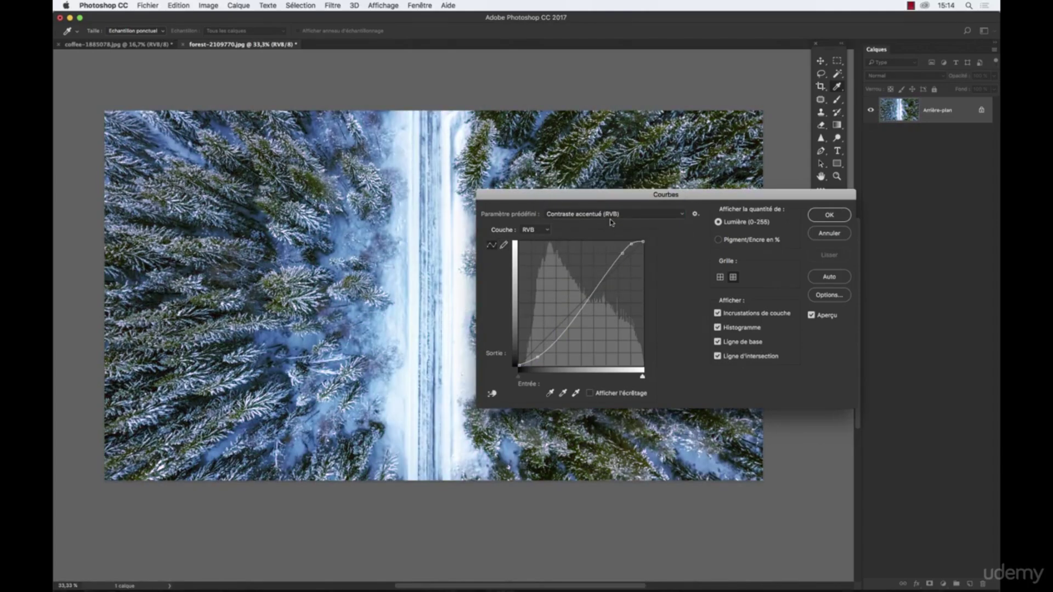
left_click(610, 220)
left_click(613, 219)
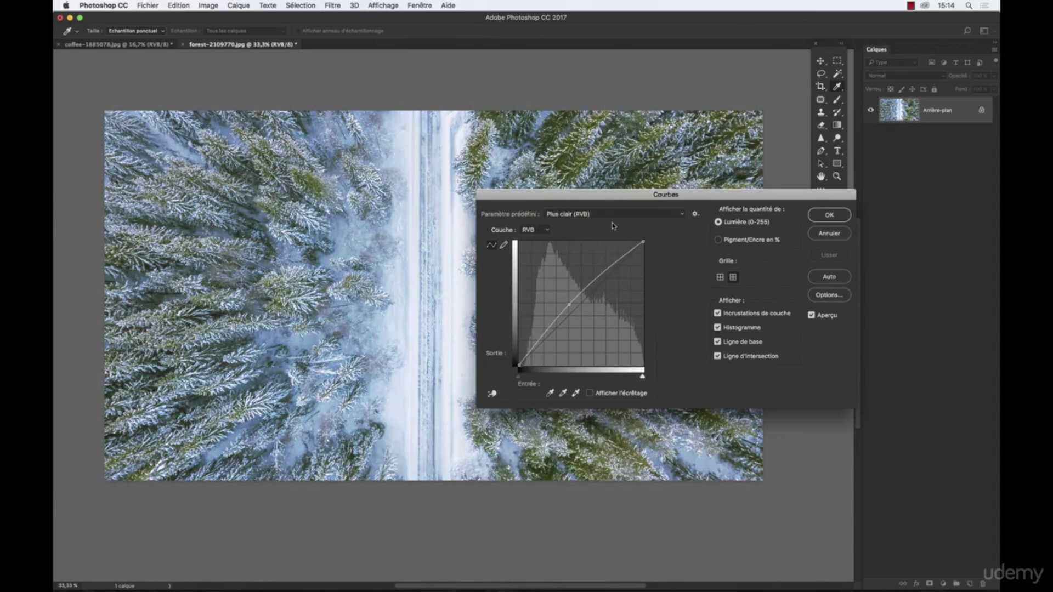
left_click(829, 234)
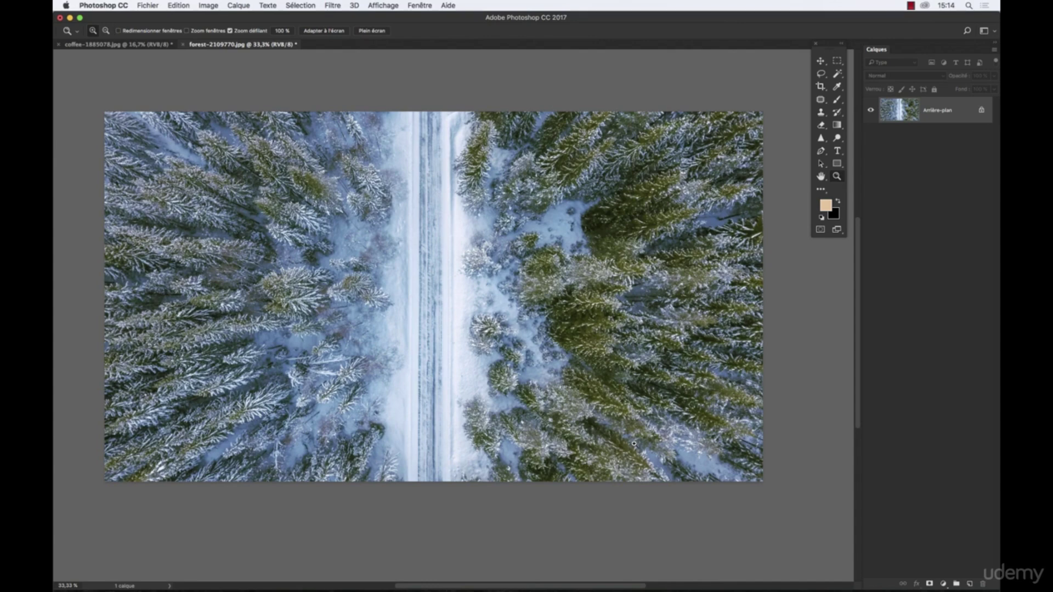
Reopen Curves, add a midpoint at input 126, output 129 to the RVB curve, and try the on-image adjustment tool
key("super+m")
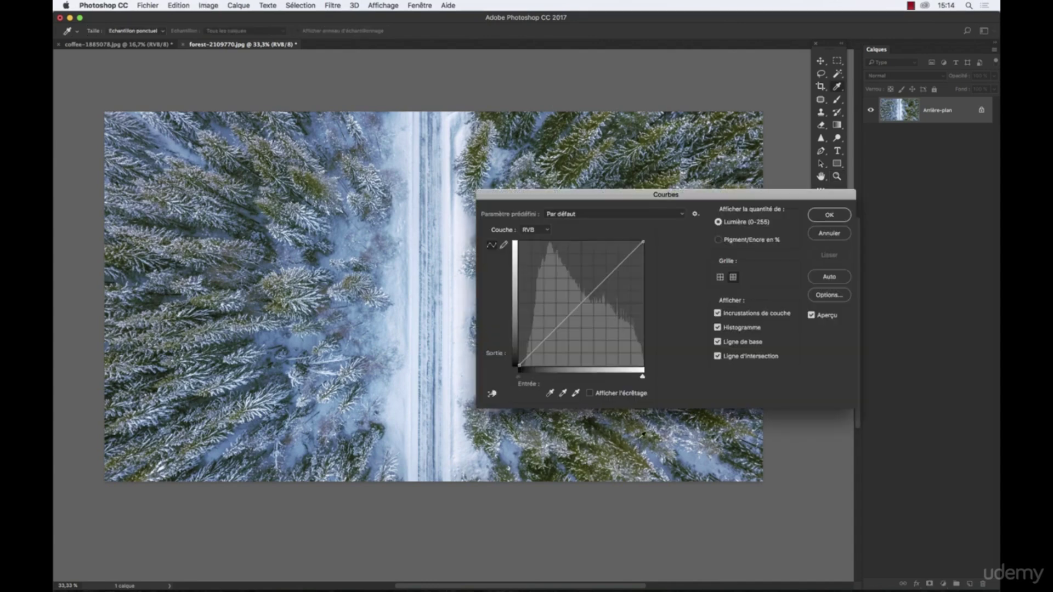
left_click(581, 305)
left_click(533, 229)
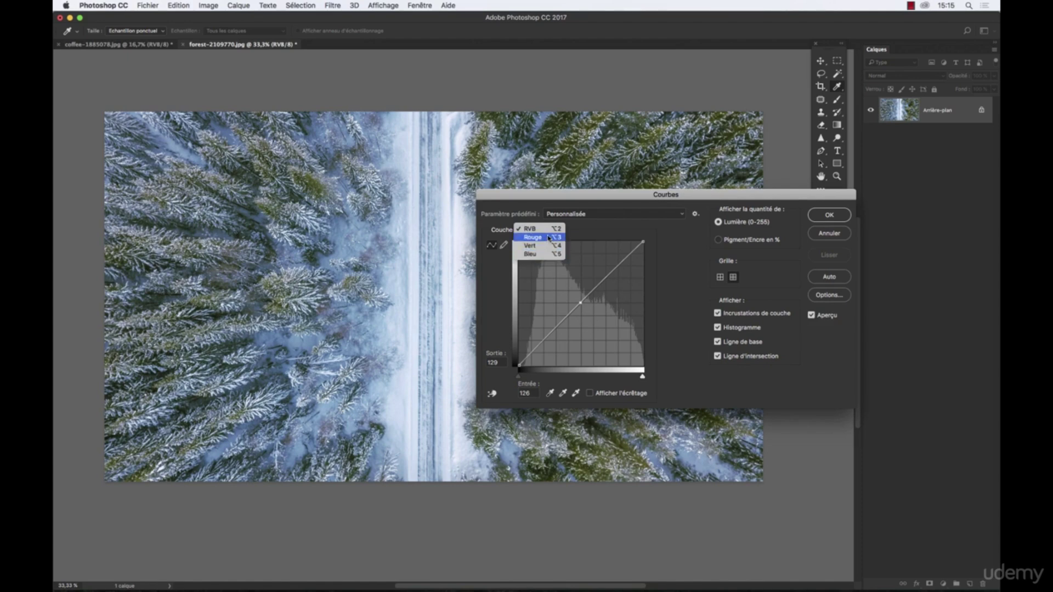
left_click(494, 397)
left_click(493, 395)
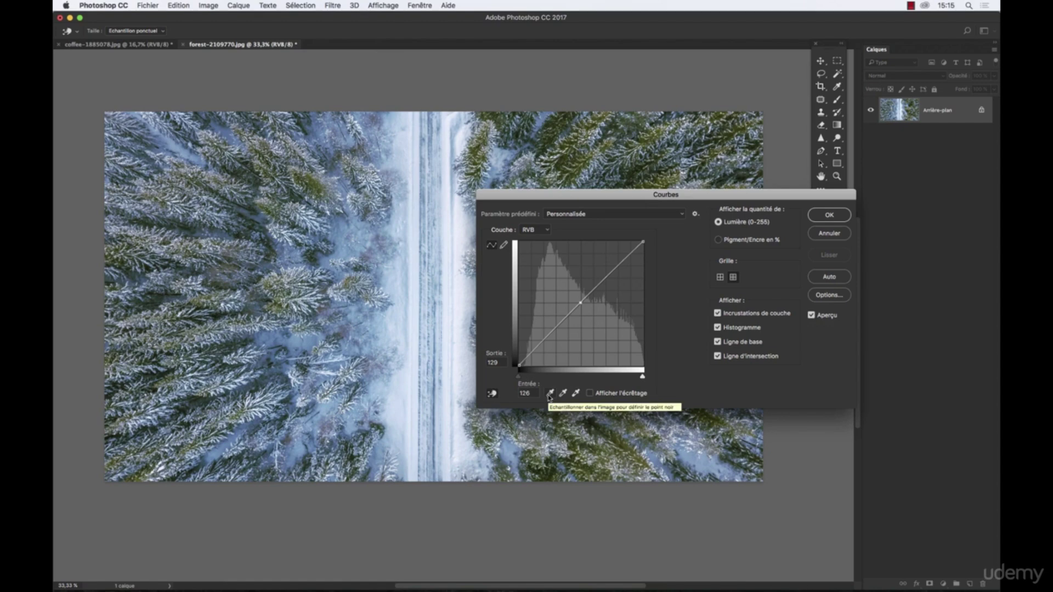
Turn on the clipping display in Curves and move the dialog aside to uncover more of the image
left_click(590, 393)
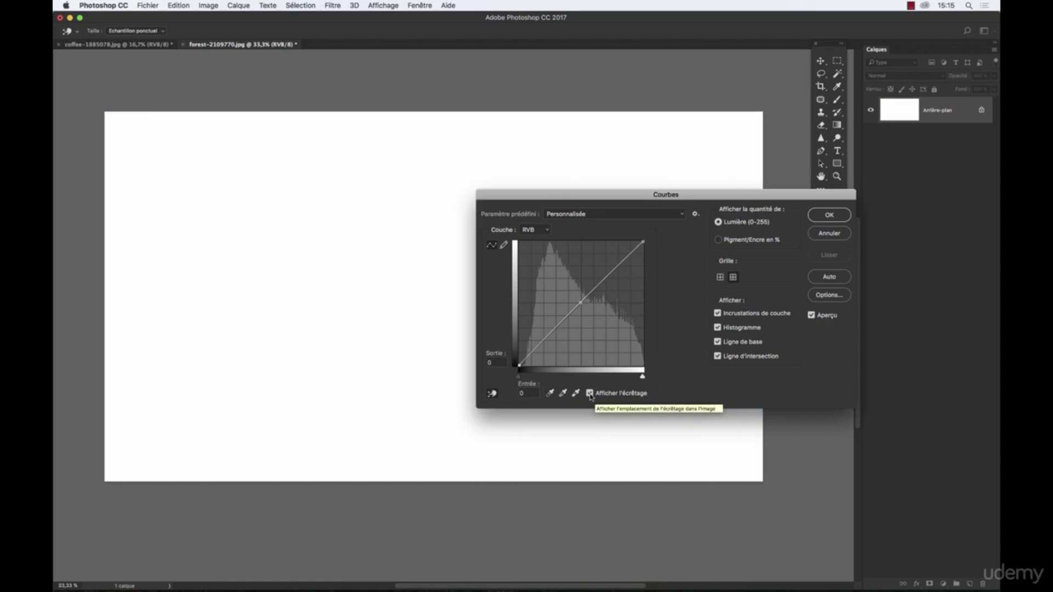
left_click(590, 394)
left_click(590, 394)
left_click_drag(585, 197, 725, 253)
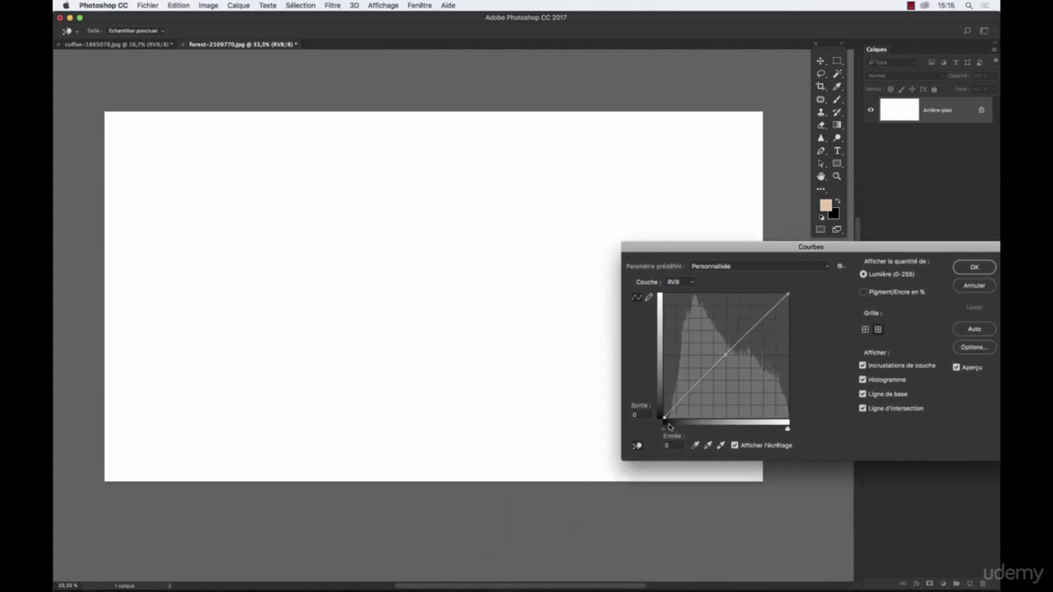
Try a black point at input 59, output 5 and a white point at input 198, output 255, hide clipping and discard the curve
left_click_drag(664, 417, 693, 415)
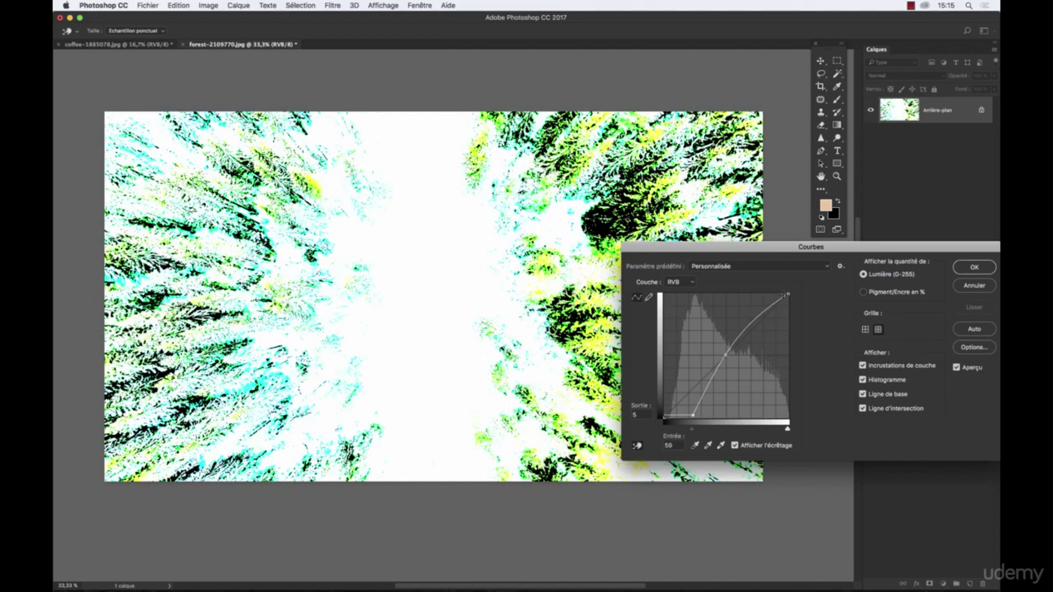
left_click_drag(788, 293, 760, 295)
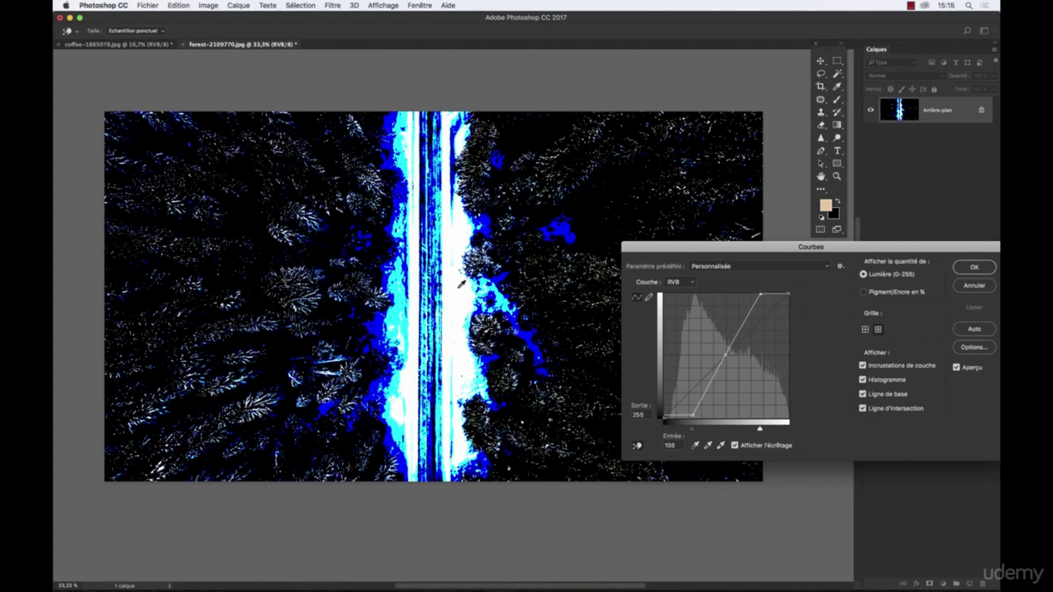
left_click(735, 447)
left_click(735, 446)
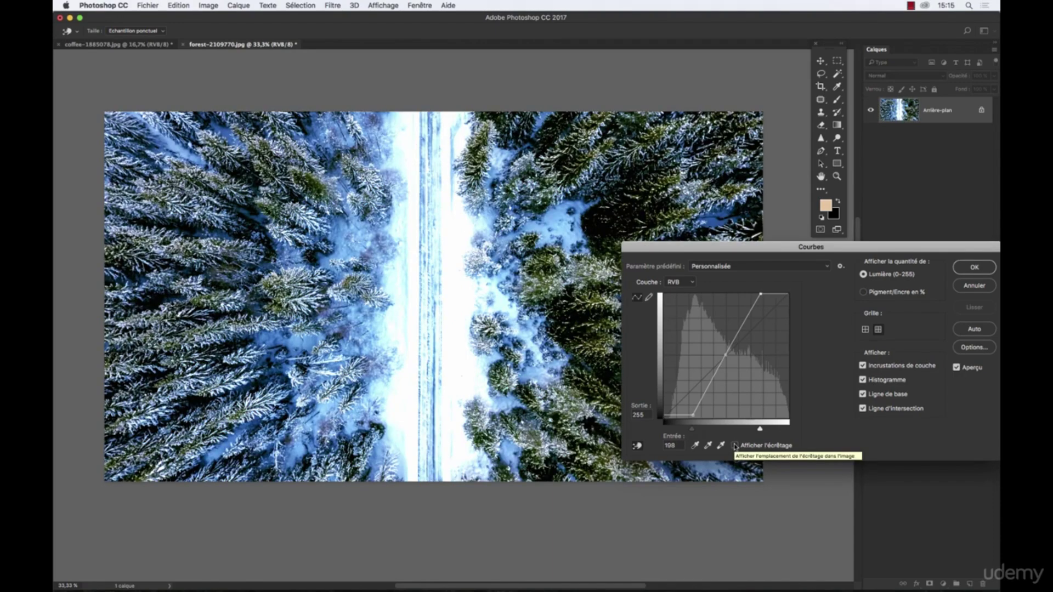
left_click(973, 286)
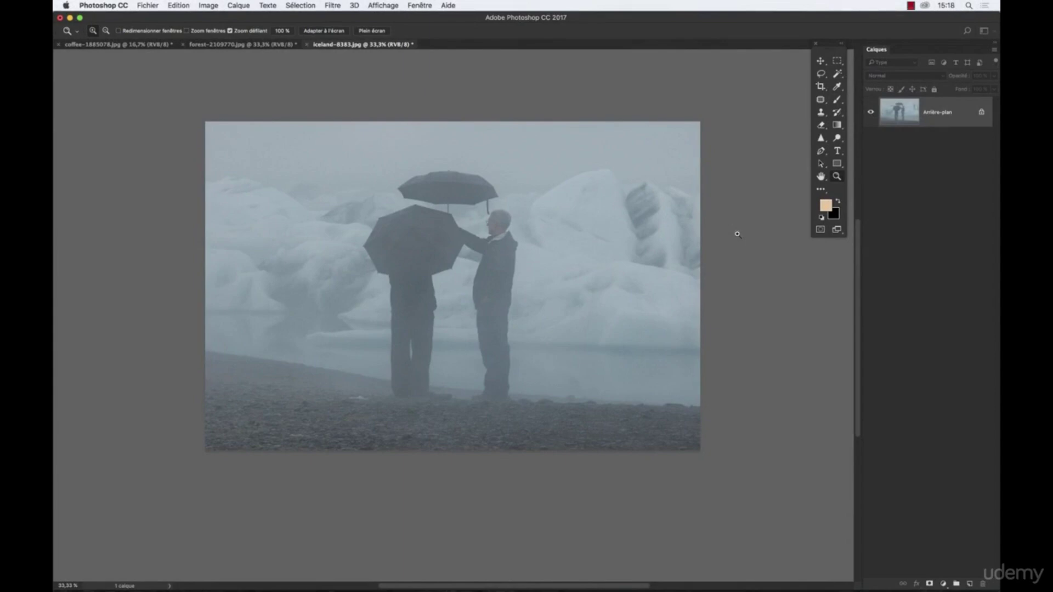
Start an Exposition adjustment on the iceland image and set the exposure to +0,94
left_click(208, 5)
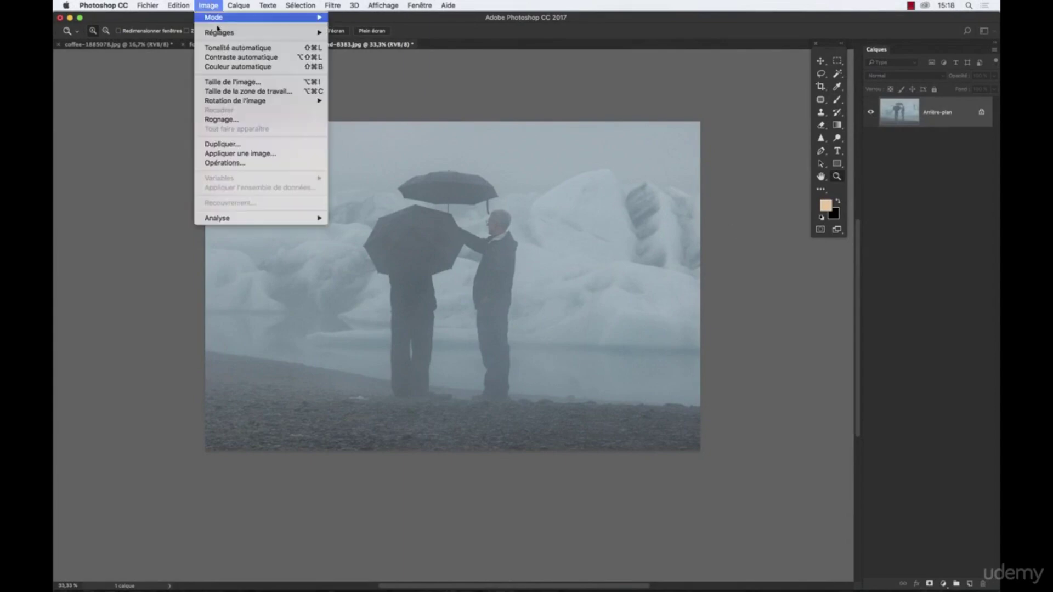
mouse_move(224, 34)
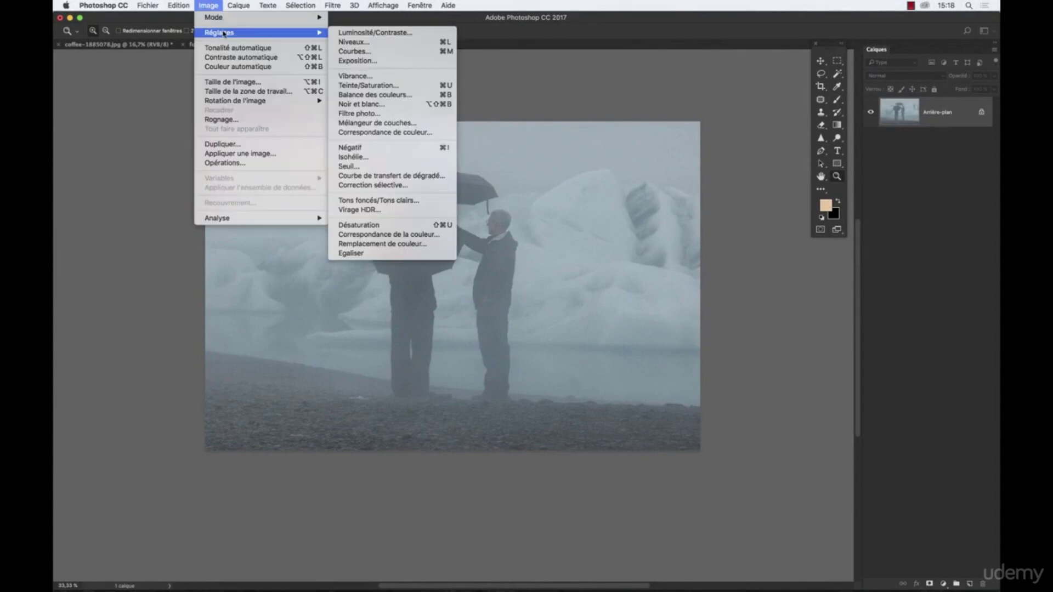
left_click(347, 61)
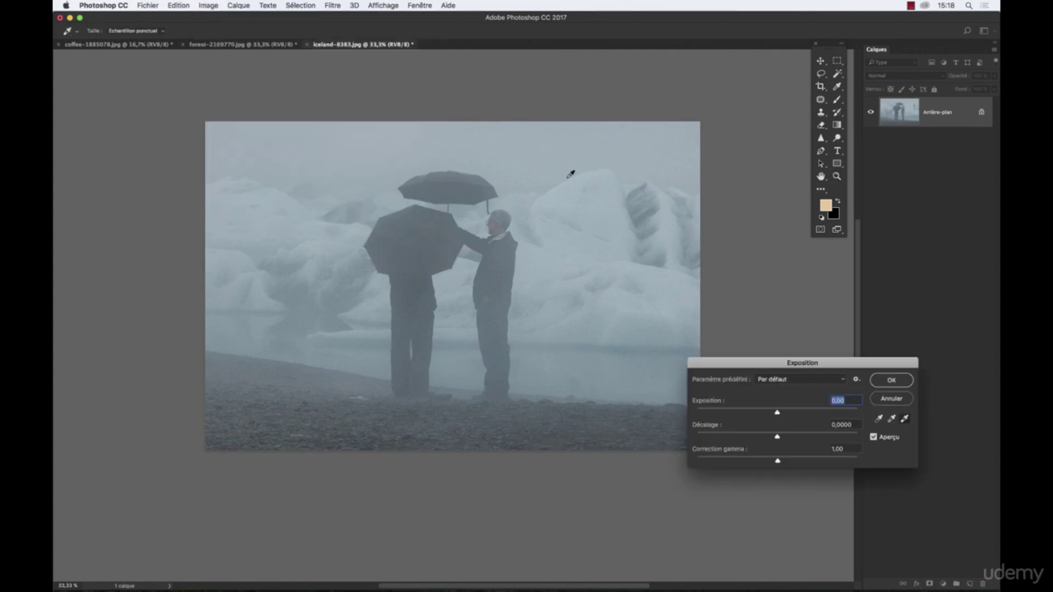
left_click_drag(851, 367, 728, 259)
type("0")
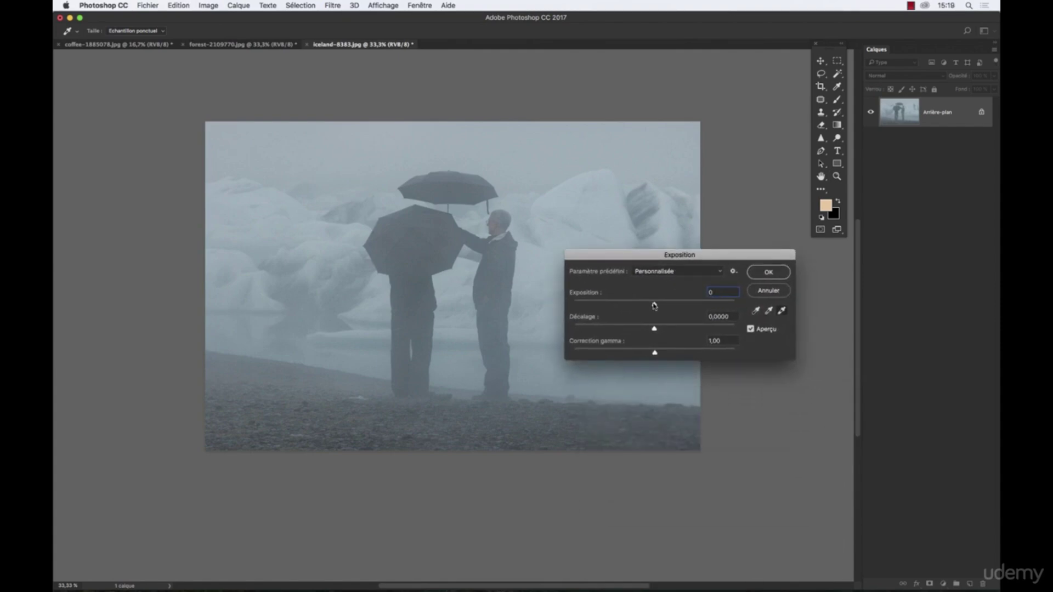
mouse_move(654, 304)
left_mouse_down()
mouse_move(629, 306)
mouse_move(667, 303)
left_mouse_up()
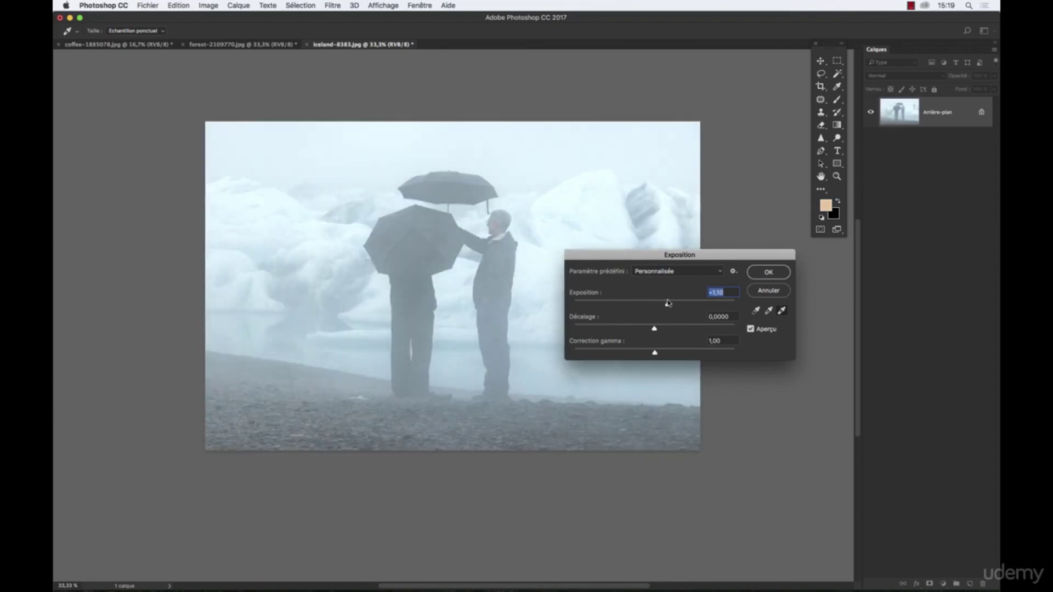
mouse_move(668, 303)
left_mouse_down()
mouse_move(638, 305)
mouse_move(666, 304)
left_mouse_up()
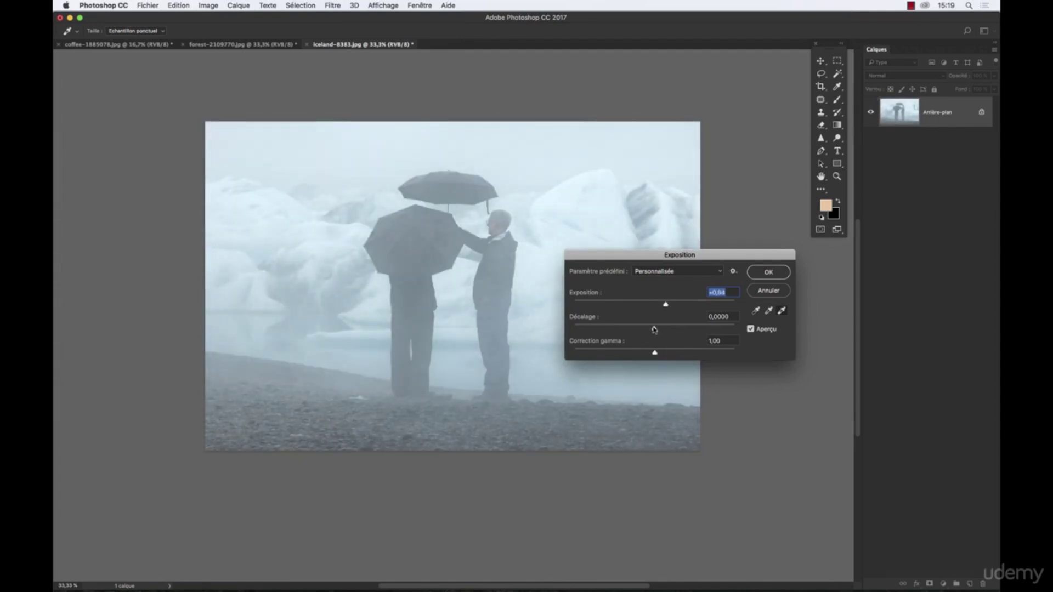
Set the Décalage to -0,1104 and the gamma correction to about 0,76 in the Exposition adjustment
left_click_drag(655, 330, 702, 326)
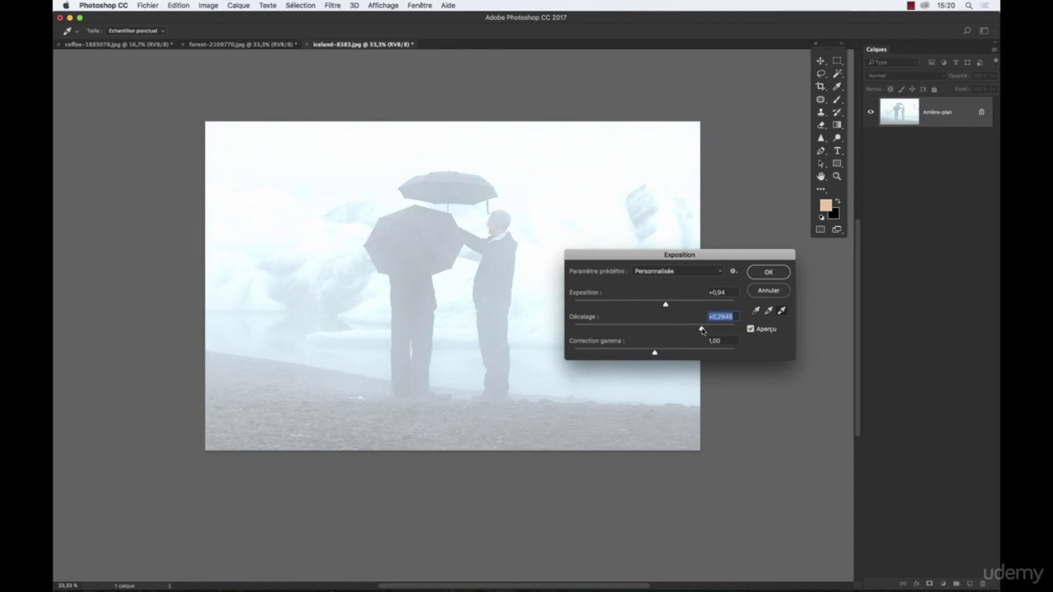
left_click_drag(703, 330, 744, 328)
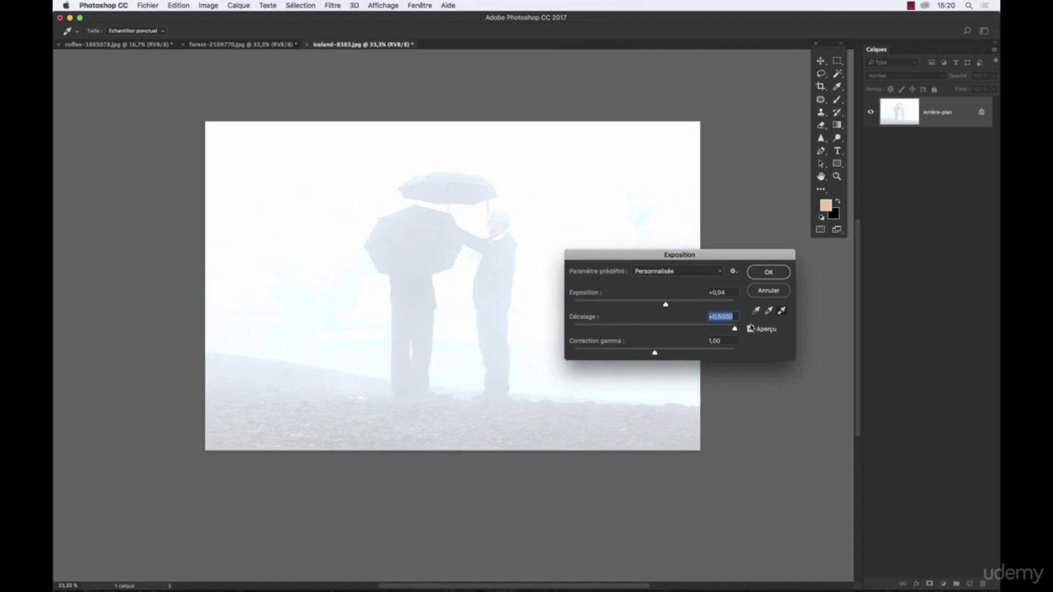
left_click_drag(735, 328, 636, 326)
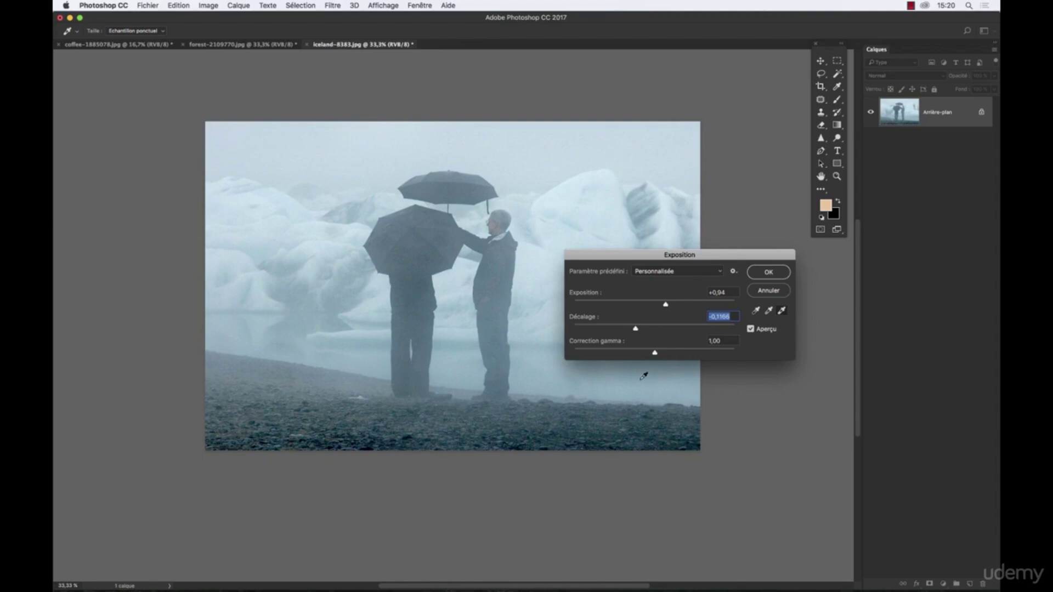
left_click_drag(635, 329, 669, 354)
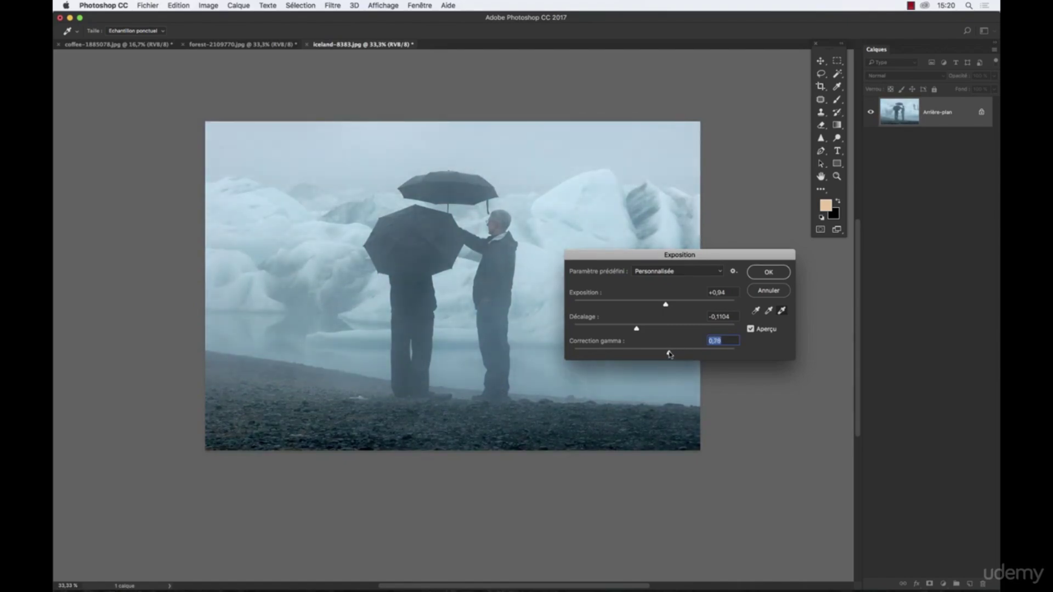
Compare the image with the exposure preview off and on, and review the Exposition presets and the three eyedroppers
left_click(751, 329)
left_click(751, 329)
left_click(751, 329)
left_click(751, 330)
left_click(674, 272)
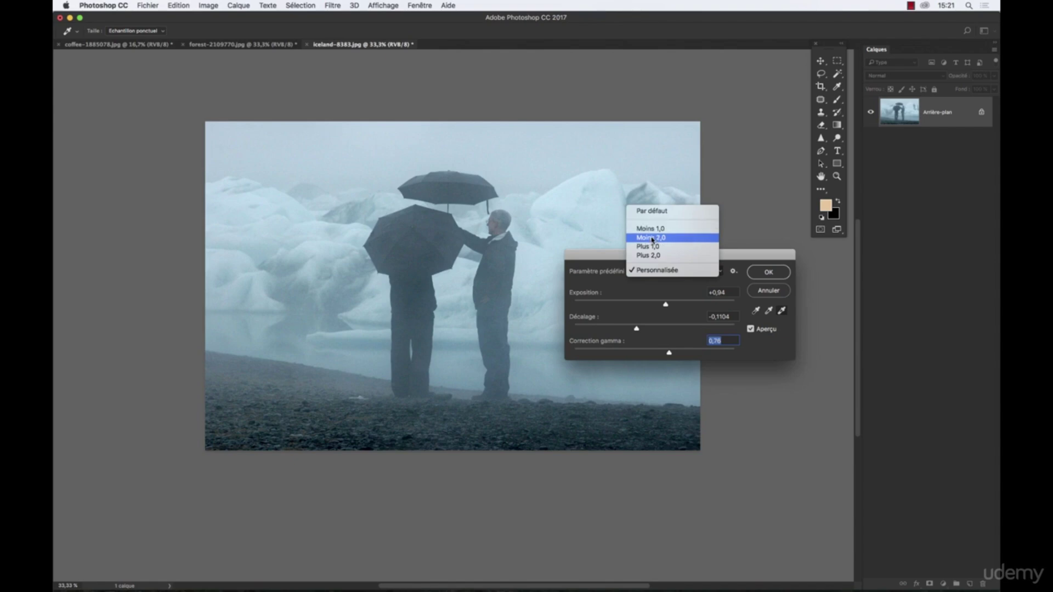
left_click(765, 257)
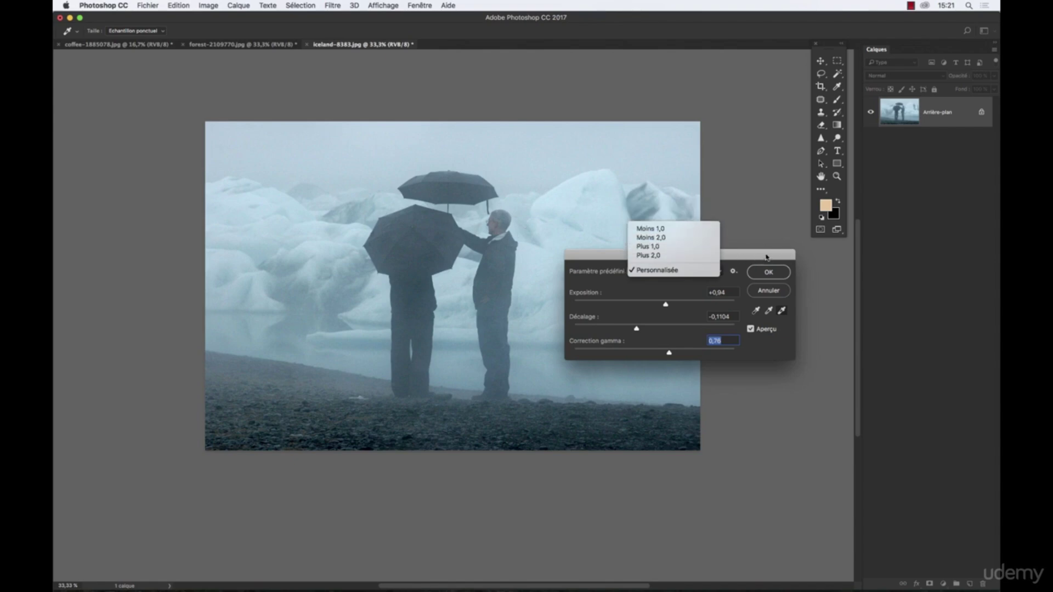
left_click(758, 312)
left_click(768, 313)
left_click(780, 314)
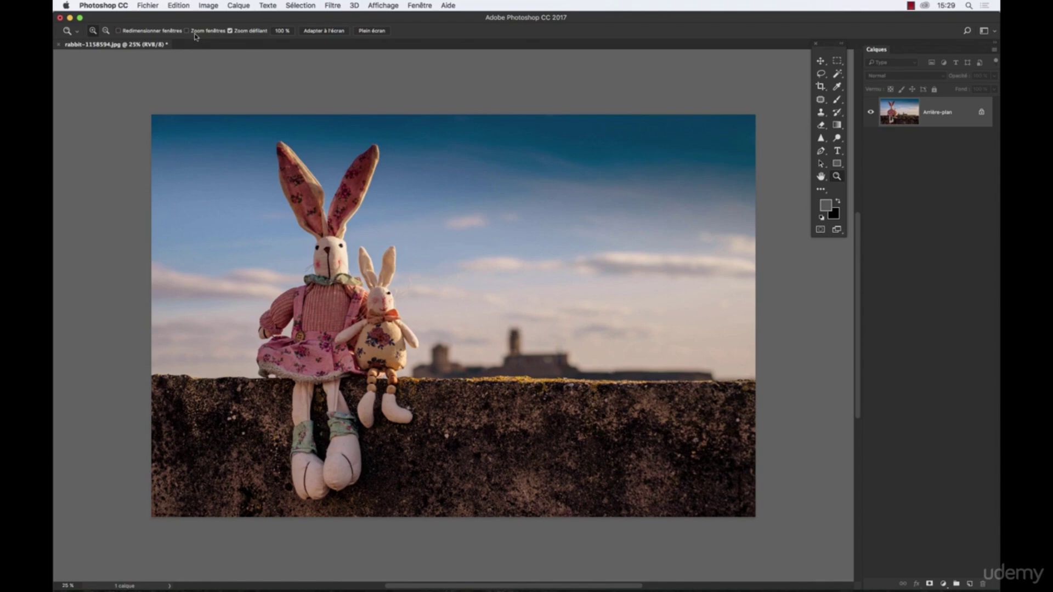
Start a Tons foncés/Tons clairs adjustment on the rabbit image and hide its additional options
left_click(212, 7)
mouse_move(216, 32)
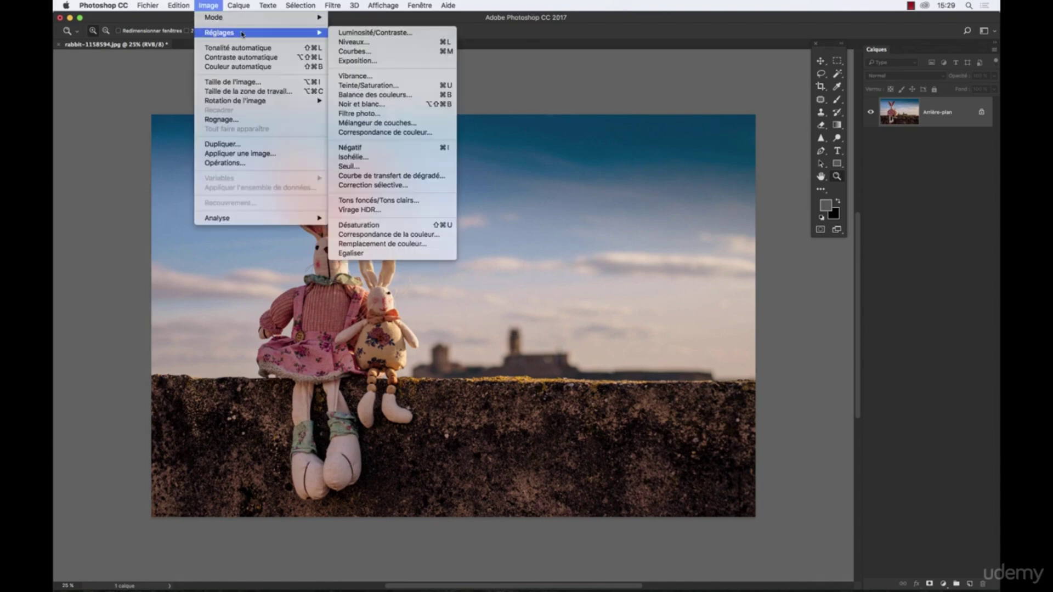
left_click(416, 201)
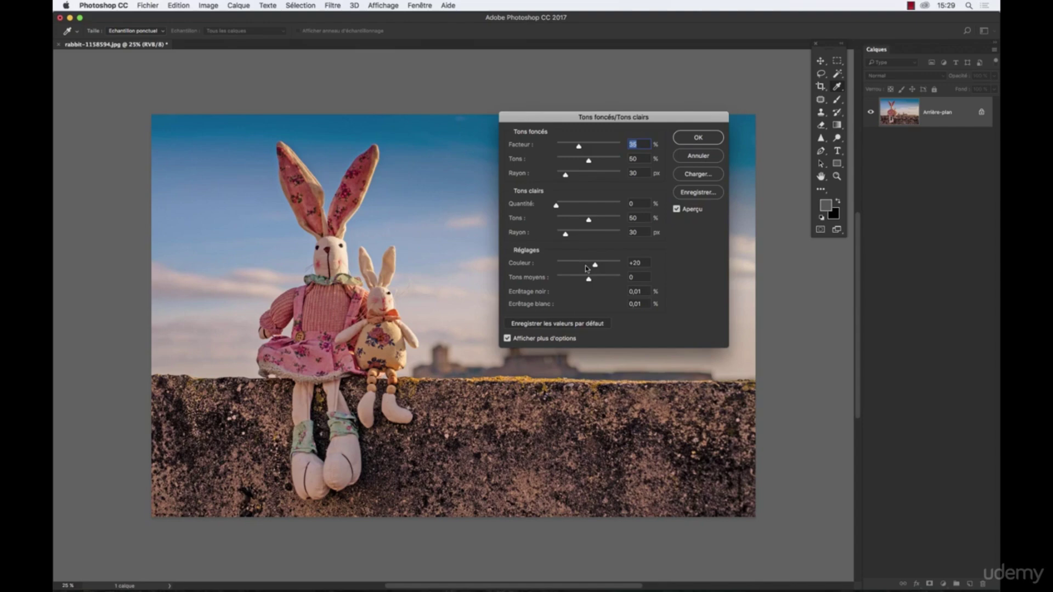
left_click(514, 337)
left_click(507, 209)
left_click(515, 336)
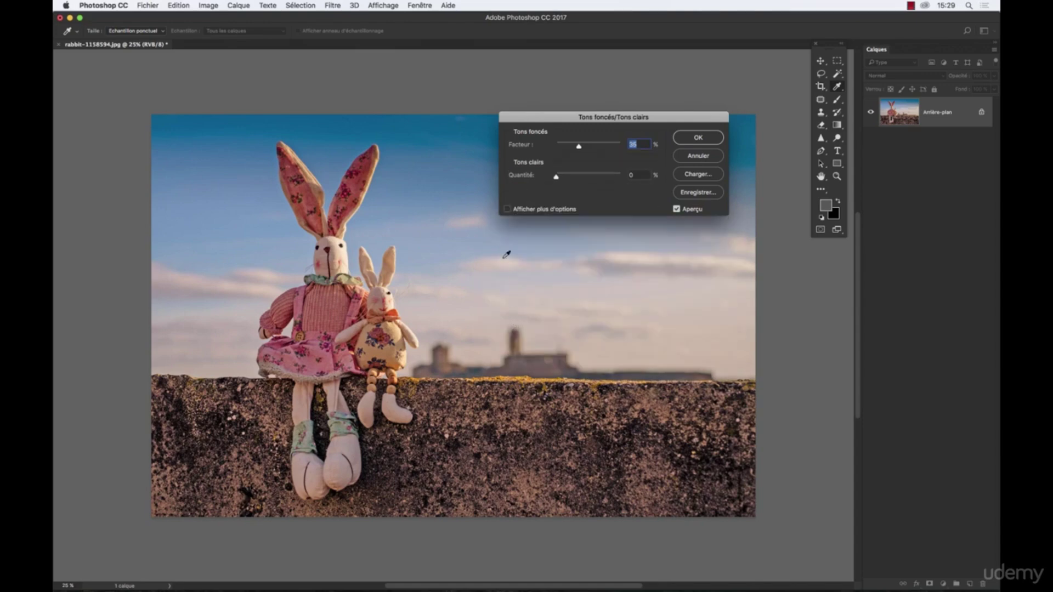
Set the Tons foncés factor to 0 % and the Tons clairs quantity to 90 %, with the dialog moved off the sky
left_click_drag(578, 146, 475, 133)
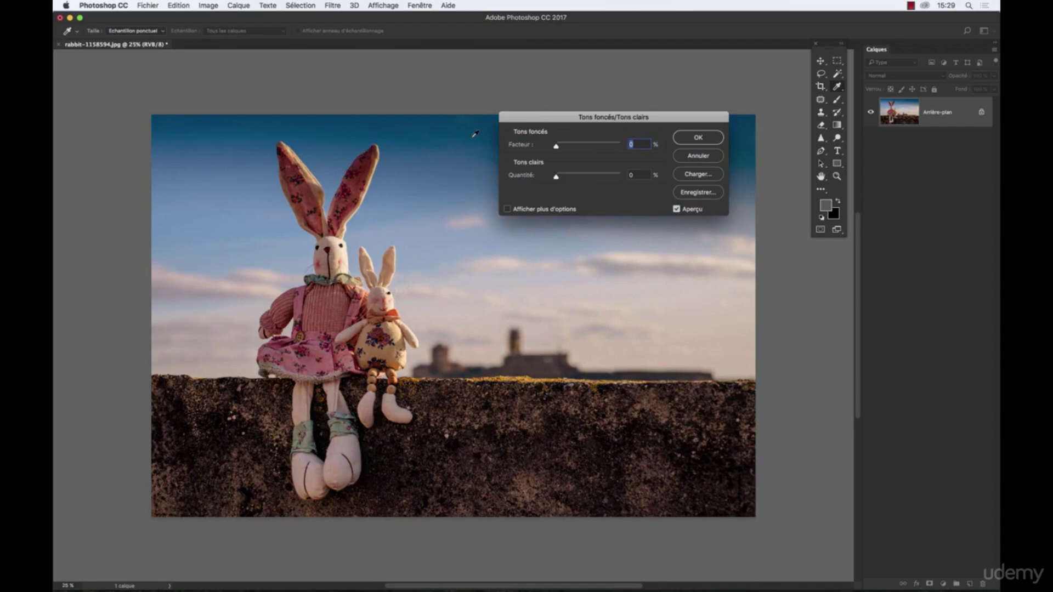
left_click_drag(544, 112, 608, 134)
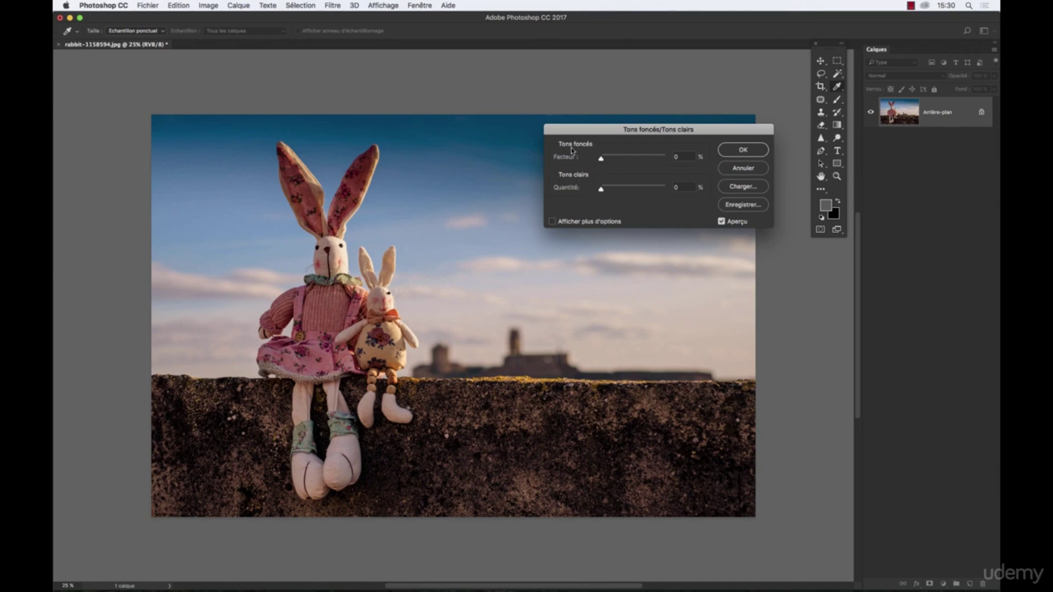
left_click_drag(570, 134, 601, 414)
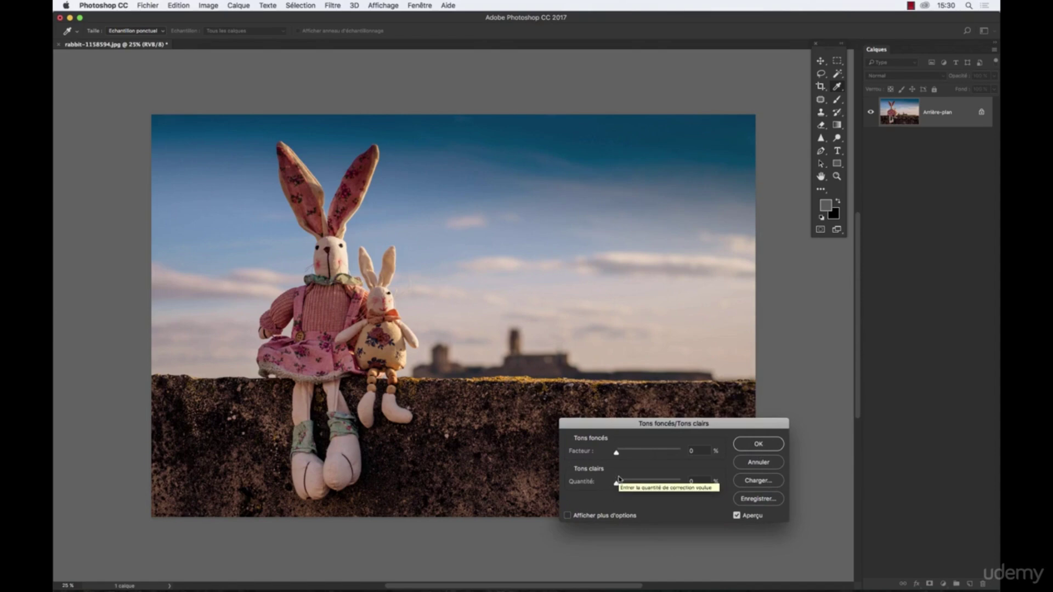
left_click_drag(616, 484, 675, 483)
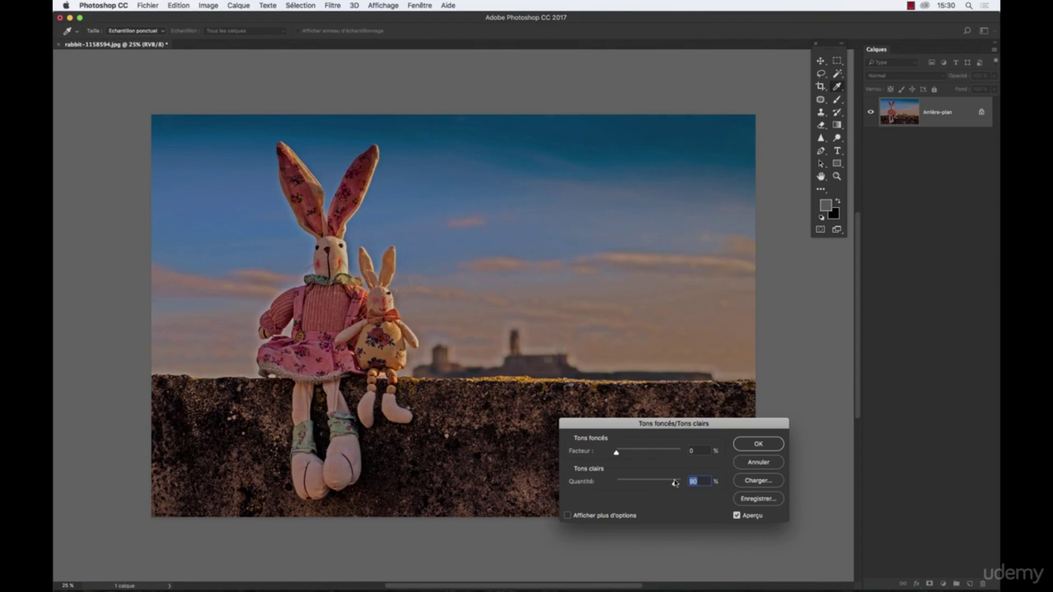
Set the Tons clairs quantity to 0 % and the Tons foncés factor to 34 %, comparing the image with the preview off and on
left_click_drag(676, 483, 605, 484)
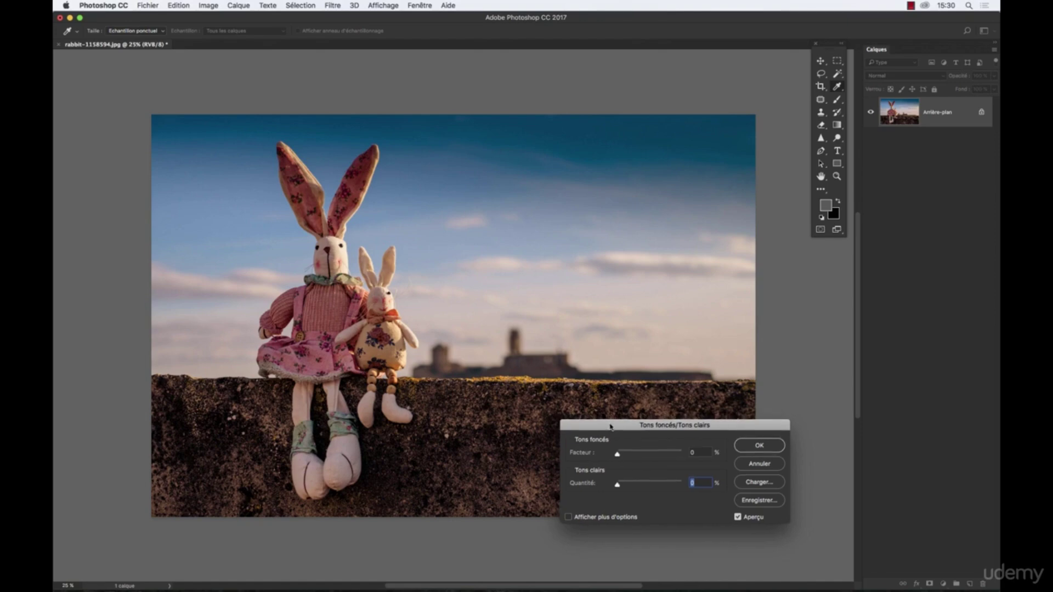
left_click_drag(608, 423, 628, 237)
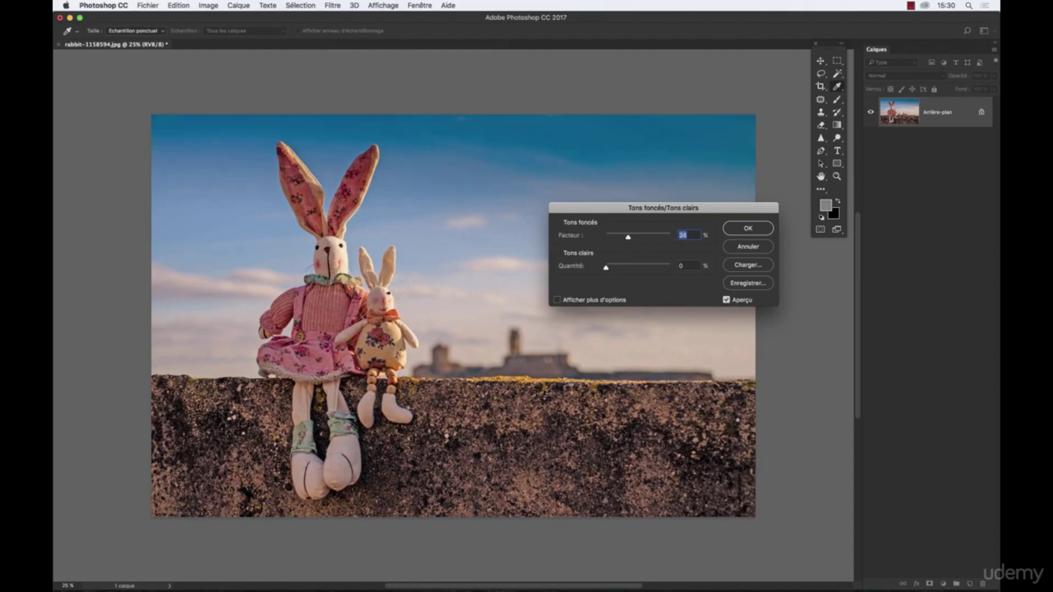
left_click(727, 300)
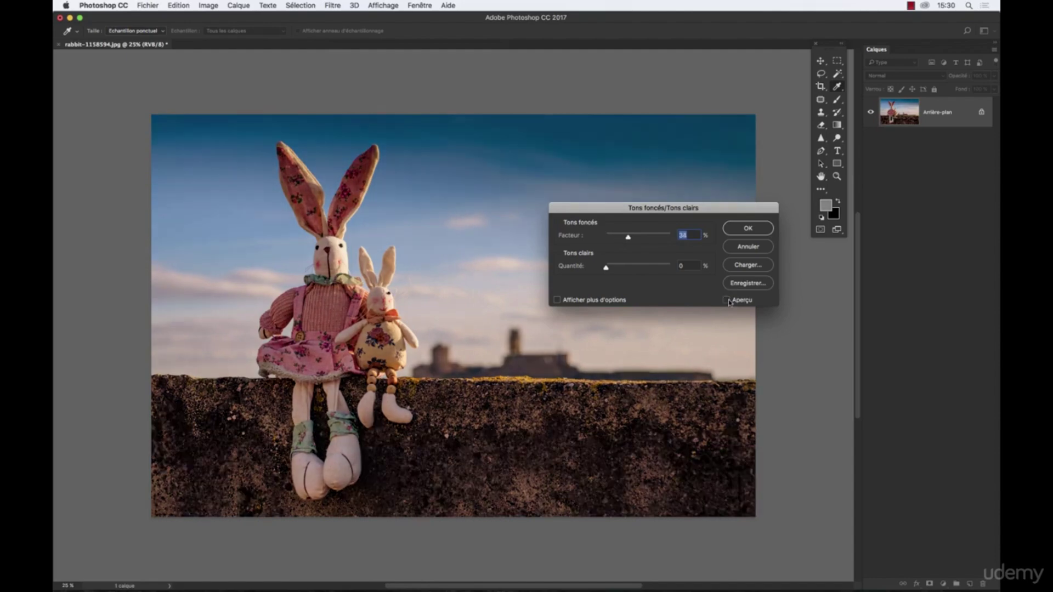
left_click(728, 301)
left_click(728, 300)
left_click(727, 300)
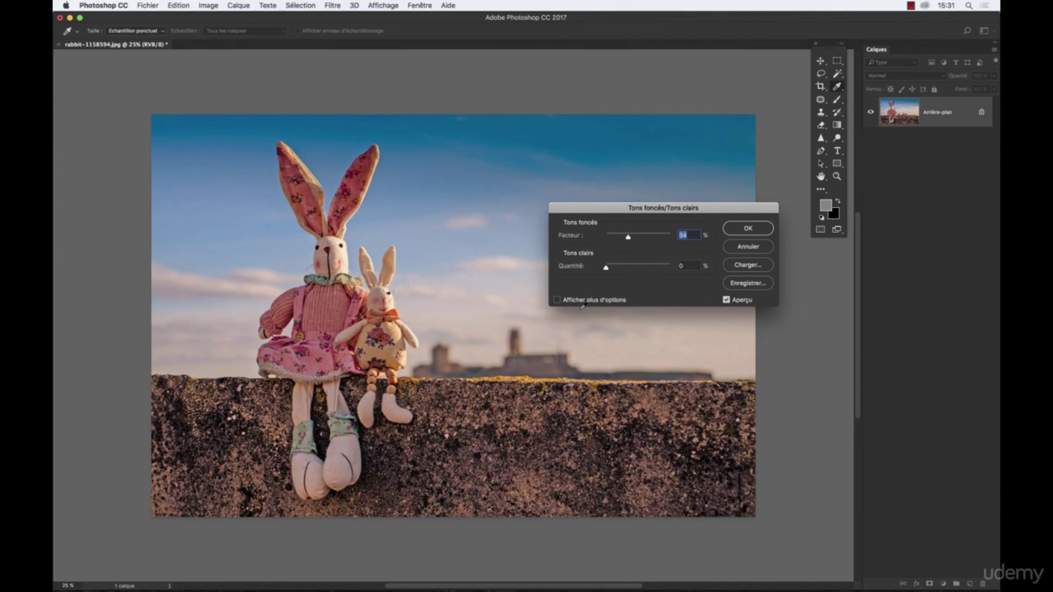
Set the Tons foncés factor to 29 % and show the additional options, with the dialog moved clear of the rabbits
left_click_drag(628, 237, 625, 239)
left_click_drag(611, 211, 606, 109)
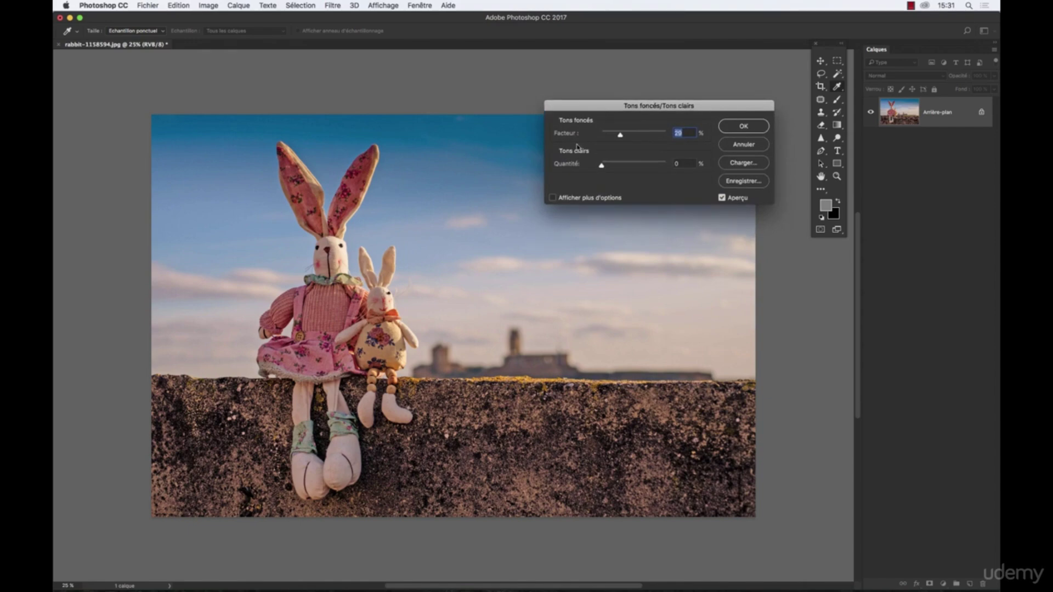
left_click(553, 198)
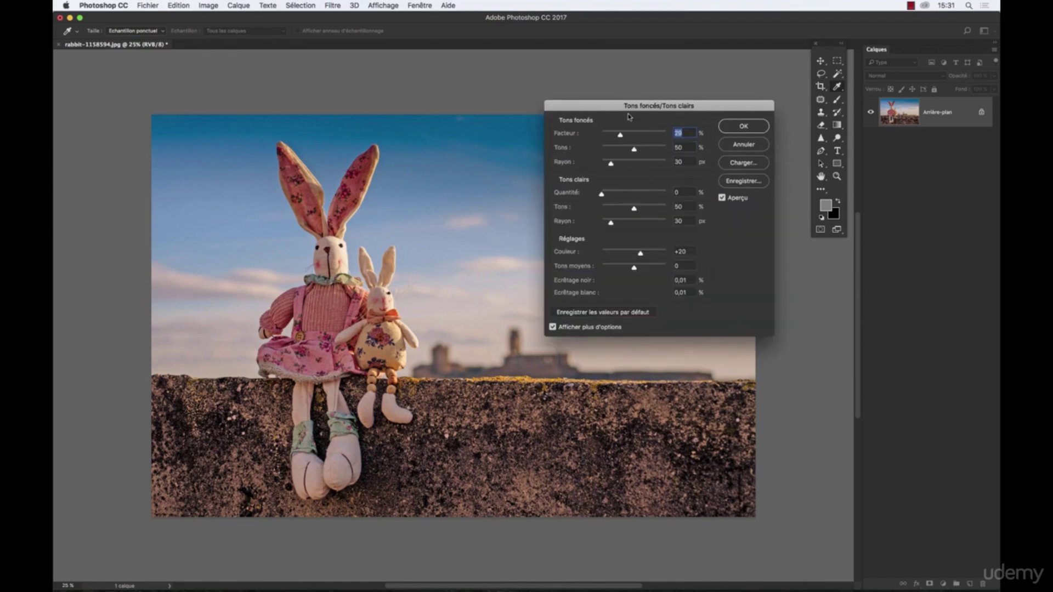
left_click_drag(629, 106, 655, 85)
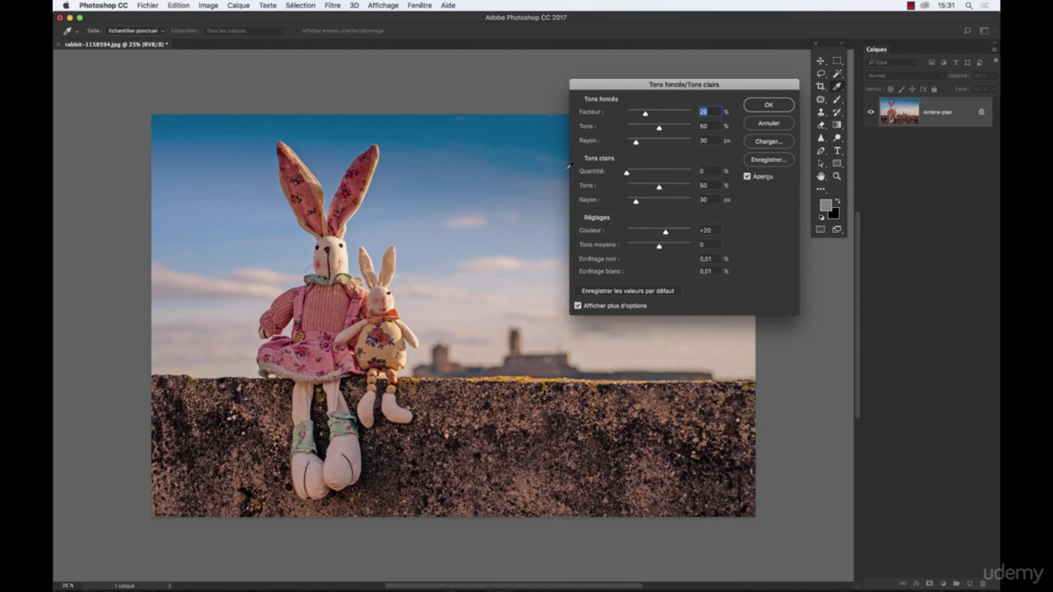
Set the Tons foncés values to a 49 % factor, 40 % Tons and an 11 px Rayon
left_click_drag(659, 128, 621, 132)
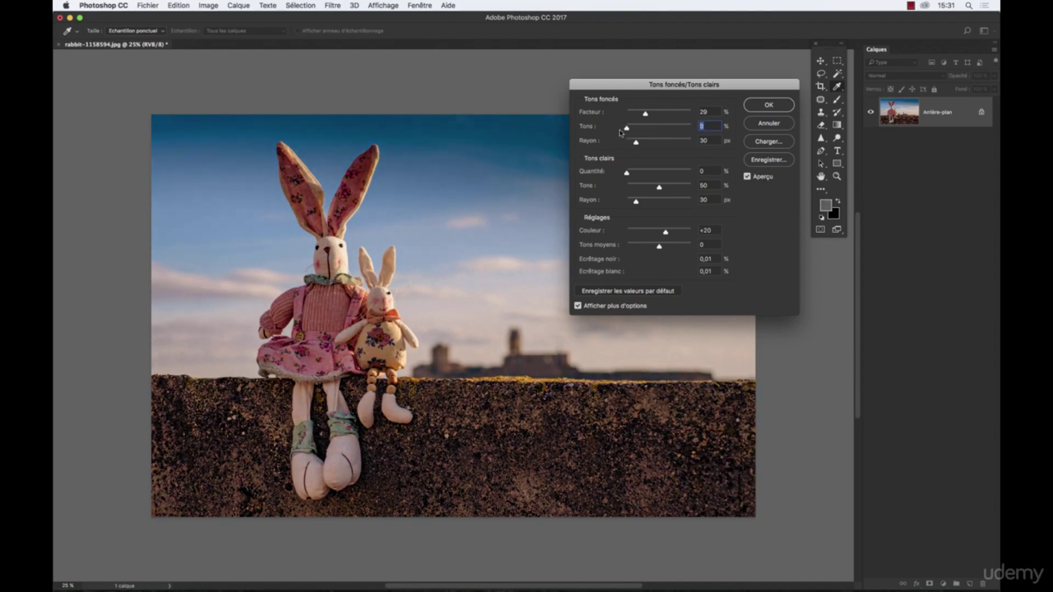
left_click_drag(620, 132, 657, 132)
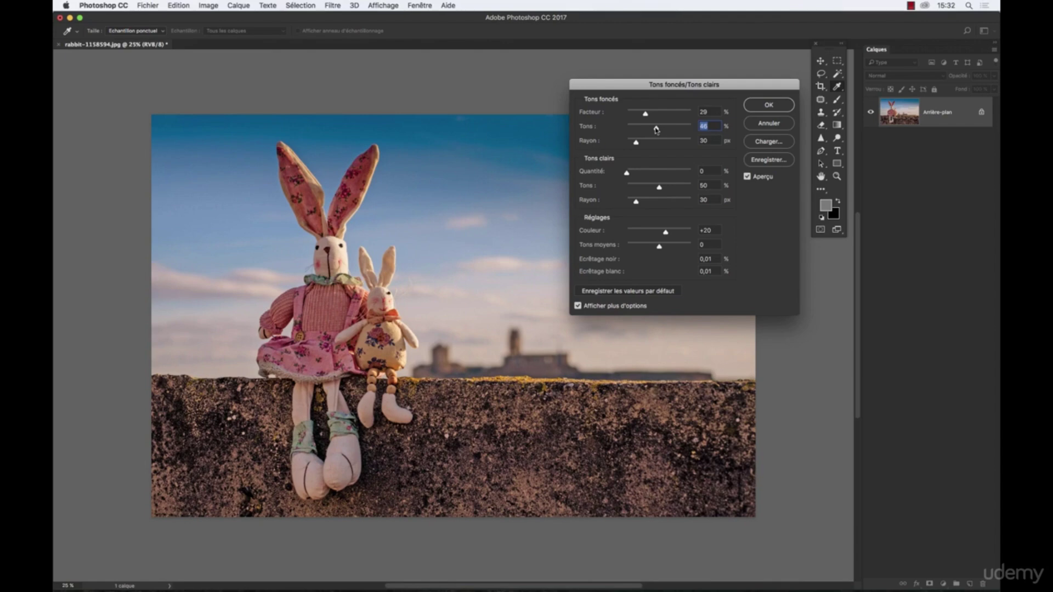
left_click_drag(656, 130, 633, 145)
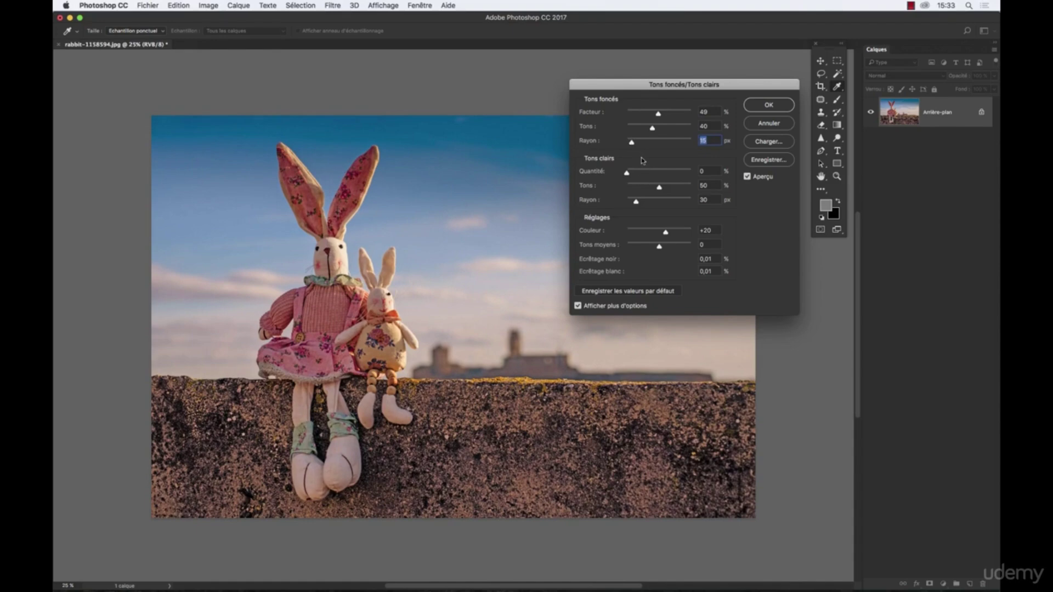
left_click_drag(632, 143, 627, 142)
left_click_drag(628, 143, 635, 142)
left_click_drag(635, 144, 630, 144)
Compare the rabbit image with the Tons foncés/Tons clairs preview off and on
left_click(746, 178)
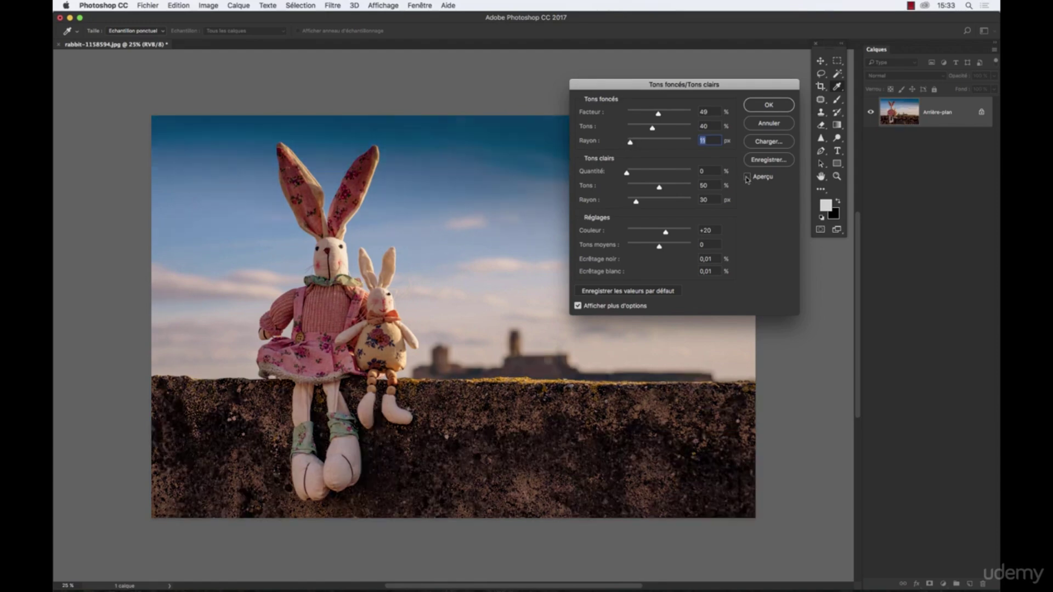
left_click(747, 178)
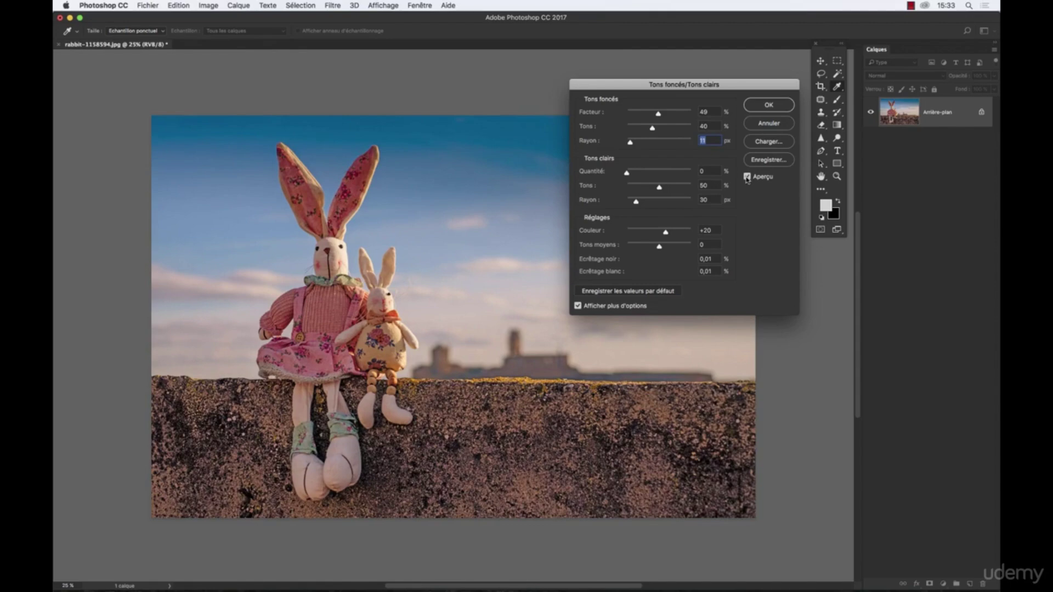
left_click(747, 178)
left_click(747, 177)
Set the Tons value of Tons foncés to about 19 % and apply the adjustment
left_click(652, 129)
left_click_drag(653, 130, 640, 130)
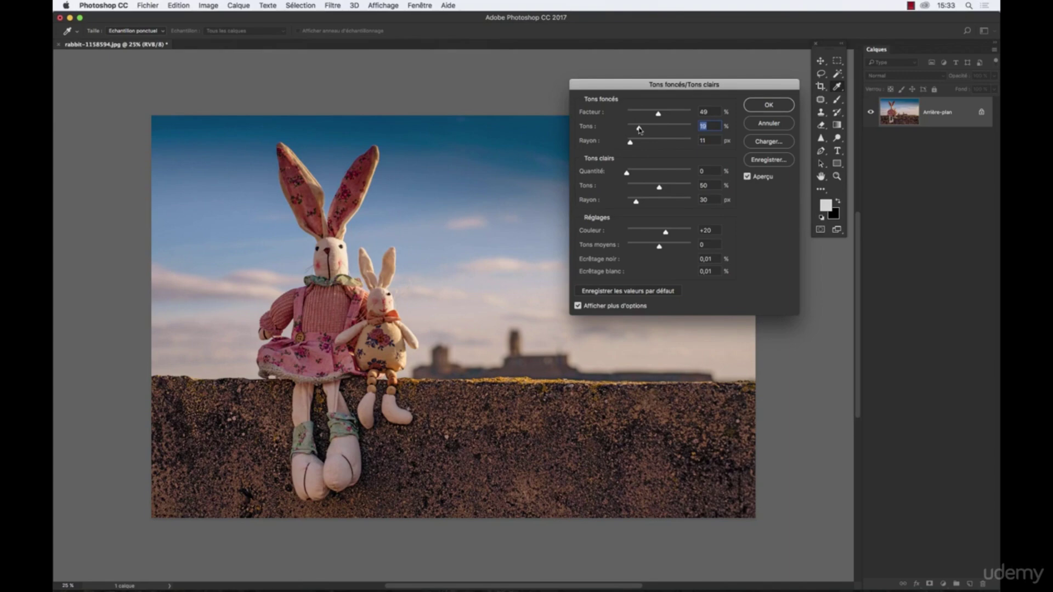
left_click_drag(659, 89, 641, 70)
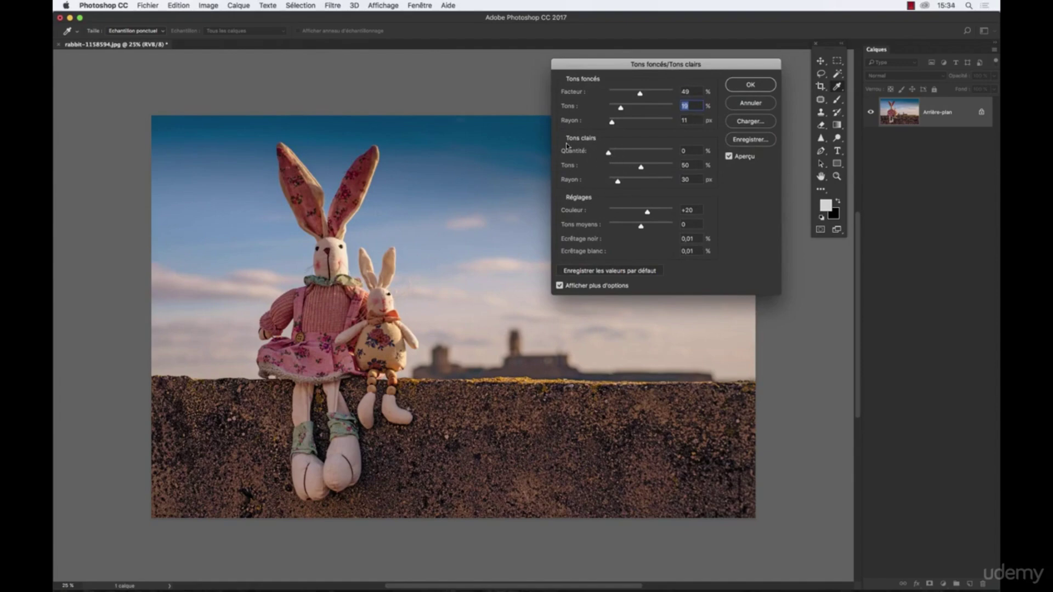
key("Return")
Undo the applied adjustment and start a new Tons foncés/Tons clairs adjustment on the rabbit image
key("z")
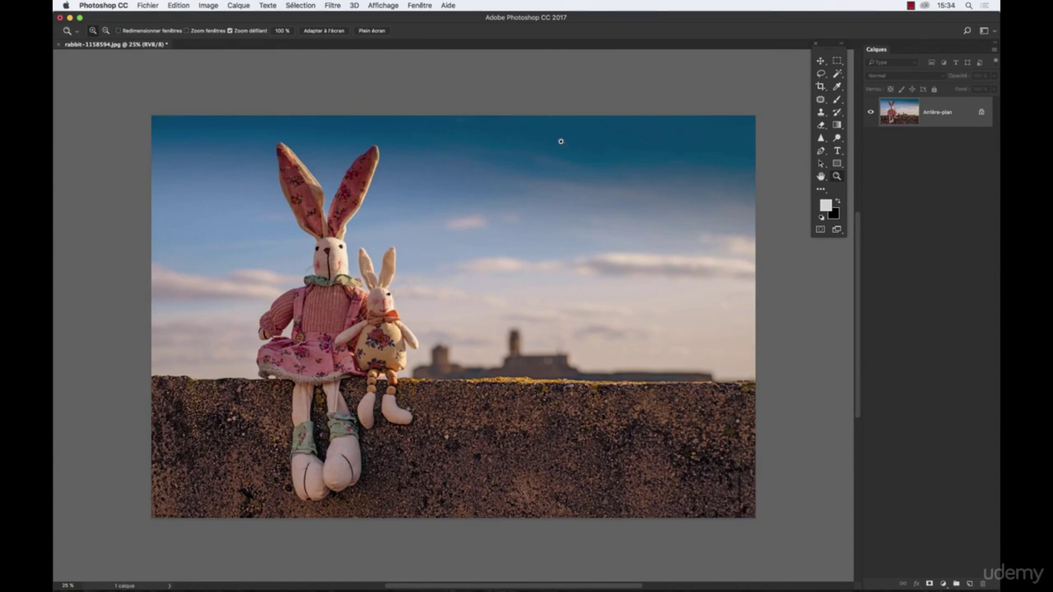
key("alt")
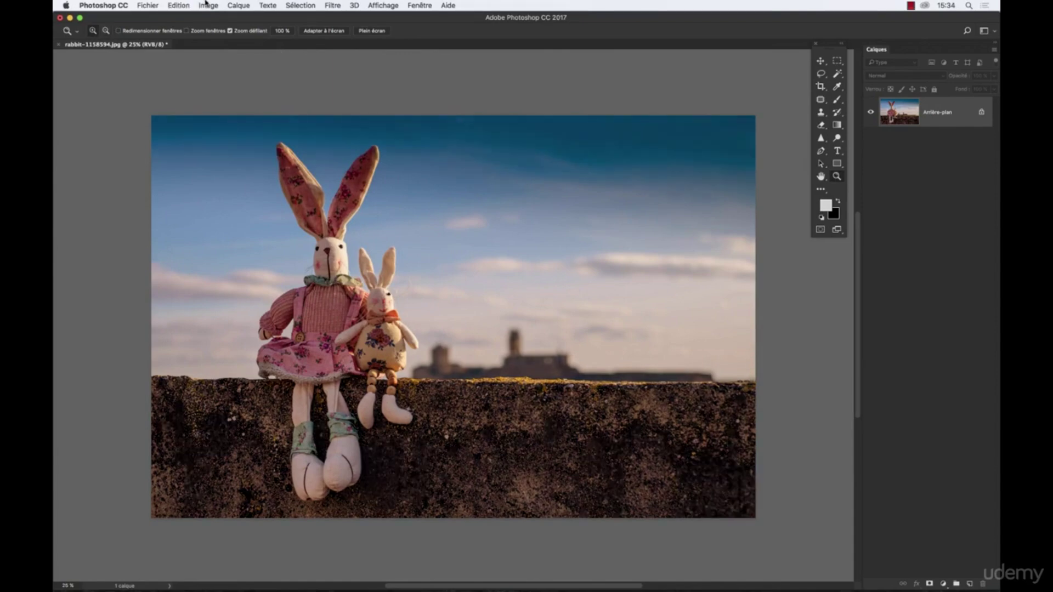
left_click(208, 6)
mouse_move(230, 33)
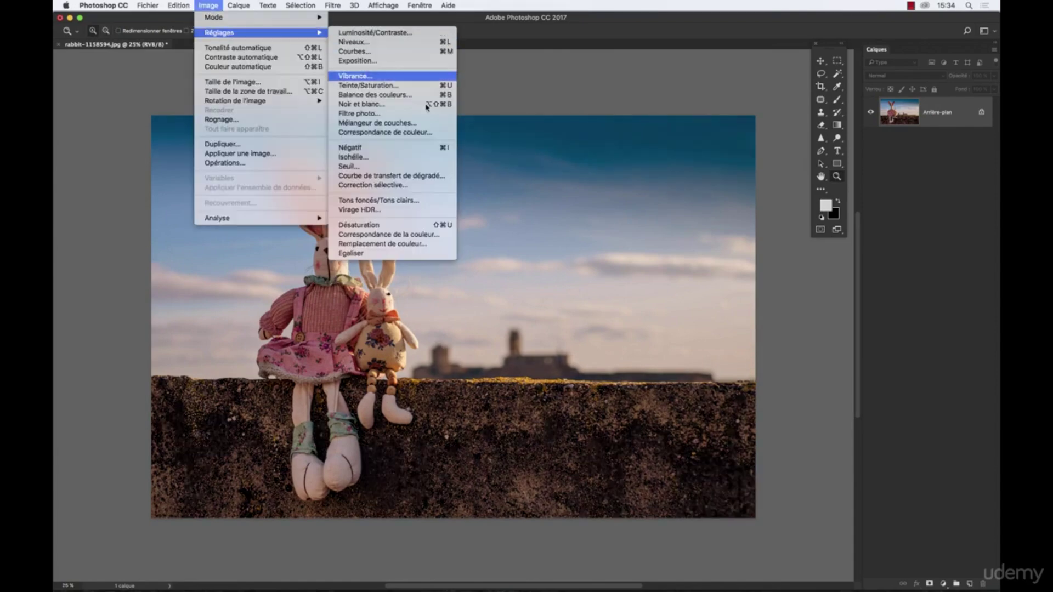
left_click(414, 200)
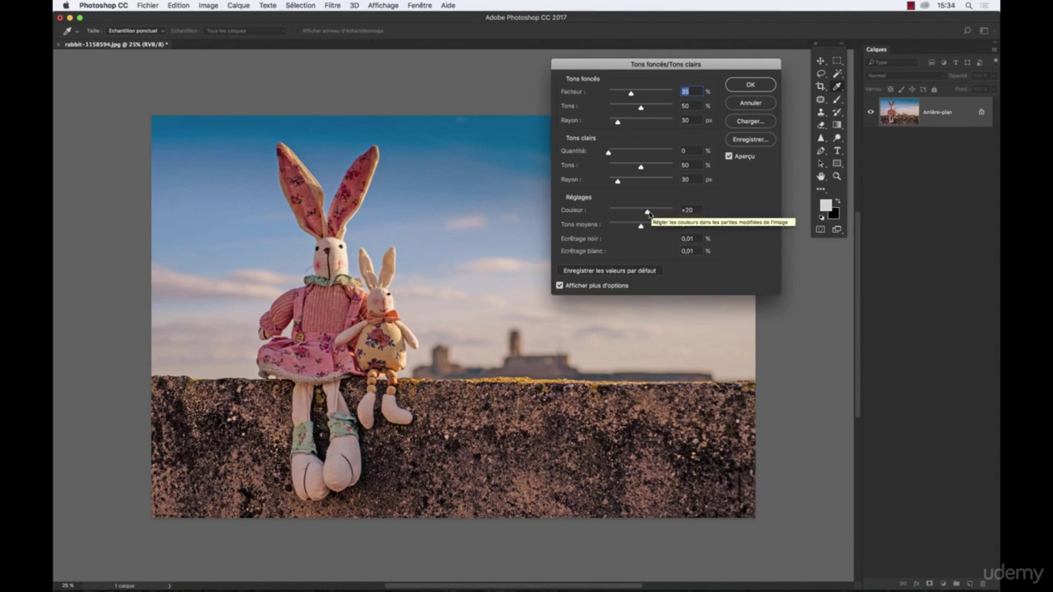
Set Couleur to -27 and Tons moyens to +15 under Réglages, and apply the adjustment
mouse_move(646, 213)
left_mouse_down()
mouse_move(629, 214)
mouse_move(642, 212)
left_mouse_up()
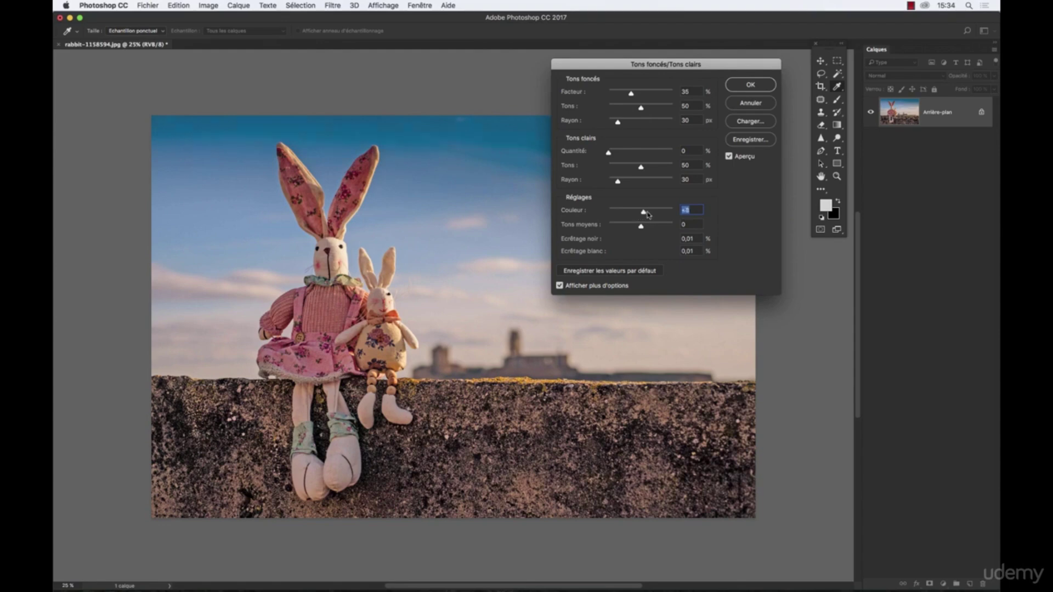
mouse_move(633, 214)
left_mouse_down()
mouse_move(622, 213)
mouse_move(676, 214)
mouse_move(609, 210)
mouse_move(645, 225)
left_mouse_up()
left_click(639, 225)
left_click_drag(699, 73, 641, 70)
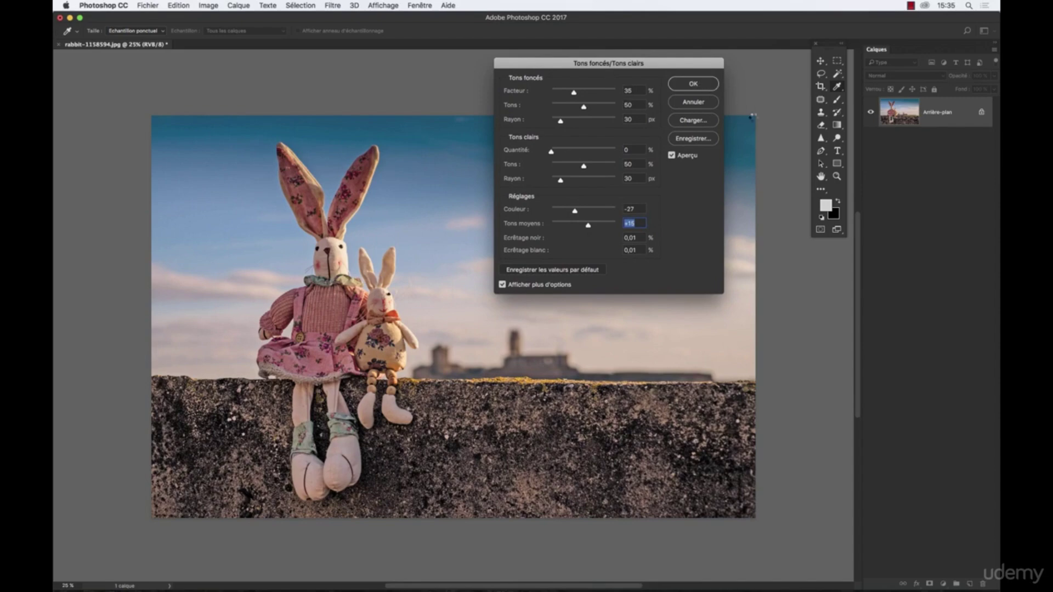
left_click(704, 88)
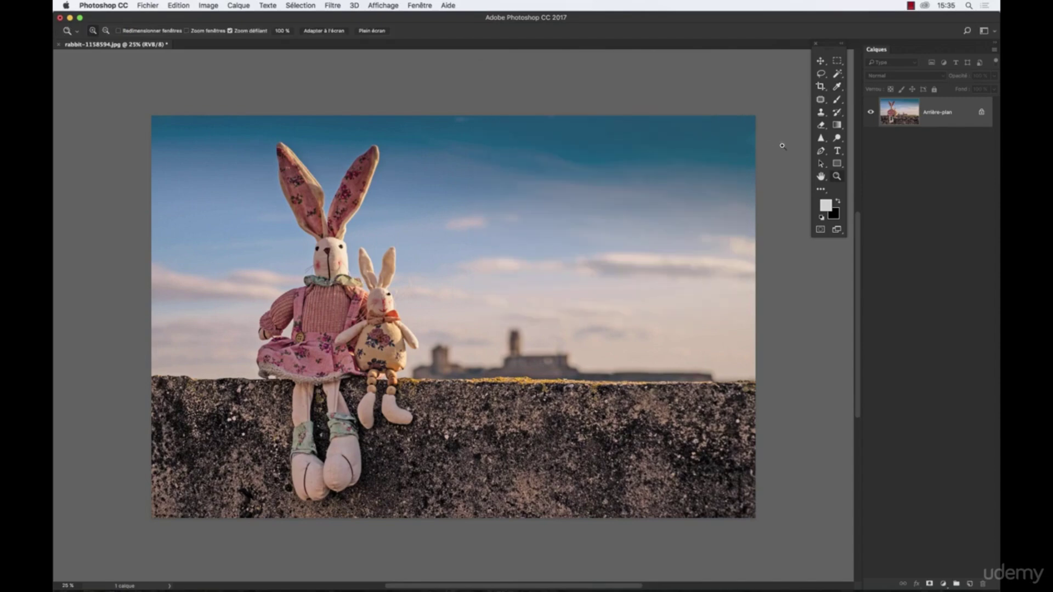
Compare the rabbit image before and after the adjustment by undoing and redoing it repeatedly
key("super+z")
key("super+z")
key("super+z")
key("super+z")
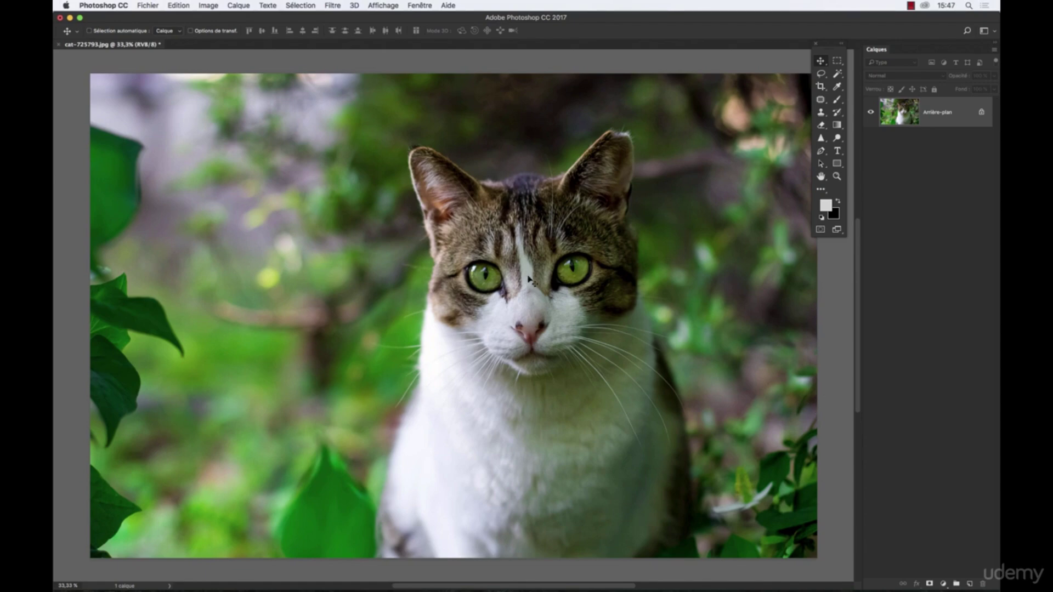
Magnify the cat photo to 50 % around the head and activate the Dodge tool (Outil Densité -)
key("z")
left_click(588, 270)
left_click_drag(641, 397, 639, 326)
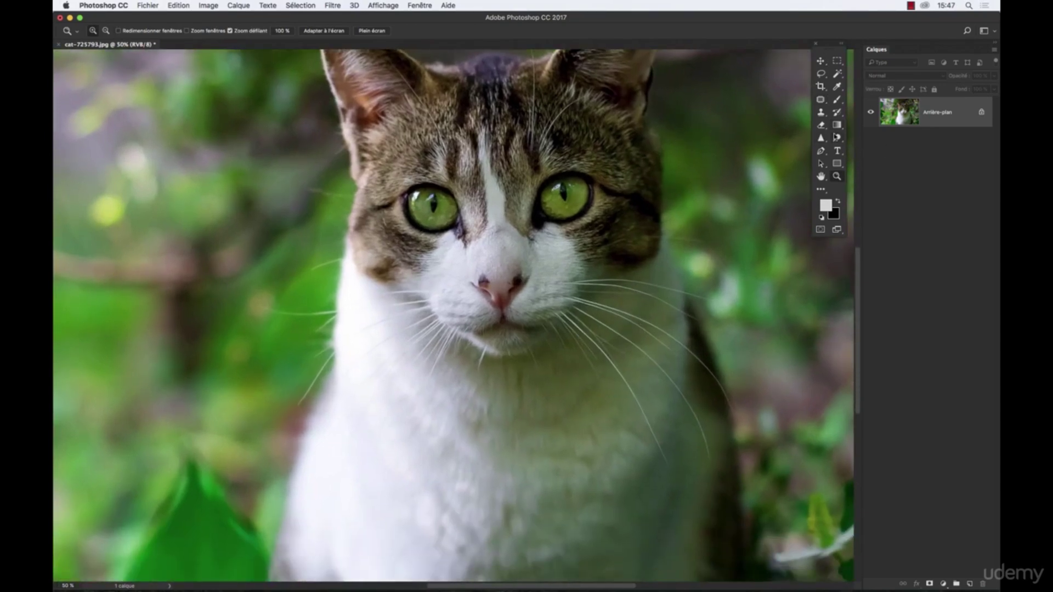
left_click_drag(838, 138, 874, 140)
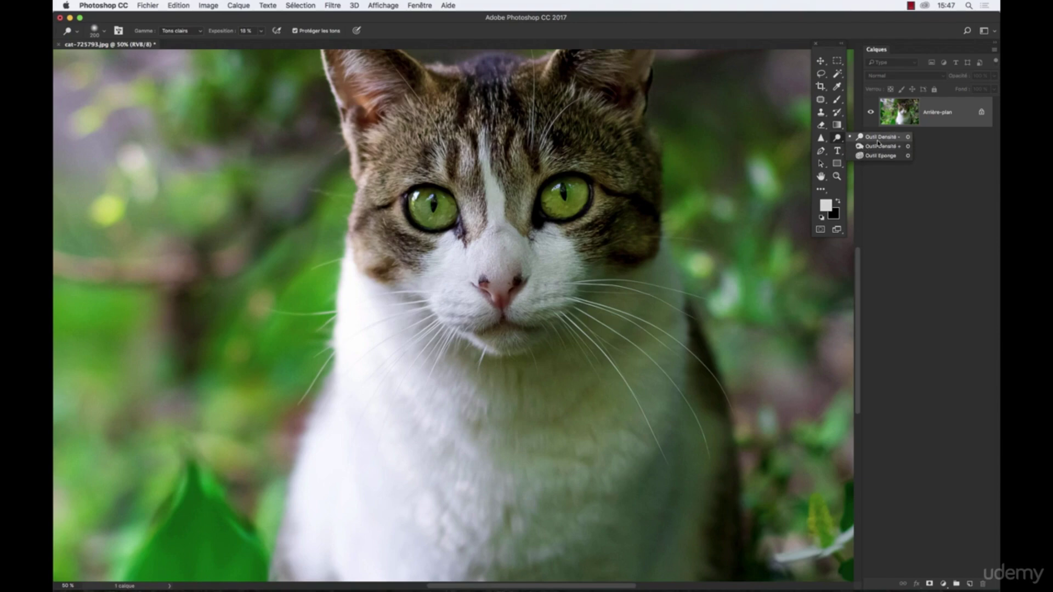
left_click(884, 139)
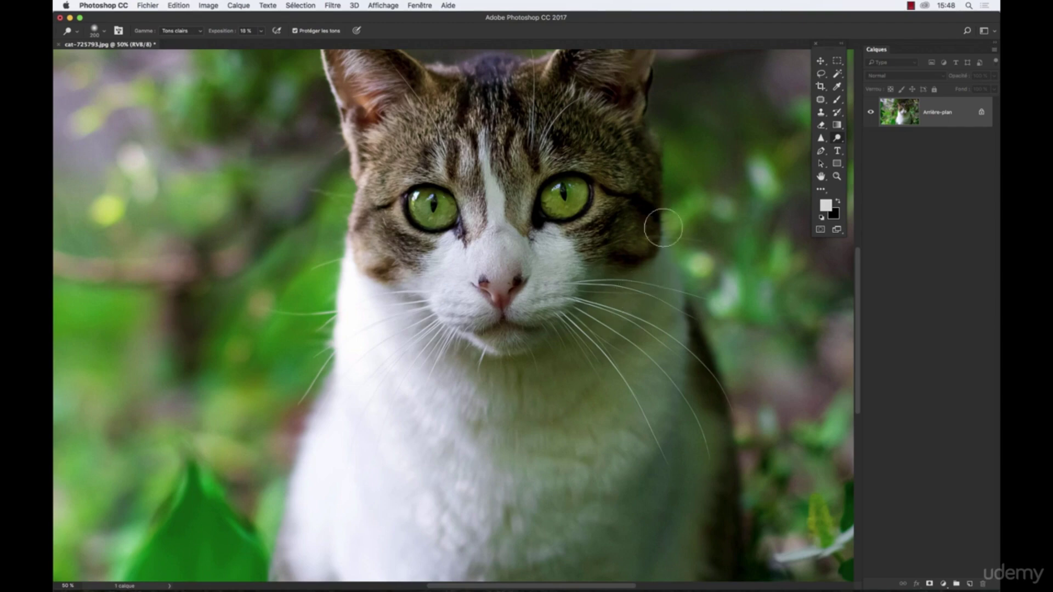
scroll(658, 234, "up", 3)
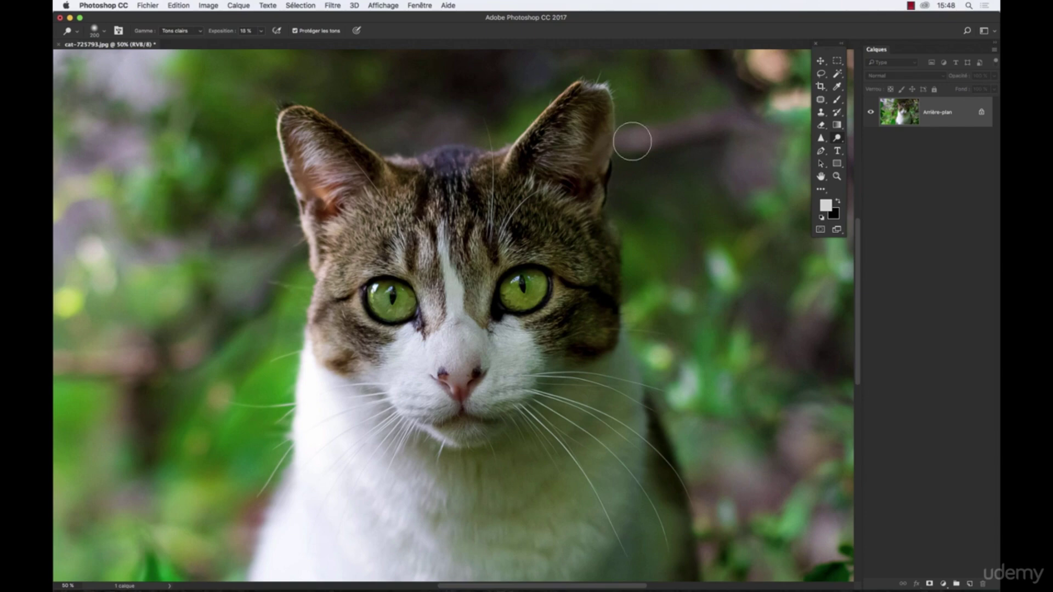
Duplicate the Arrière-plan layer within cat-725793.jpg under the name Arrière-plan copie, removing the first trial copy
key("super+j")
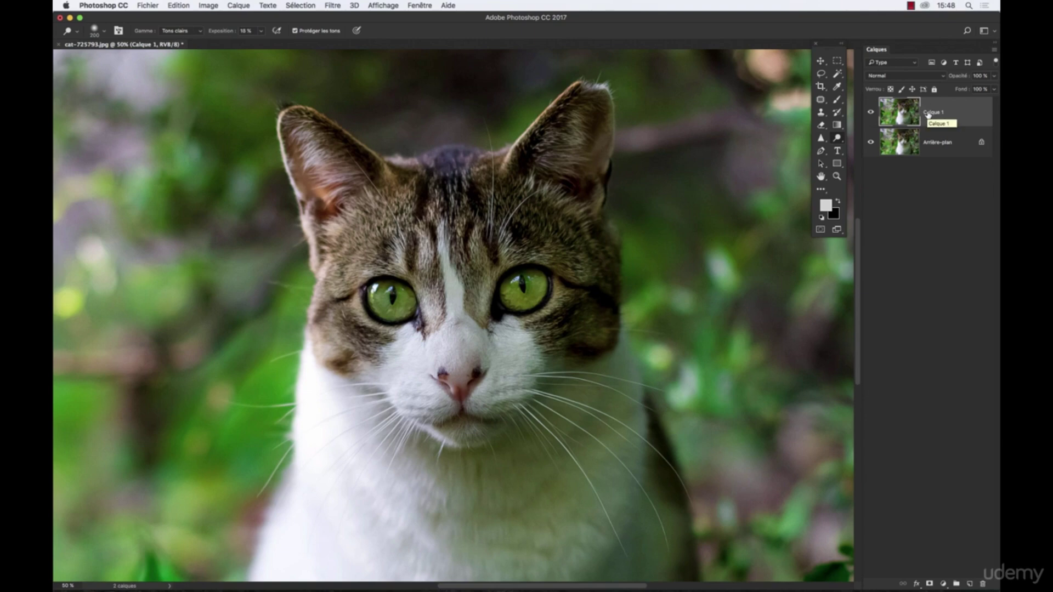
key("Delete")
right_click(912, 114)
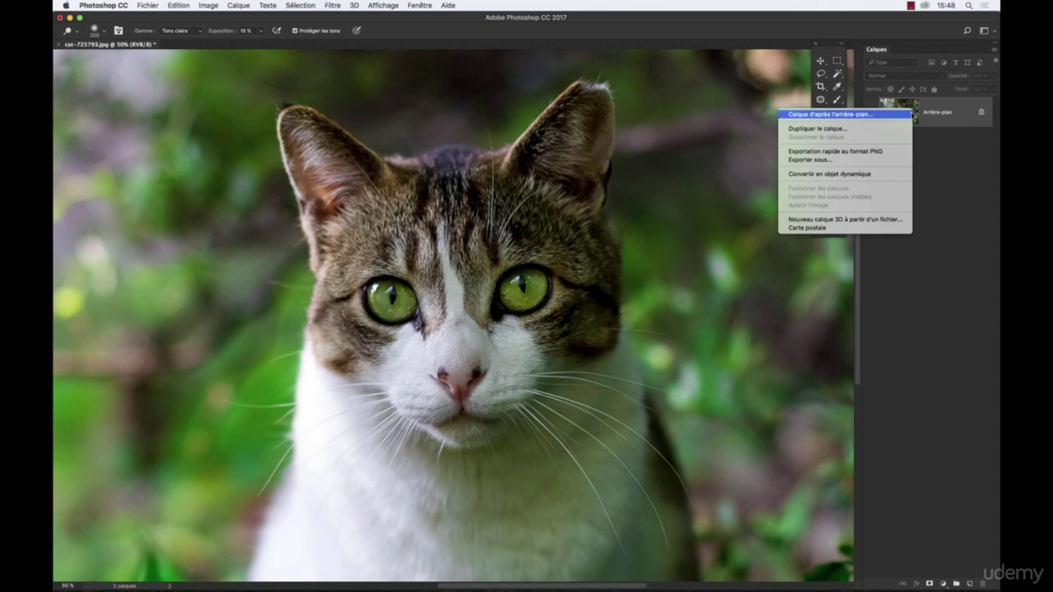
left_click(884, 129)
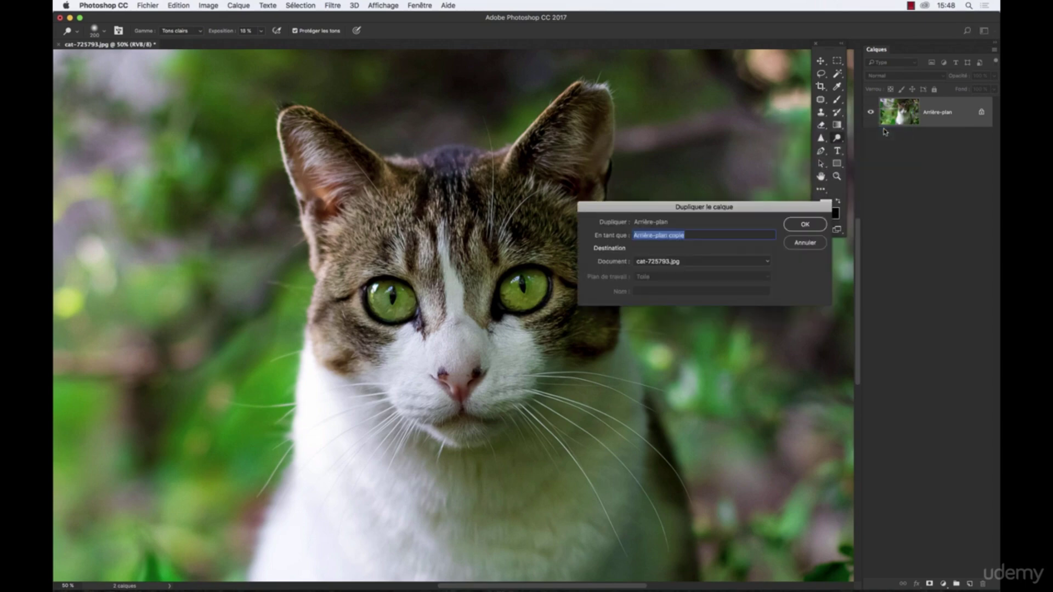
key("Return")
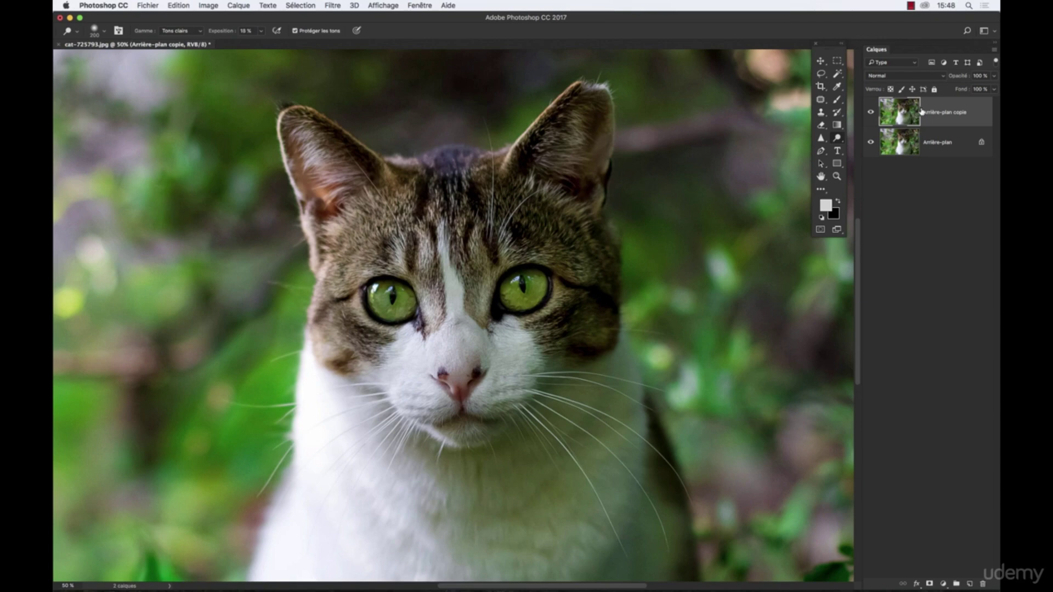
Set the Dodge tool's brush size to 250 px
left_click(103, 32)
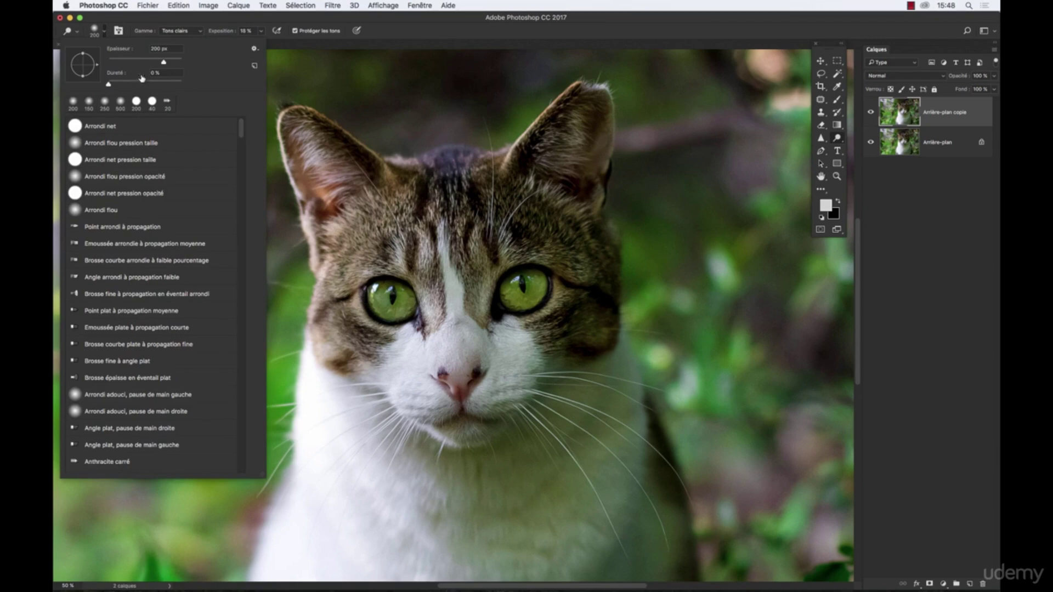
left_click(163, 64)
left_click(393, 37)
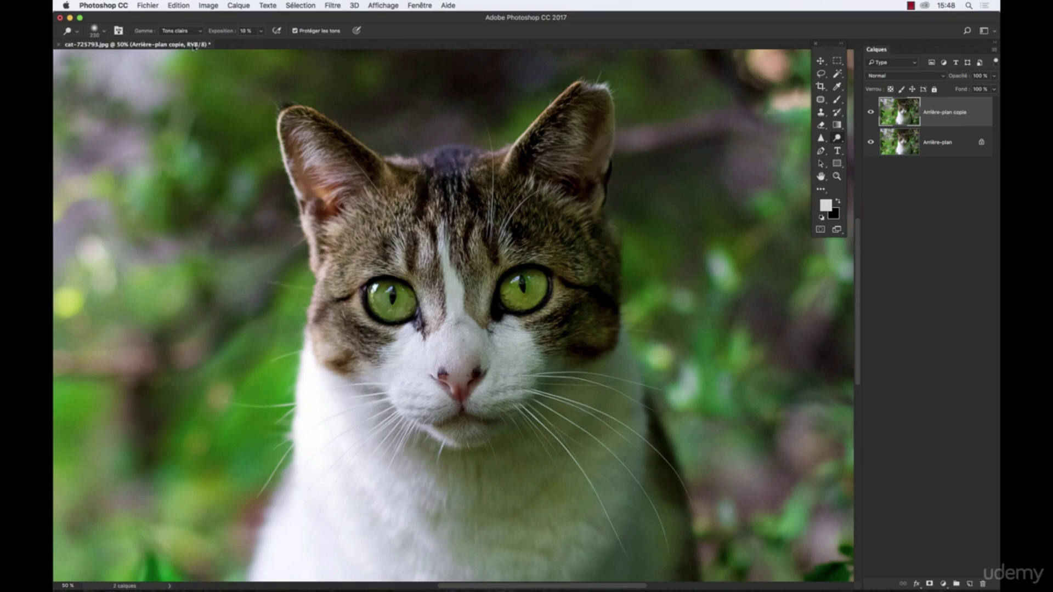
Switch the Dodge tool's Gamme to Tons foncés, try another range, and return it to Tons clairs
left_click(166, 32)
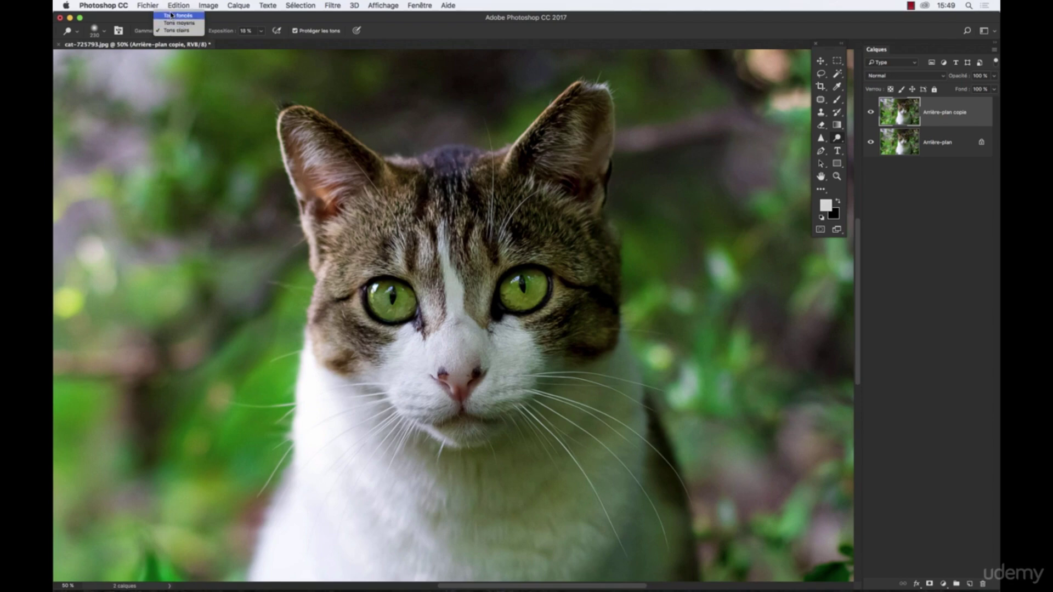
left_click(173, 16)
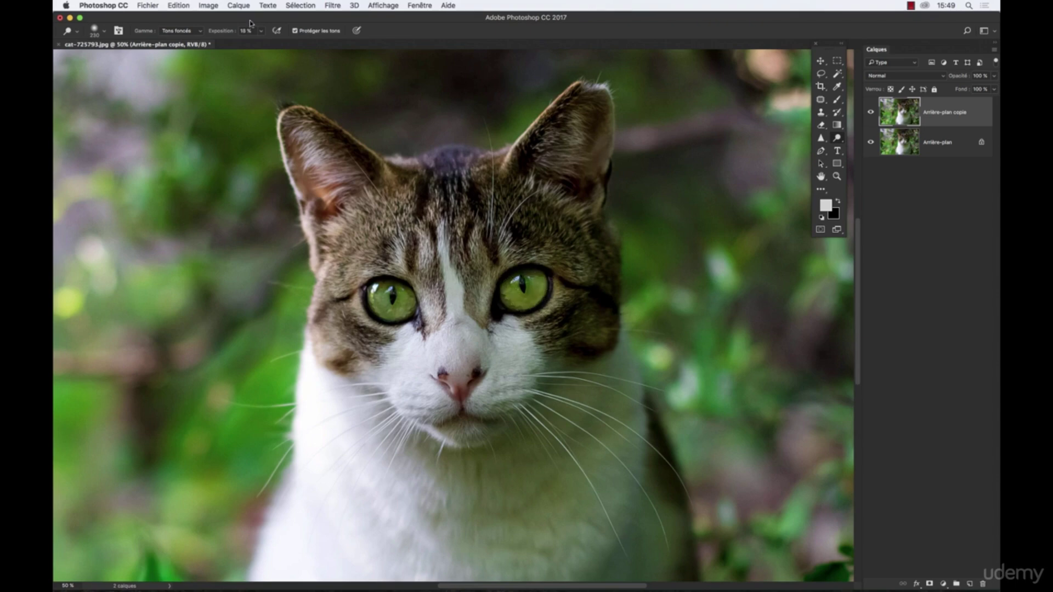
left_click(175, 31)
left_click(174, 38)
left_click(181, 31)
left_click(192, 43)
Lighten both of the cat's eyes with the Dodge tool at Gamme Tons clairs and 25 % exposure
left_click_drag(394, 313, 397, 305)
left_click(261, 31)
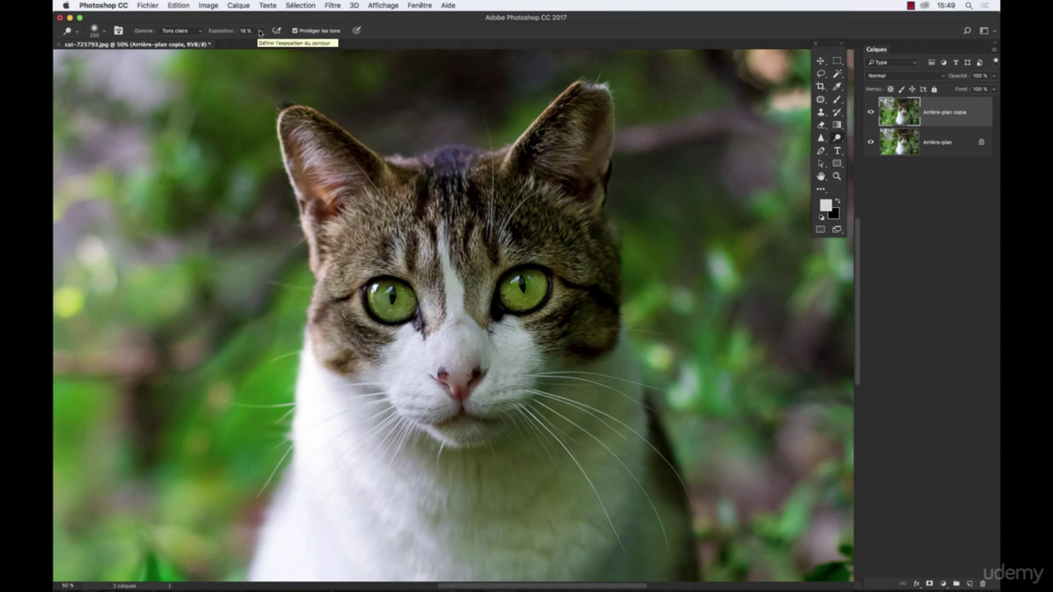
left_click_drag(259, 43, 263, 44)
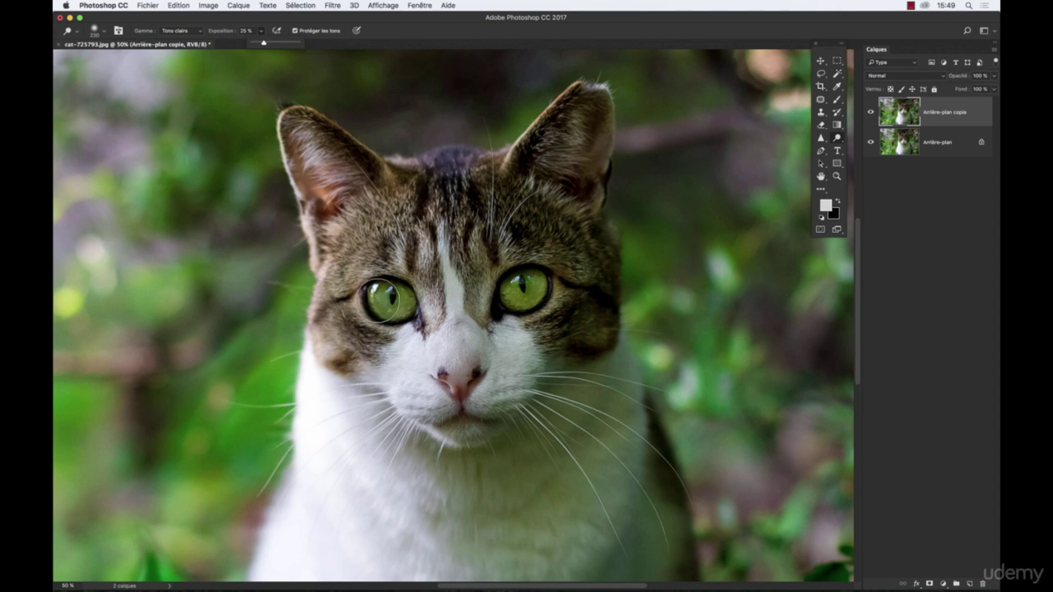
left_click(391, 300)
mouse_move(392, 300)
left_mouse_down()
mouse_move(392, 324)
mouse_move(392, 309)
mouse_move(345, 323)
mouse_move(376, 317)
mouse_move(372, 300)
mouse_move(403, 309)
left_mouse_up()
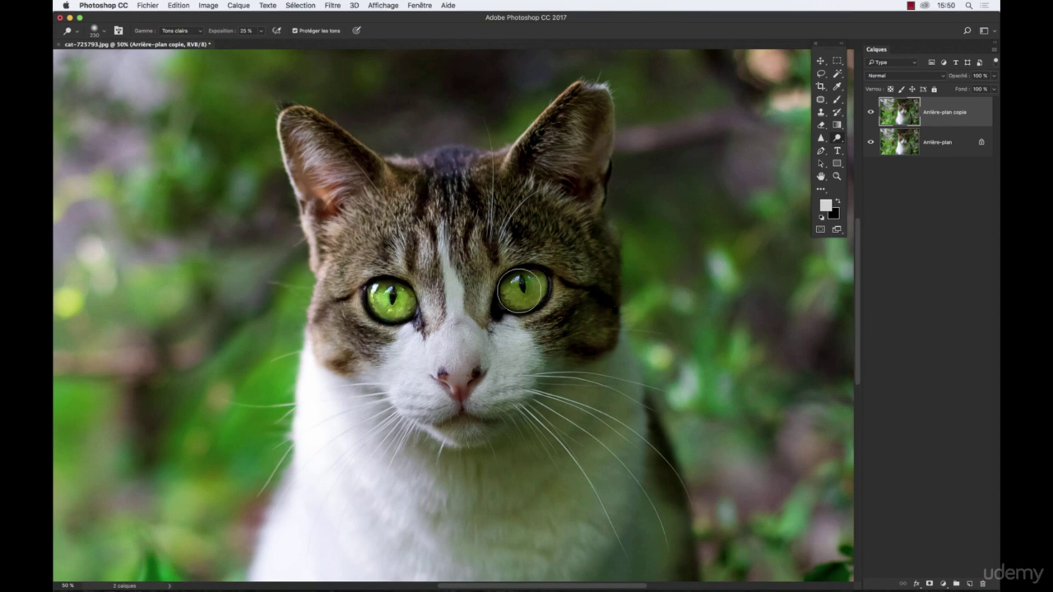
mouse_move(519, 294)
left_mouse_down()
mouse_move(524, 286)
mouse_move(527, 299)
mouse_move(510, 292)
mouse_move(523, 304)
left_mouse_up()
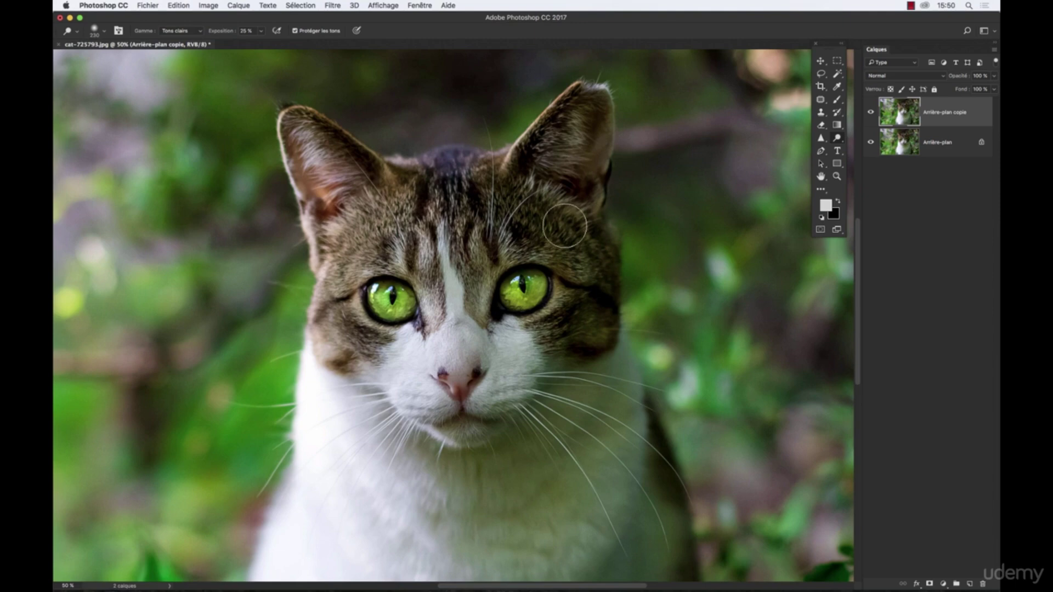
Undo the eye lightening and the duplication that made the Arrière-plan copie layer
left_click(183, 32)
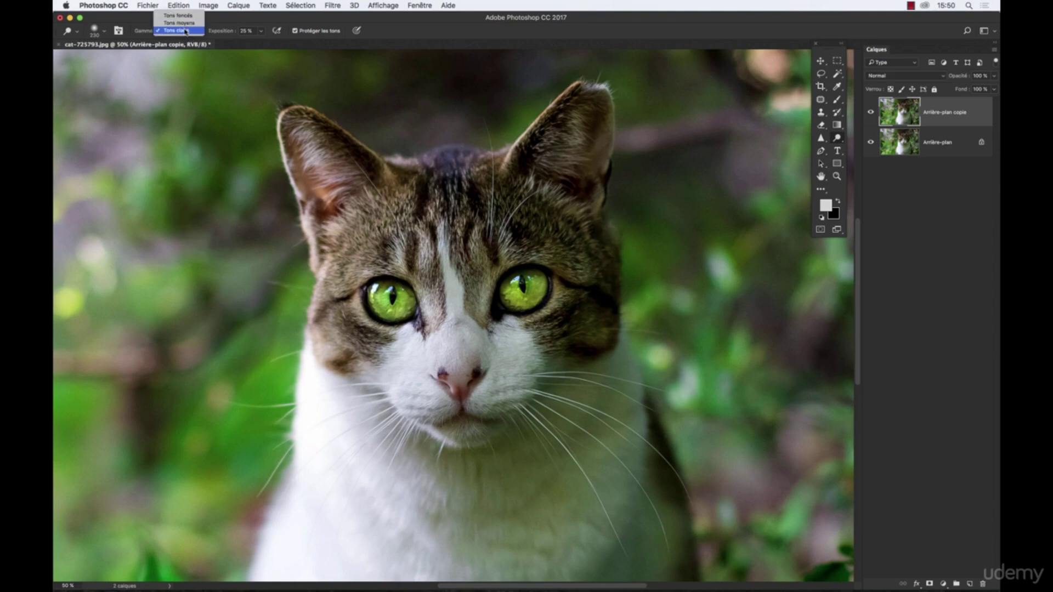
left_click(185, 30)
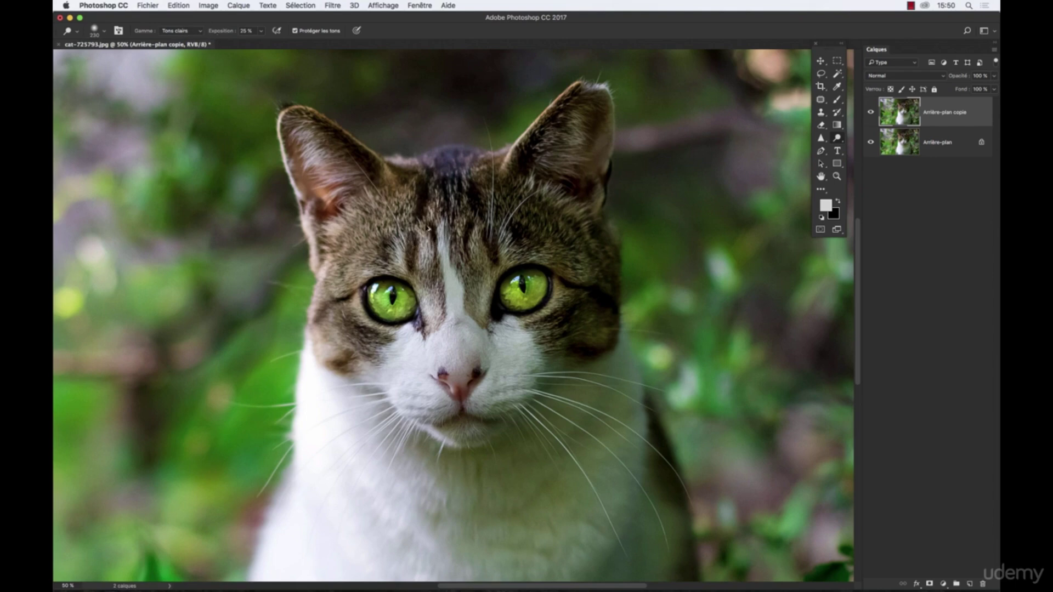
key("super+z")
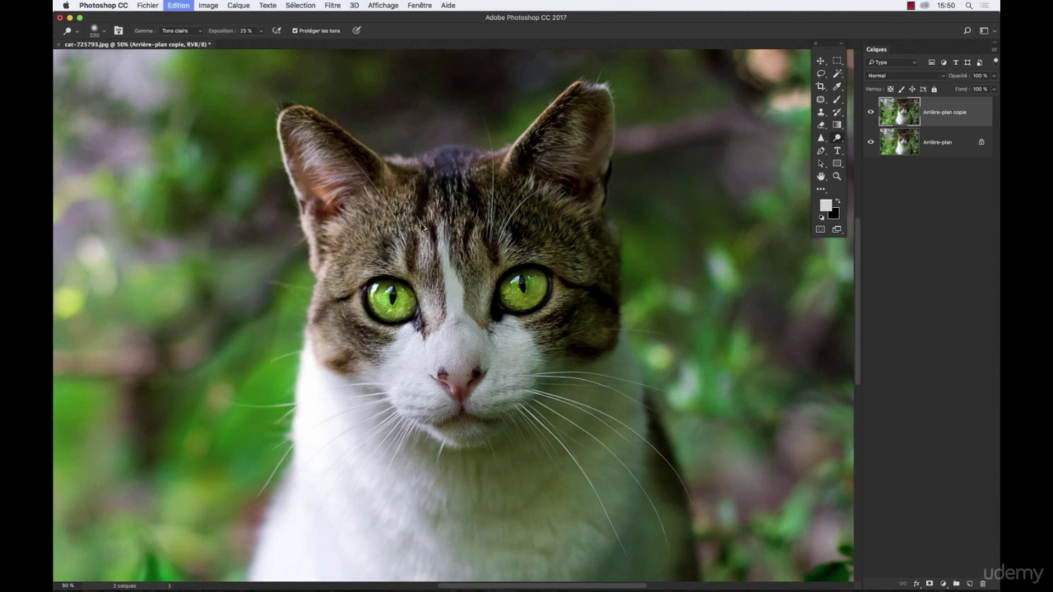
key("alt+super+z")
key("alt+super+z")
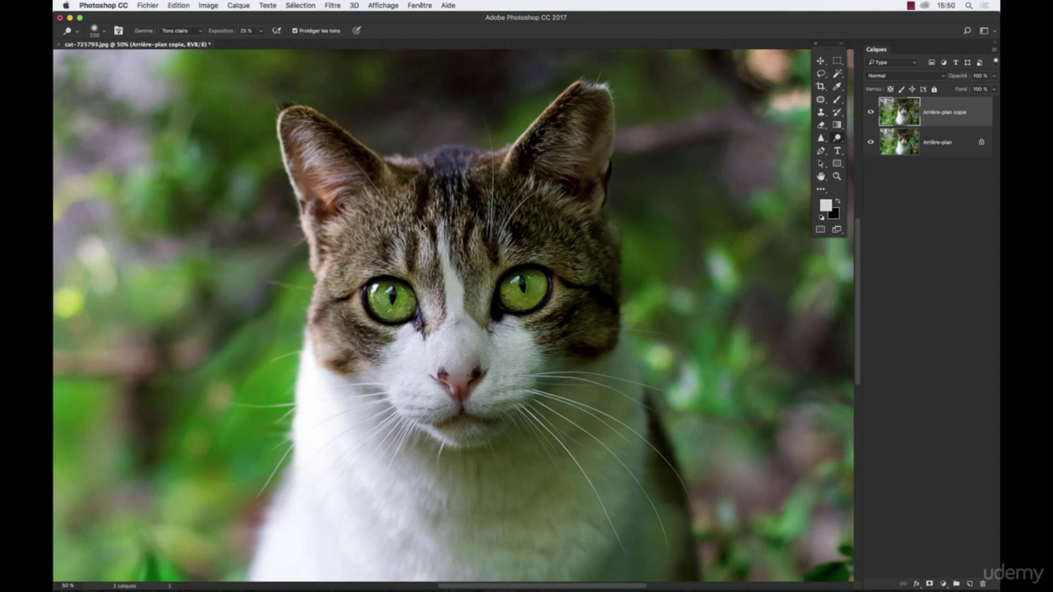
key("alt+super+z")
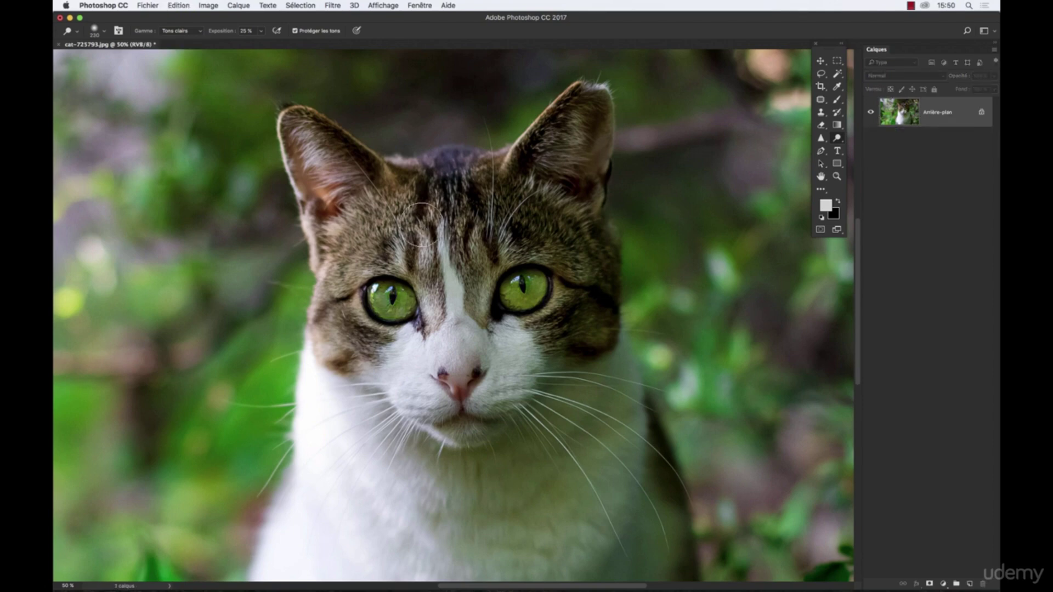
Duplicate the Arrière-plan layer and lighten both of the cat's eyes with the Dodge tool at 15 % exposure
key("super+j")
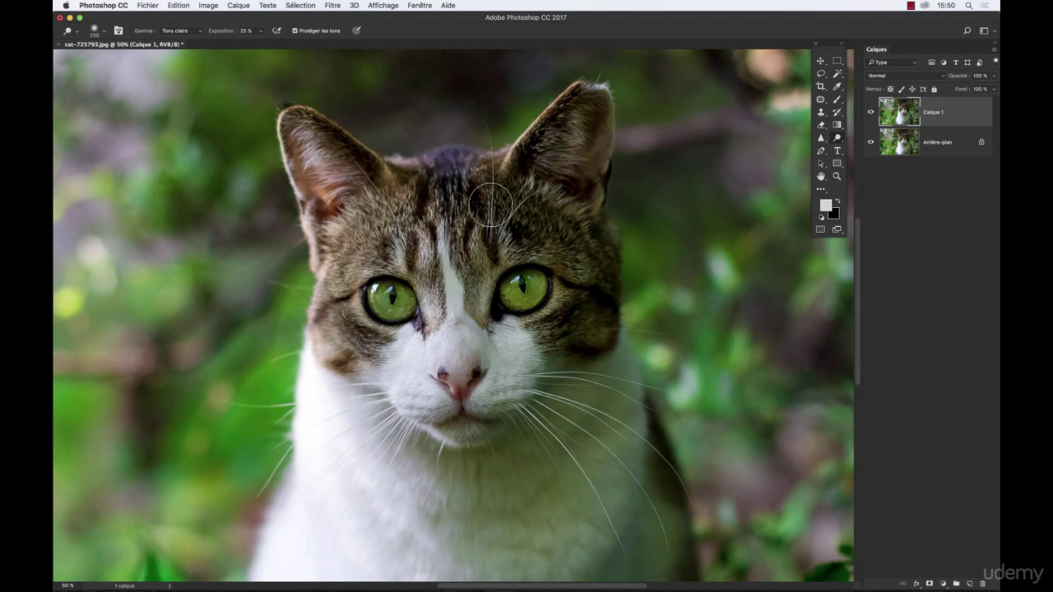
left_click(261, 33)
left_click_drag(393, 298, 393, 299)
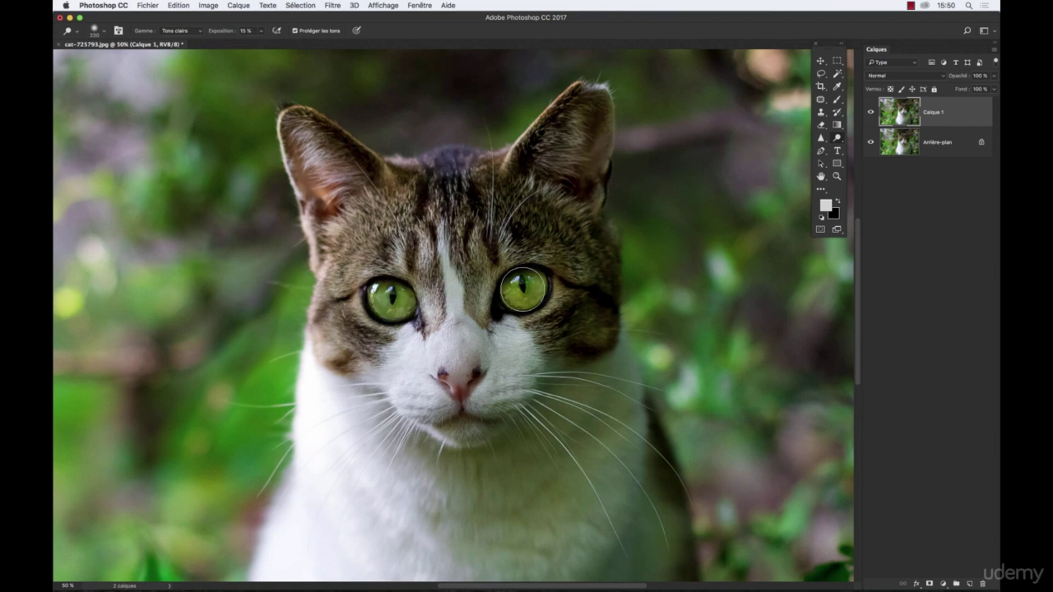
left_click(391, 302)
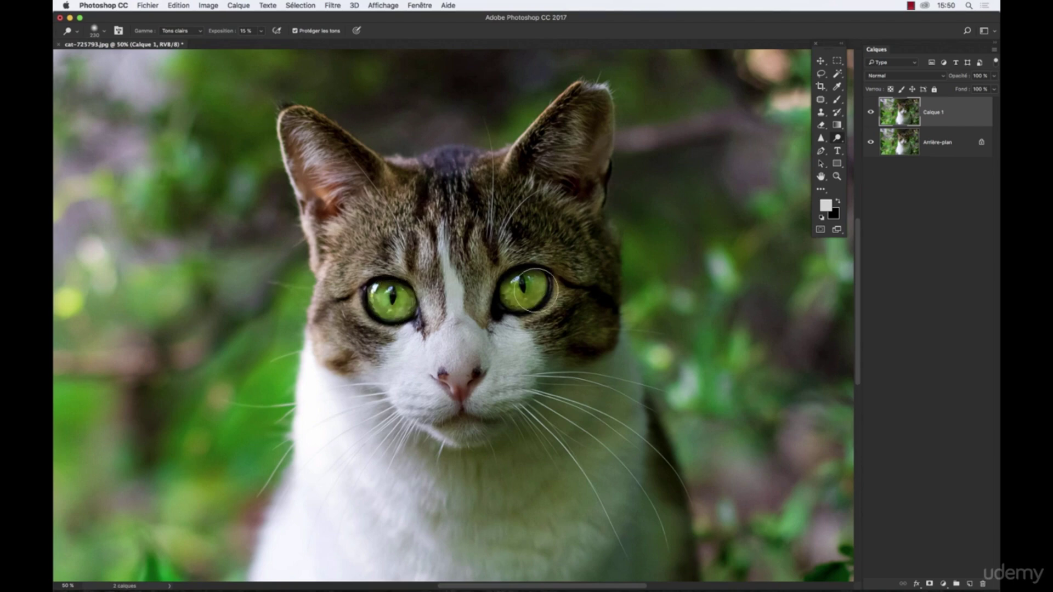
left_click(526, 290)
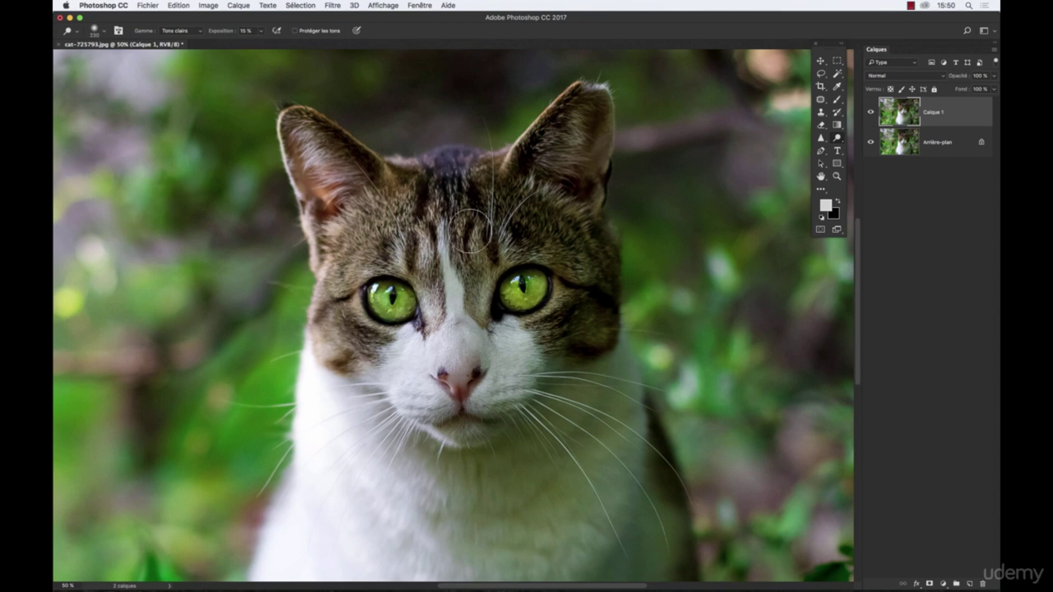
left_click_drag(526, 287, 525, 288)
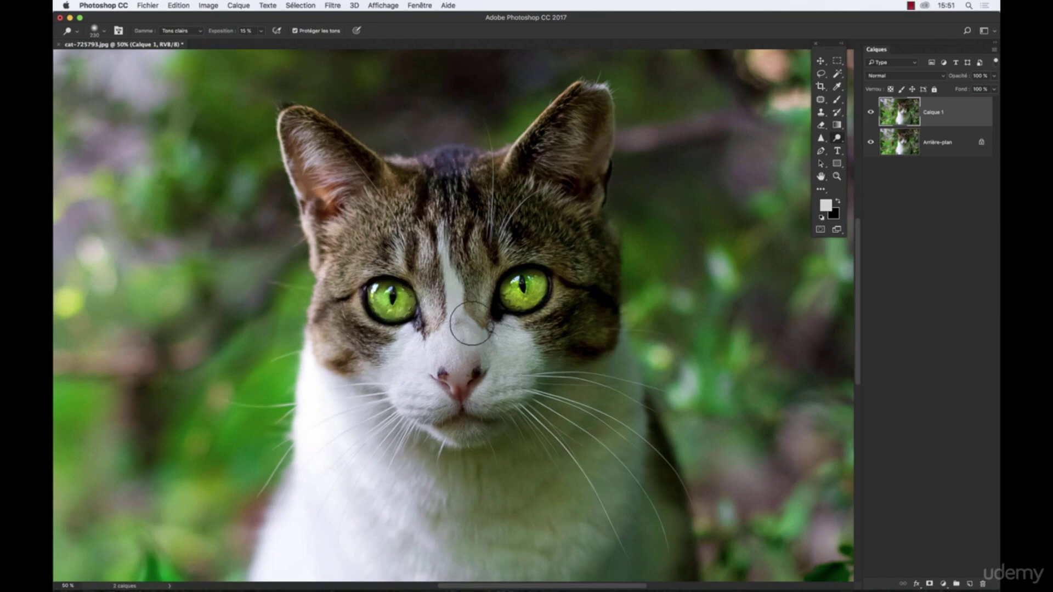
Try lightening the white fur around the cat's nose and cheek, and undo those strokes
mouse_move(442, 268)
left_mouse_down()
mouse_move(459, 260)
mouse_move(443, 230)
mouse_move(450, 274)
mouse_move(494, 343)
mouse_move(459, 246)
mouse_move(499, 336)
left_mouse_up()
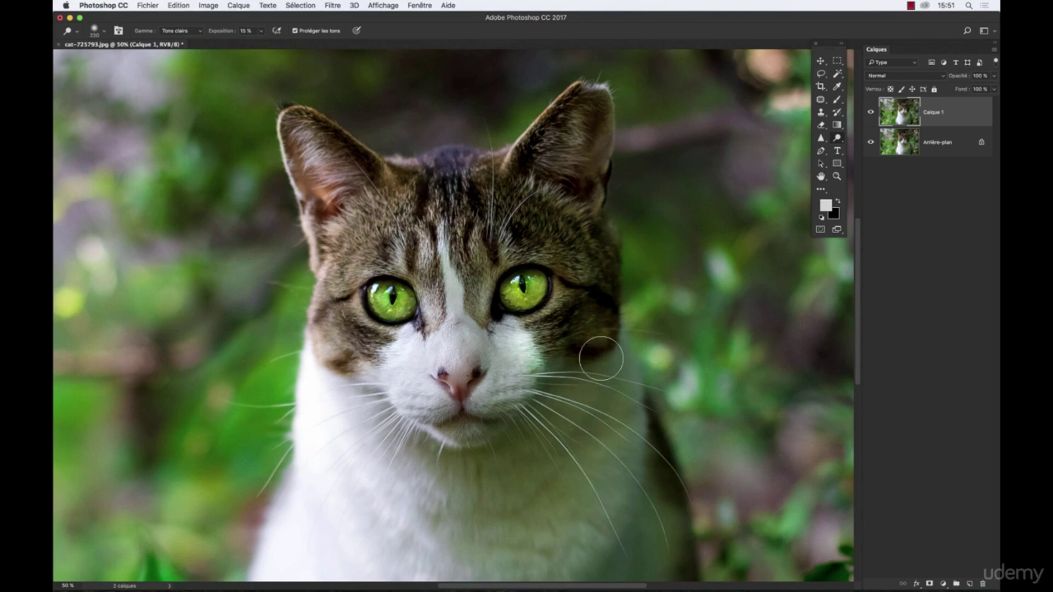
mouse_move(563, 378)
left_mouse_down()
mouse_move(507, 269)
mouse_move(499, 357)
left_mouse_up()
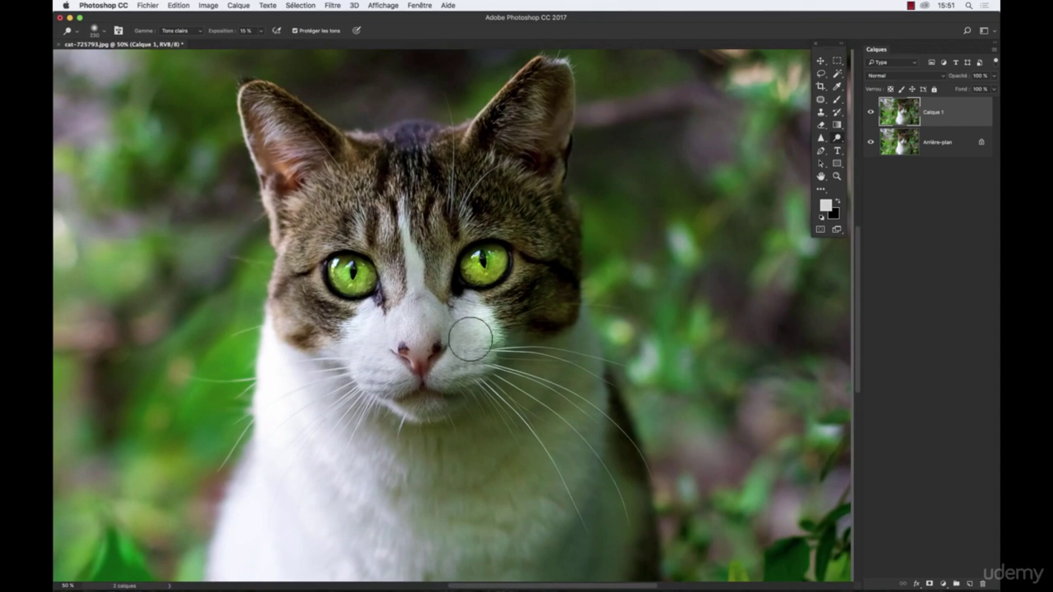
key("alt+super+z")
key("alt+super+z")
key("alt+super+z")
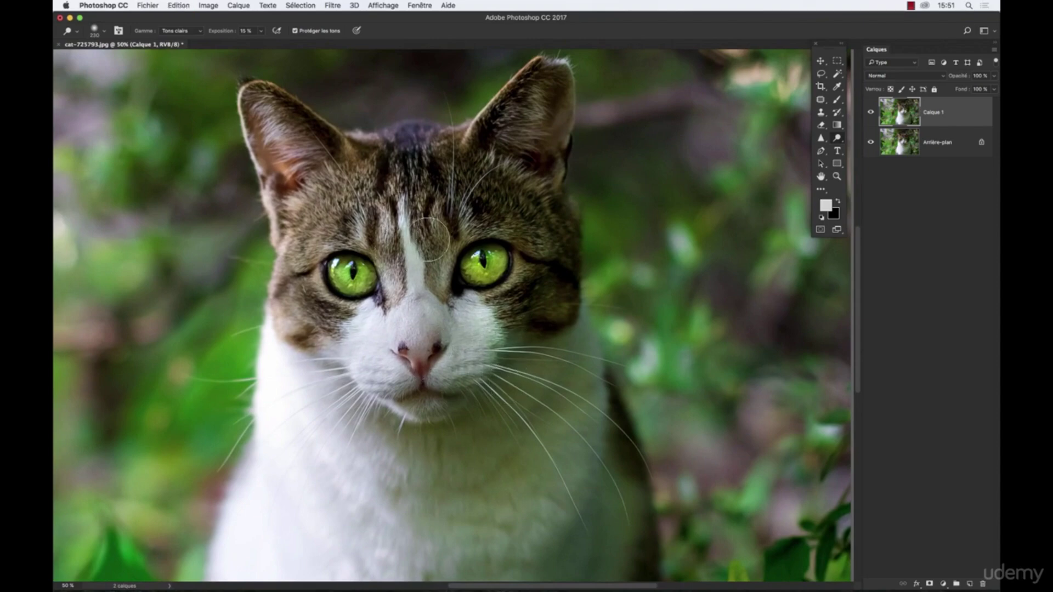
Set the Dodge tool's Gamme to Tons foncés
left_click_drag(549, 126, 518, 229)
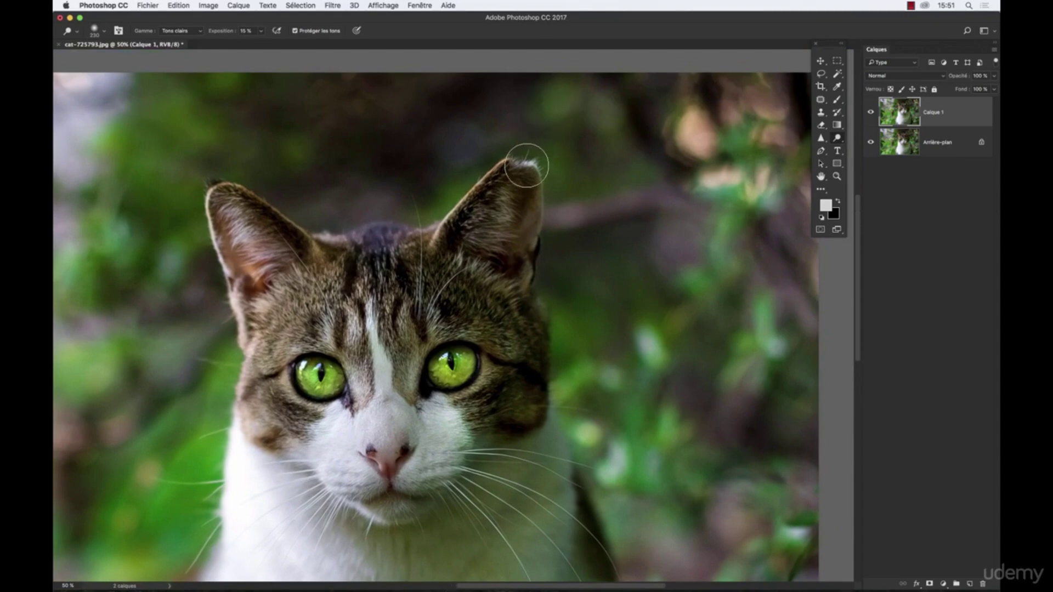
left_click_drag(335, 225, 393, 192)
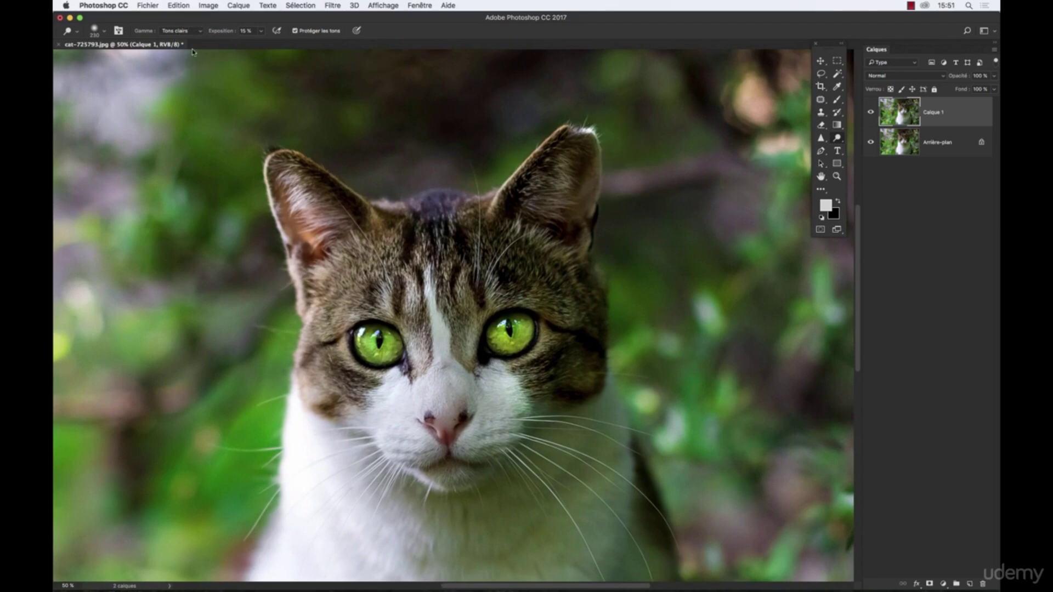
left_click(190, 32)
left_click(185, 21)
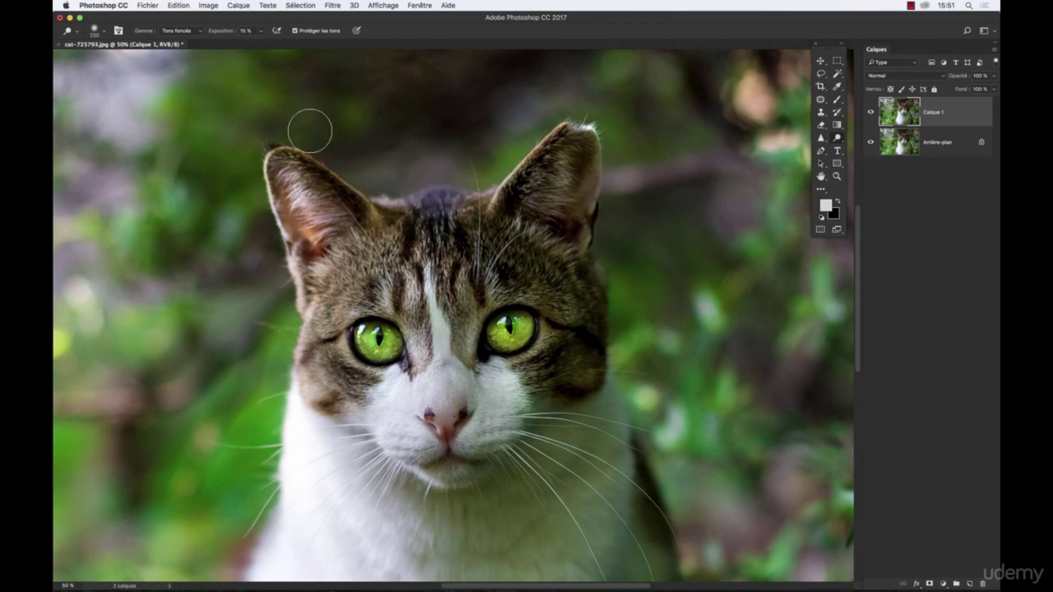
scroll(307, 176, "down", 5)
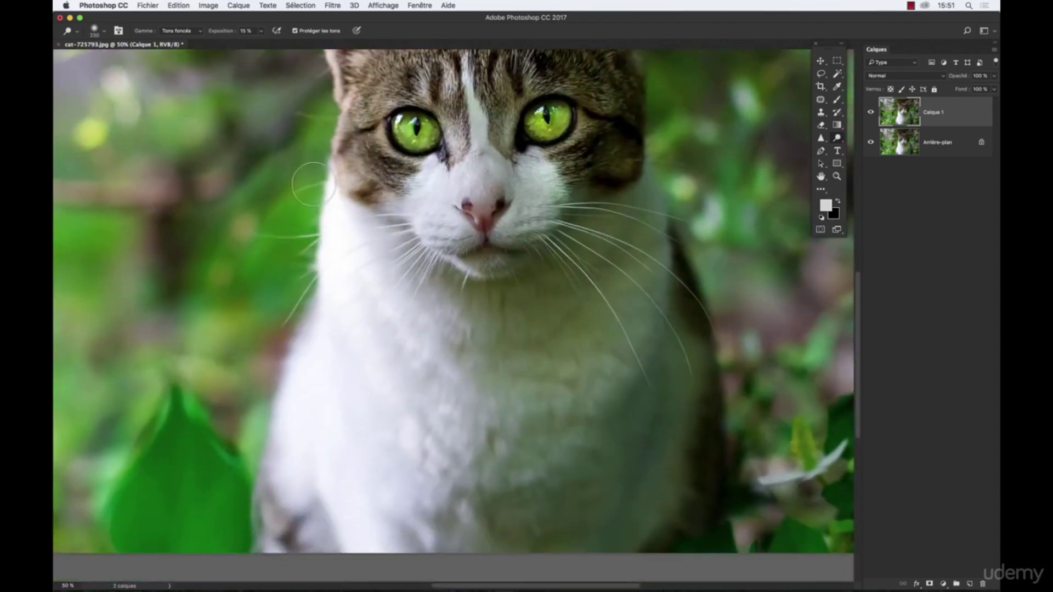
left_click_drag(386, 367, 296, 368)
left_click_drag(333, 267, 385, 420)
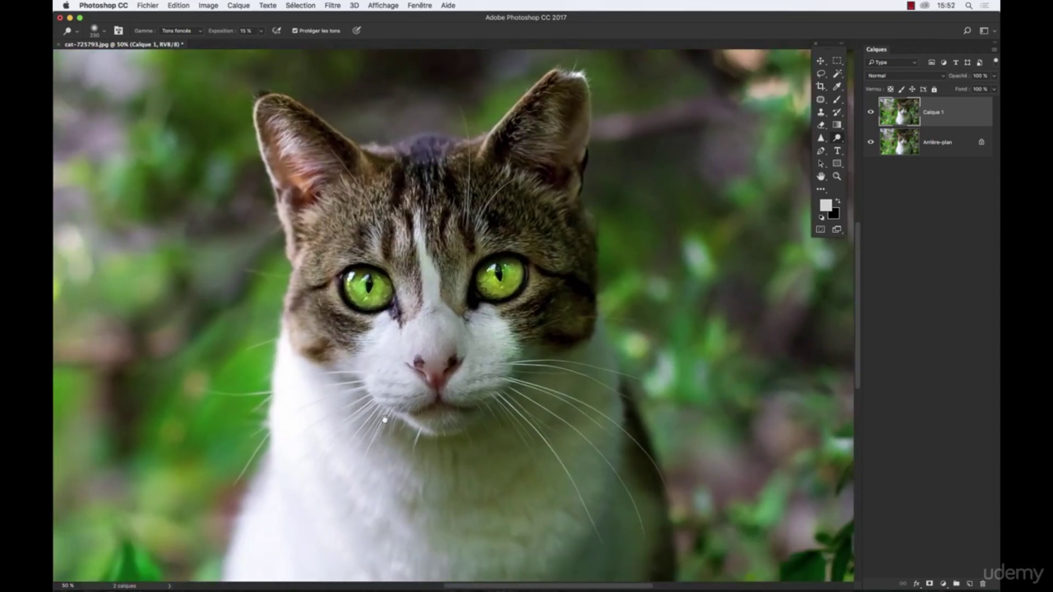
Lighten the brown fur on the cat's forehead and cheek with Gamme Tons moyens and 27 % exposure
left_click(180, 34)
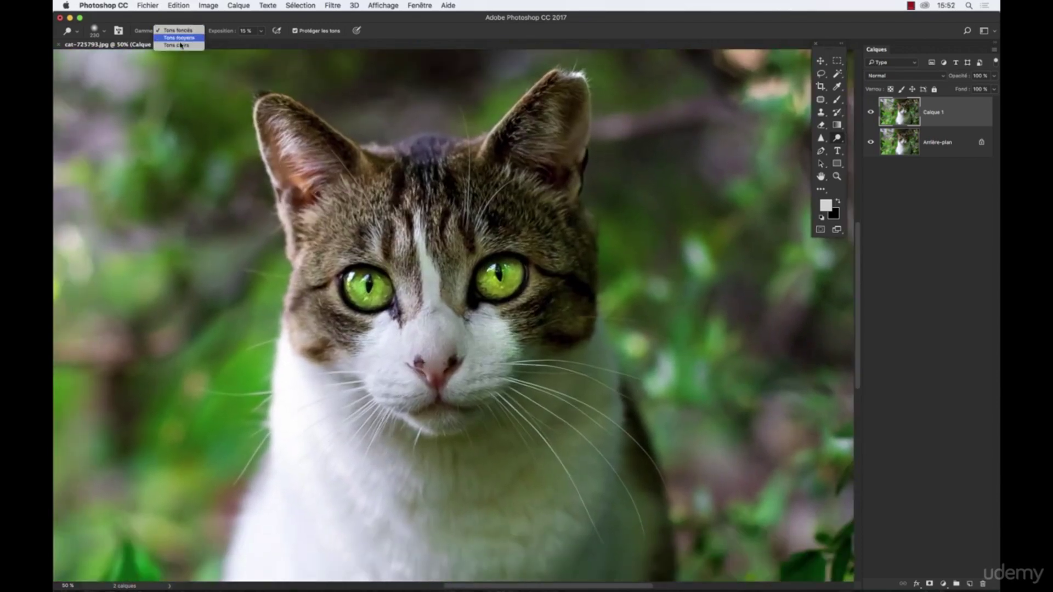
left_click(184, 40)
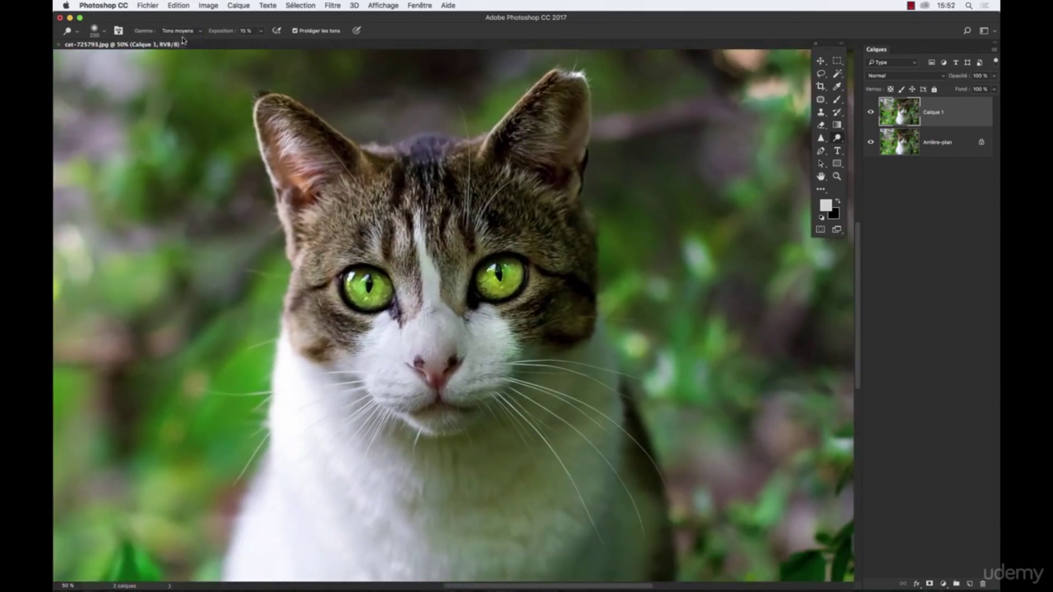
left_click(262, 33)
mouse_move(353, 211)
left_mouse_down()
mouse_move(347, 223)
mouse_move(378, 186)
mouse_move(349, 246)
mouse_move(357, 193)
mouse_move(558, 234)
mouse_move(530, 209)
mouse_move(459, 194)
mouse_move(466, 220)
mouse_move(378, 236)
mouse_move(367, 197)
mouse_move(334, 214)
mouse_move(343, 186)
left_mouse_up()
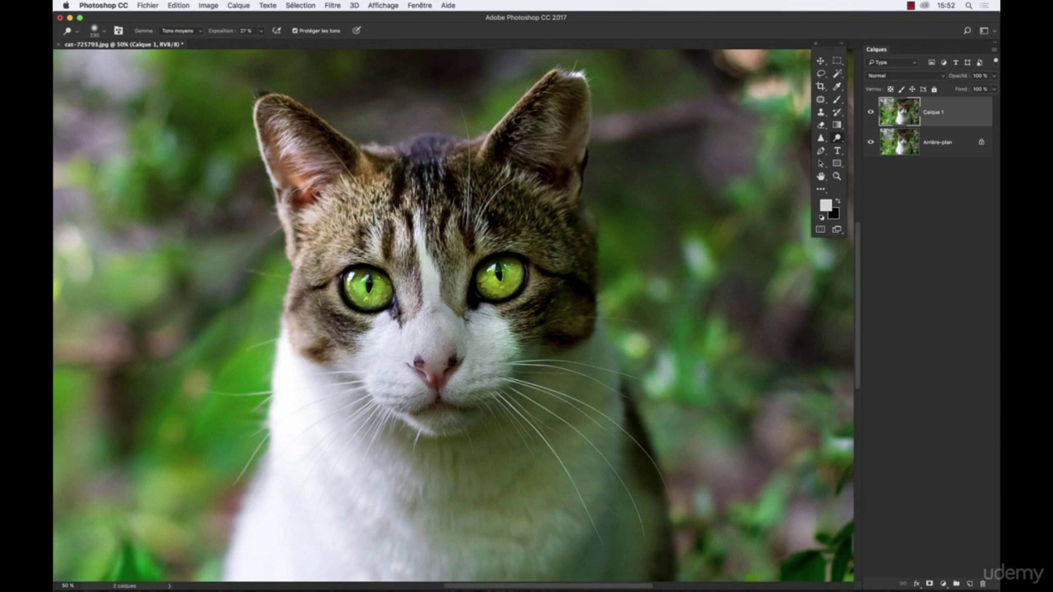
left_click_drag(568, 344, 560, 340)
Delete the retouched Calque 1 layer and make a fresh duplicate of the Arrière-plan layer
left_click_drag(838, 139, 874, 139)
left_click(176, 32)
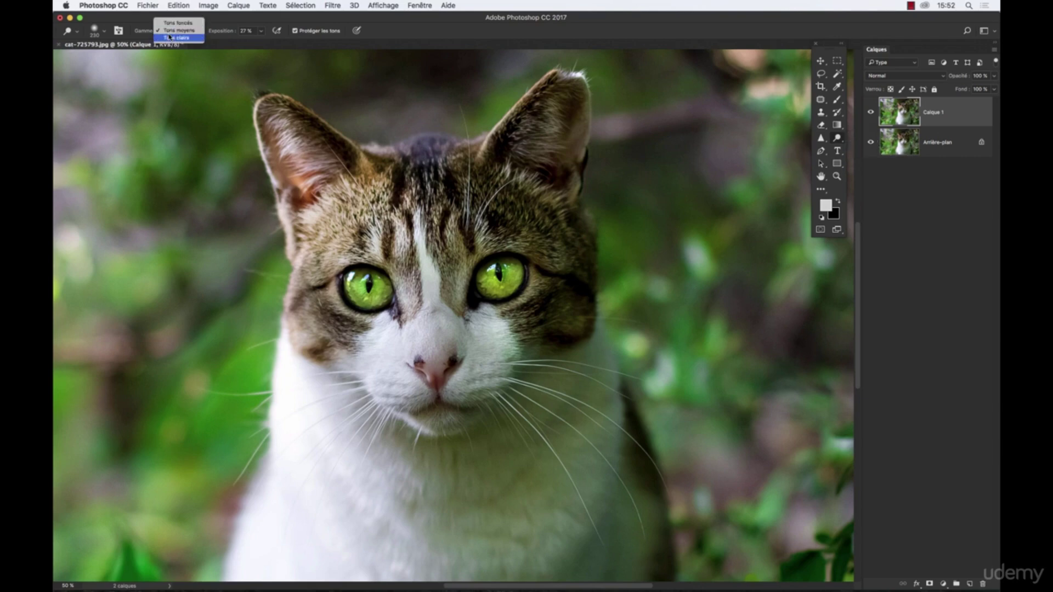
left_click(967, 118)
key("BackSpace")
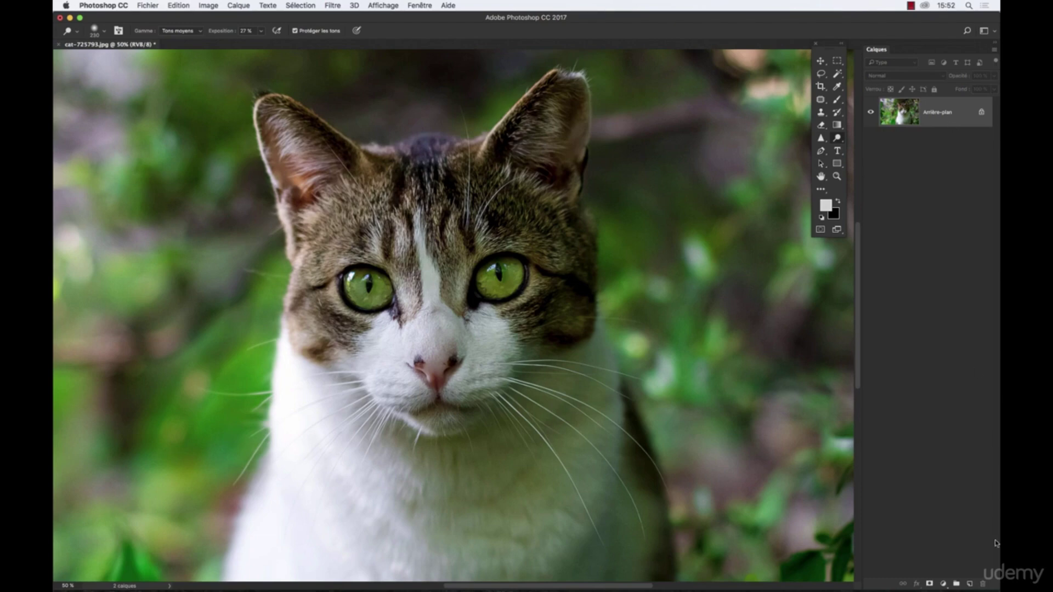
key("super+j")
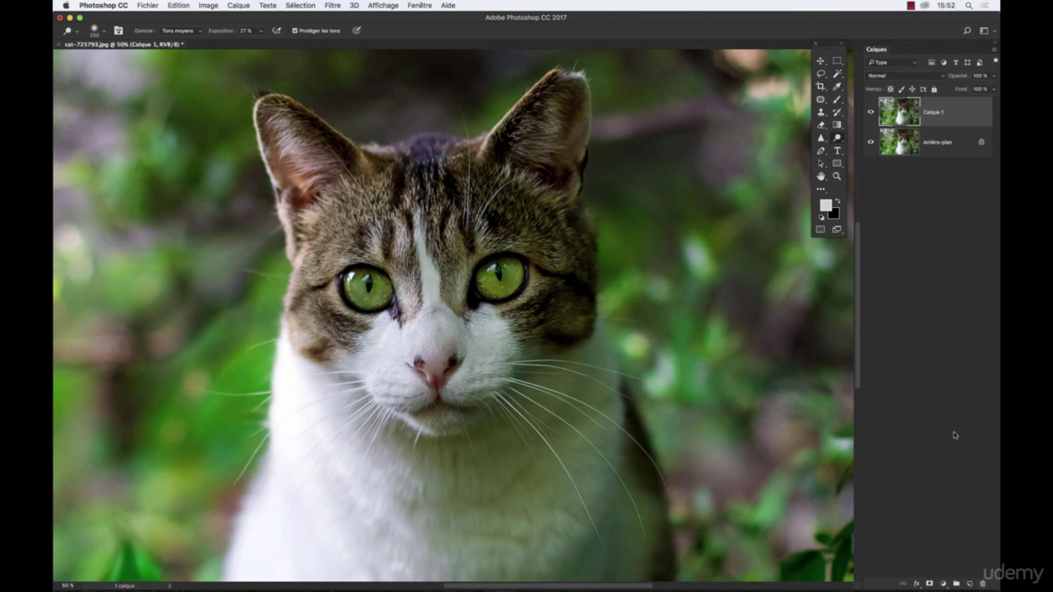
Lighten both of the cat's eyes with the Dodge tool at Gamme Tons clairs and 15 % exposure
left_click(193, 34)
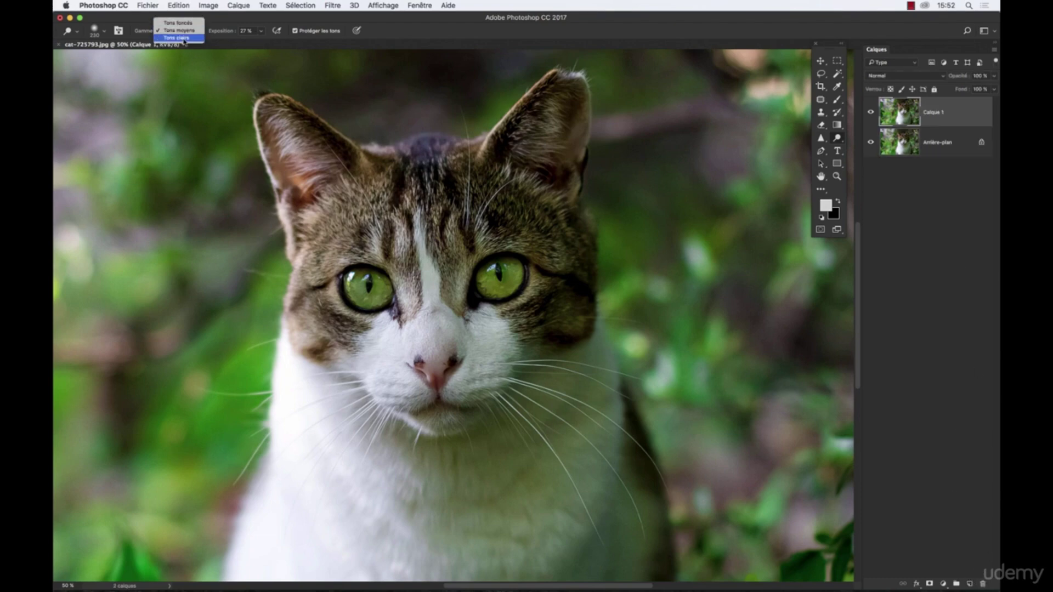
left_click(184, 39)
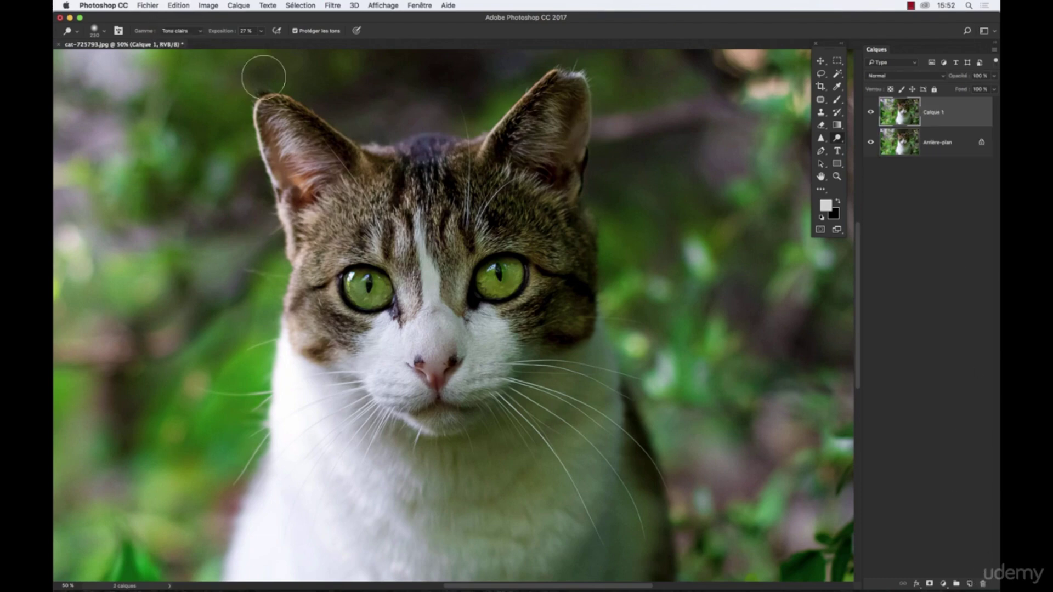
left_click(261, 31)
left_click(368, 285)
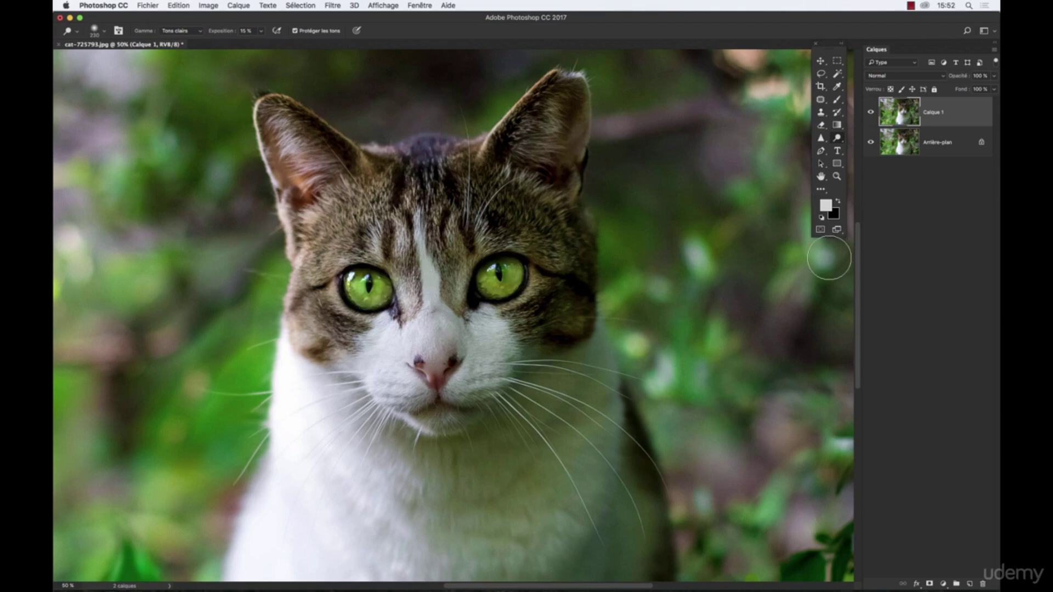
Activate the Burn tool (Outil Densité +) with Gamme Tons foncés and magnify the cat's eyes to 100 %
right_click(839, 139)
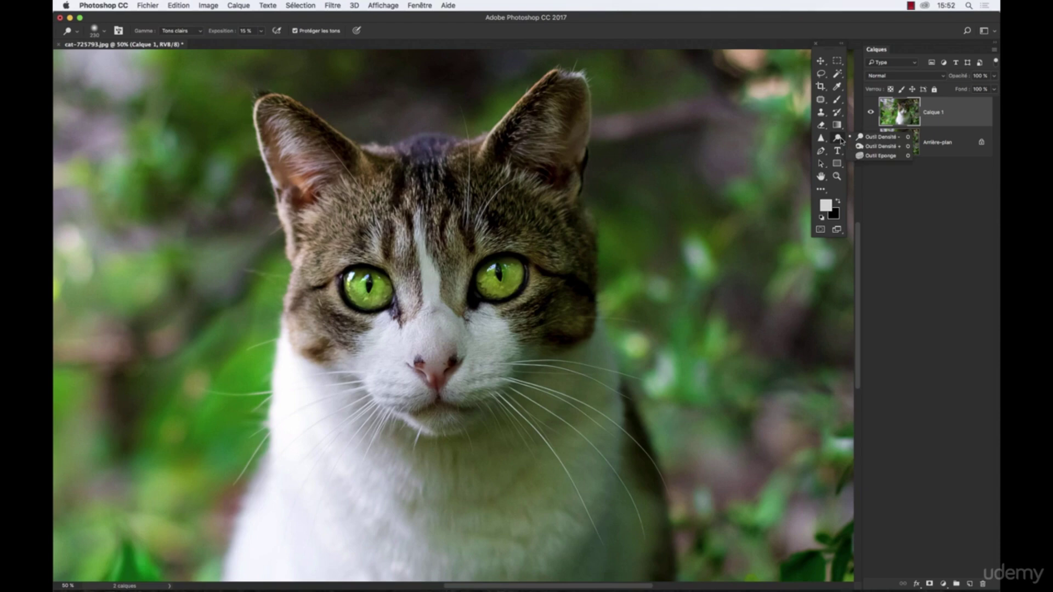
left_click(890, 150)
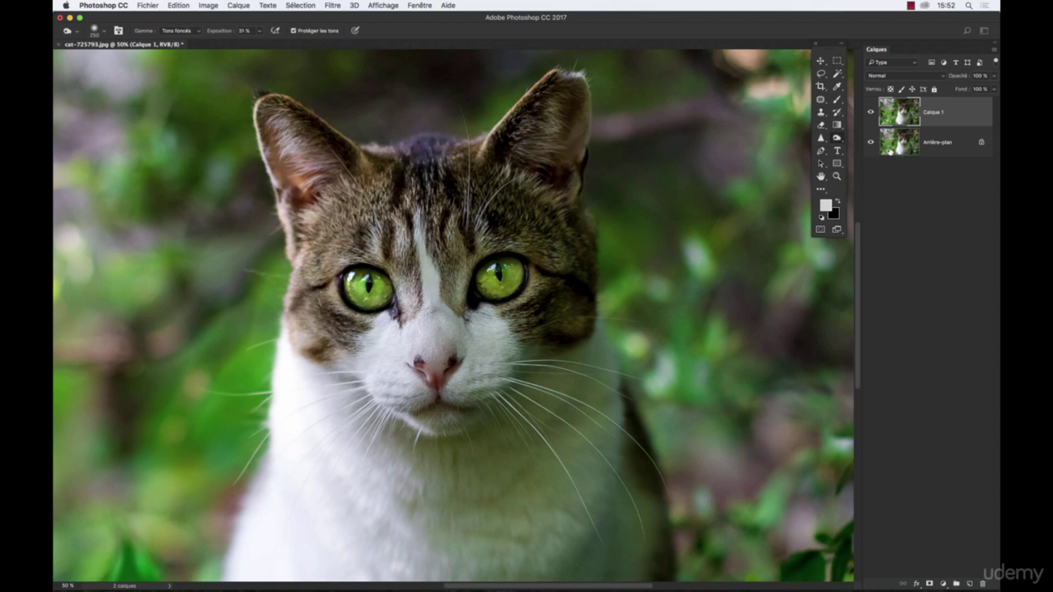
left_click(175, 32)
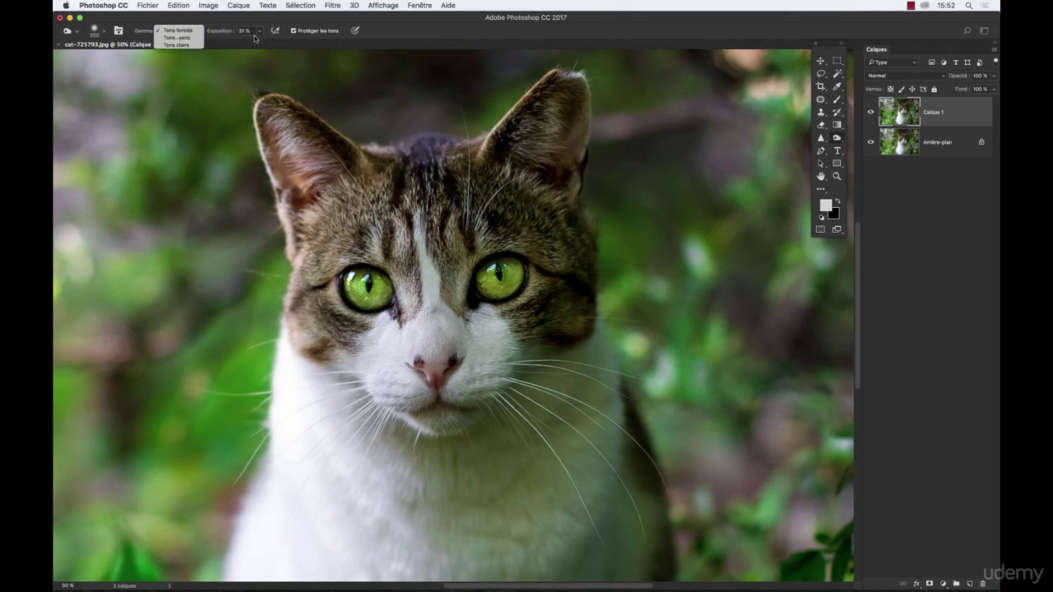
left_click(182, 33)
left_click(835, 176)
left_click(398, 293)
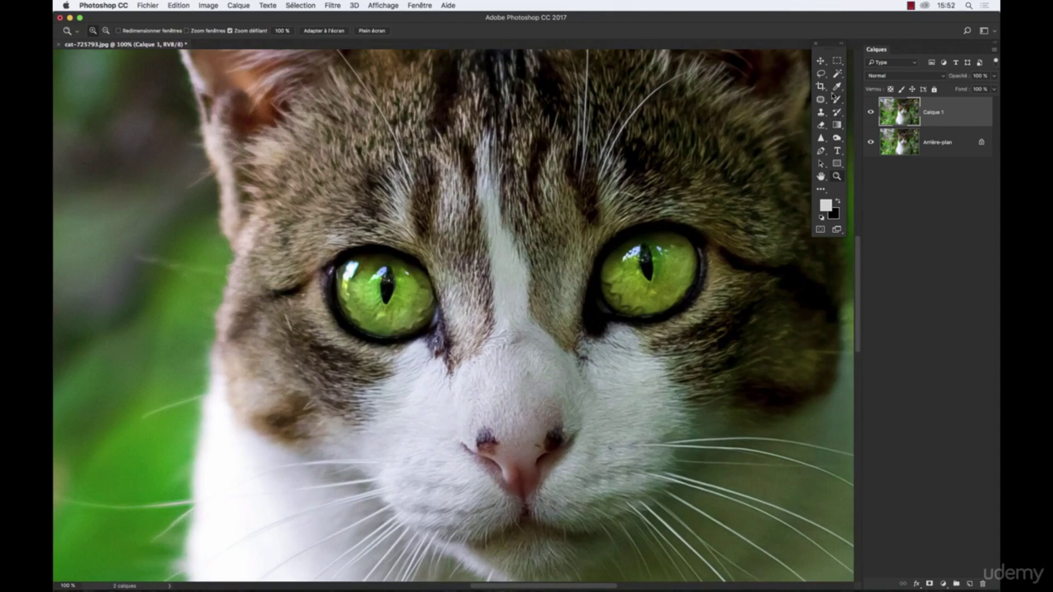
Shrink the Burn brush and darken the eye outlines, nose and nearby brown fur with Tons foncés and 31 % exposure
left_click(835, 142)
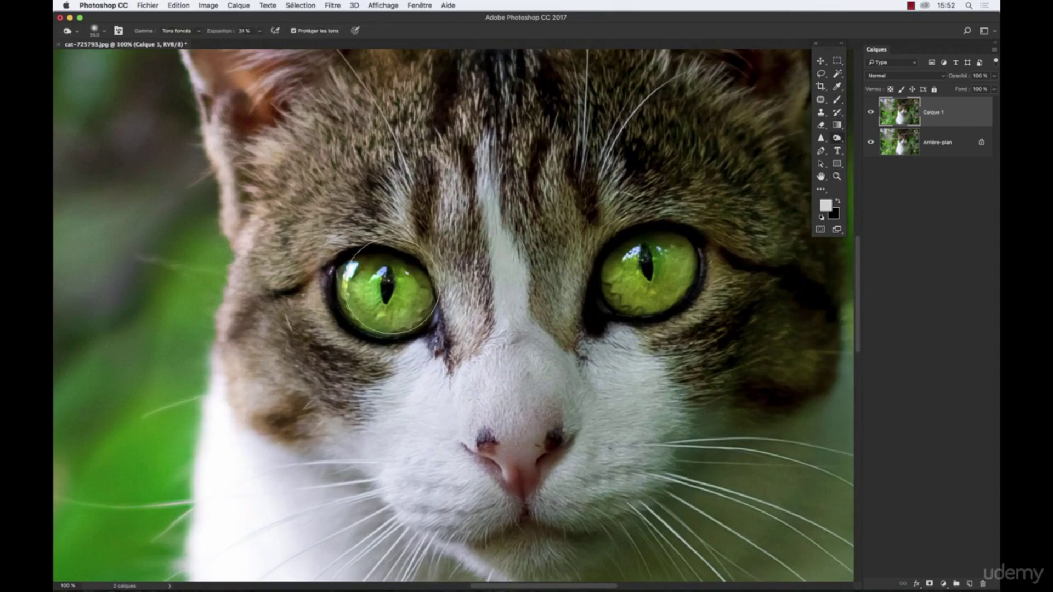
left_click(106, 32)
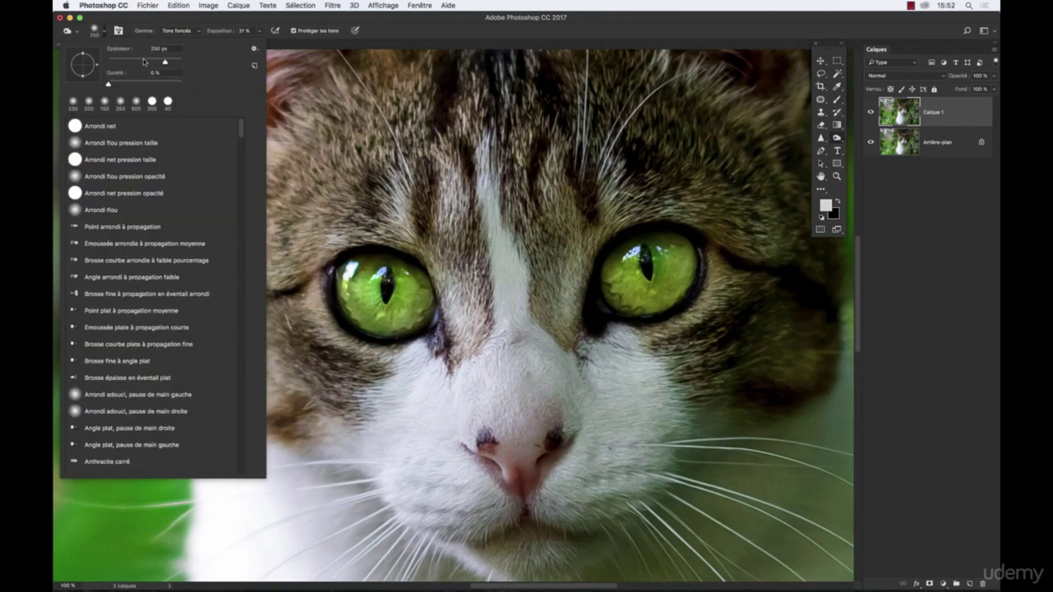
left_click(388, 288)
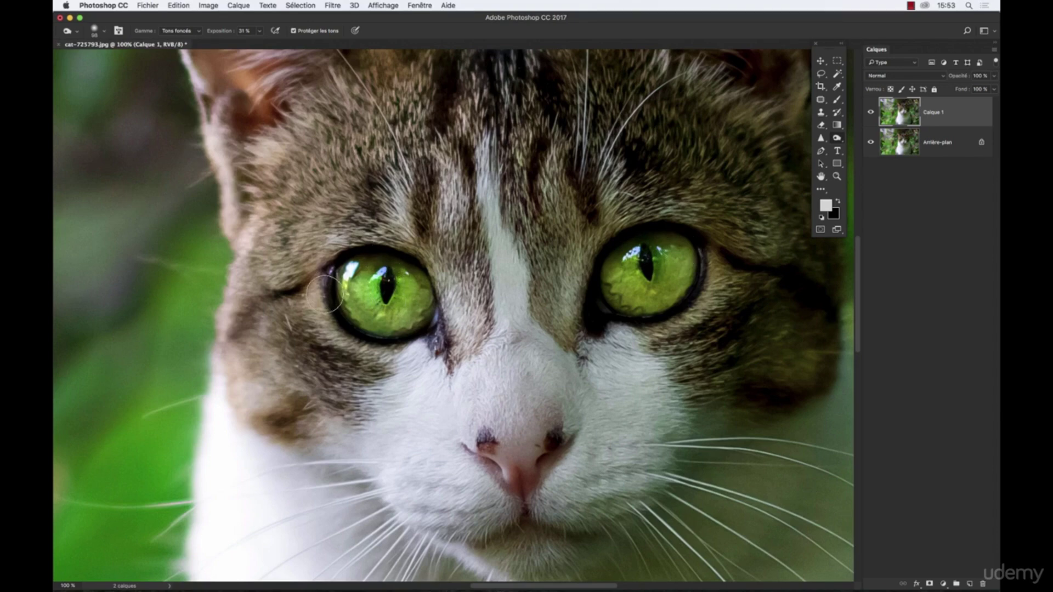
left_click_drag(525, 367, 502, 273)
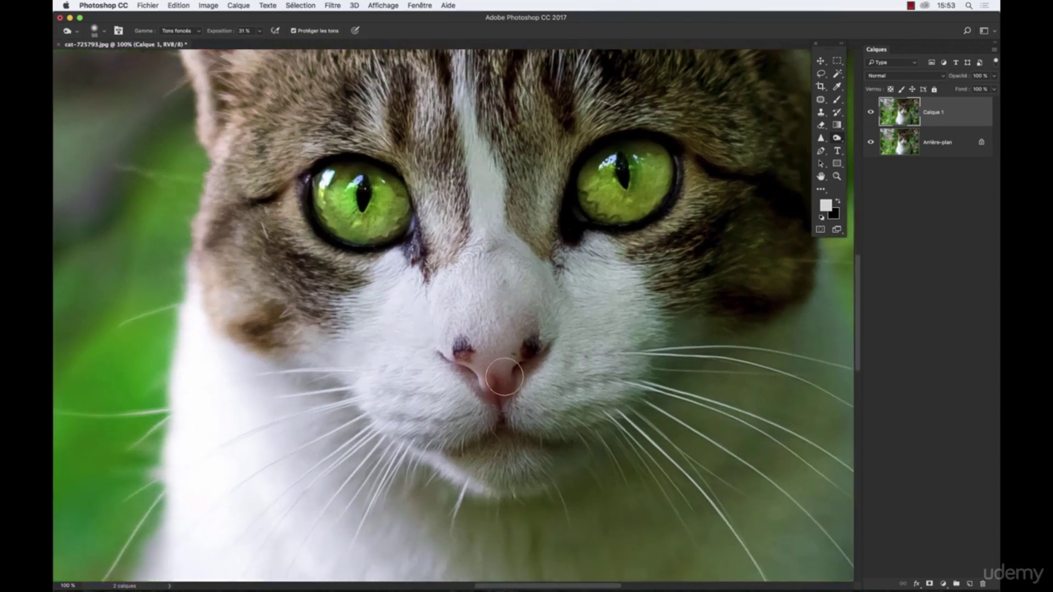
mouse_move(495, 372)
left_mouse_down()
mouse_move(510, 378)
mouse_move(483, 383)
mouse_move(439, 357)
left_mouse_up()
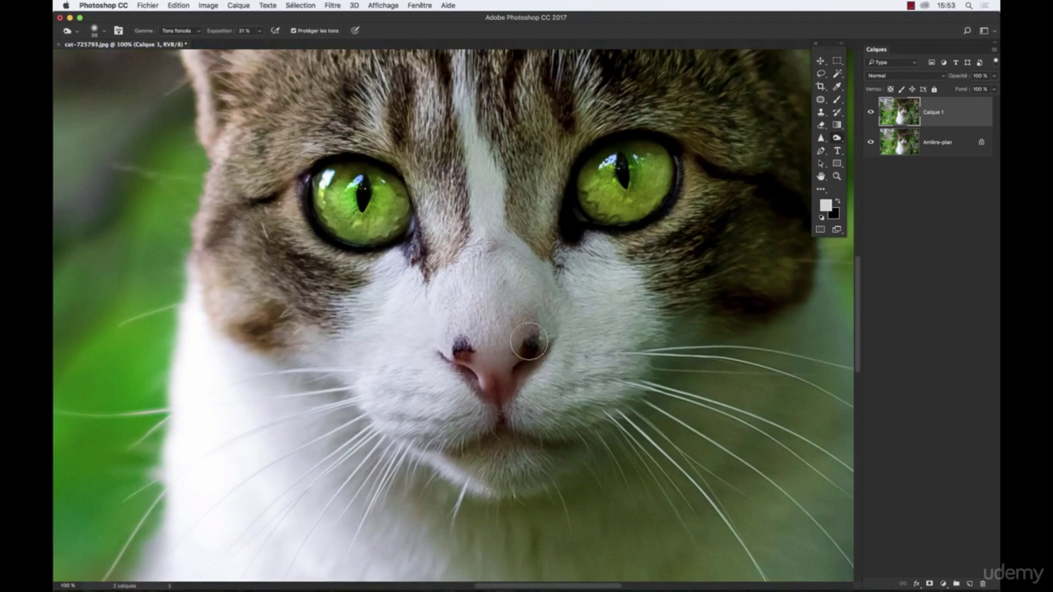
left_click_drag(285, 284, 375, 334)
mouse_move(455, 330)
left_mouse_down()
mouse_move(430, 379)
mouse_move(466, 337)
mouse_move(423, 397)
mouse_move(433, 339)
mouse_move(395, 377)
mouse_move(415, 336)
mouse_move(390, 344)
left_mouse_up()
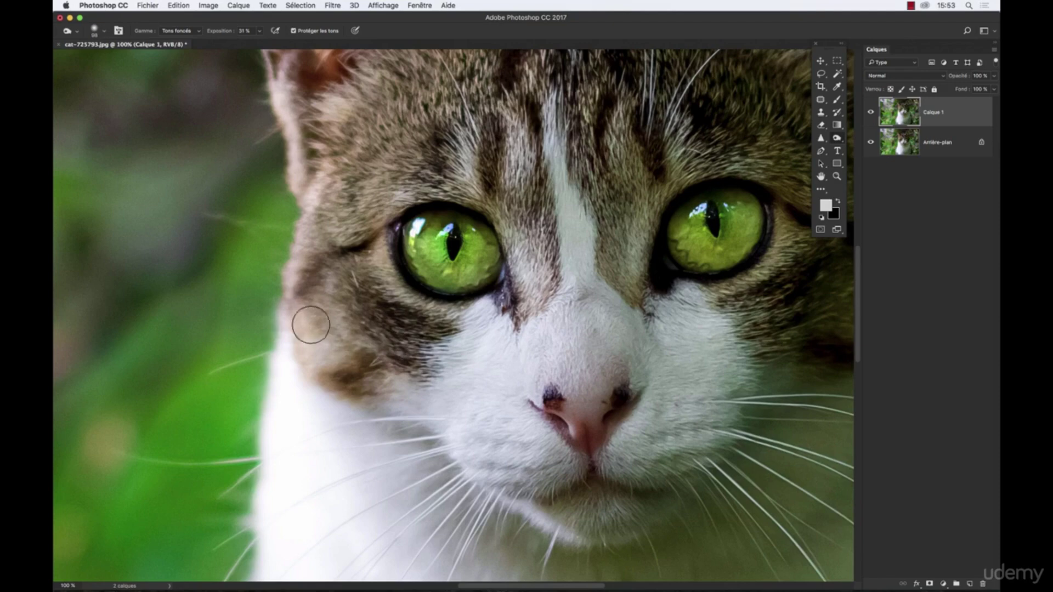
left_click_drag(538, 332, 337, 318)
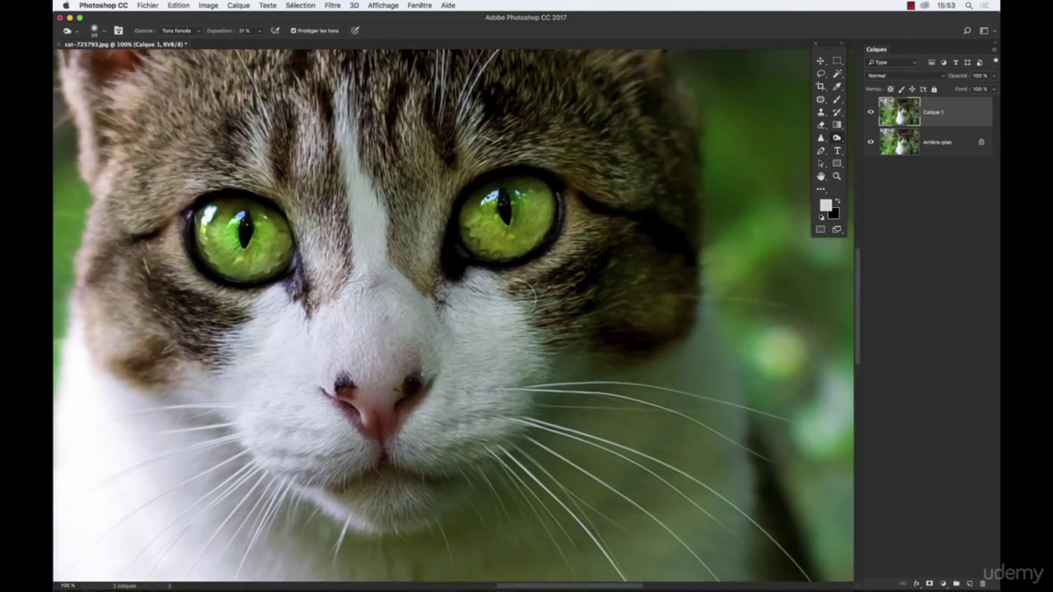
Try darkening the brown cheek fur below the right-hand eye with the Burn tool, and undo those strokes
mouse_move(524, 298)
left_mouse_down()
mouse_move(528, 327)
mouse_move(526, 299)
mouse_move(540, 296)
mouse_move(607, 339)
mouse_move(701, 364)
left_mouse_up()
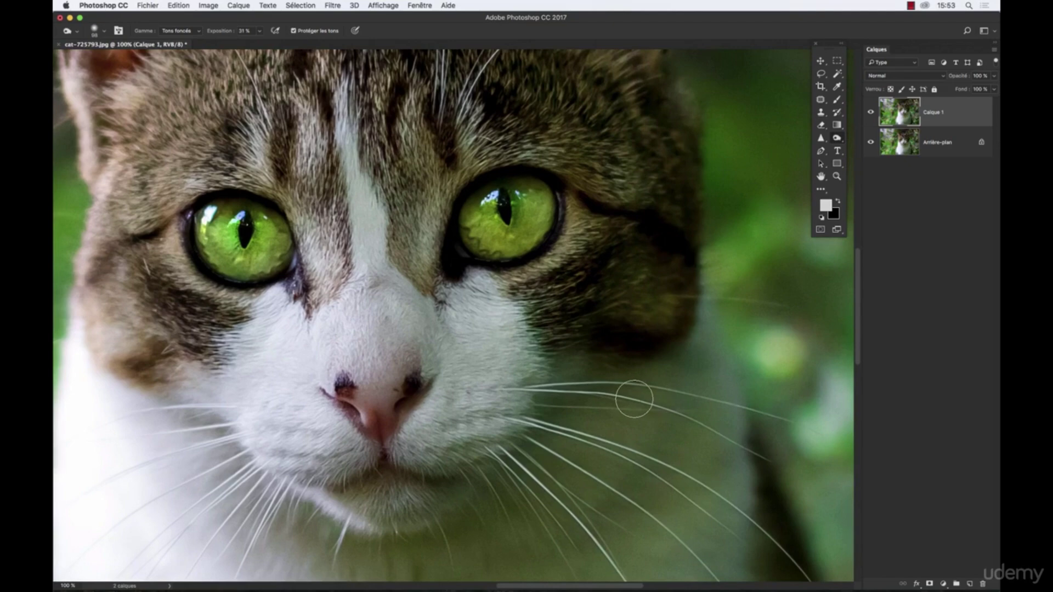
key("alt+super+z")
key("alt+super+z")
key("alt+super+z")
key("alt+super+z")
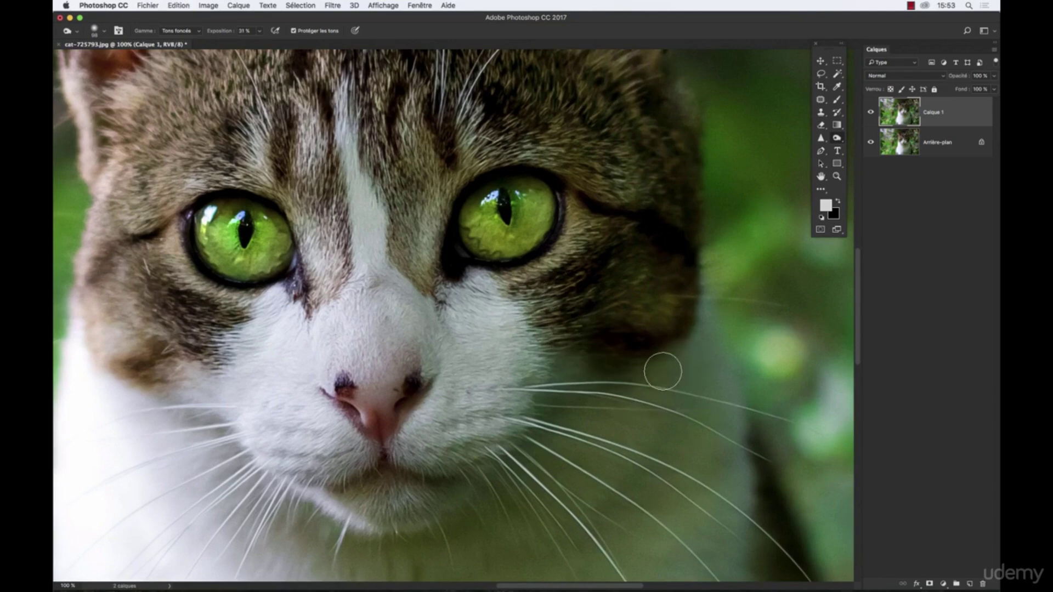
Lower the Burn exposure to about 18 % and darken the fur and outlines around both of the cat's eyes
left_click(259, 30)
left_click_drag(258, 42, 254, 43)
mouse_move(589, 286)
left_mouse_down()
mouse_move(701, 337)
mouse_move(614, 266)
mouse_move(684, 285)
left_mouse_up()
key("space")
left_click_drag(620, 265, 654, 375)
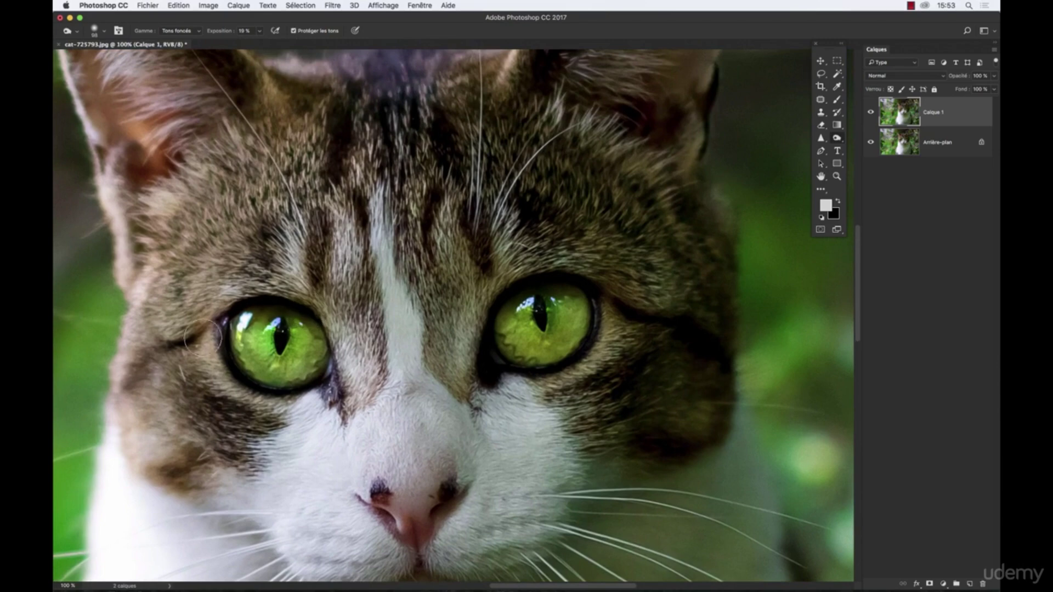
key("space")
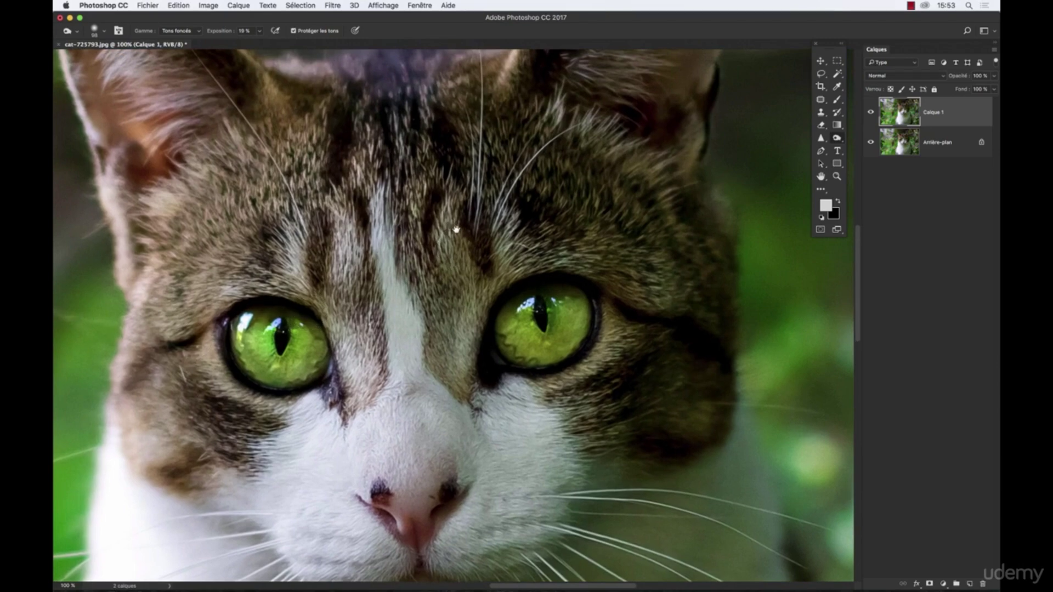
left_click_drag(454, 228, 523, 230)
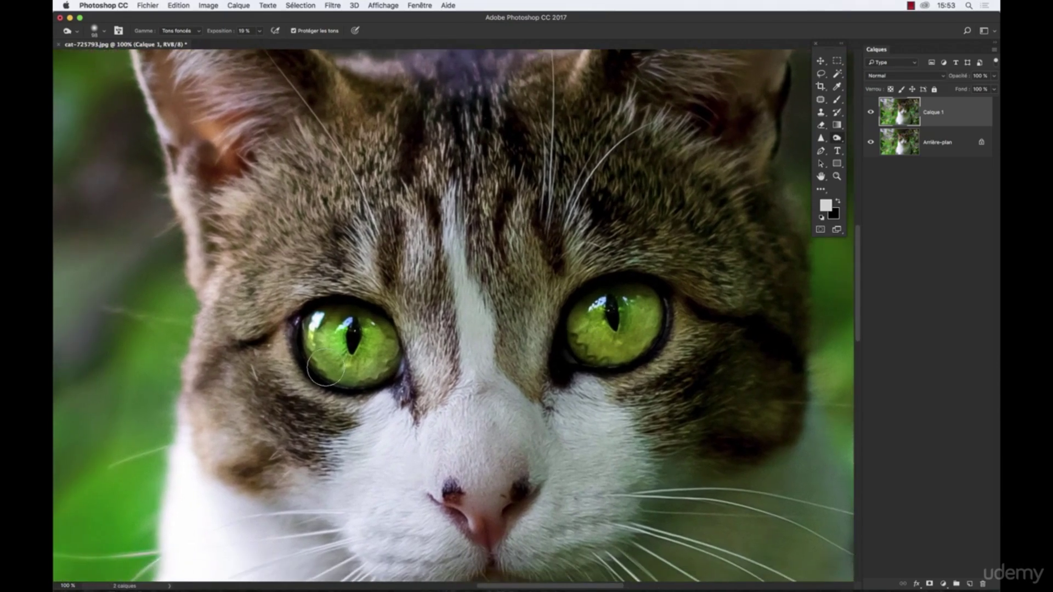
left_click_drag(326, 370, 369, 374)
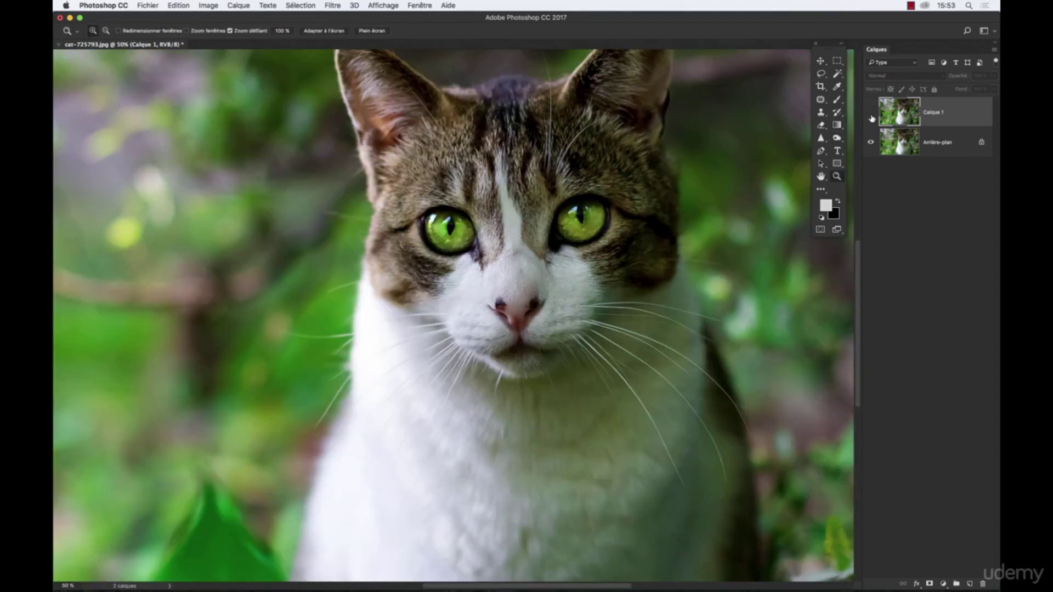
Toggle the visibility of Calque 1 to compare the retouched eyes with the original photo
left_click(871, 114)
left_click(871, 114)
left_click(871, 113)
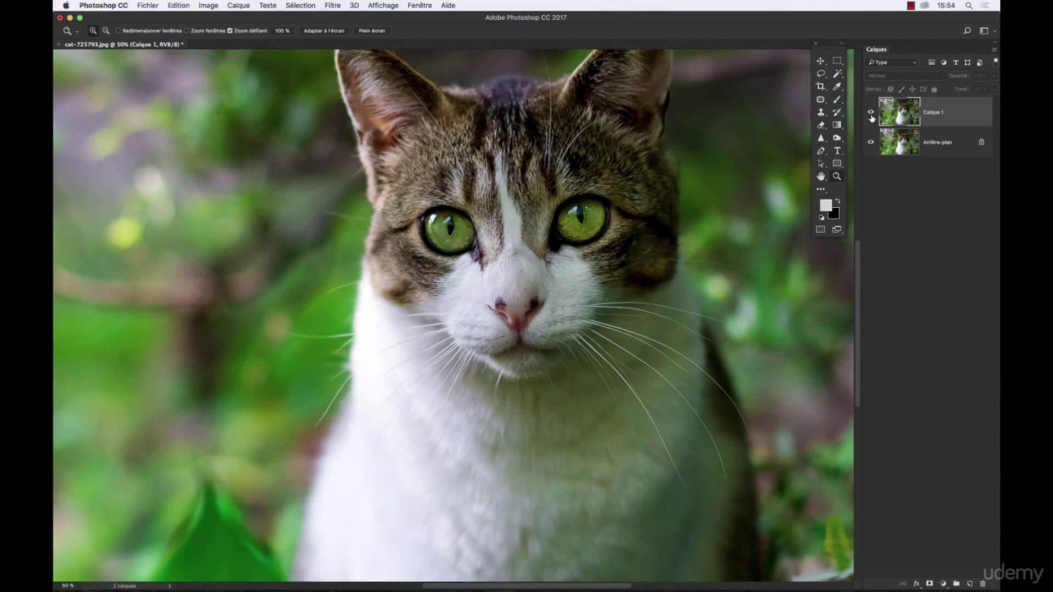
left_click(870, 113)
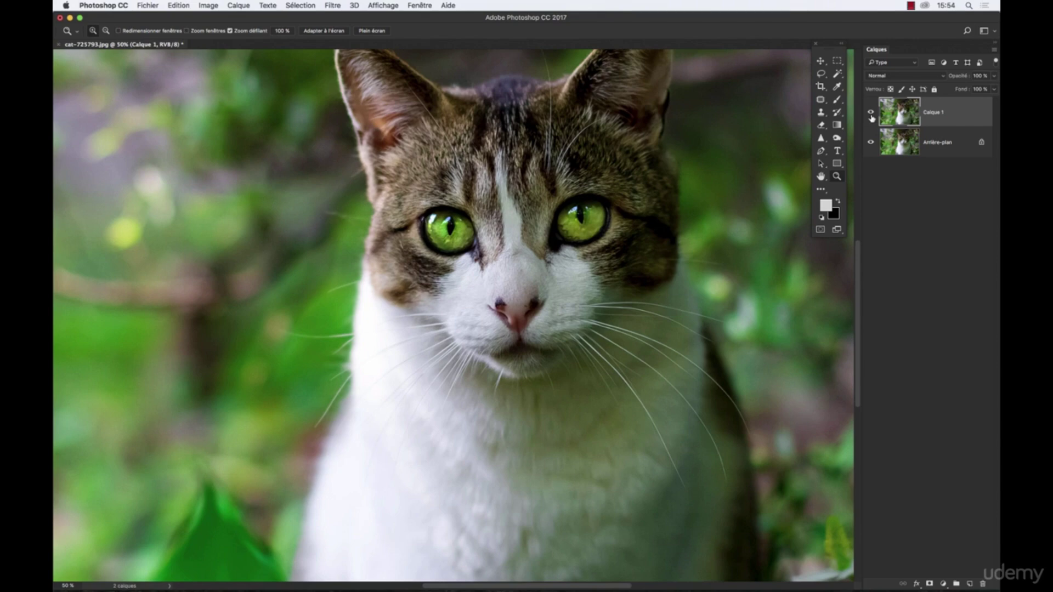
Reduce the opacity of Calque 1 to 60 % and compare the softened retouch with the original
left_click(994, 77)
mouse_move(992, 90)
left_mouse_down()
mouse_move(965, 89)
mouse_move(978, 90)
left_mouse_up()
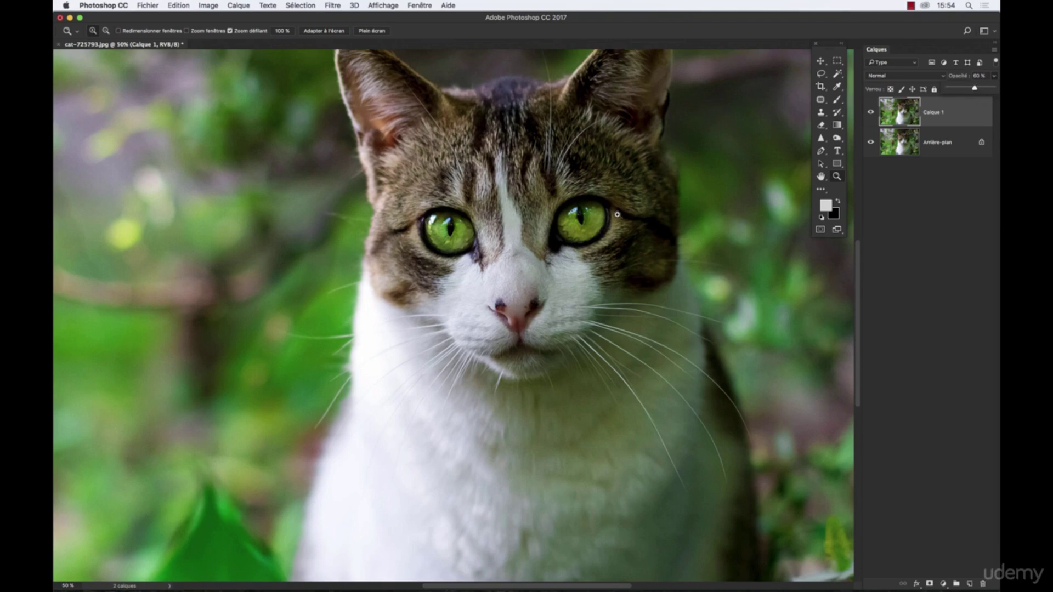
left_click(870, 112)
left_click(871, 113)
left_click(654, 247, "alt")
left_click(639, 241, "alt")
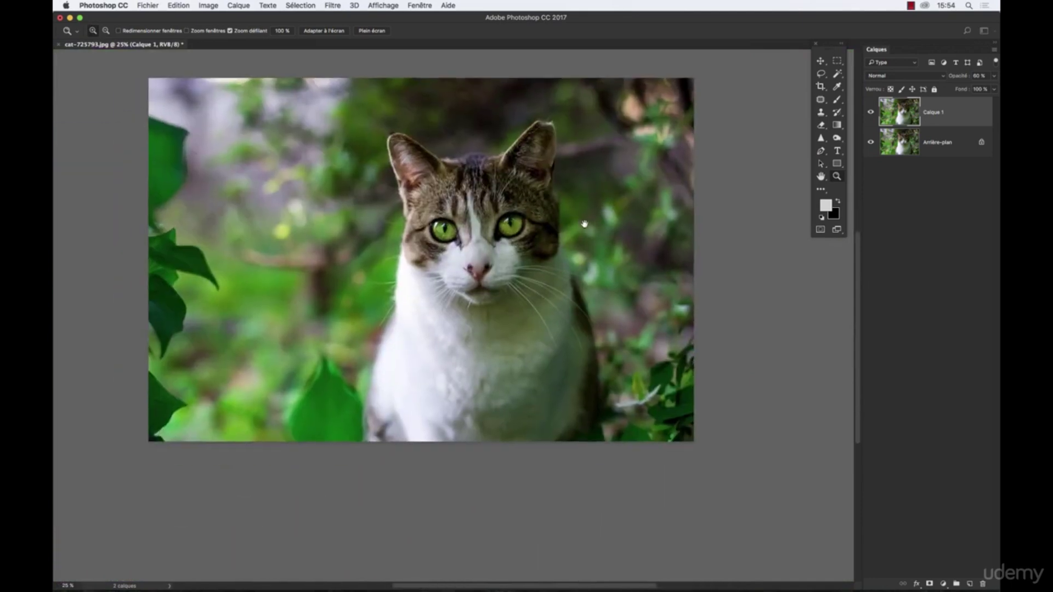
left_click(872, 112)
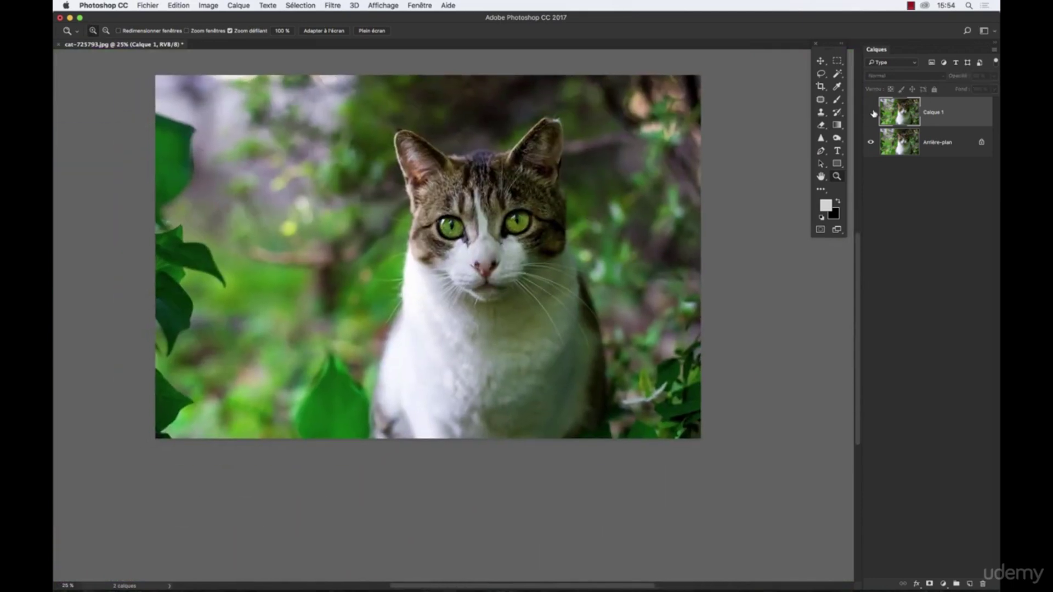
left_click(871, 112)
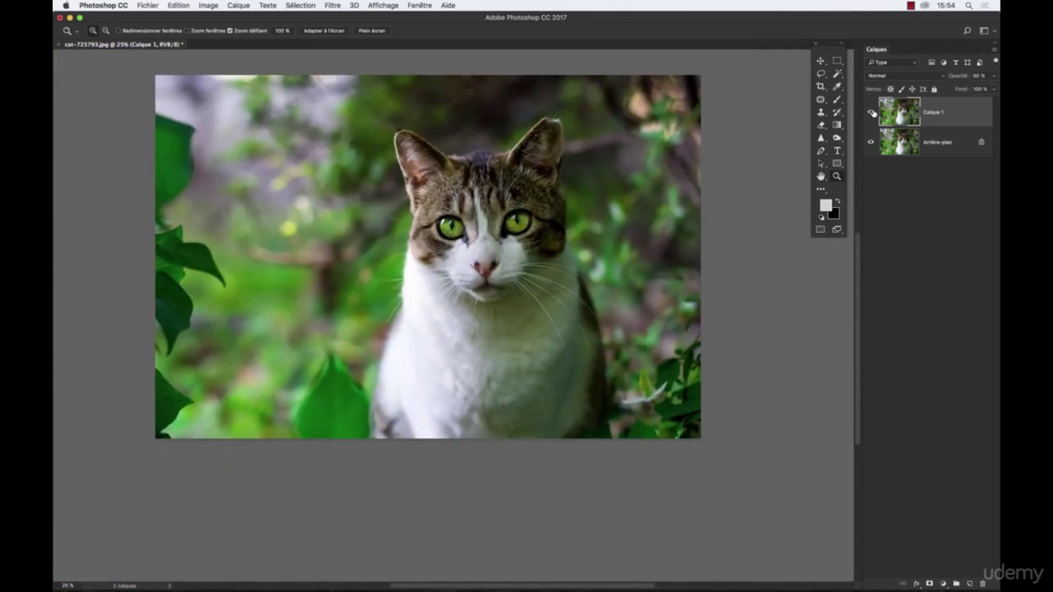
left_click(837, 138)
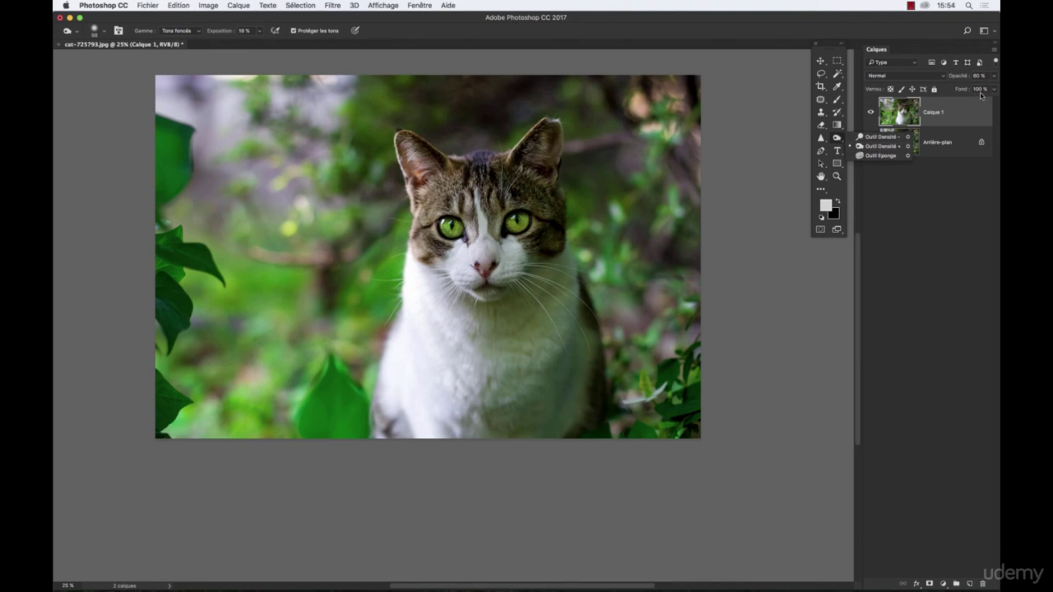
left_click(837, 100)
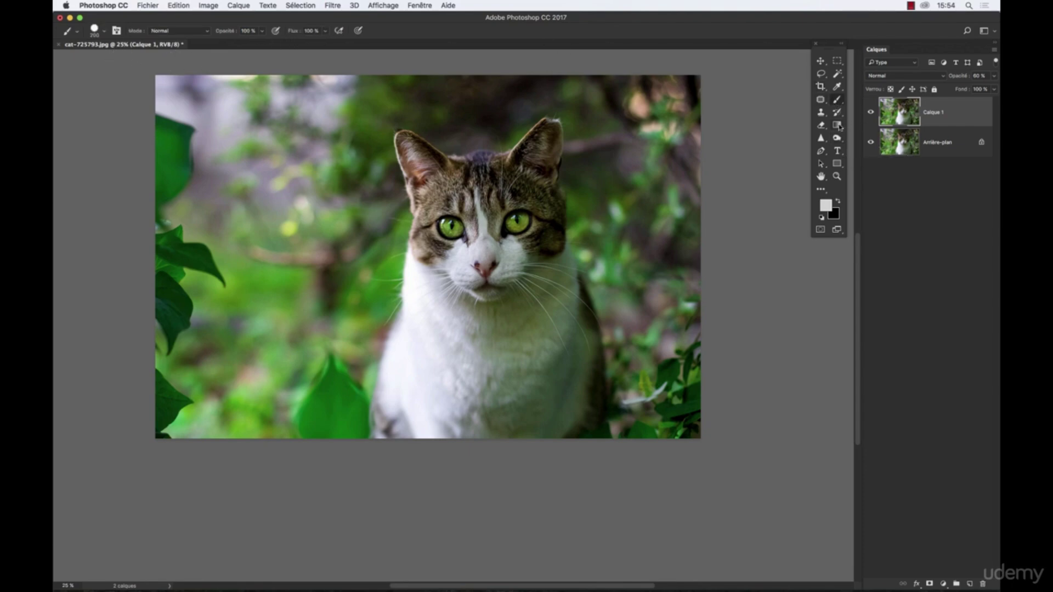
left_click(837, 137)
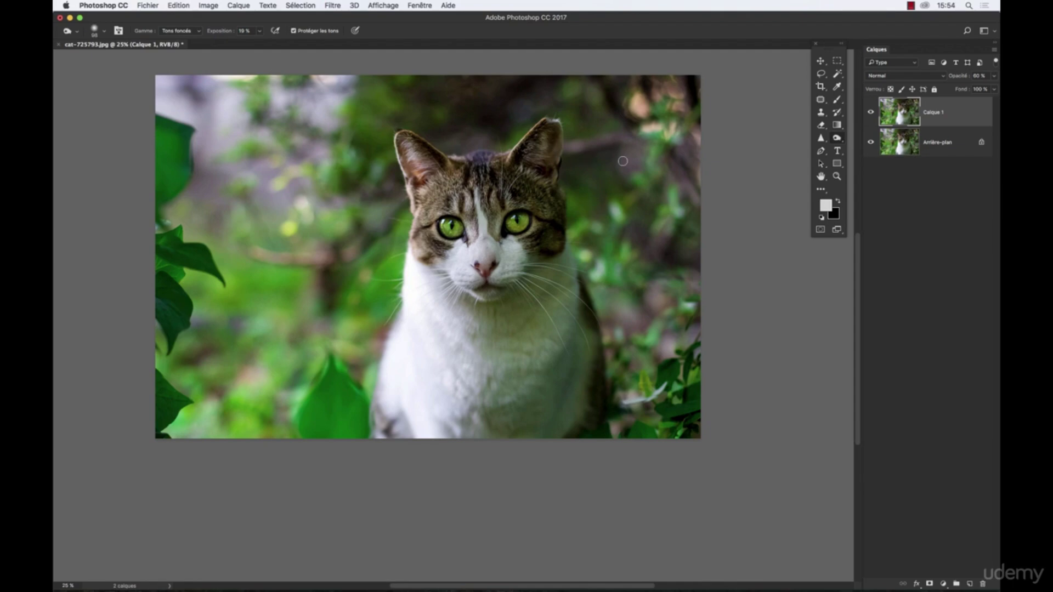
left_click(838, 139)
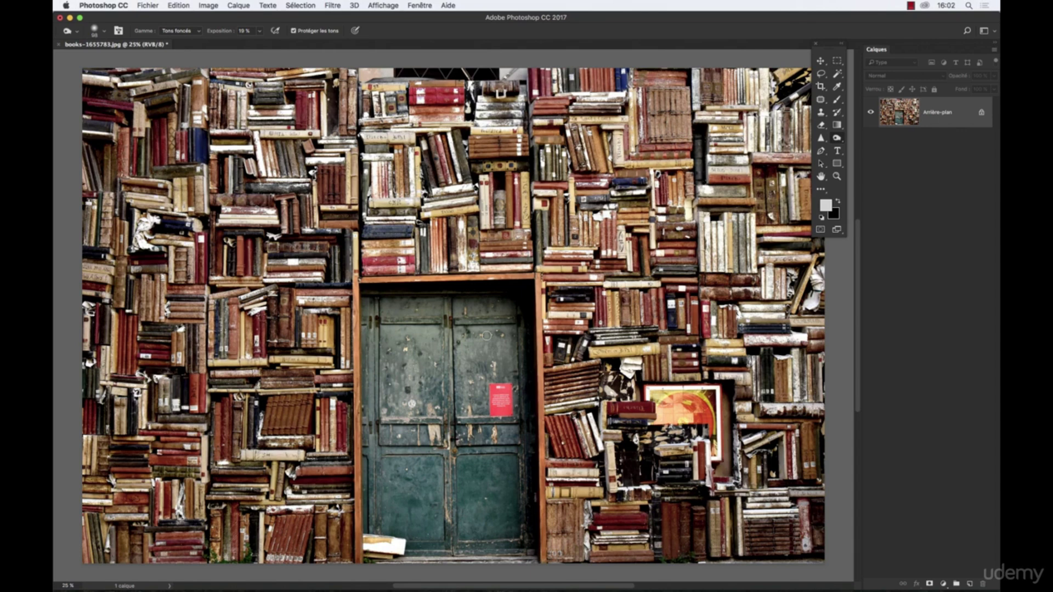
Start a Levels (Niveaux) correction on the books photo and darken the midtones and shadows of the Rouge channel
key("super+l")
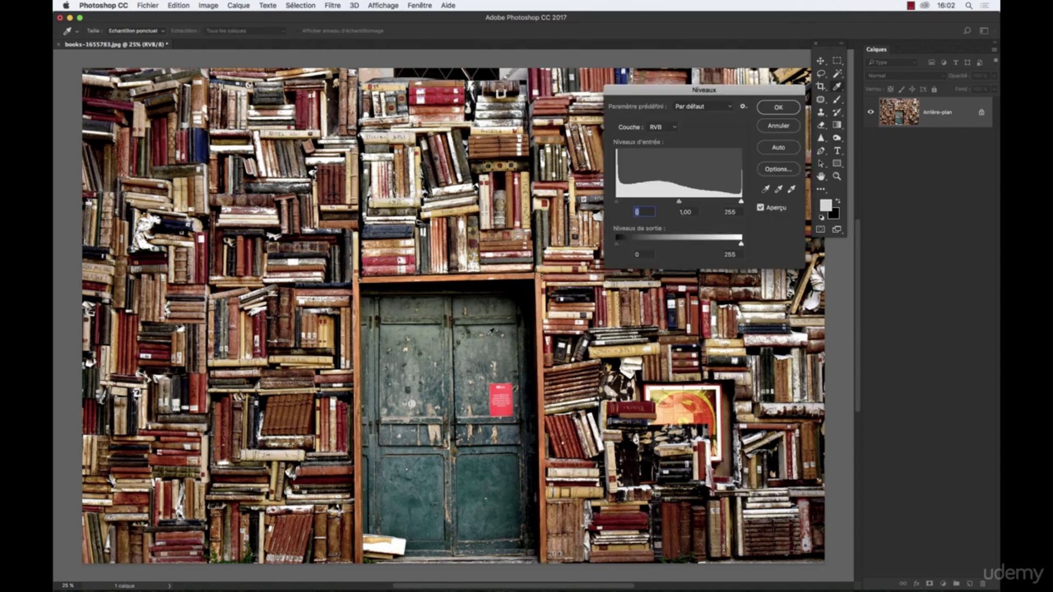
left_click(661, 127)
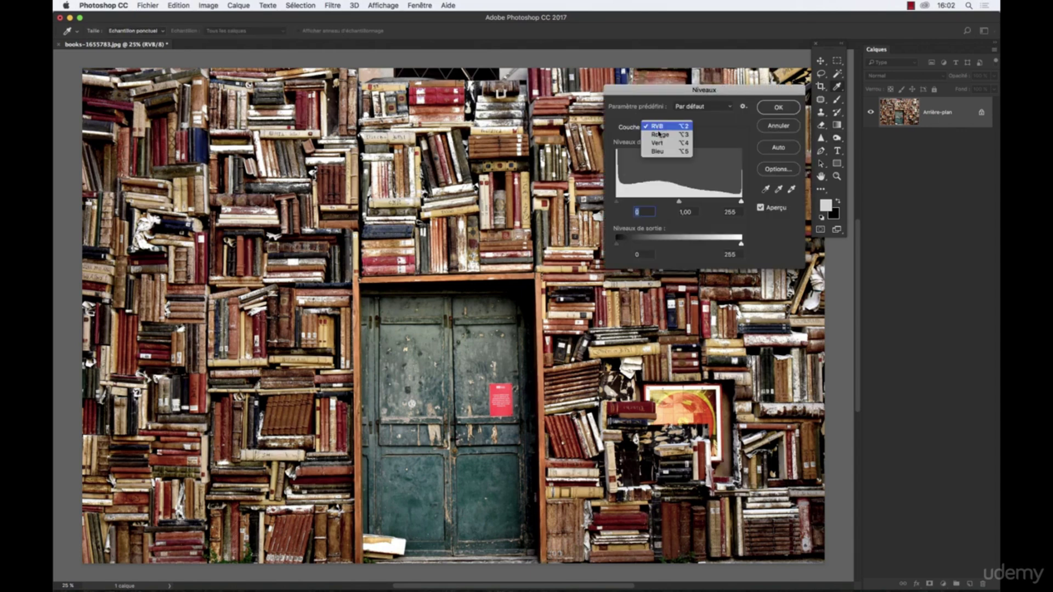
left_click(663, 134)
left_click(741, 202)
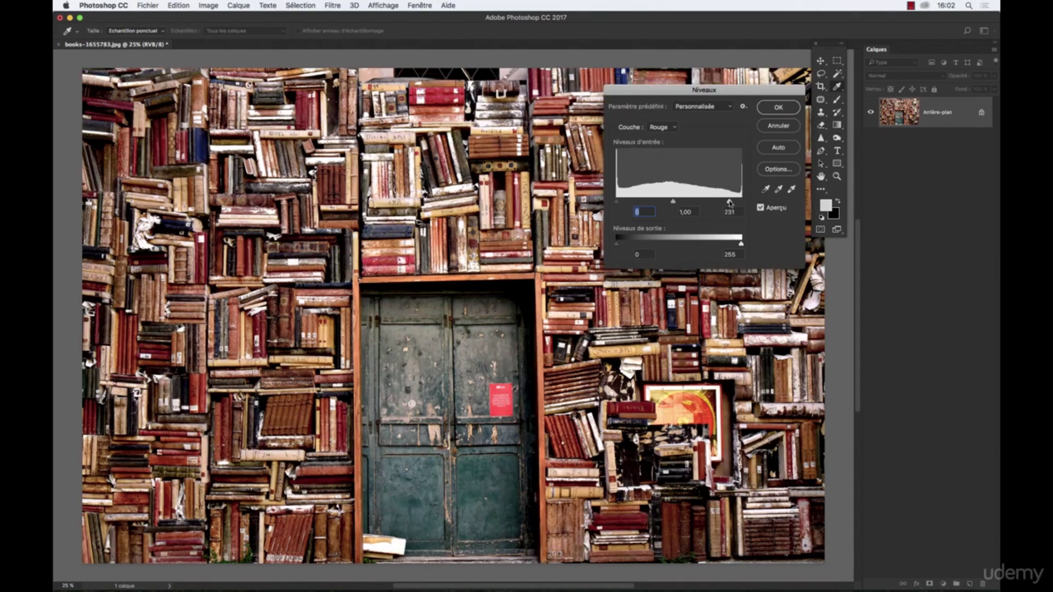
left_click_drag(680, 203, 697, 203)
mouse_move(617, 203)
left_mouse_down()
mouse_move(689, 202)
mouse_move(623, 202)
left_mouse_up()
Adjust the Vert channel, set the Bleu midtones to 1,31, and check the colour cast against the unadjusted photo
left_click(661, 127)
left_click(661, 134)
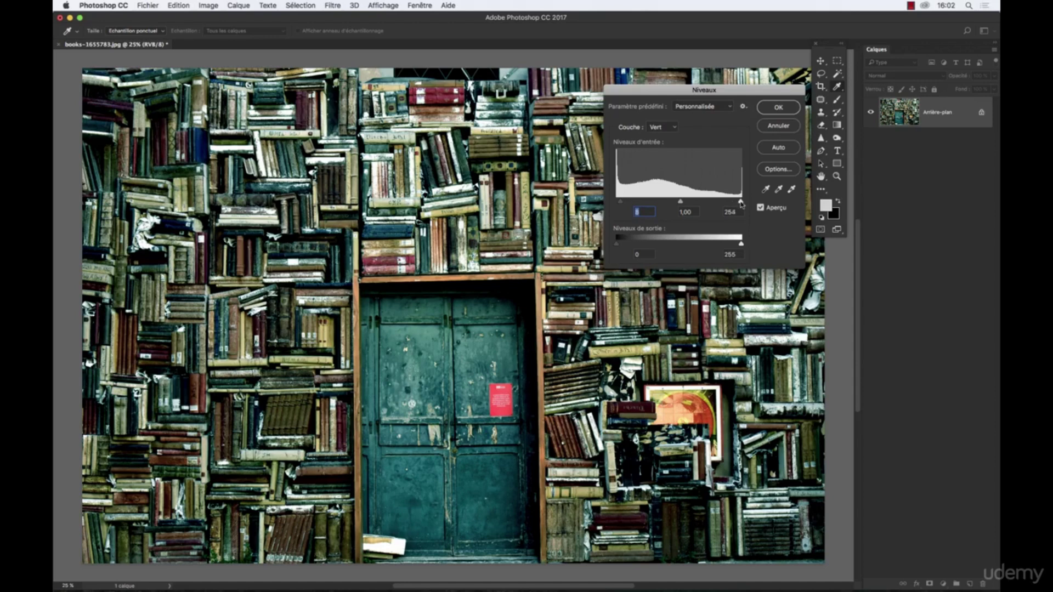
left_click_drag(741, 202, 667, 204)
left_click(662, 127)
left_click(658, 138)
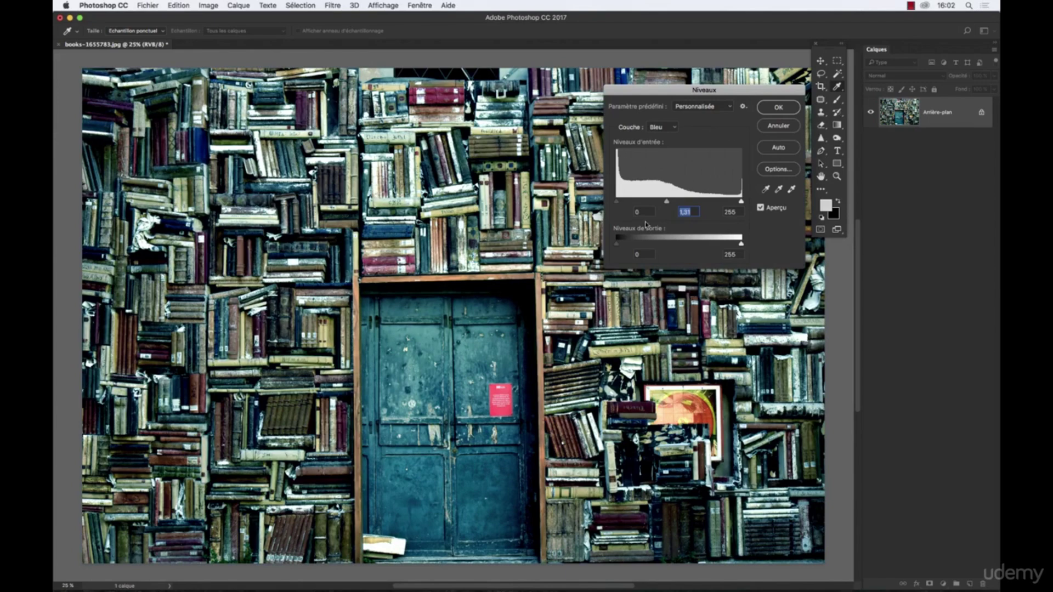
left_click_drag(725, 92, 706, 179)
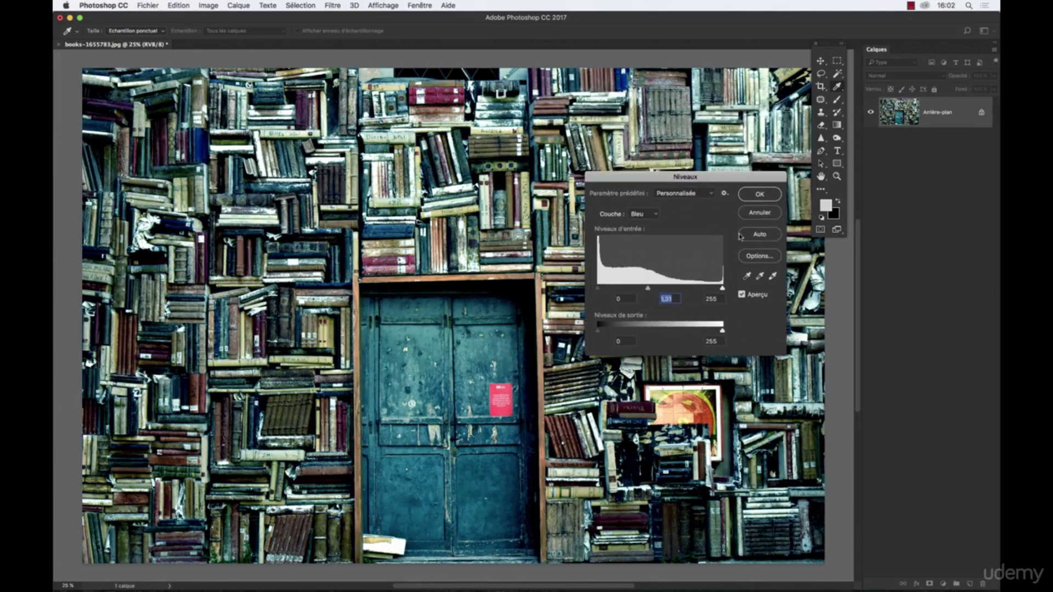
left_click(742, 296)
Save the custom Levels settings as a preset named "domi" in the Bureau folder and apply the correction
left_click(697, 195)
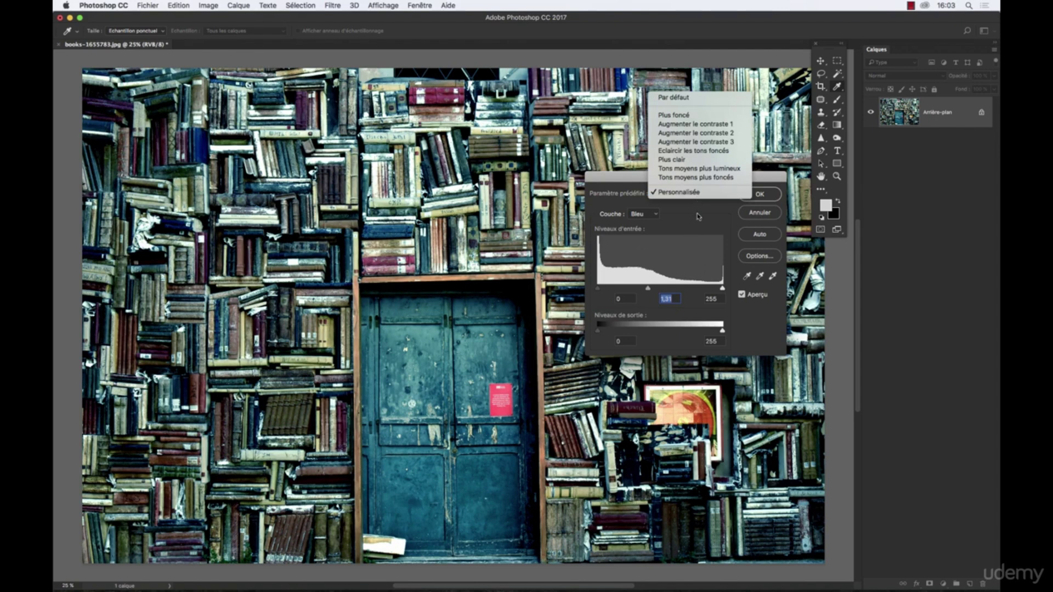
left_click(698, 218)
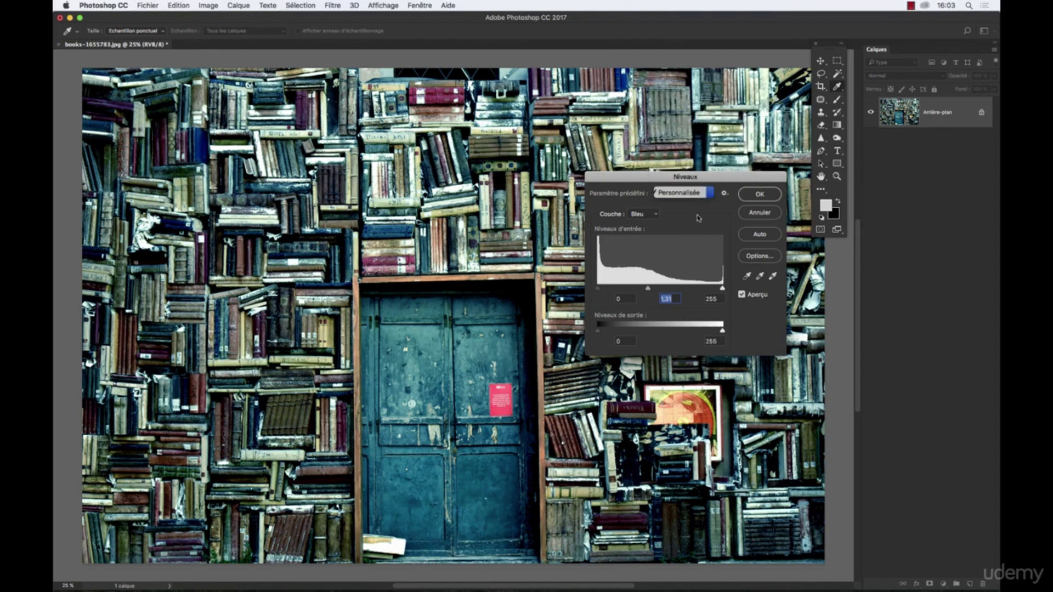
left_click(724, 194)
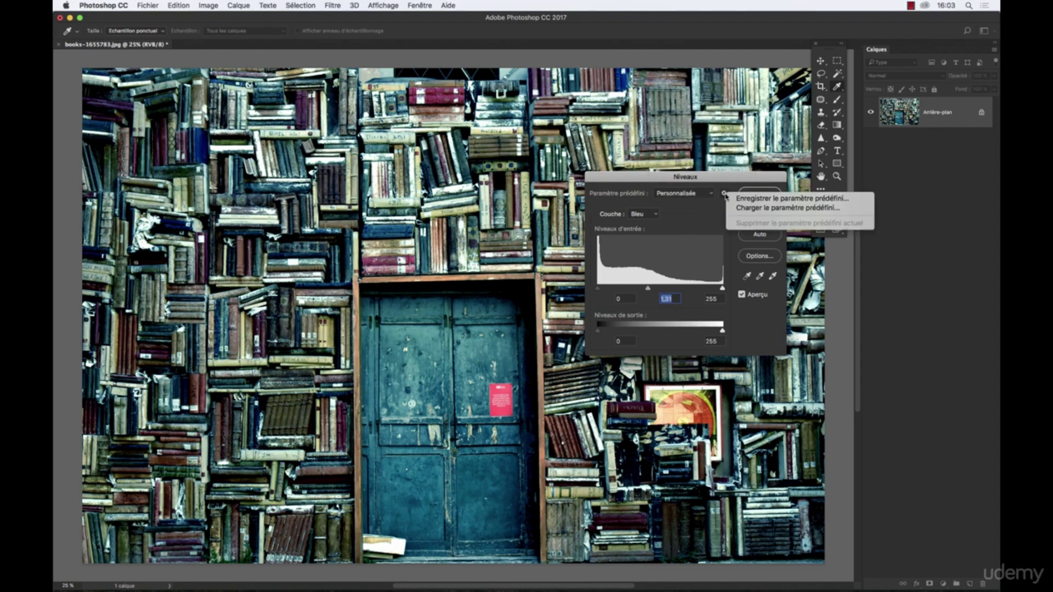
left_click(734, 198)
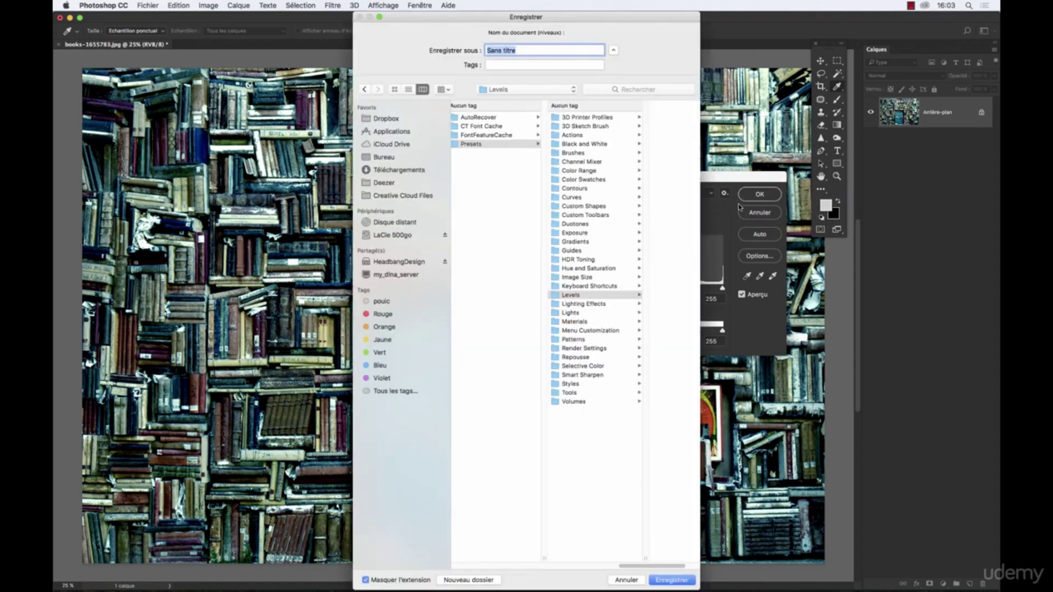
left_click(379, 158)
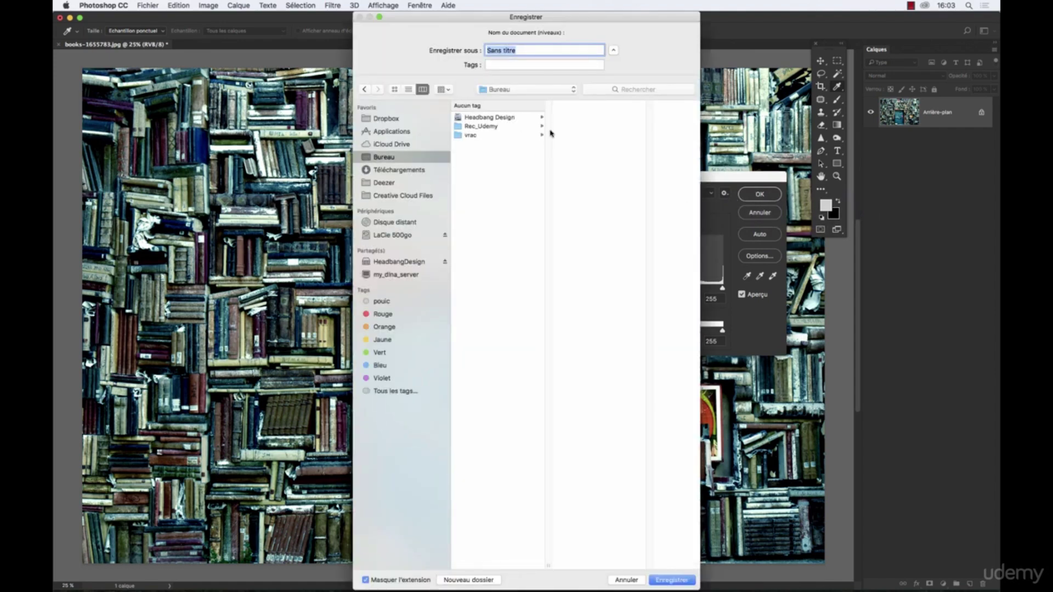
type("domi")
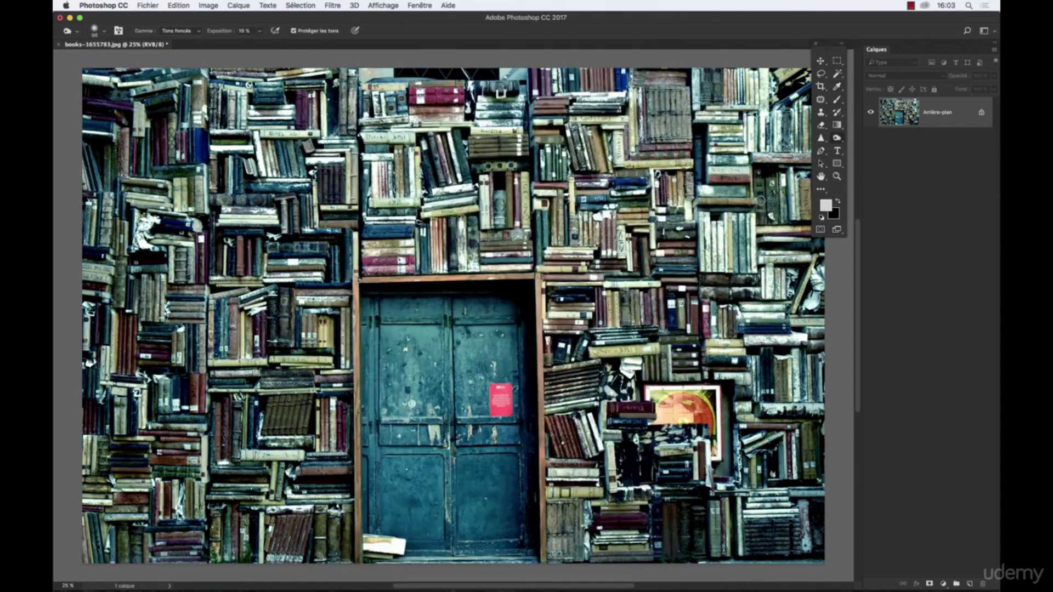
Switch to Bridge and open car-1772797.jpg in Photoshop, assigning the Adobe RGB (1998) working profile
left_click(482, 576)
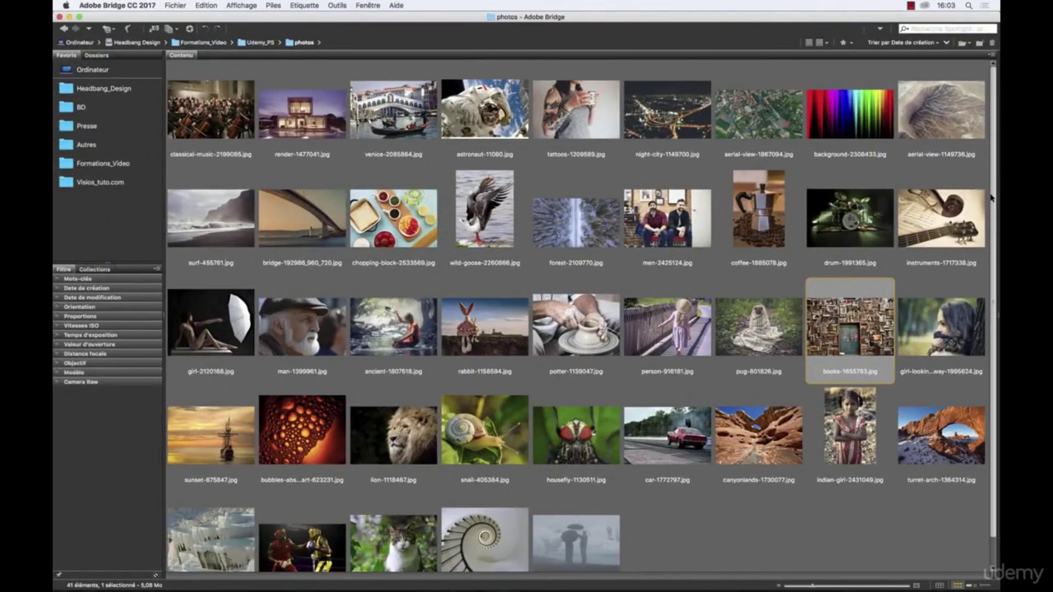
left_click_drag(993, 185, 990, 258)
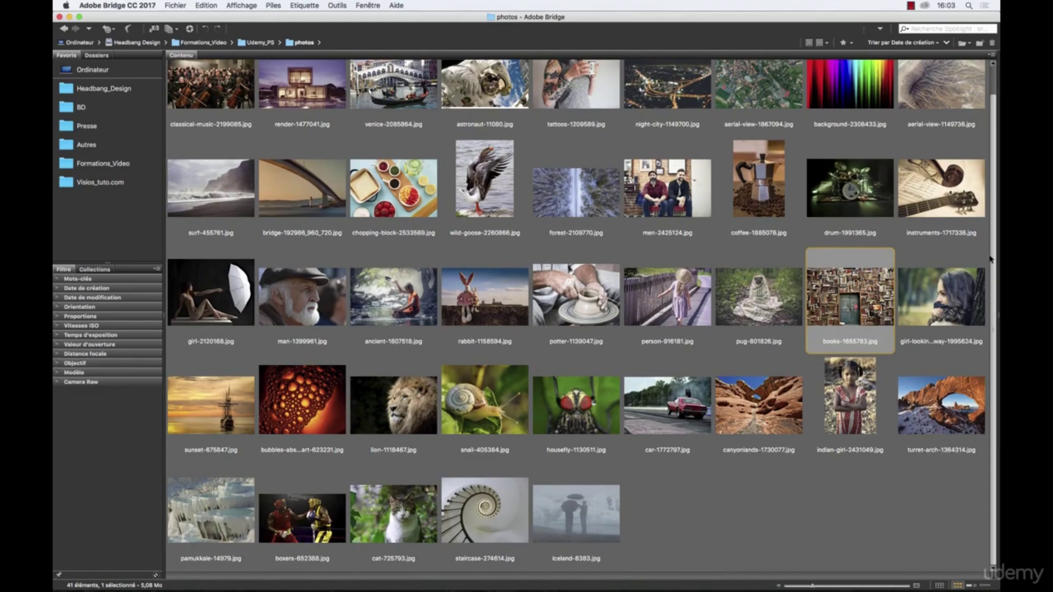
left_click(692, 388)
left_click_drag(672, 392, 381, 569)
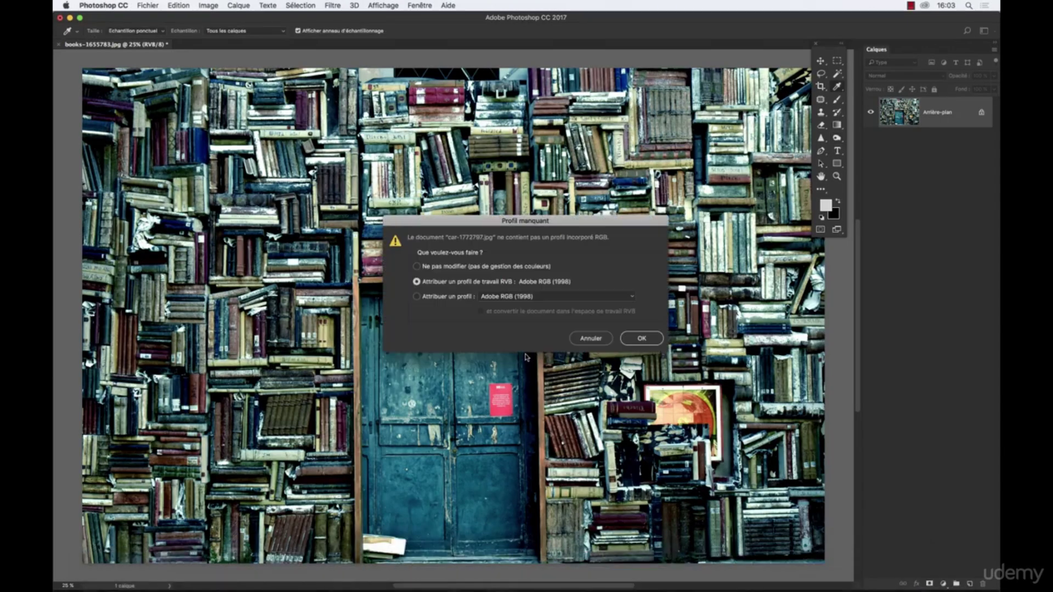
left_click(652, 340)
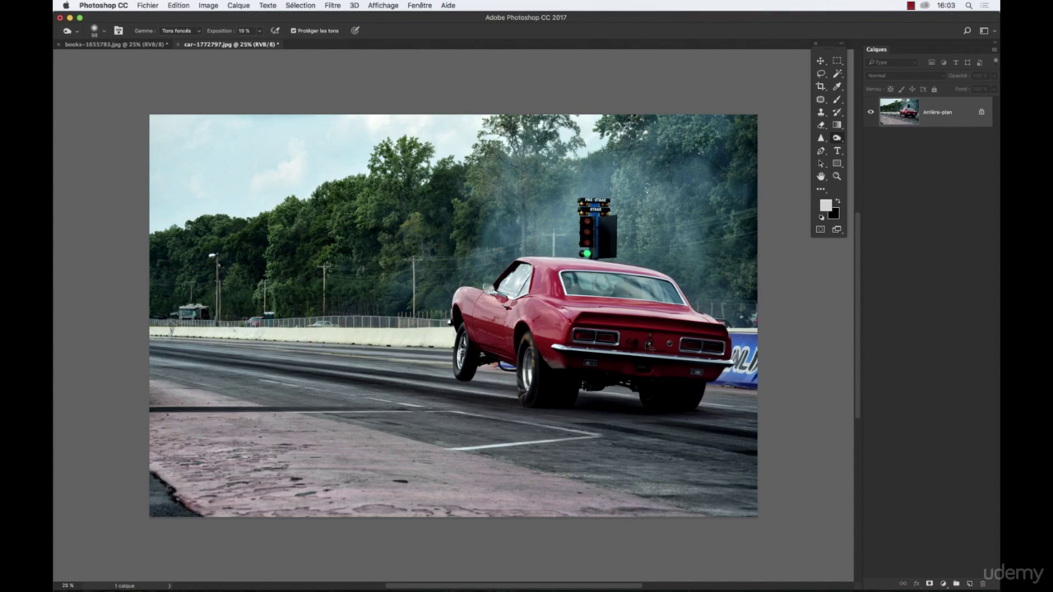
Try the saved dominante_turquoise Levels (Niveaux) preset on the car photo
key("super+l")
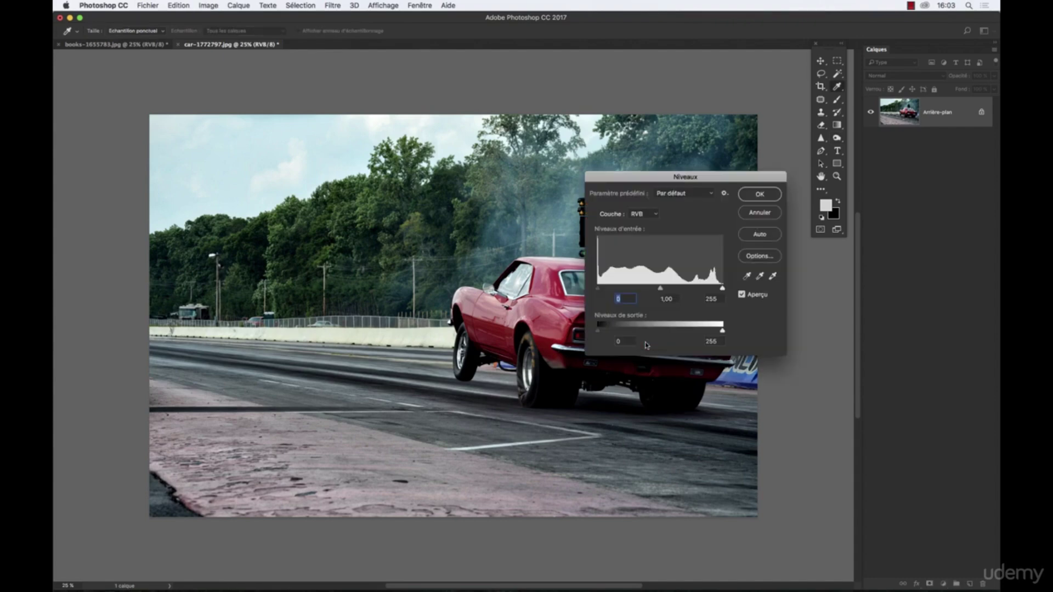
left_click(666, 195)
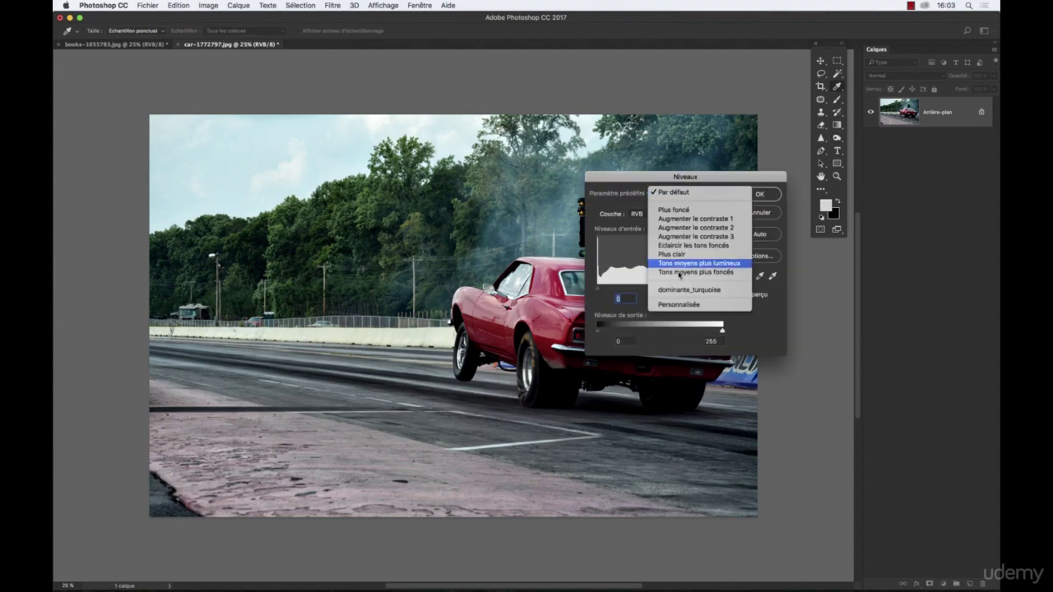
left_click(729, 292)
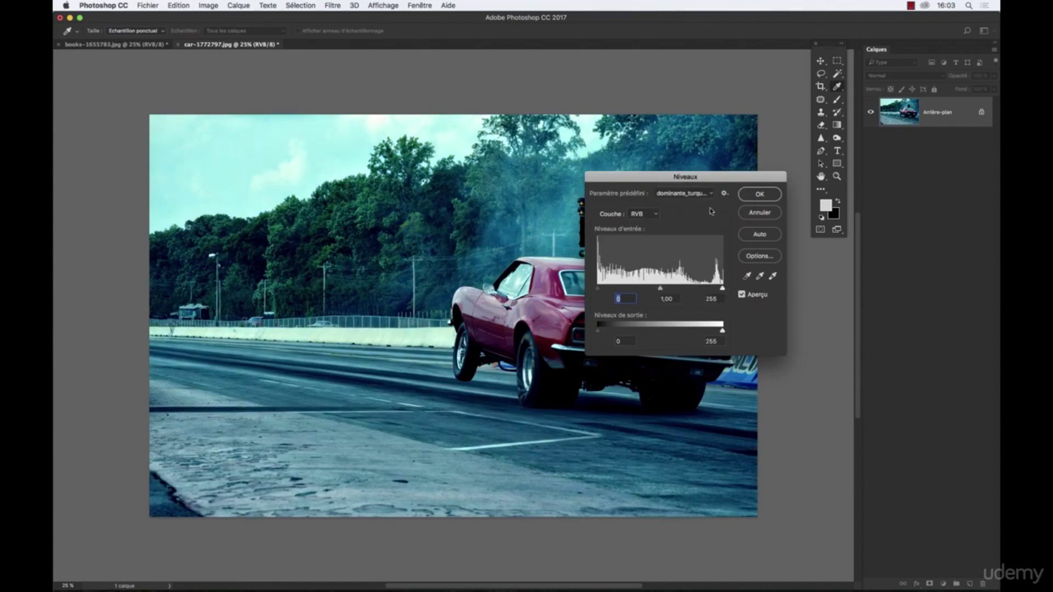
left_click_drag(704, 177, 699, 415)
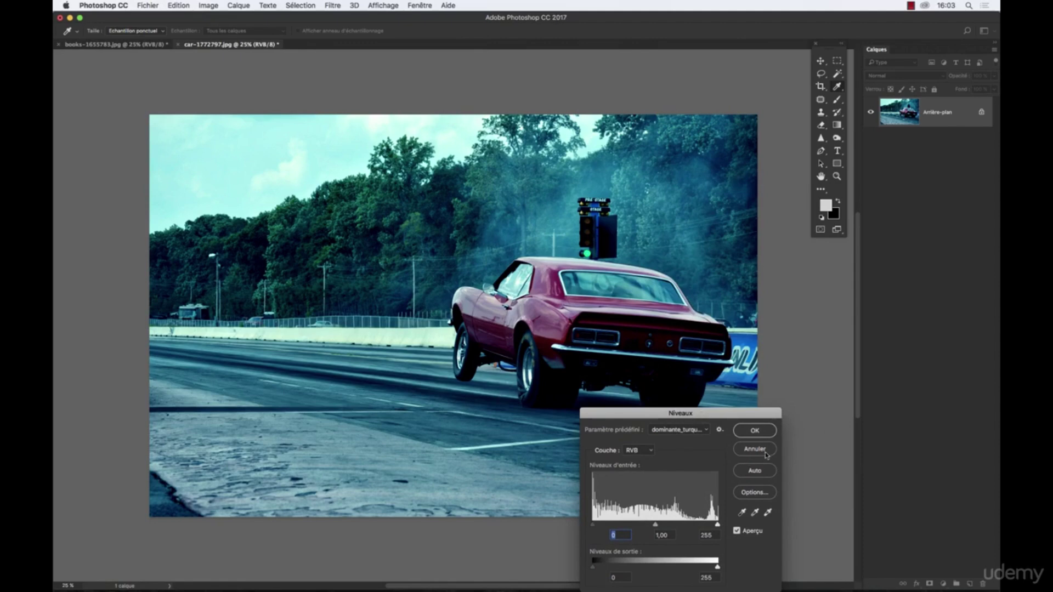
left_click(754, 431)
key("o")
Switch to Bridge and open instruments-1717338.jpg in Photoshop with the Adobe RGB (1998) working profile
left_click(489, 576)
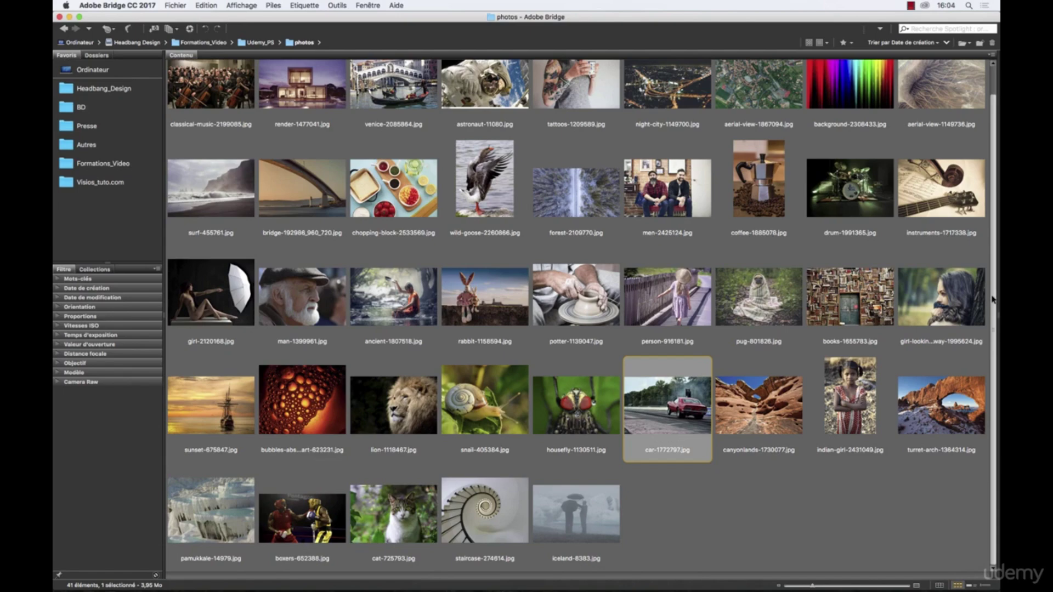
scroll(992, 299, "up", 2)
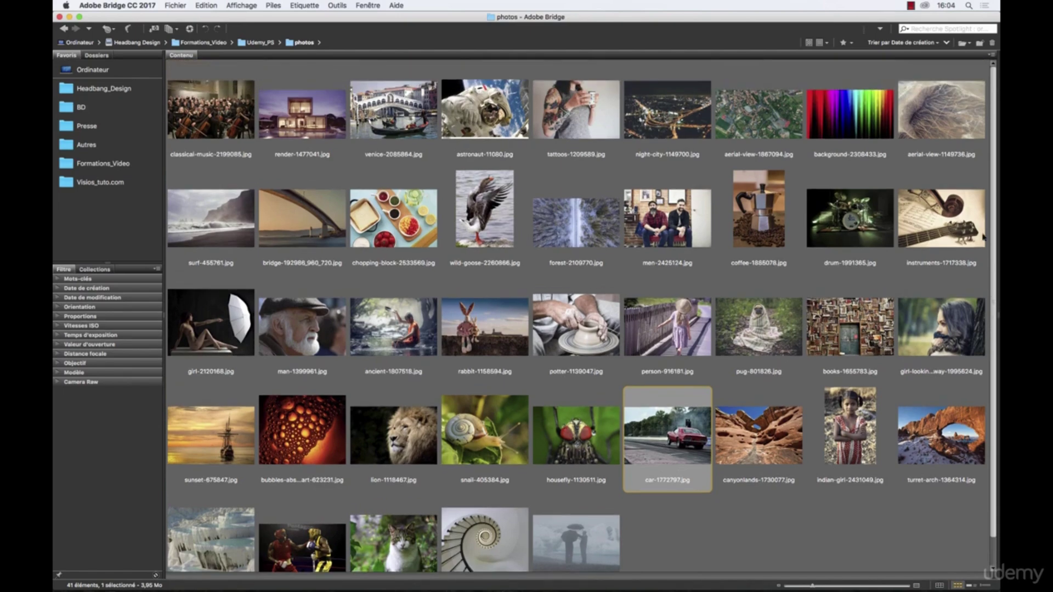
left_click(971, 191)
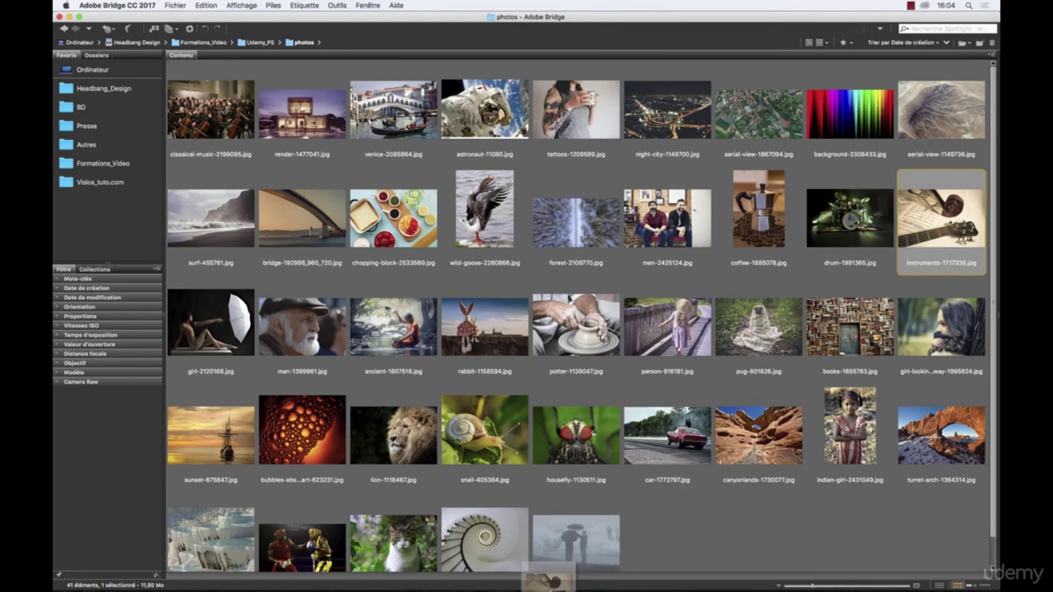
mouse_move(364, 566)
left_click_drag(363, 566, 383, 568)
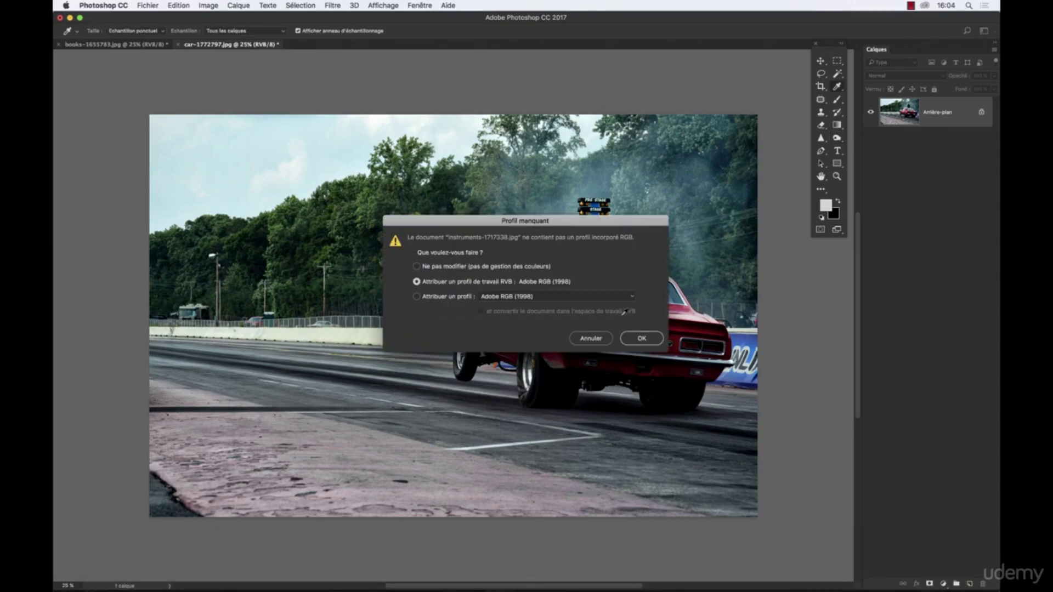
left_click(640, 339)
Apply the dominante_turquoise Levels preset to the instruments photo and compare the result with the original
key("super+l")
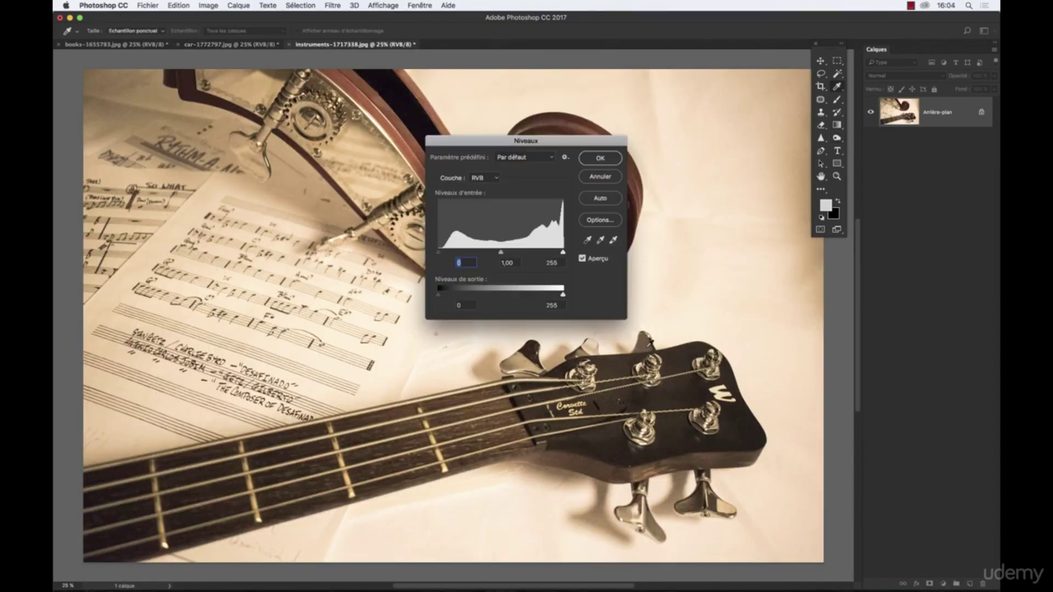
left_click(524, 157)
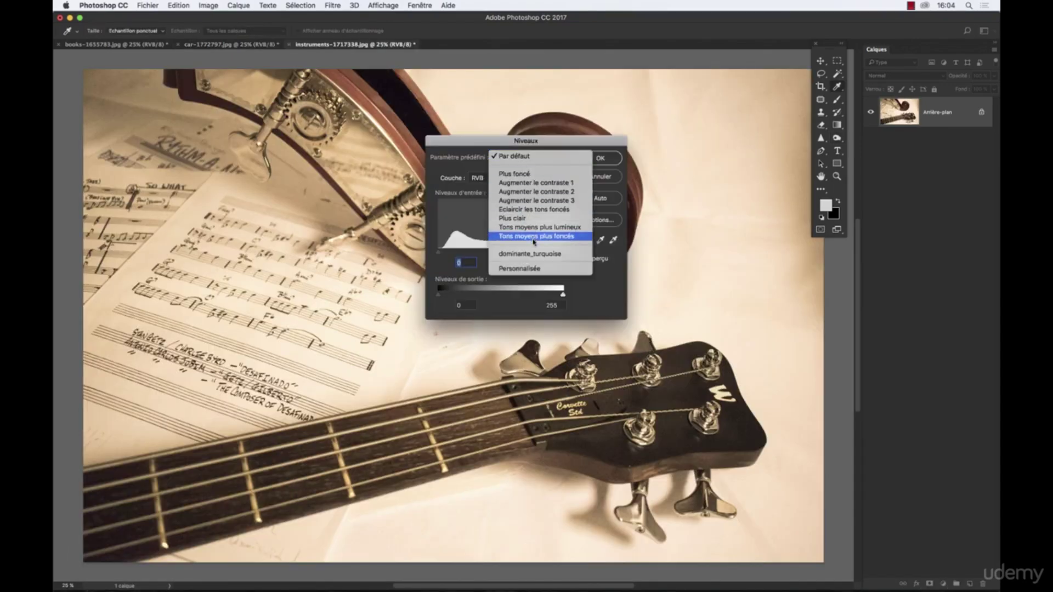
left_click(530, 254)
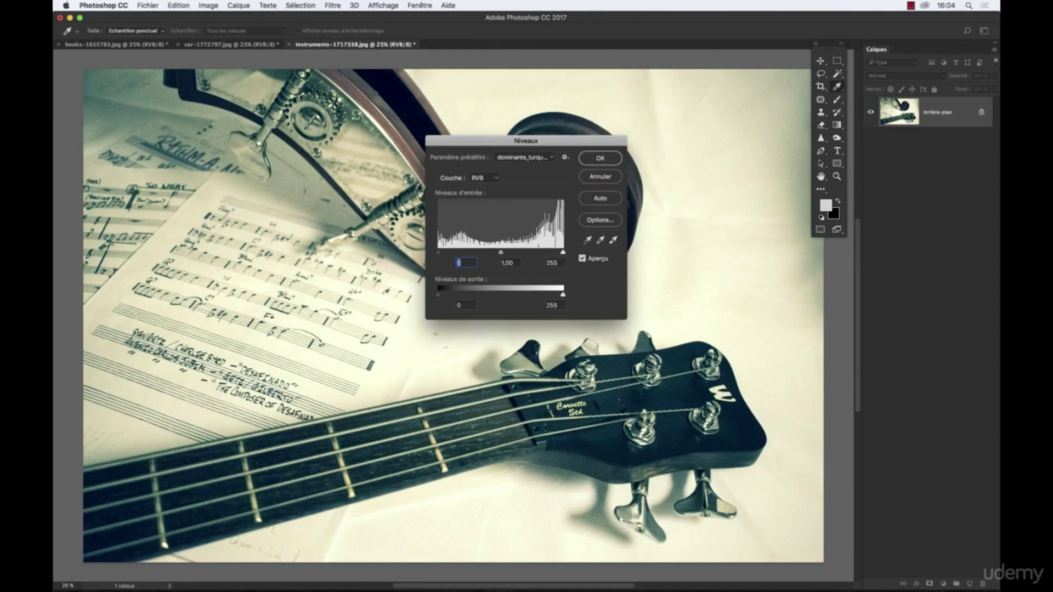
left_click(599, 159)
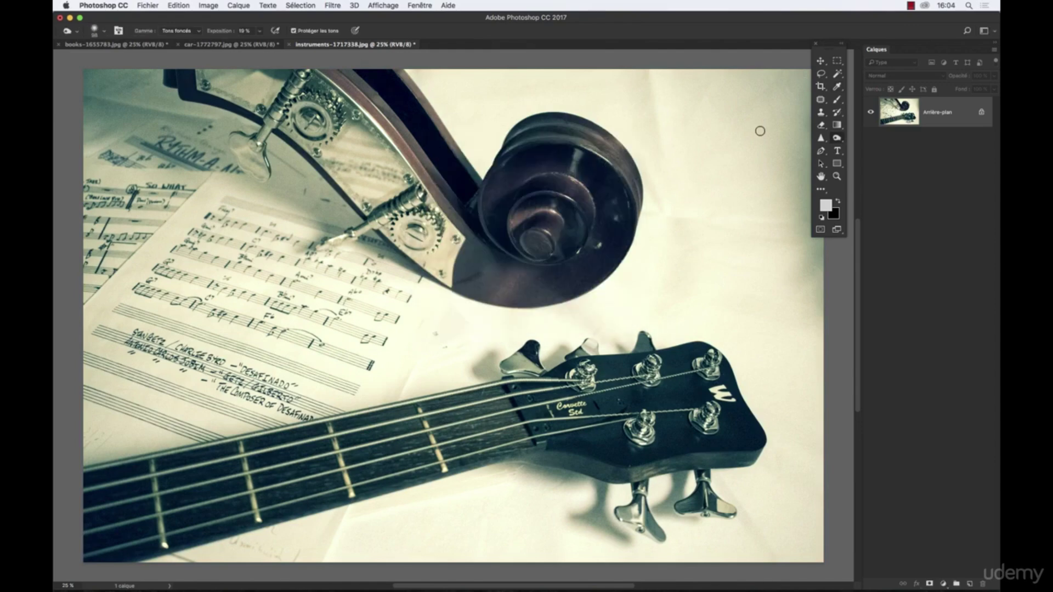
key("super+z")
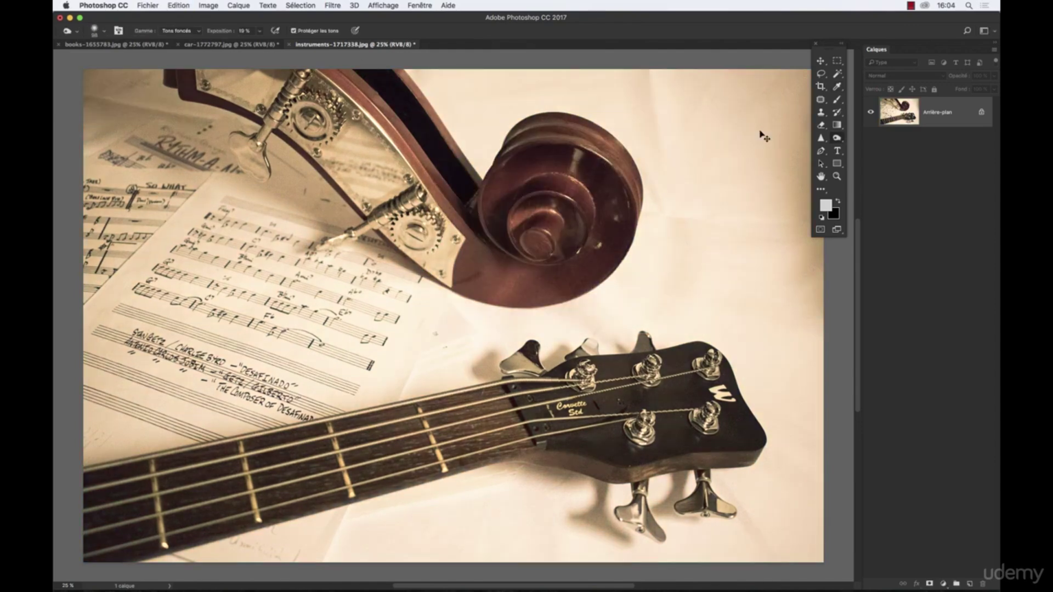
key("super+z")
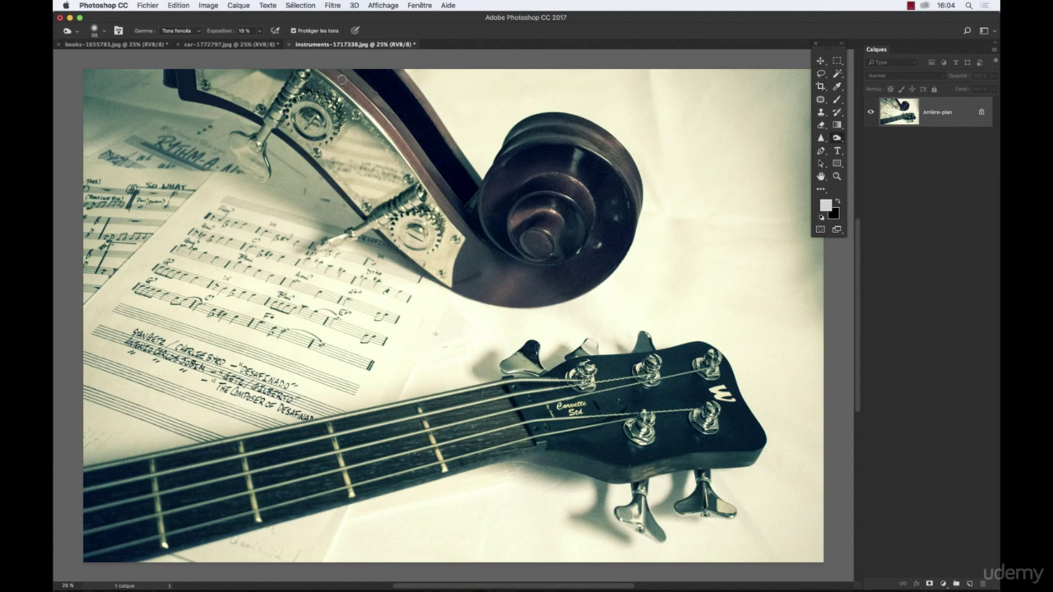
Compare the books photo with and without its Levels correction, and return to the instruments photo
left_click(199, 45)
left_click(158, 46)
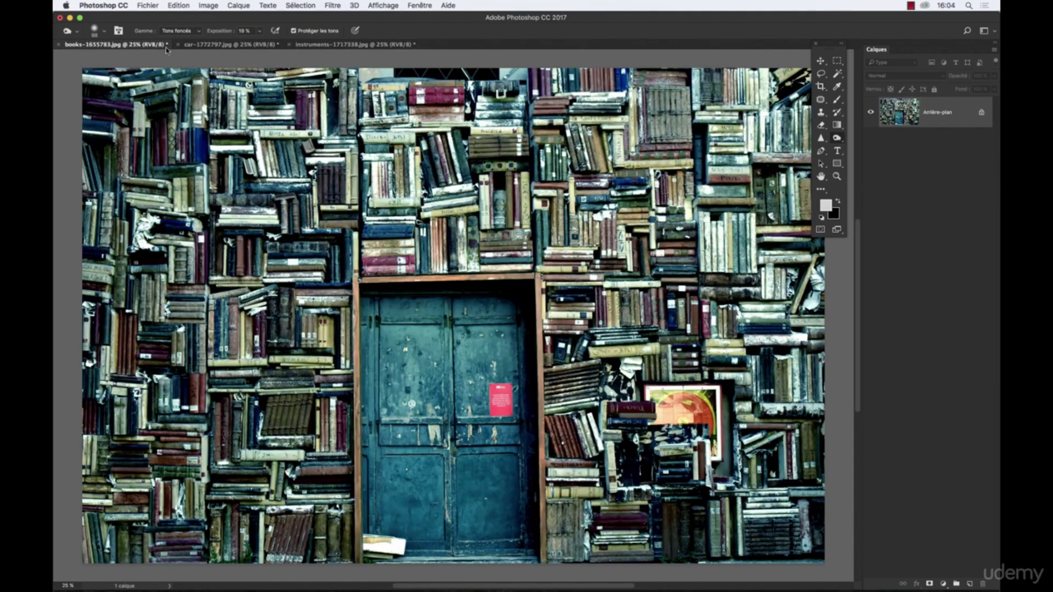
key("super+z")
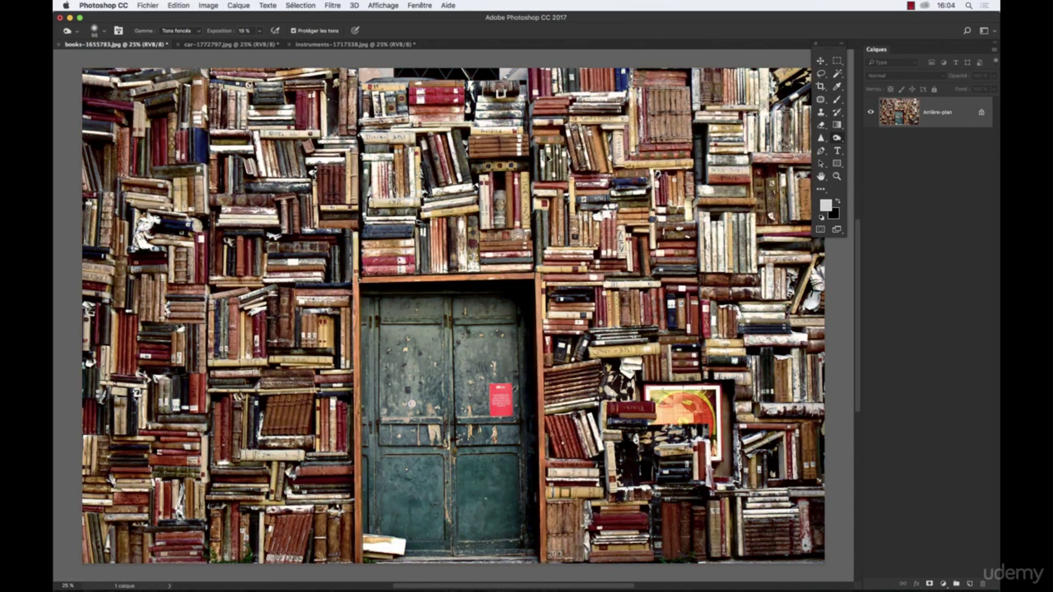
key("super+z")
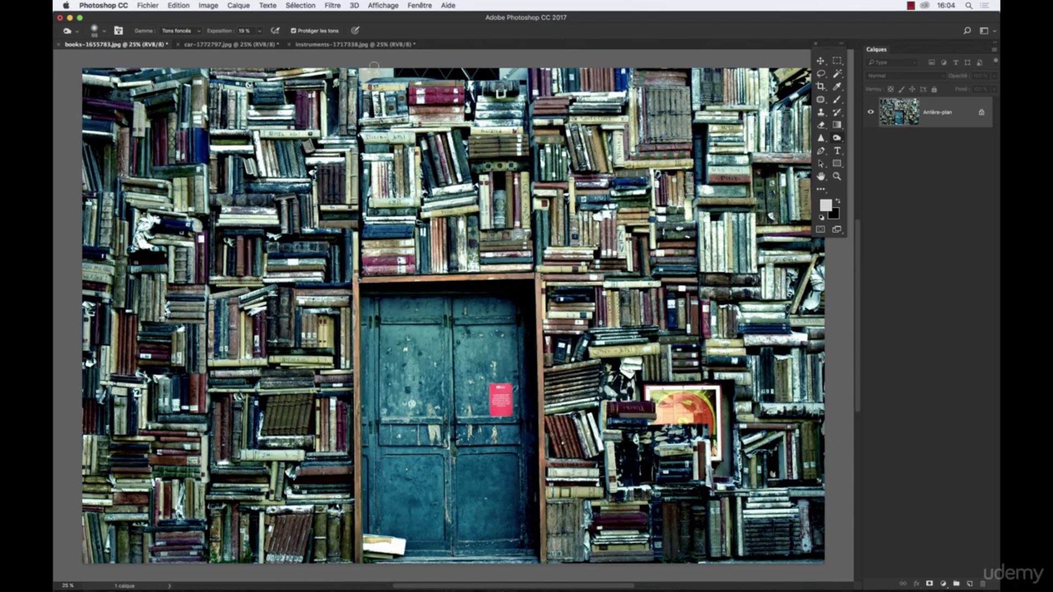
left_click(372, 46)
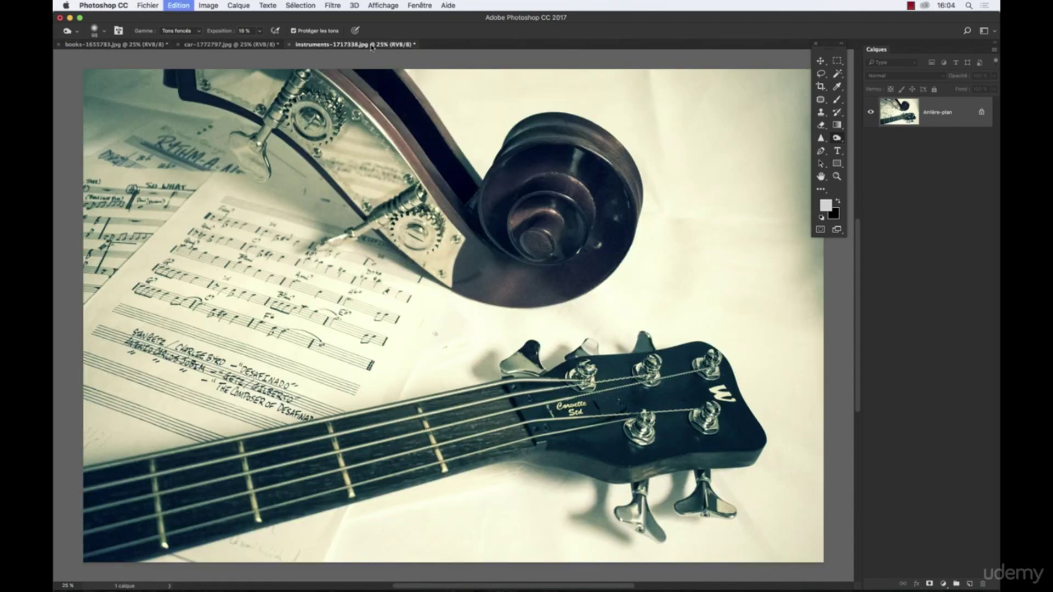
key("super+z")
Examine the options for saving and loading presets in the Levels (Niveaux) and Curves (Courbes) dialogs
key("super+l")
left_click(565, 158)
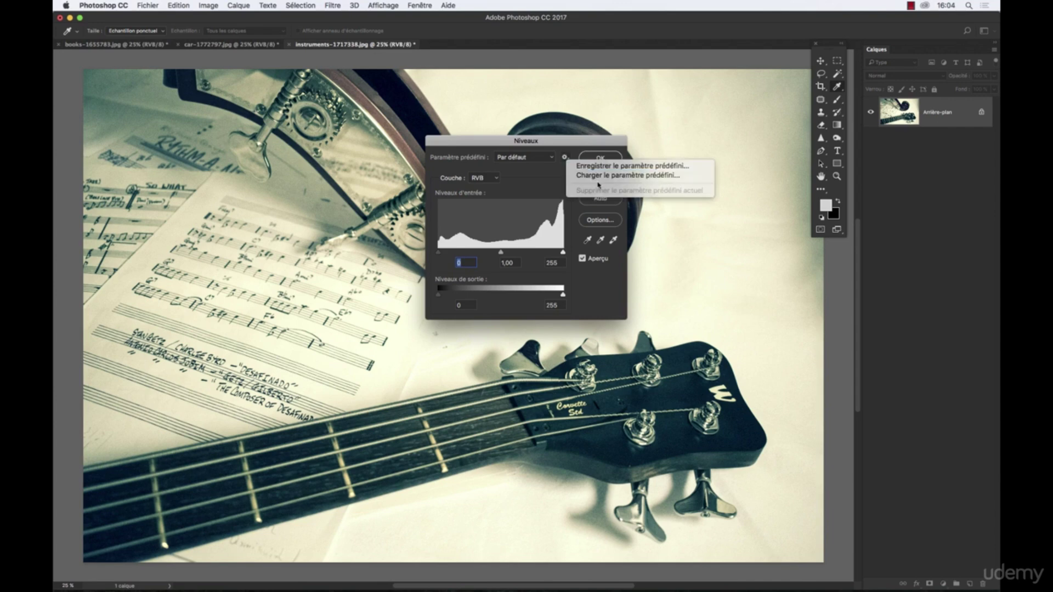
left_click(575, 143)
left_click(596, 177)
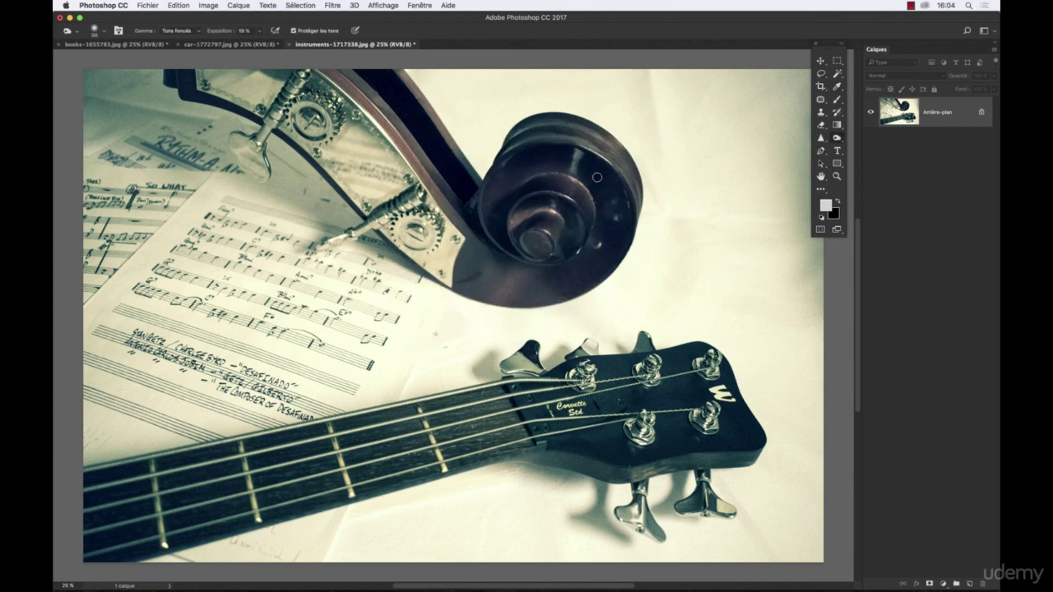
key("super+m")
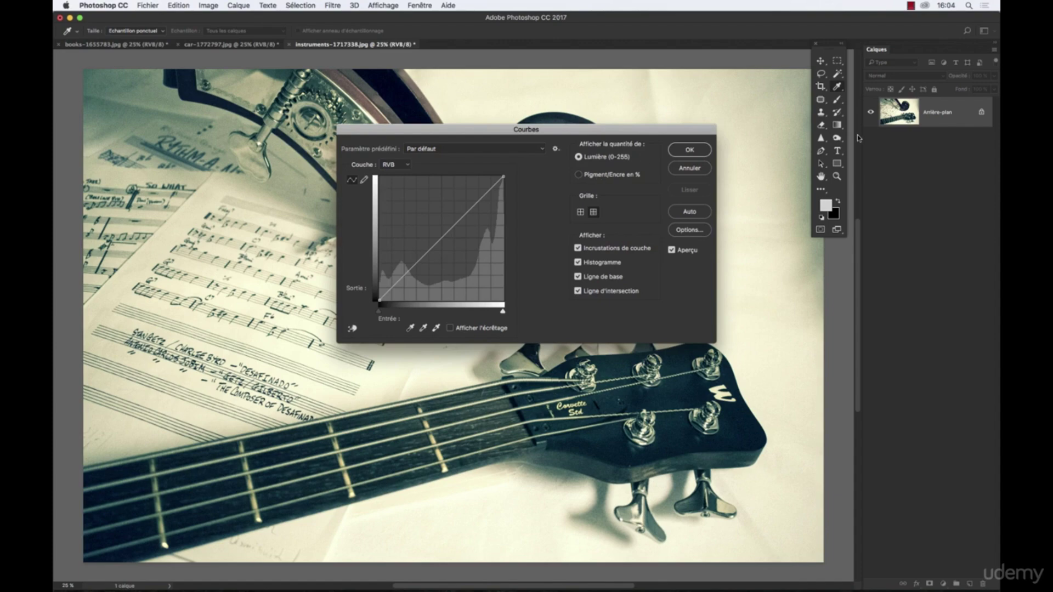
left_click(556, 148)
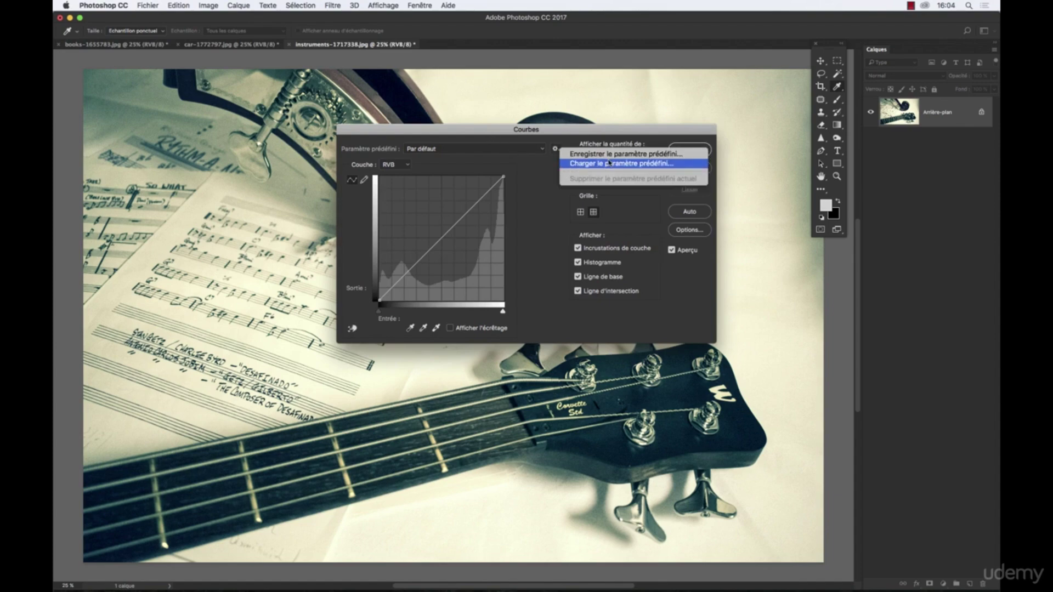
left_click(603, 137)
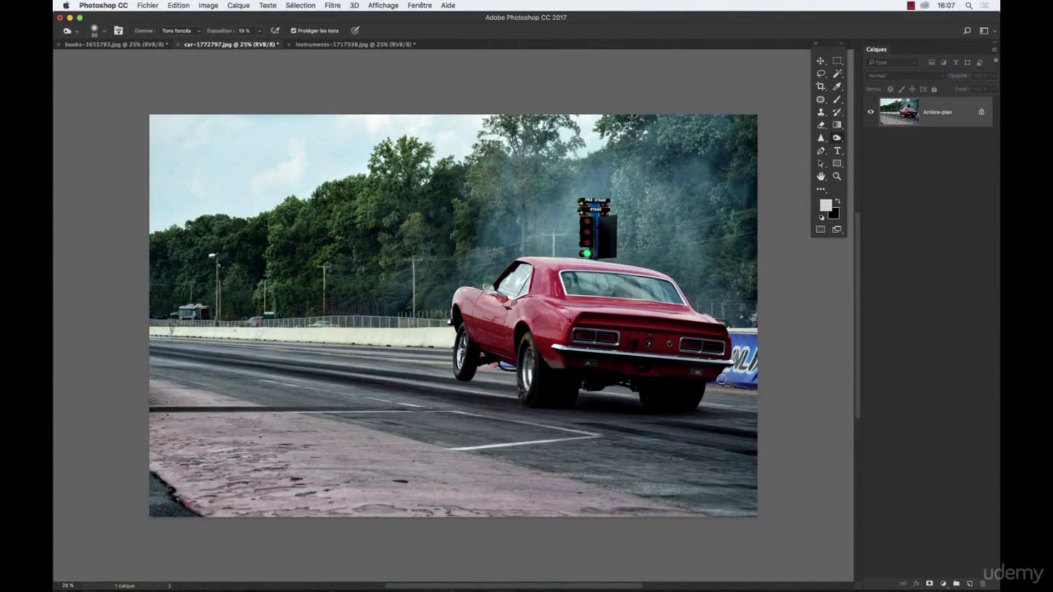
Display the Couches panel for the car photo and position it over the photo's upper-left area
left_click(433, 6)
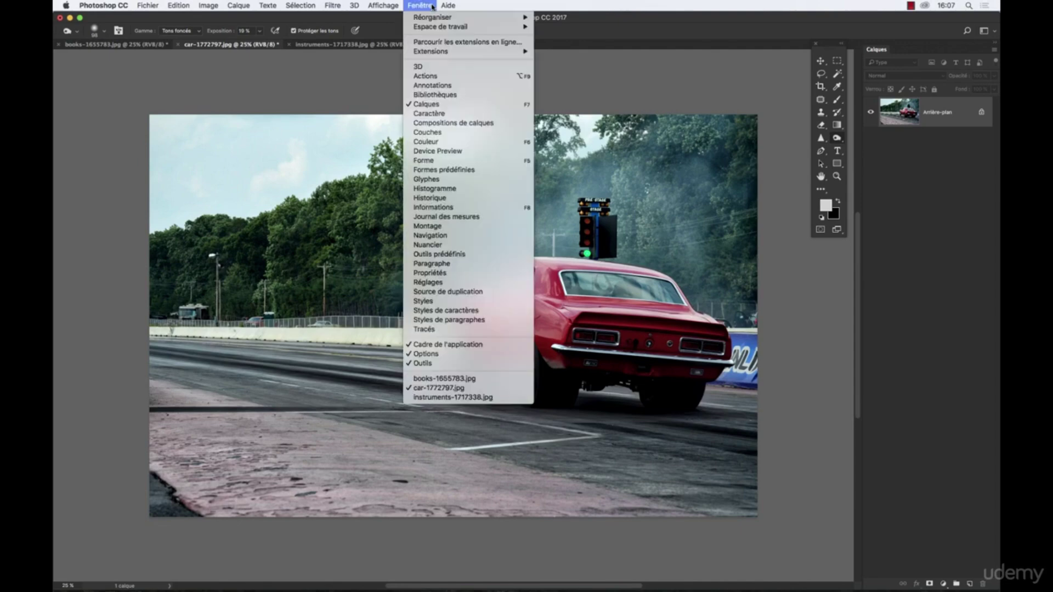
left_click(438, 133)
left_click_drag(199, 106, 172, 123)
View the Rouge, Vert and Bleu channels of the car photo one by one and restore the RVB composite
left_click(143, 181)
left_click(159, 209)
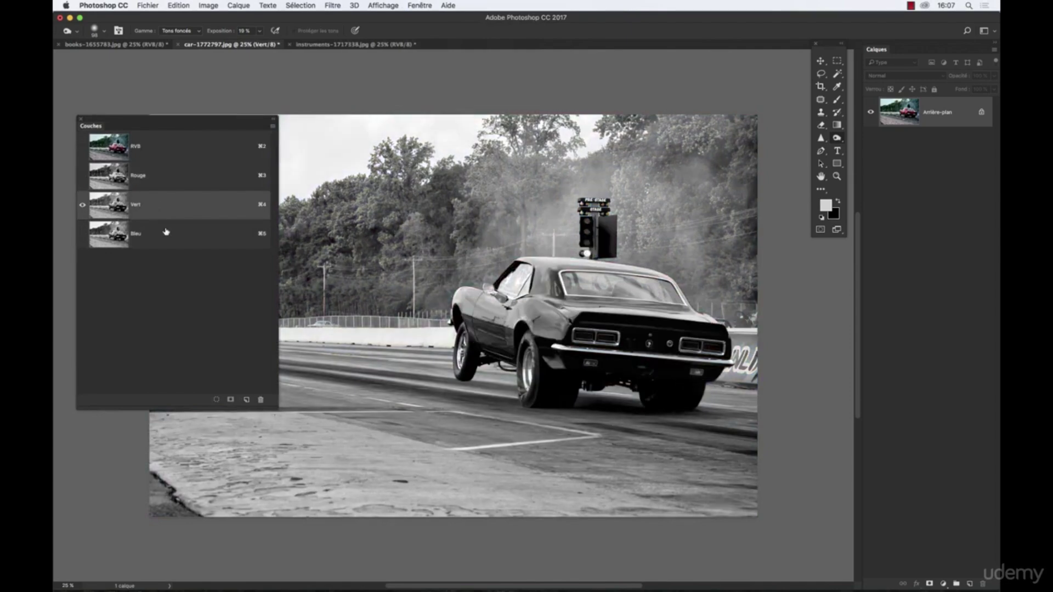
left_click(135, 178)
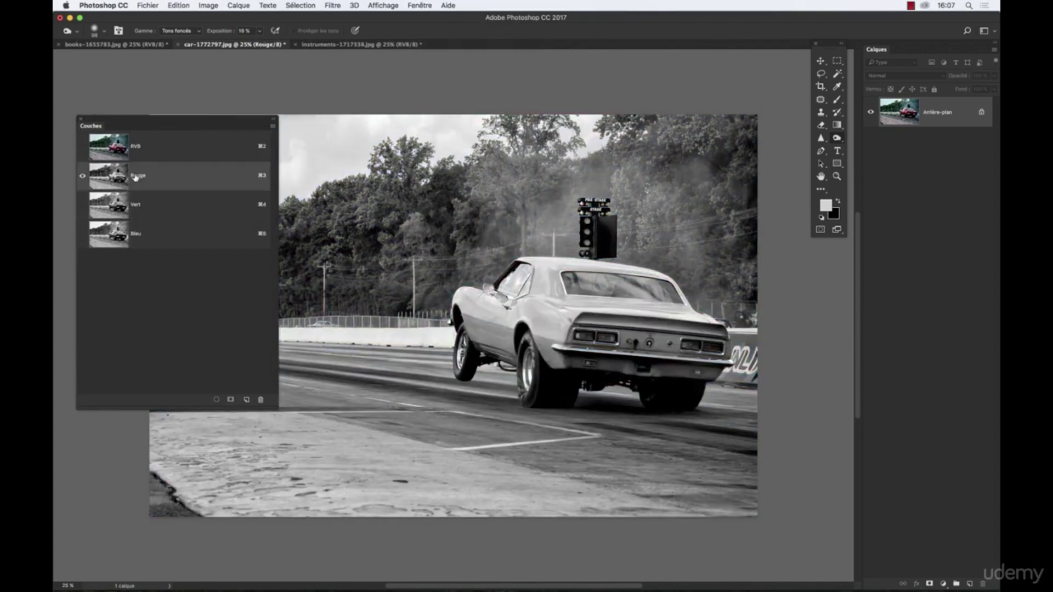
left_click(143, 213)
left_click(162, 237)
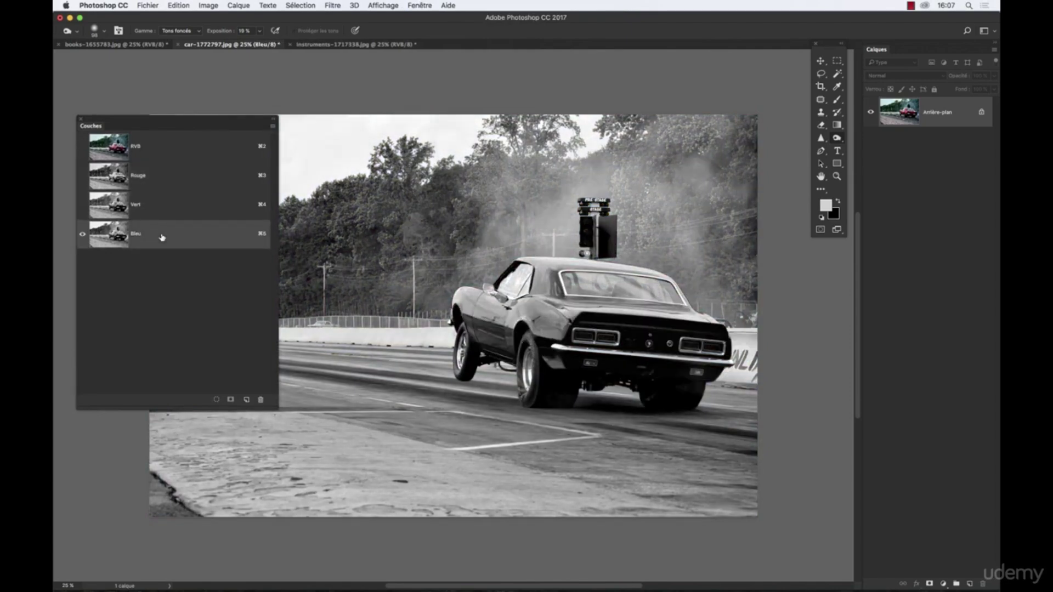
left_click(153, 176)
left_click(148, 156)
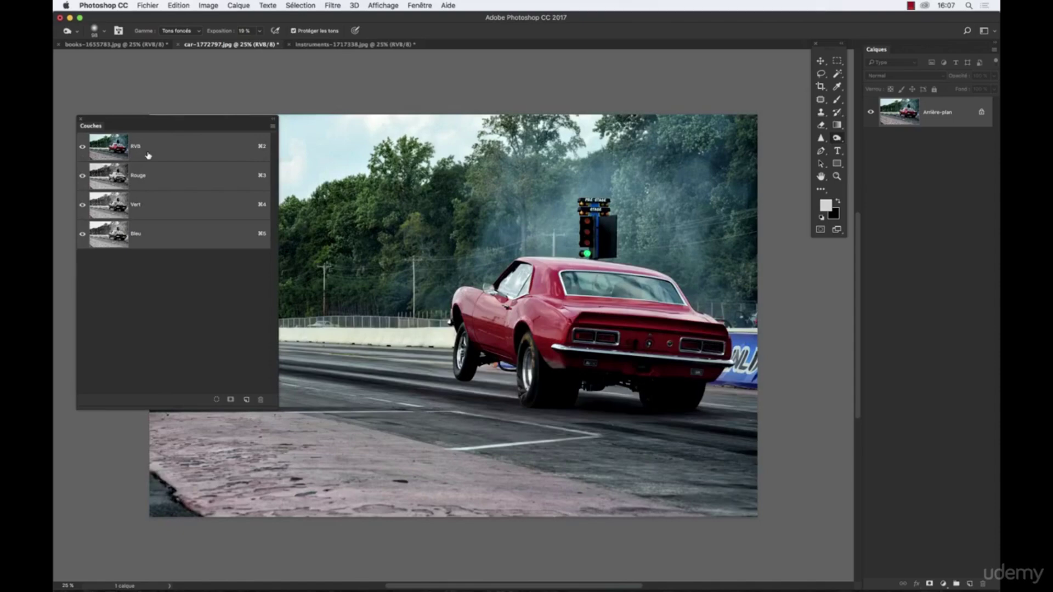
Examine the channel choices in the Levels (Niveaux) dialog for the car photo, and close it without applying changes
key("super+l")
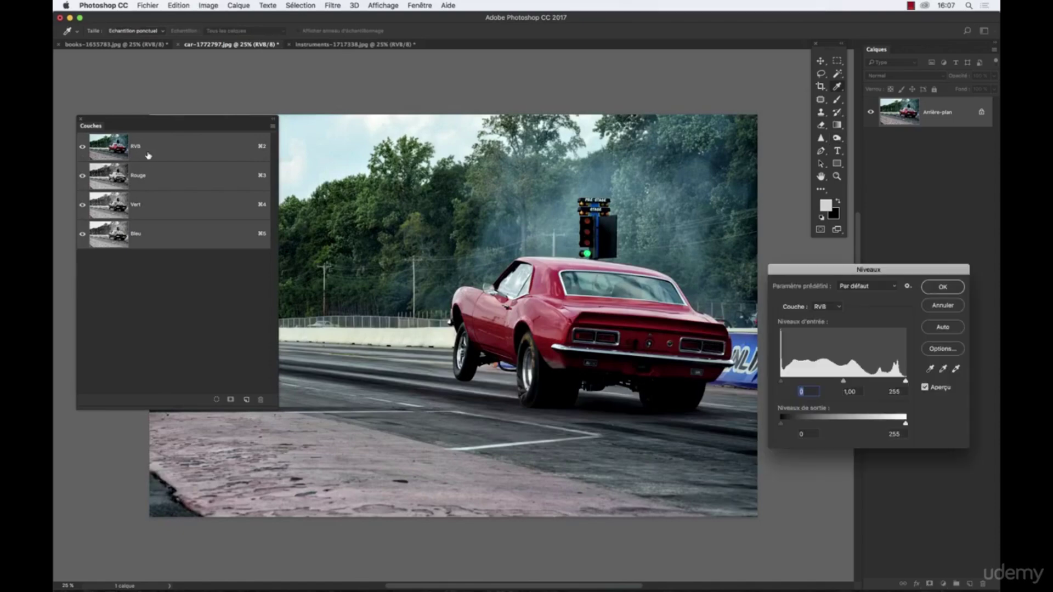
left_click(835, 307)
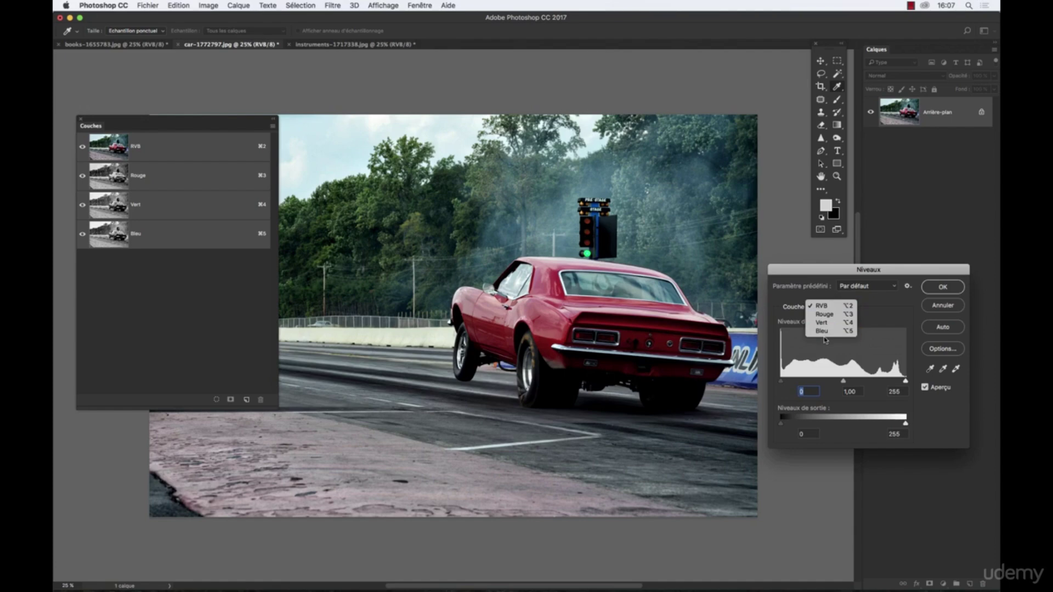
left_click(928, 278)
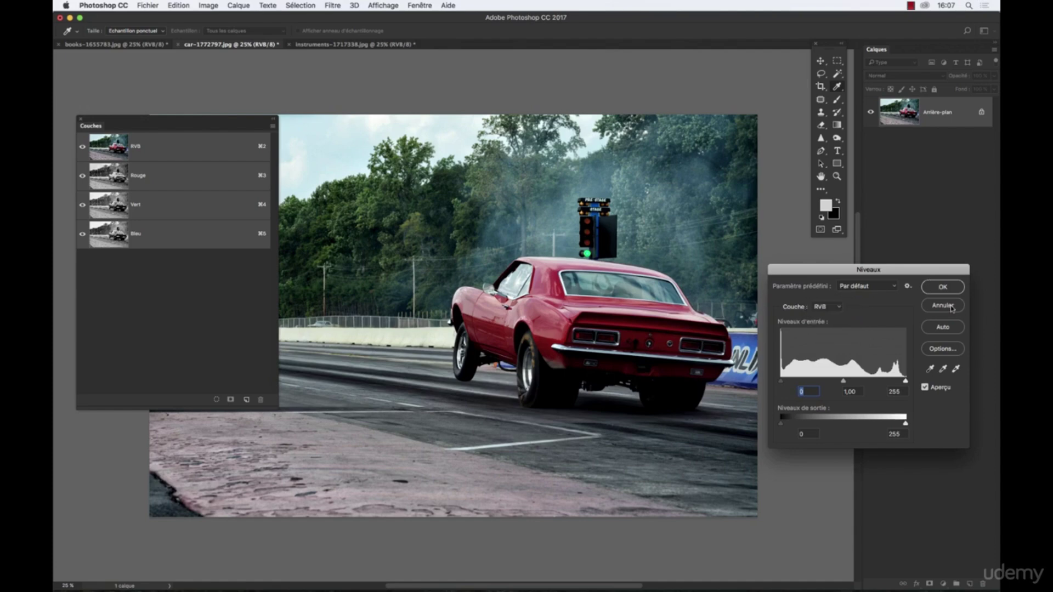
left_click(952, 308)
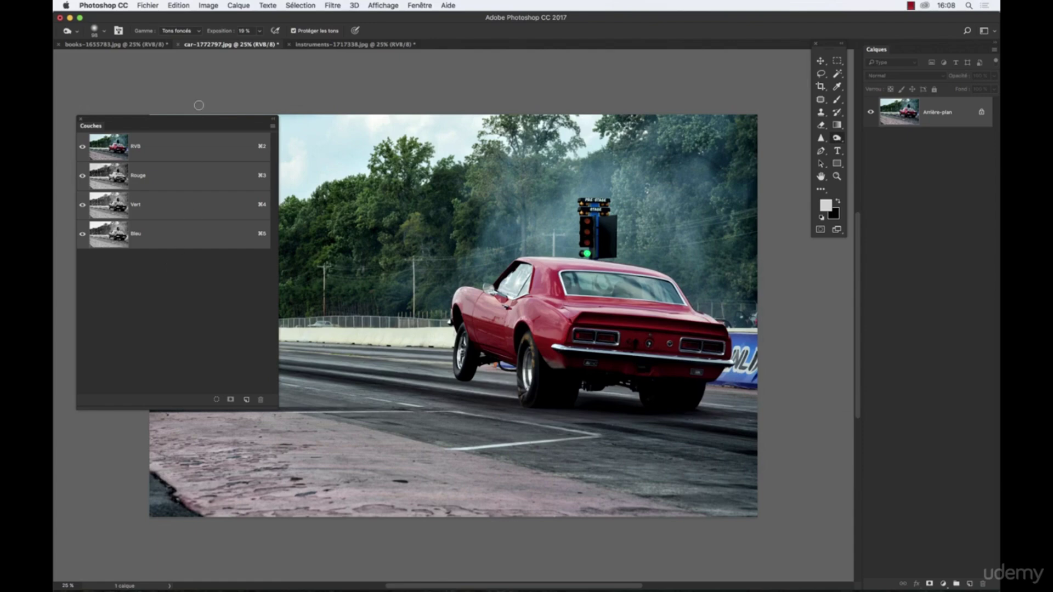
Reposition the Couches panel over the car photo and compare the individual Rouge, Vert and Bleu channels with the RVB composite
left_click_drag(180, 123, 291, 166)
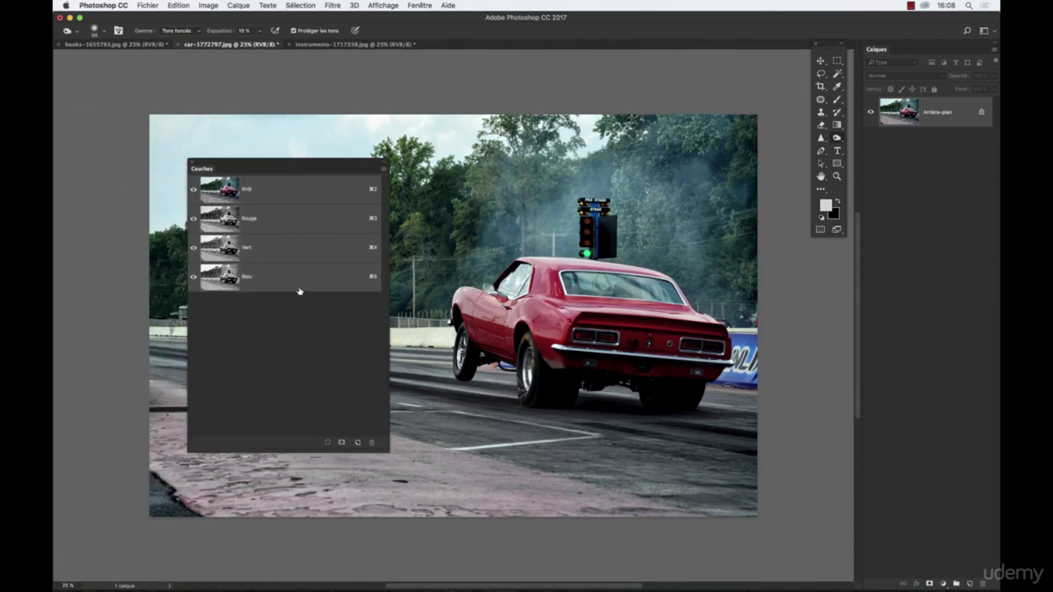
left_click(270, 221)
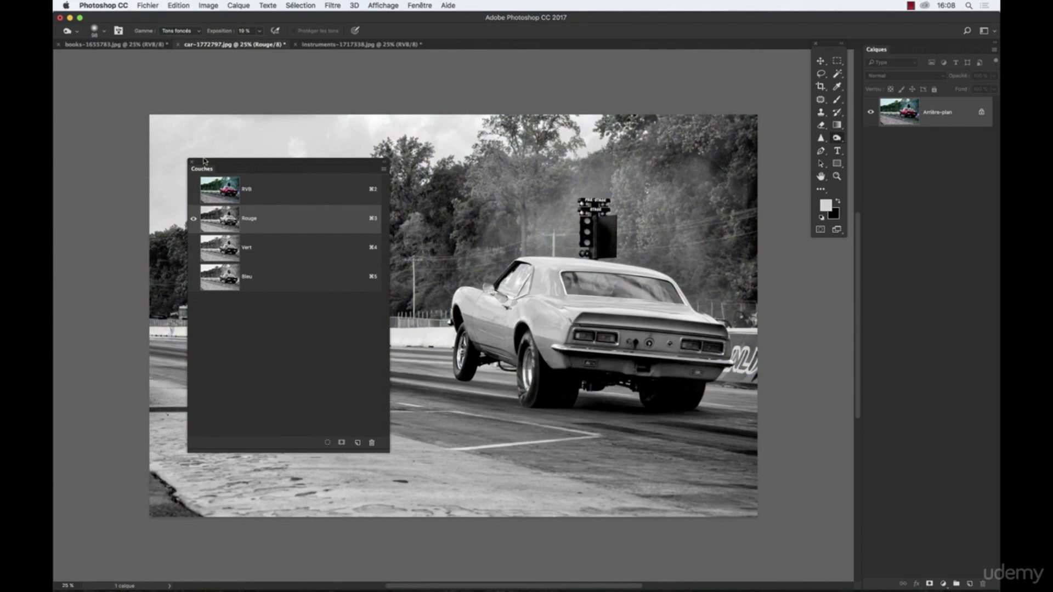
left_click(224, 256)
key("super+5")
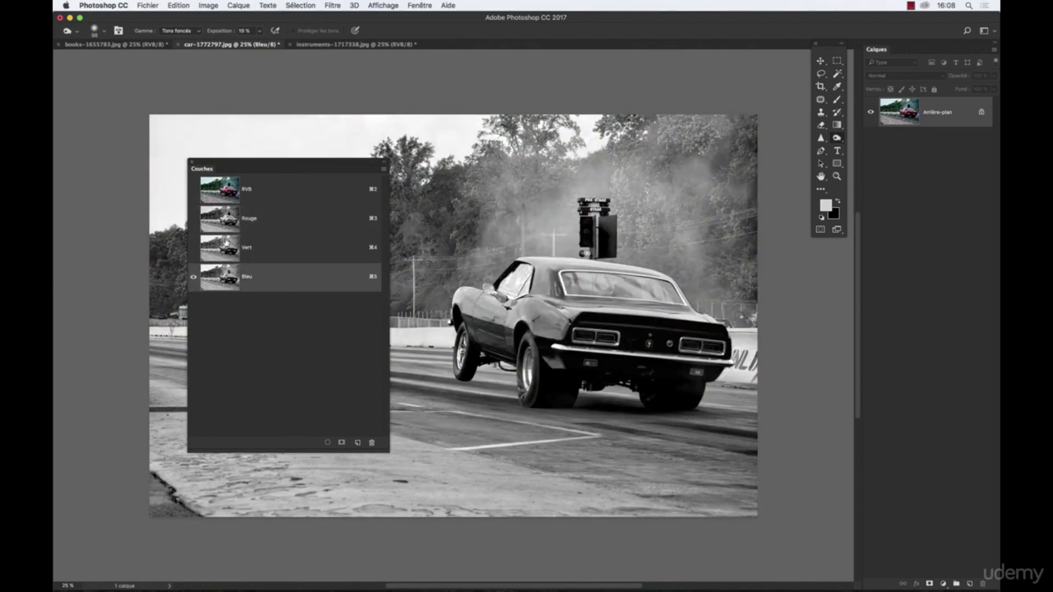
key("super+4")
key("super+3")
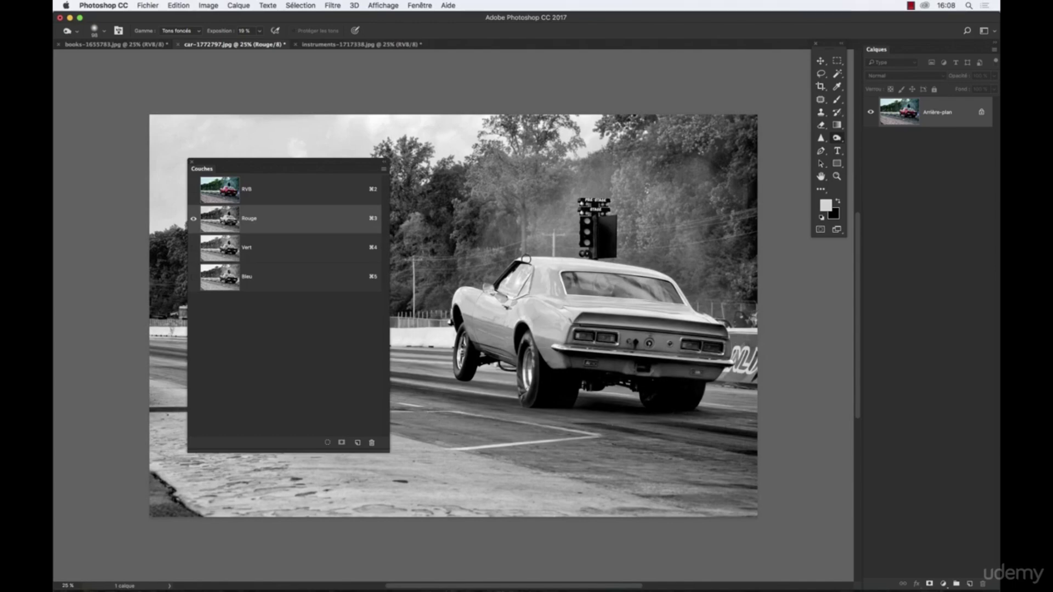
left_click(219, 188)
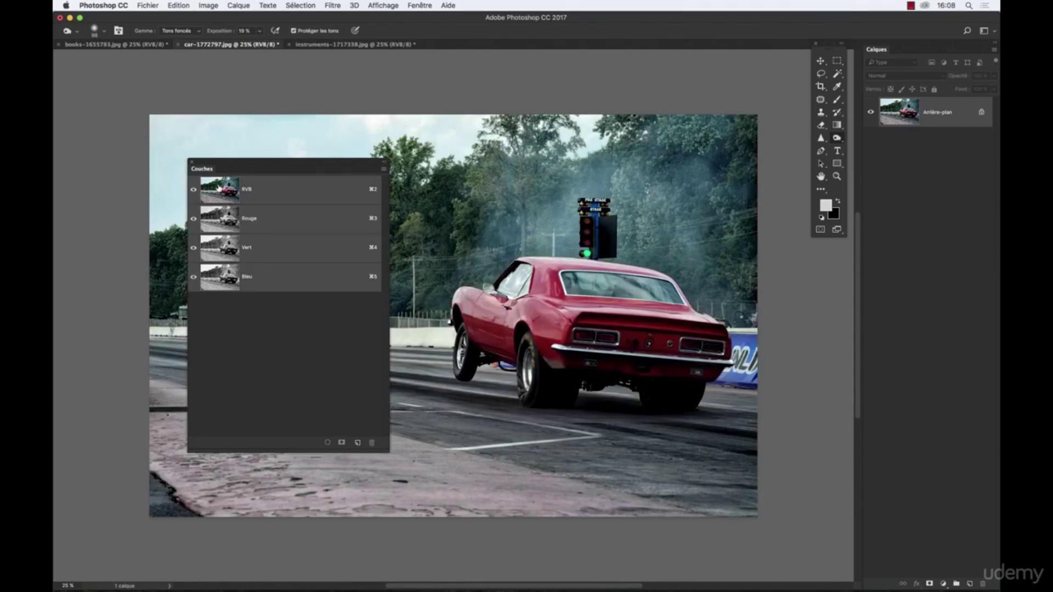
left_click(220, 225)
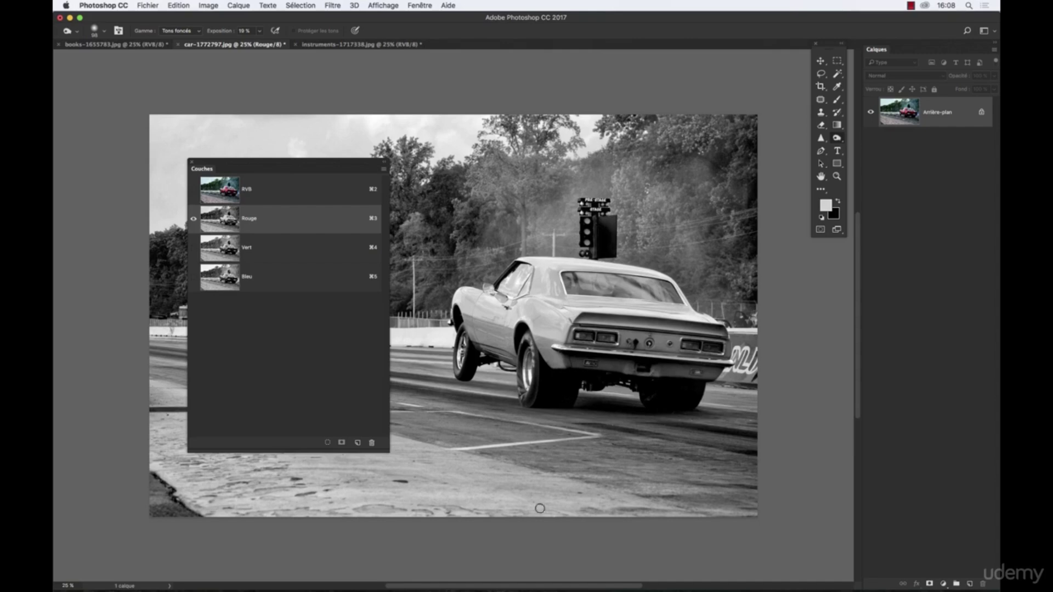
left_click(217, 187)
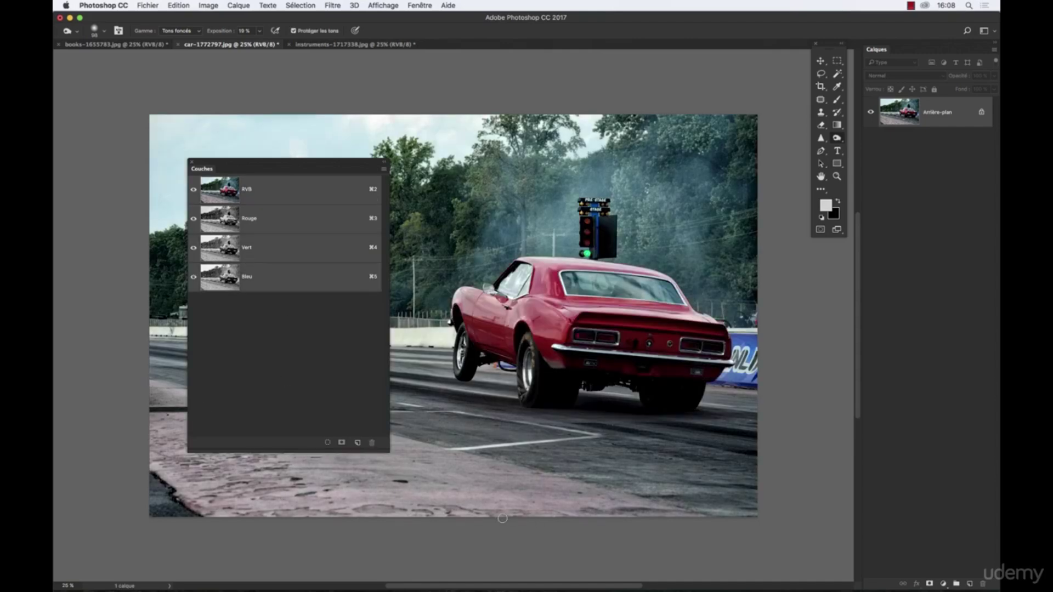
Isolate the Rouge channel and preview it combined with Vert and with Bleu, leaving only Rouge visible
left_click(283, 220)
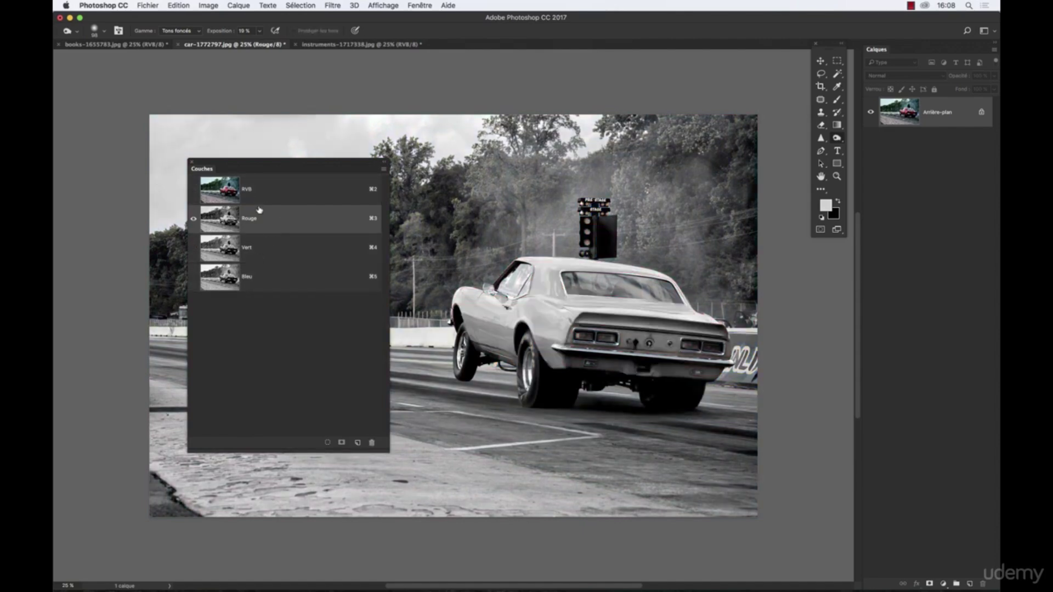
left_click(193, 249)
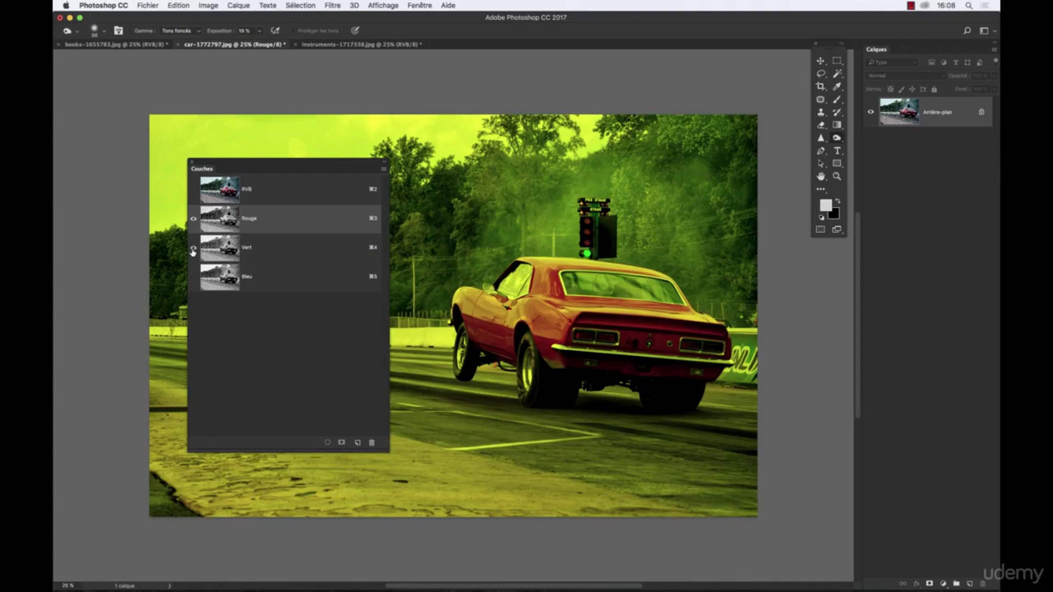
left_click(192, 250)
left_click(193, 278)
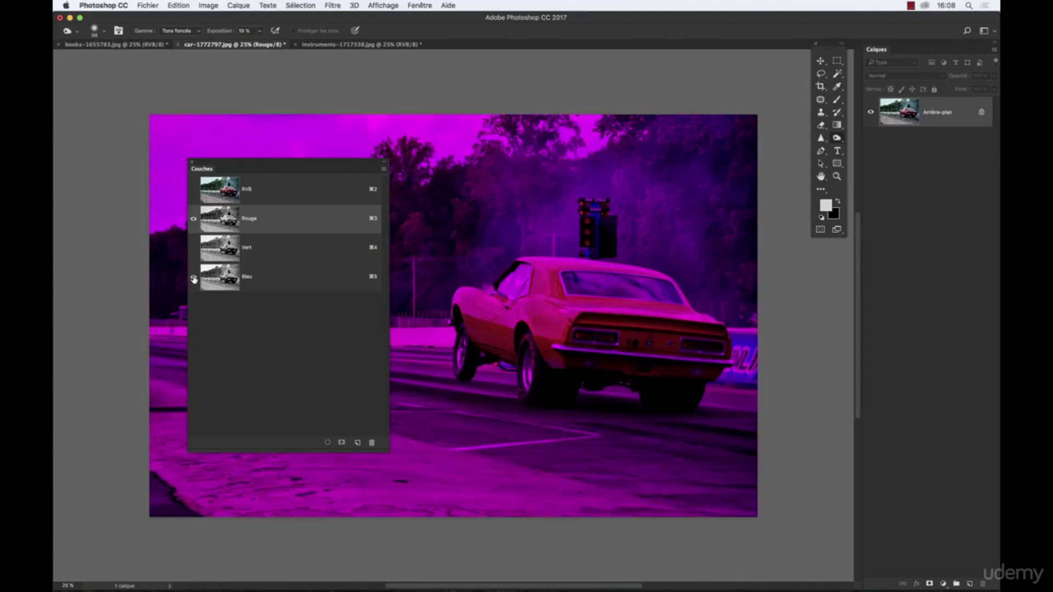
left_click(193, 278)
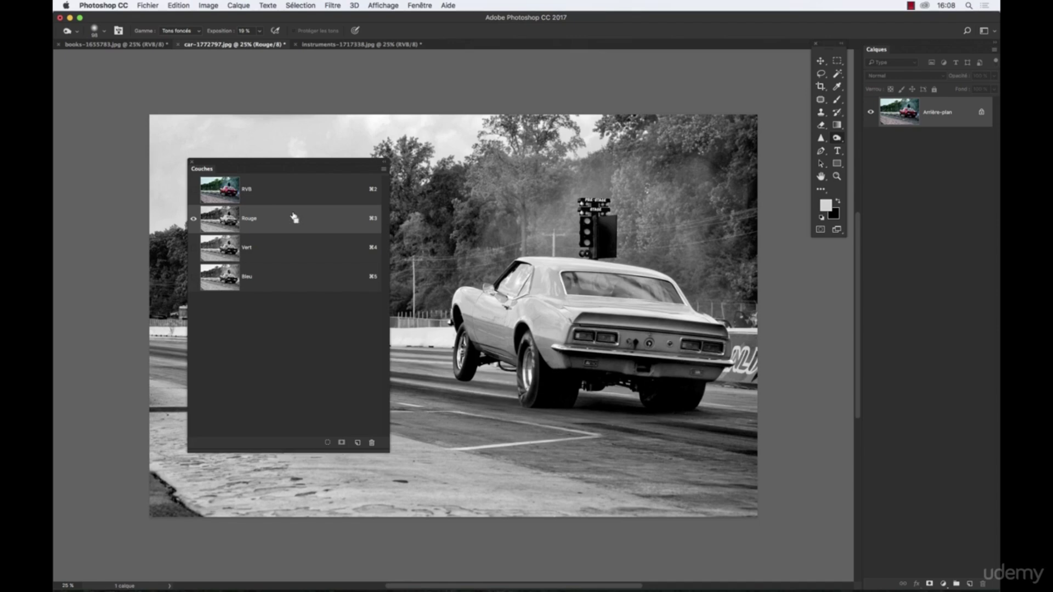
Inspect the Levels histograms of the Rouge channel and the Vert channel, cancelling the dialog each time
key("super+l")
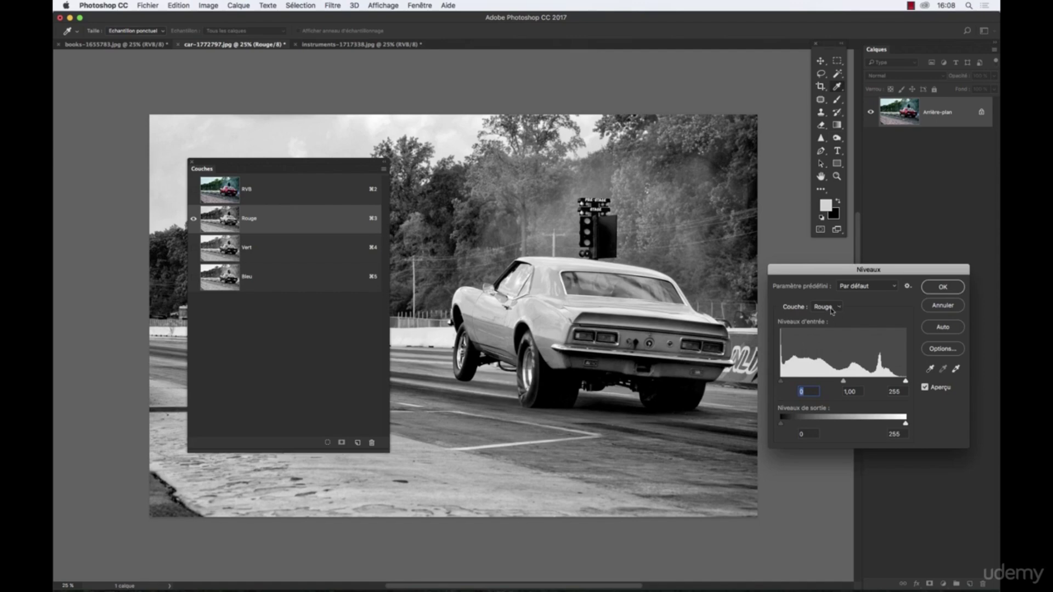
left_click(945, 309)
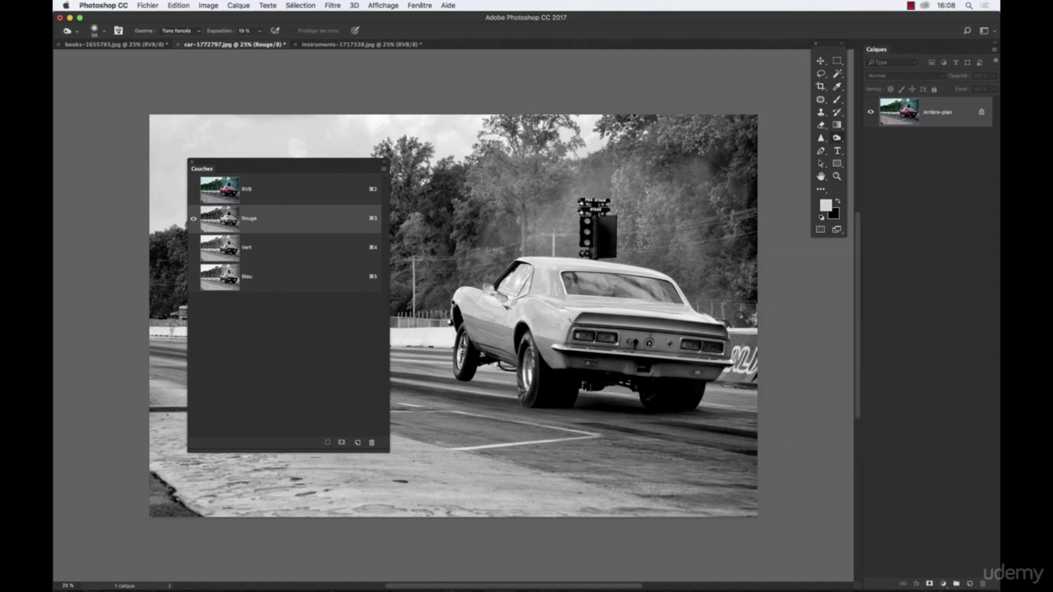
left_click(270, 251)
key("super+l")
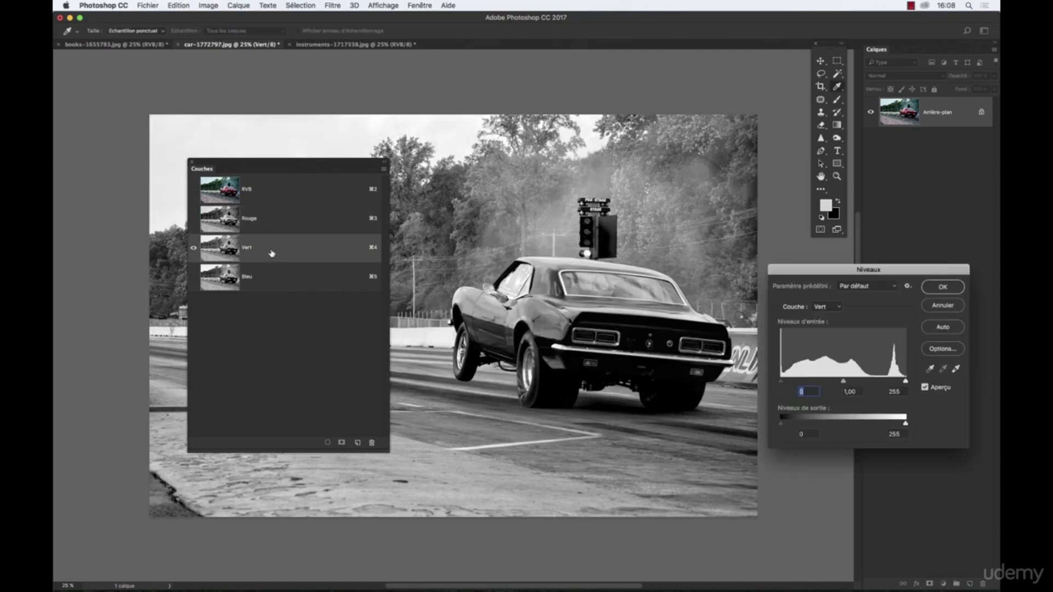
left_click(936, 311)
Apply Levels to the Rouge channel with a black input of 28 and a white input of 195
left_click(256, 220)
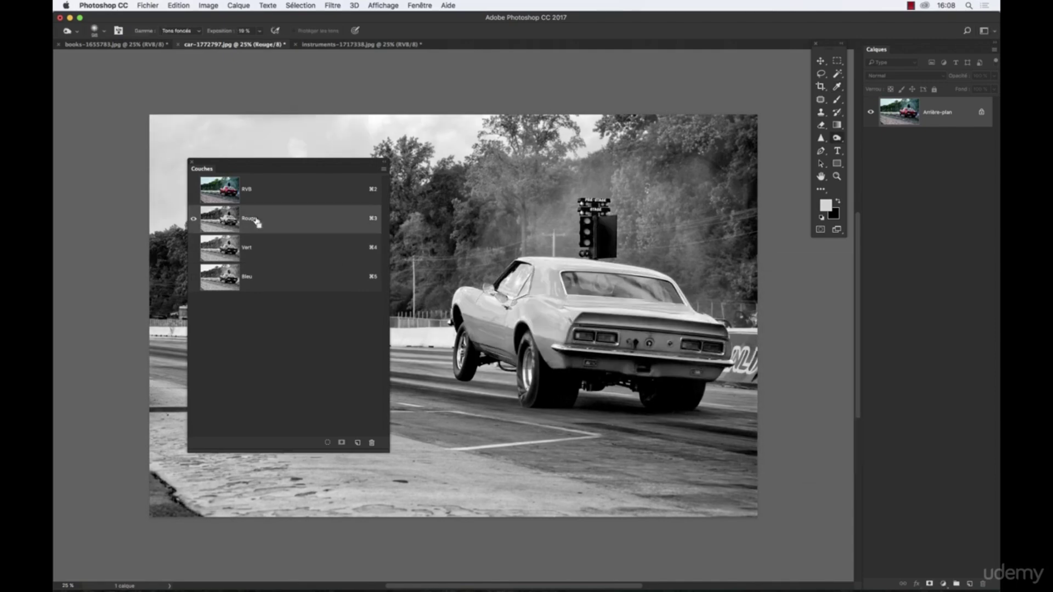
key("super+l")
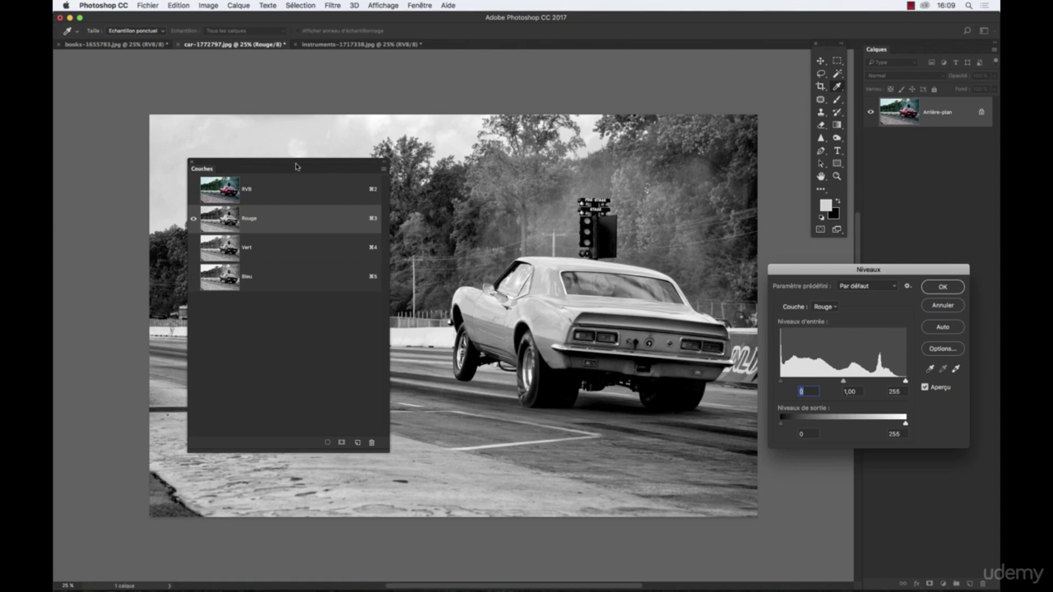
left_click_drag(271, 167, 242, 173)
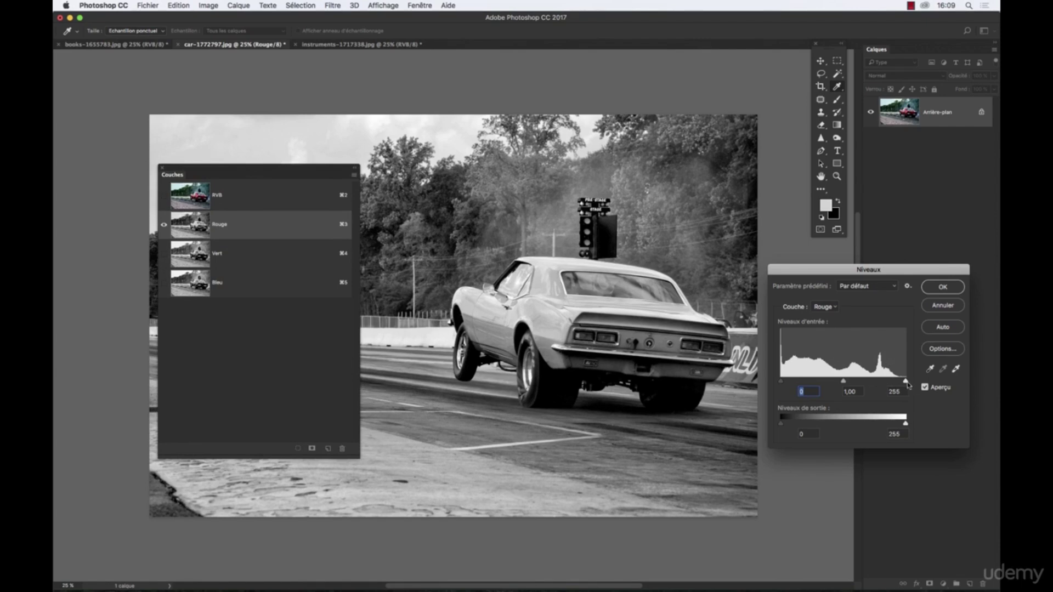
left_click_drag(906, 384, 876, 383)
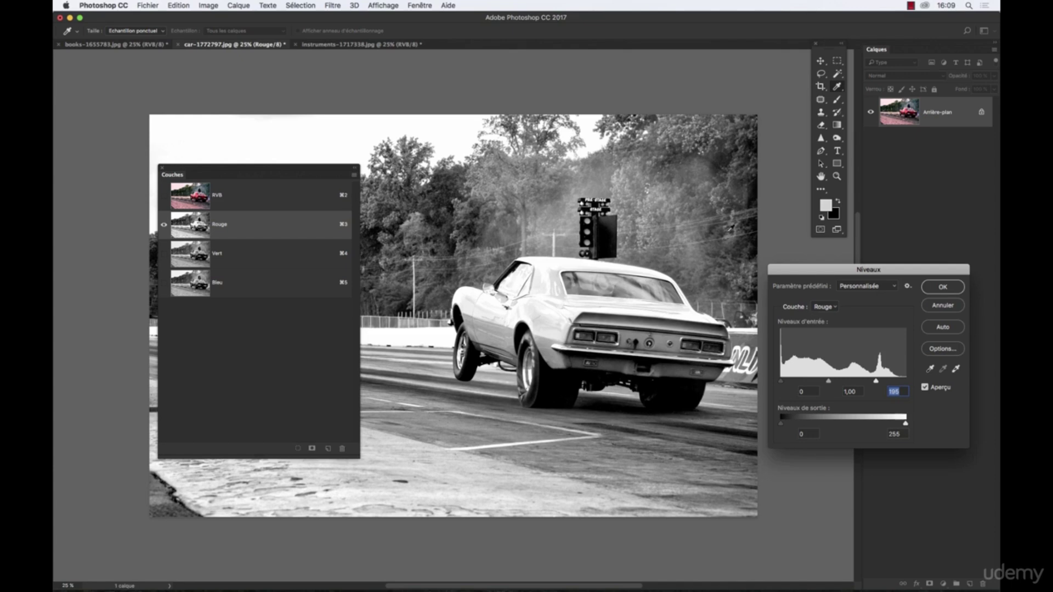
left_click_drag(781, 381, 786, 382)
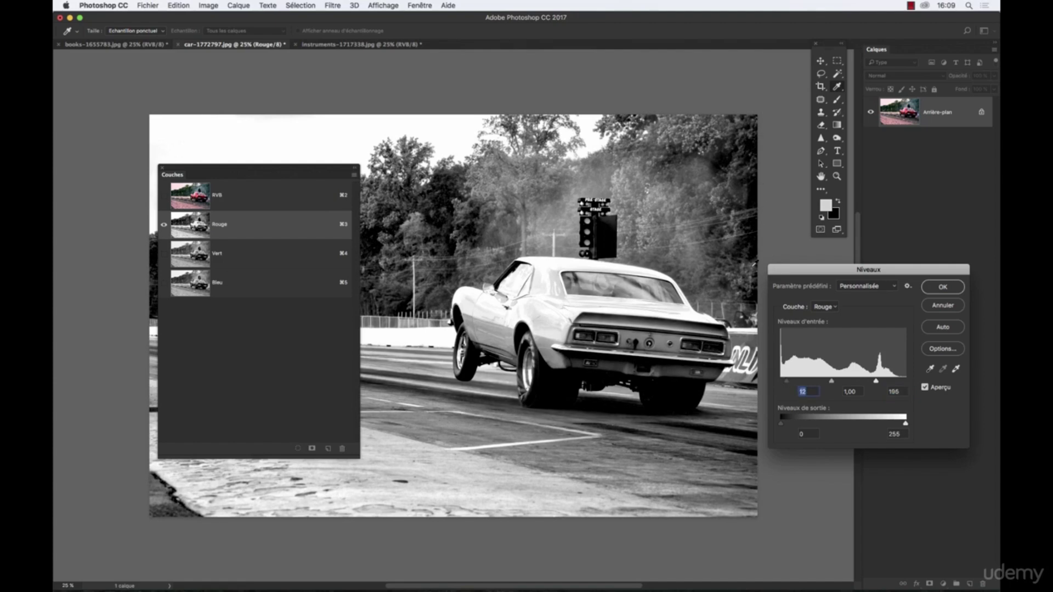
left_click_drag(787, 381, 792, 381)
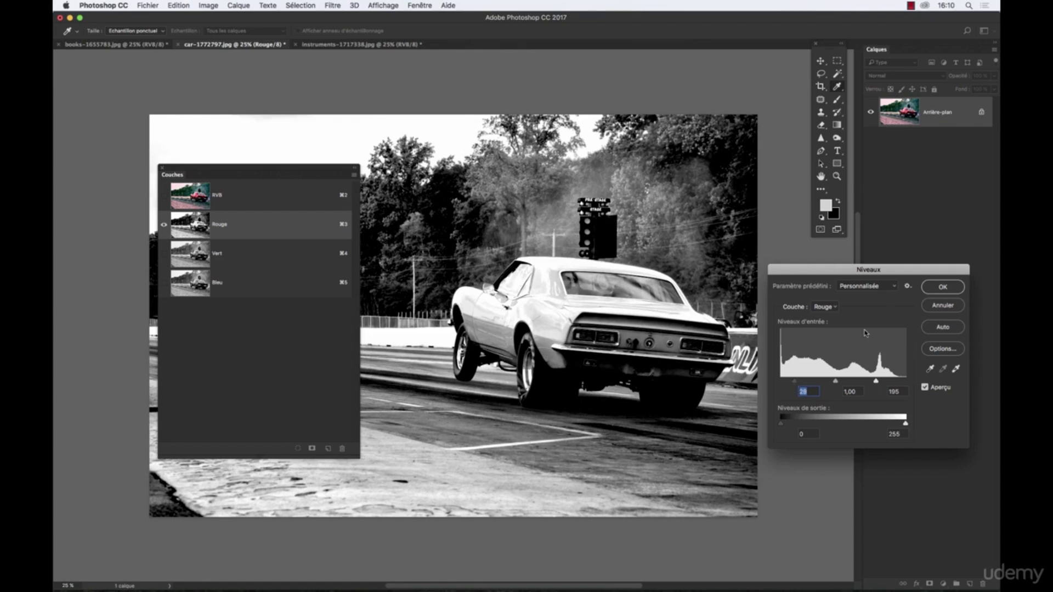
left_click(944, 287)
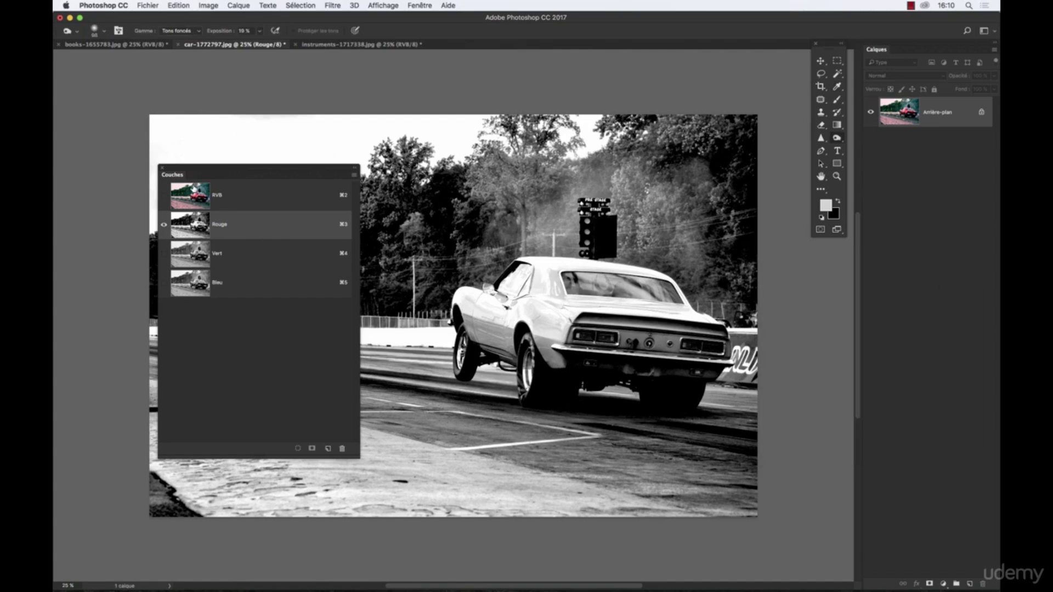
Restore the RVB composite and move the Couches panel clear of the car photo
left_click(218, 196)
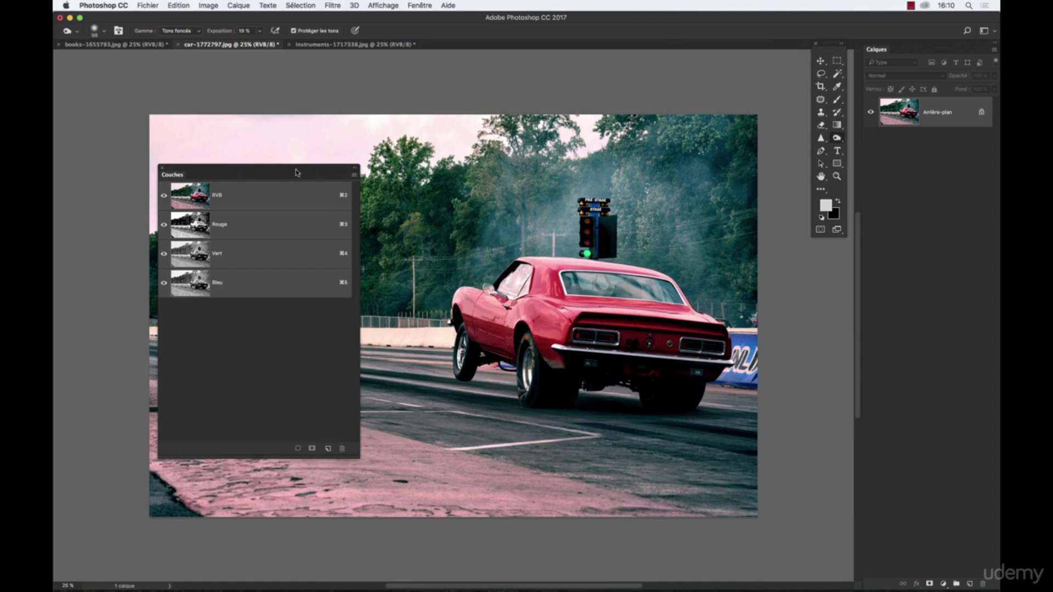
mouse_move(214, 168)
left_mouse_down()
mouse_move(796, 384)
mouse_move(840, 259)
mouse_move(850, 262)
left_mouse_up()
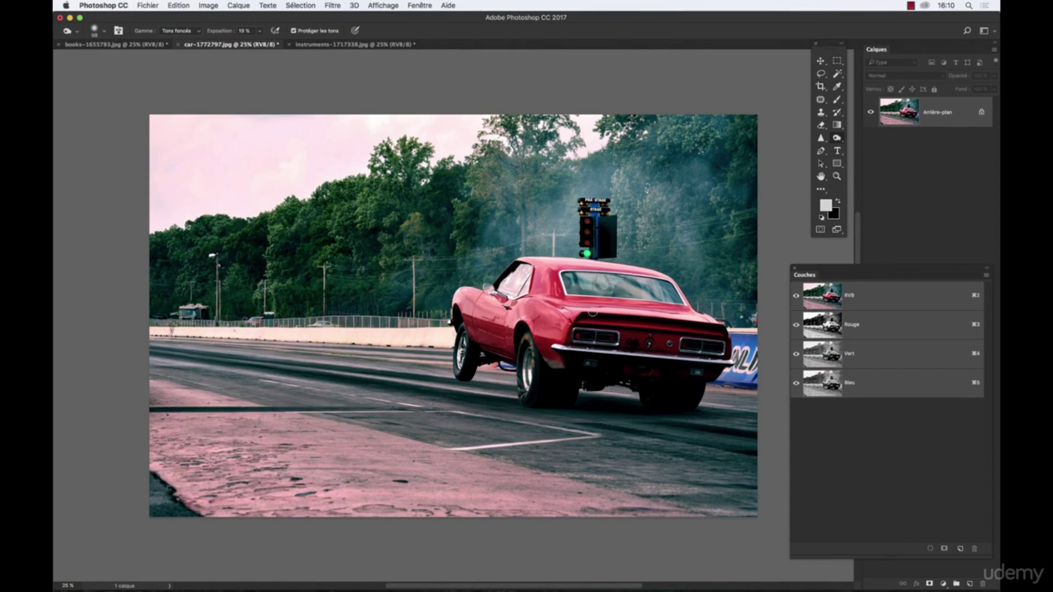
Compare the car photo with and without the Rouge Levels correction by repeatedly undoing and redoing it, ending with the correction applied
key("super+z")
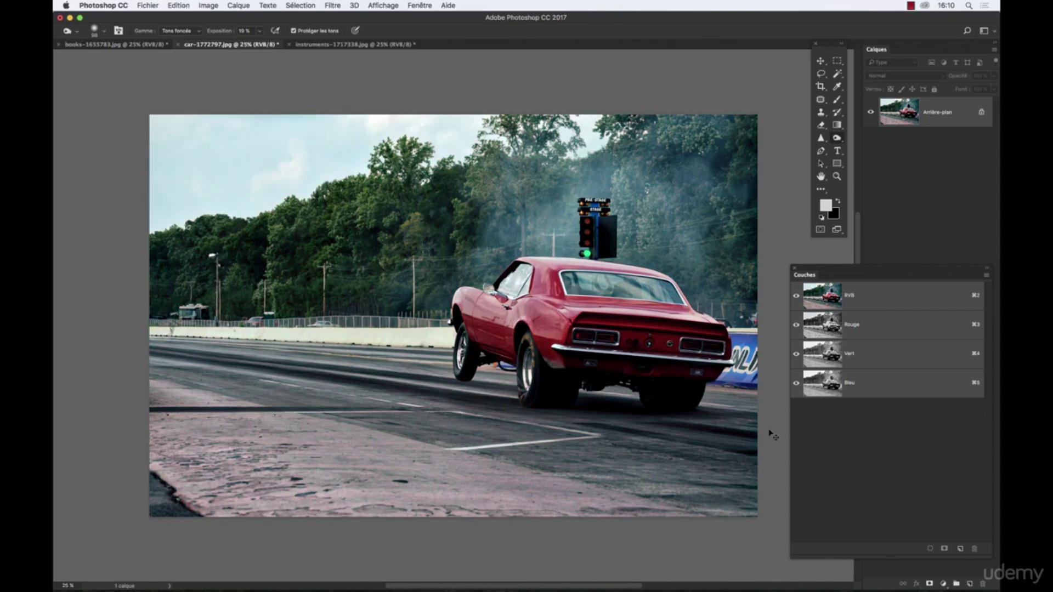
key("super+z")
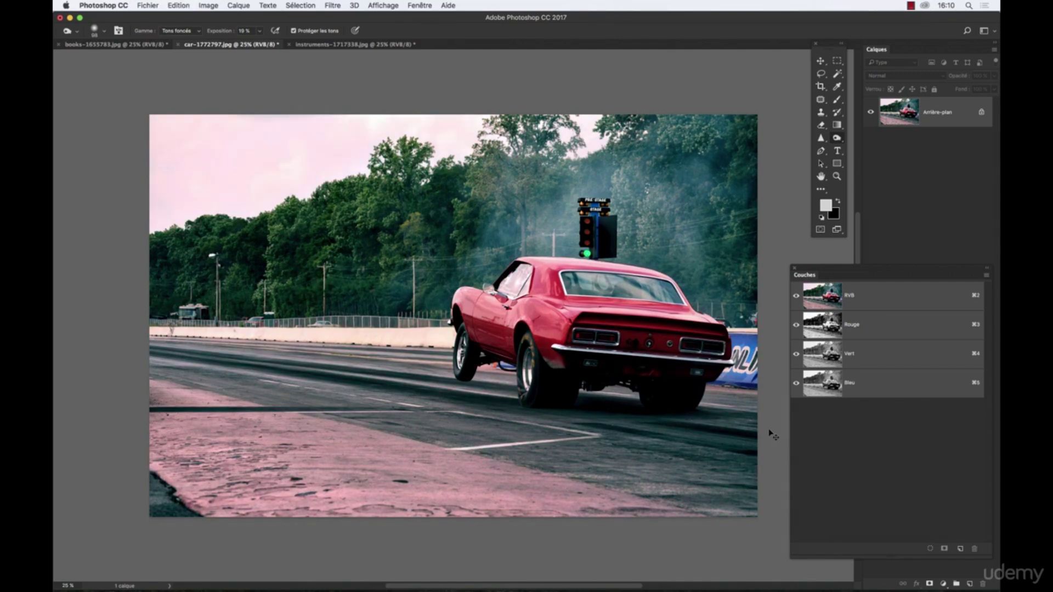
key("super+z")
key("super+z")
key("super+z")
key("super+z")
key("super+z")
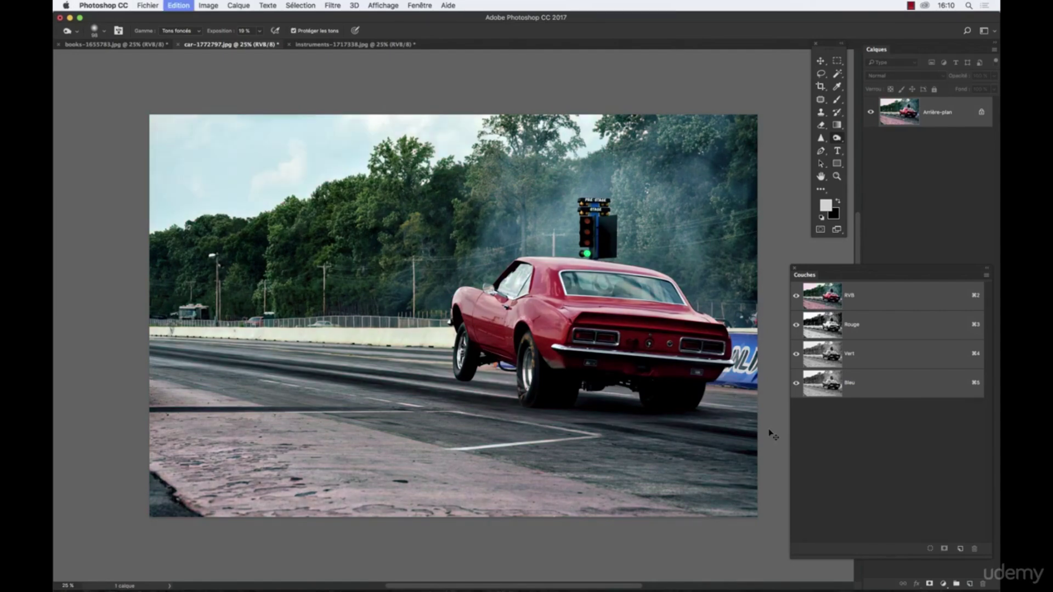
key("super+z")
key("super+z")
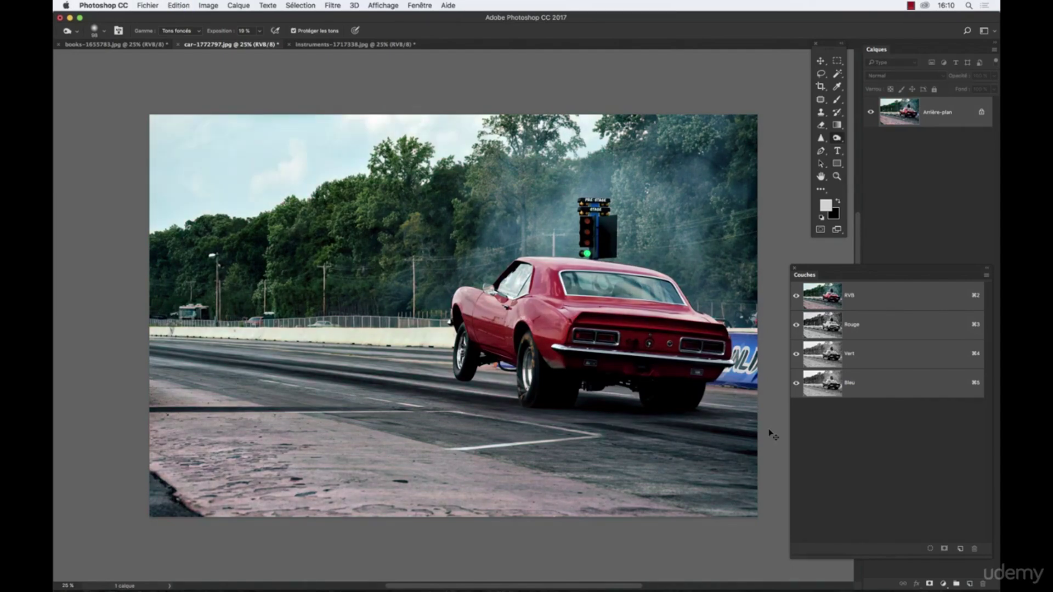
key("super+z")
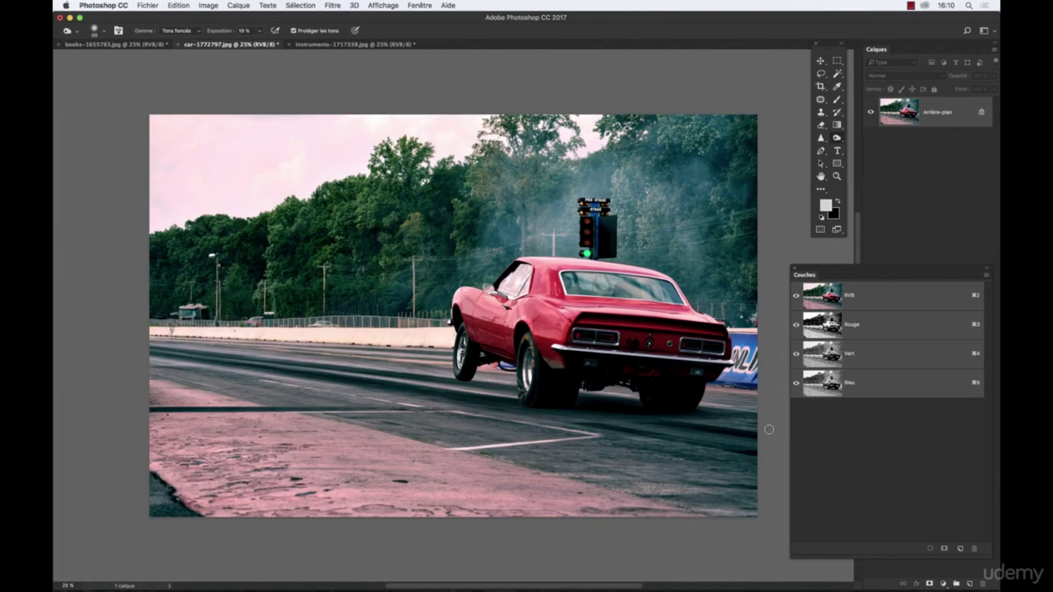
Apply Levels to the Vert channel with a black input of 8, a white input of 234 and slightly adjusted midtones
left_click(878, 351)
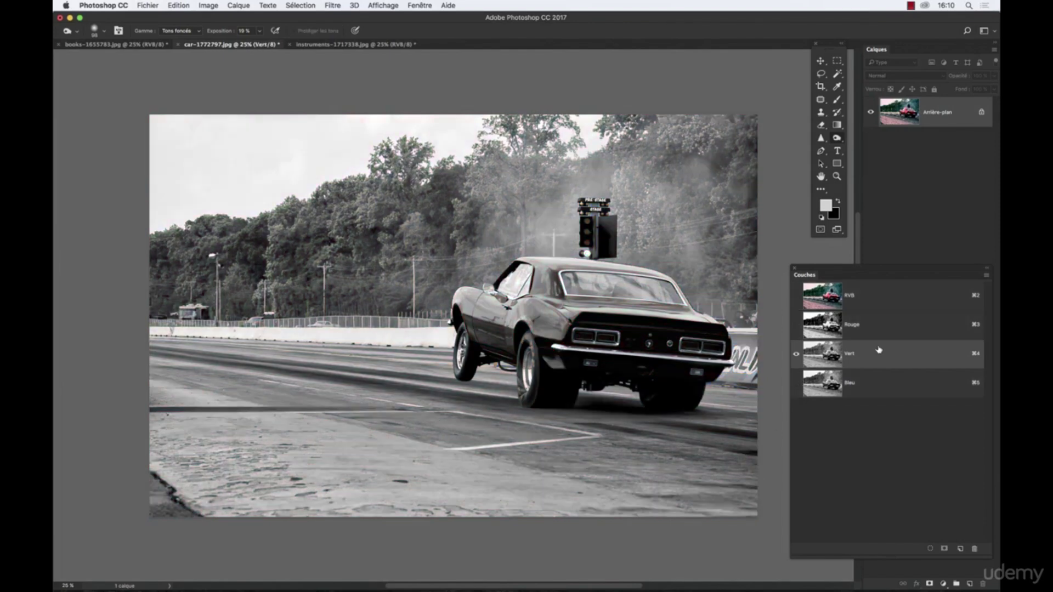
key("super+l")
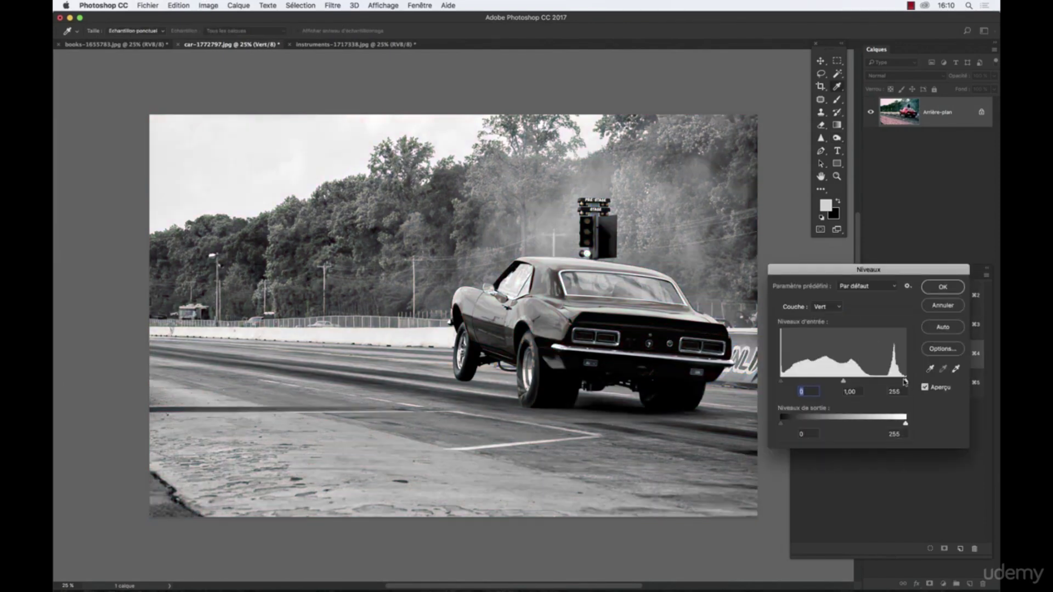
left_click_drag(905, 382, 895, 383)
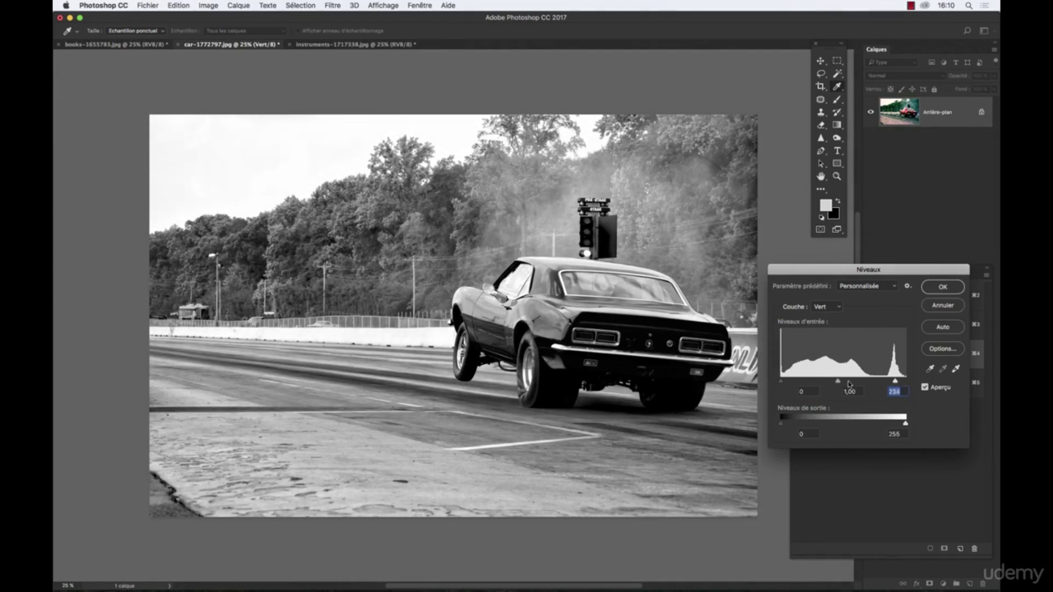
left_click_drag(781, 382, 784, 382)
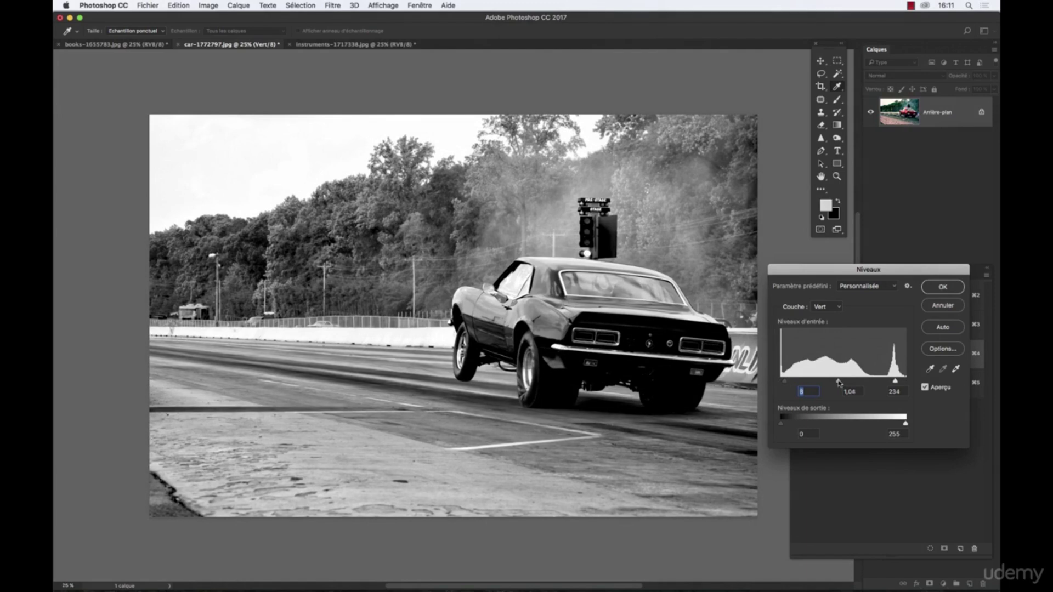
left_click_drag(839, 382, 840, 382)
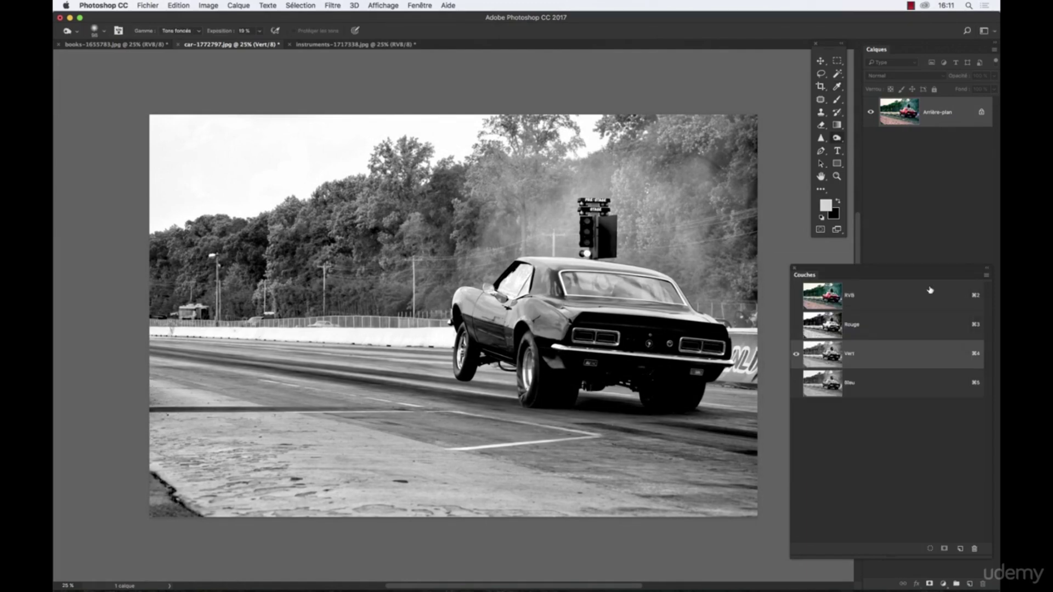
left_click(931, 288)
Return to the RVB composite and reposition the Couches panel so it slightly overlaps the edge of the car photo
left_click(825, 301)
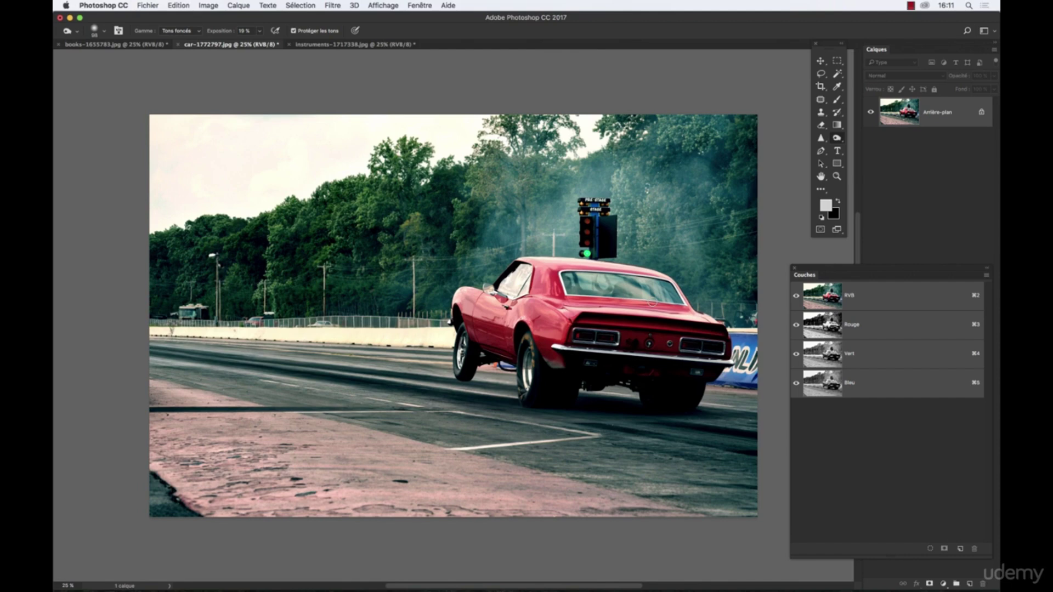
left_click_drag(892, 269, 887, 274)
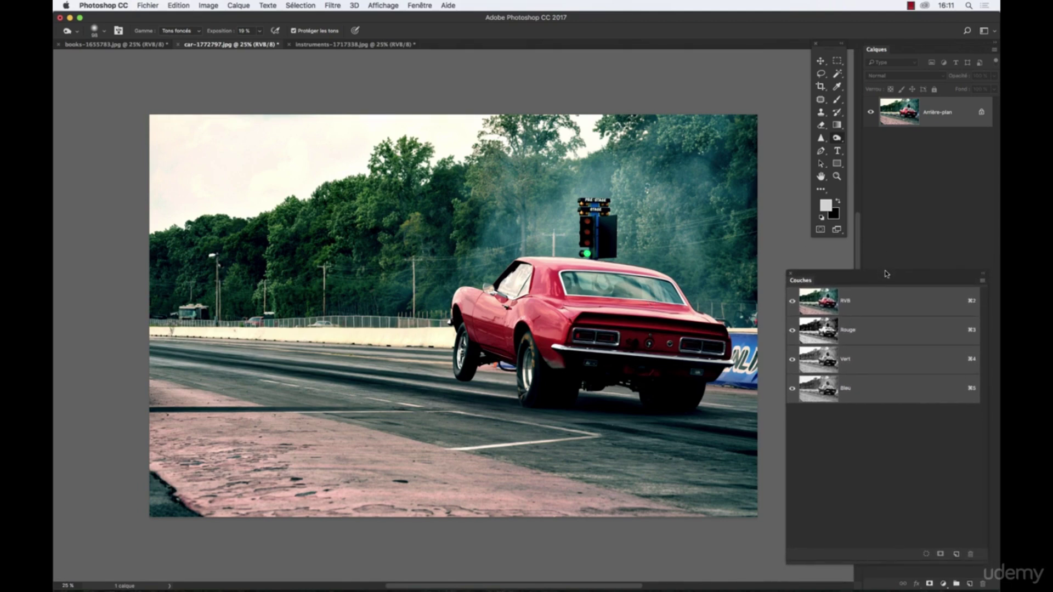
left_click_drag(887, 274, 831, 264)
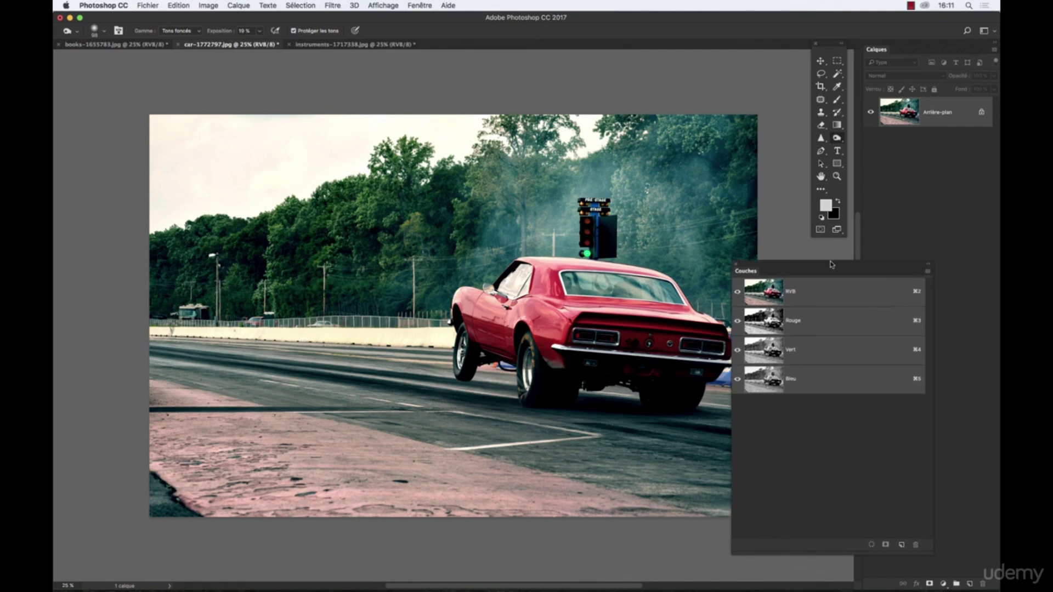
Compare the greyscale views of the Rouge, Vert and Bleu channels of the car photo by switching between them
left_click(824, 323)
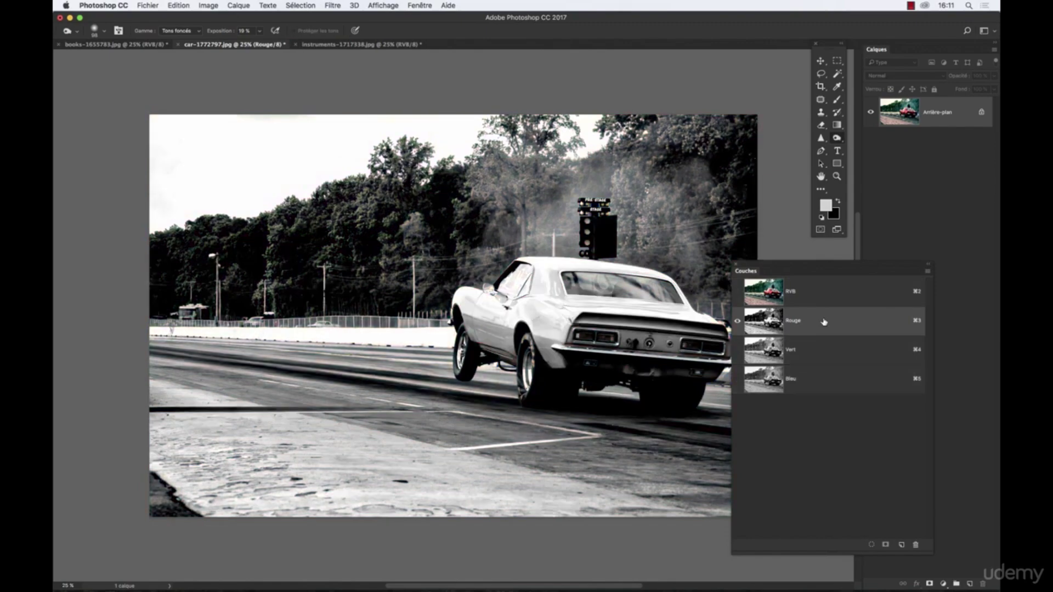
left_click(815, 351)
left_click(820, 376)
left_click(814, 354)
left_click(807, 322)
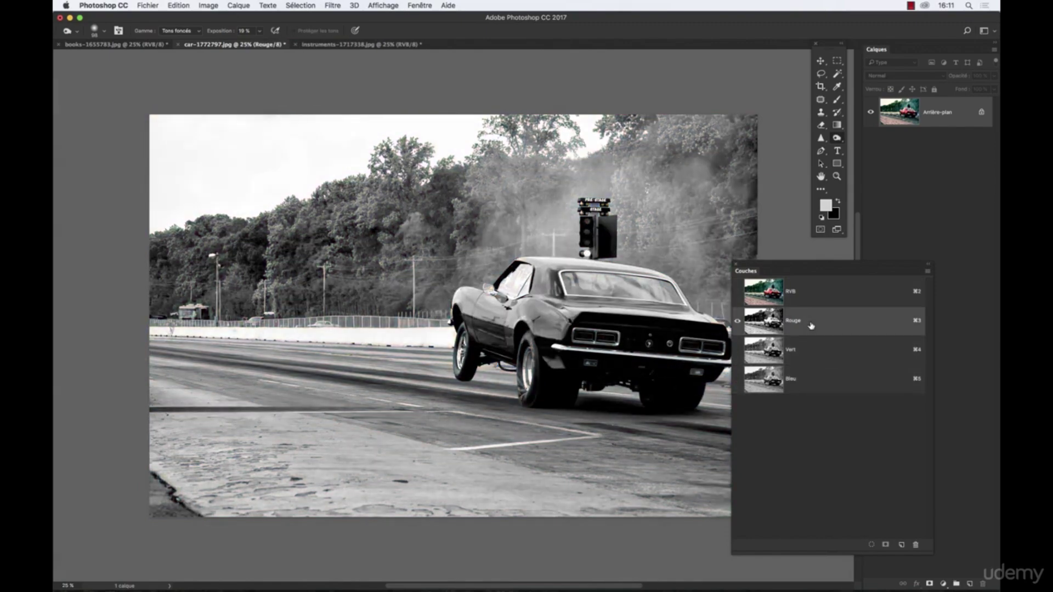
left_click(812, 346)
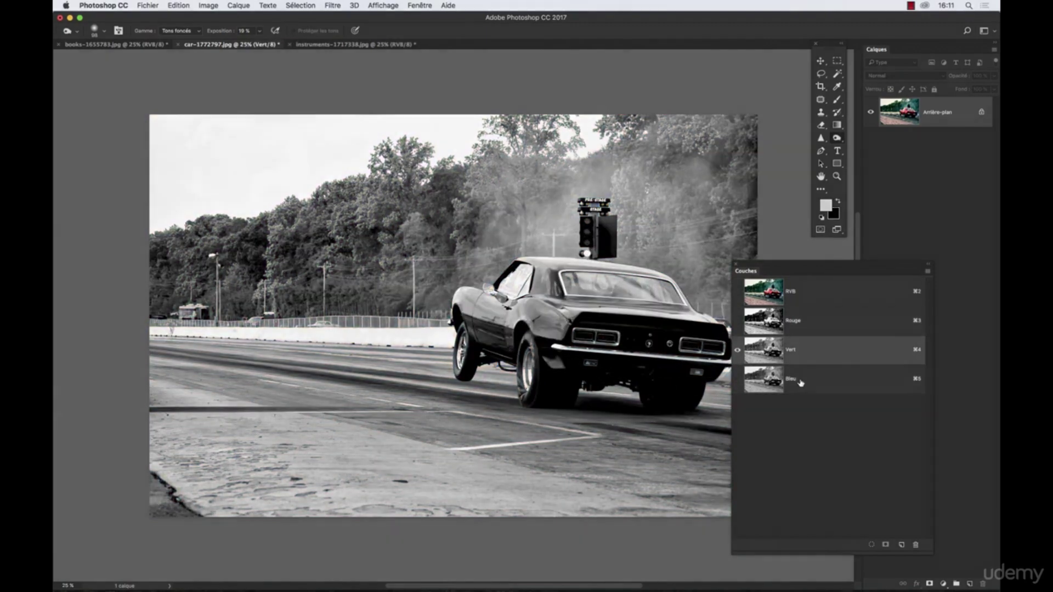